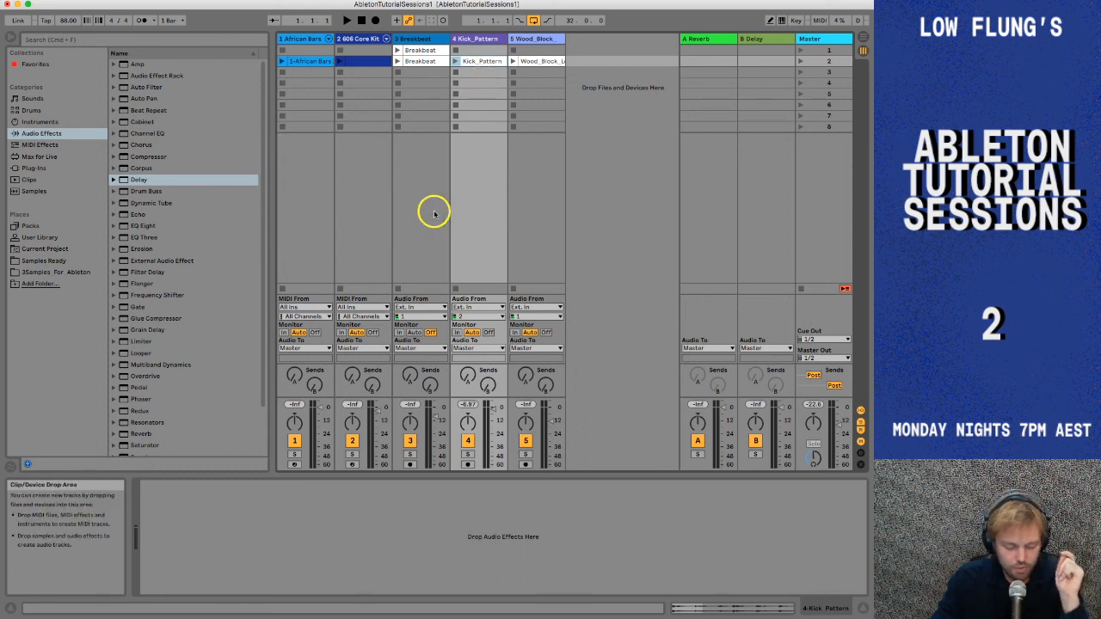
# - Open the 3Samples_For_Ableton folder and inspect the waveforms and loop ranges of the Wood_Block_Loop and Kick_Pattern clips
pyautogui.click(66, 272)
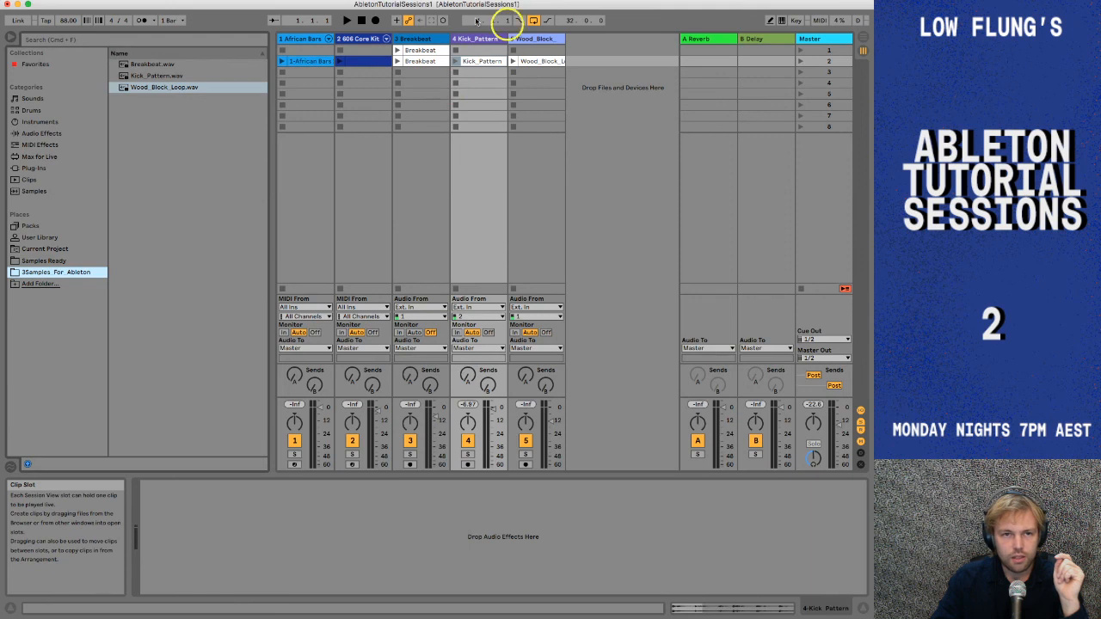
pyautogui.click(543, 62)
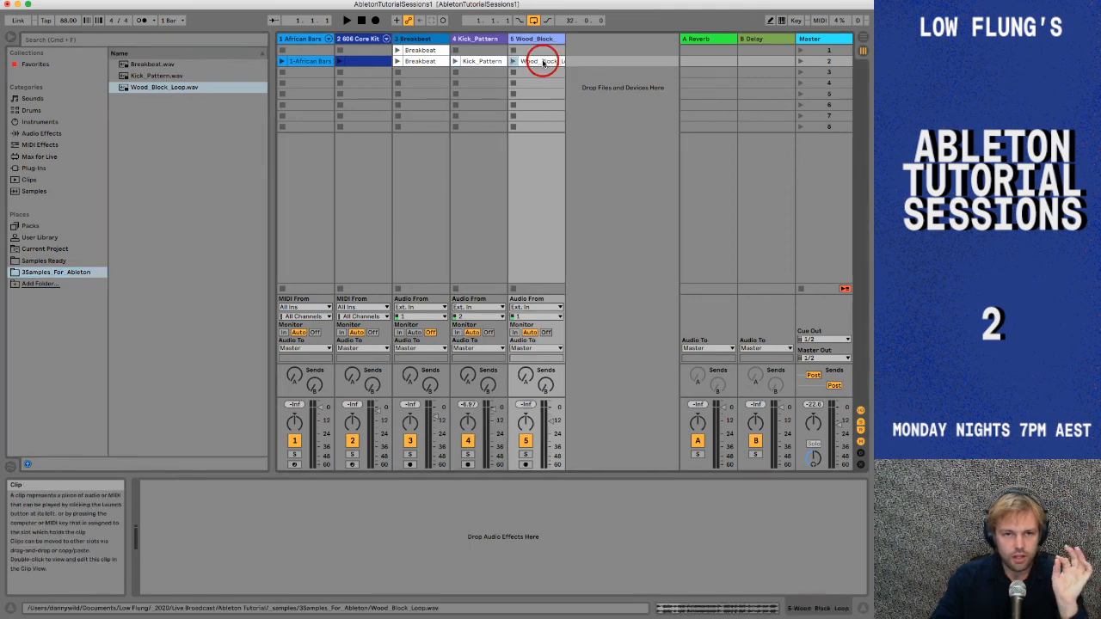
pyautogui.doubleClick(543, 62)
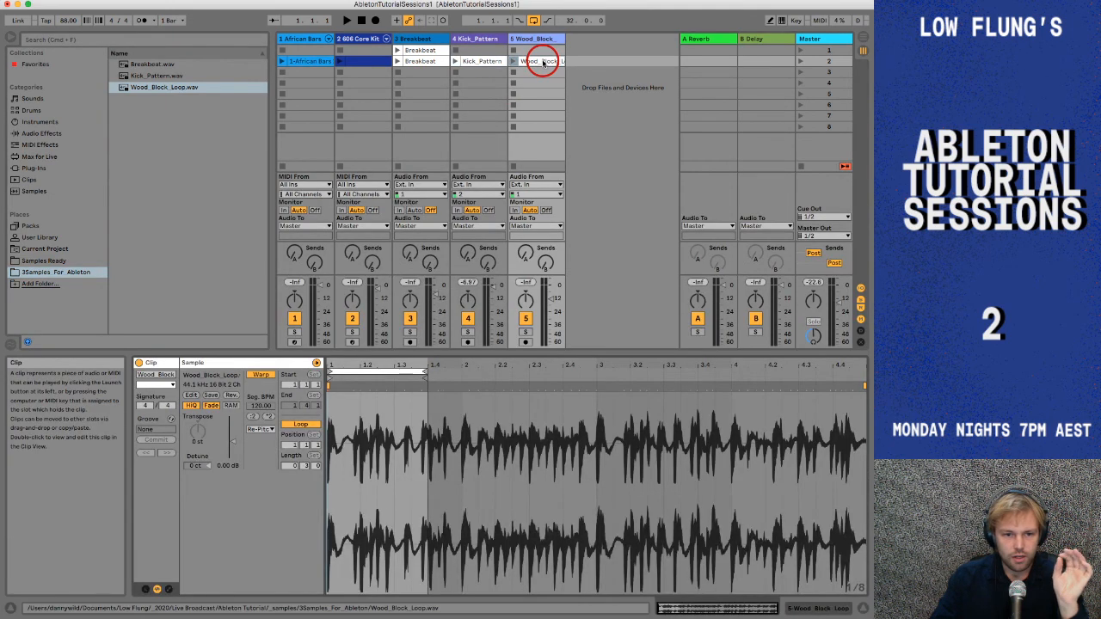
pyautogui.click(479, 62)
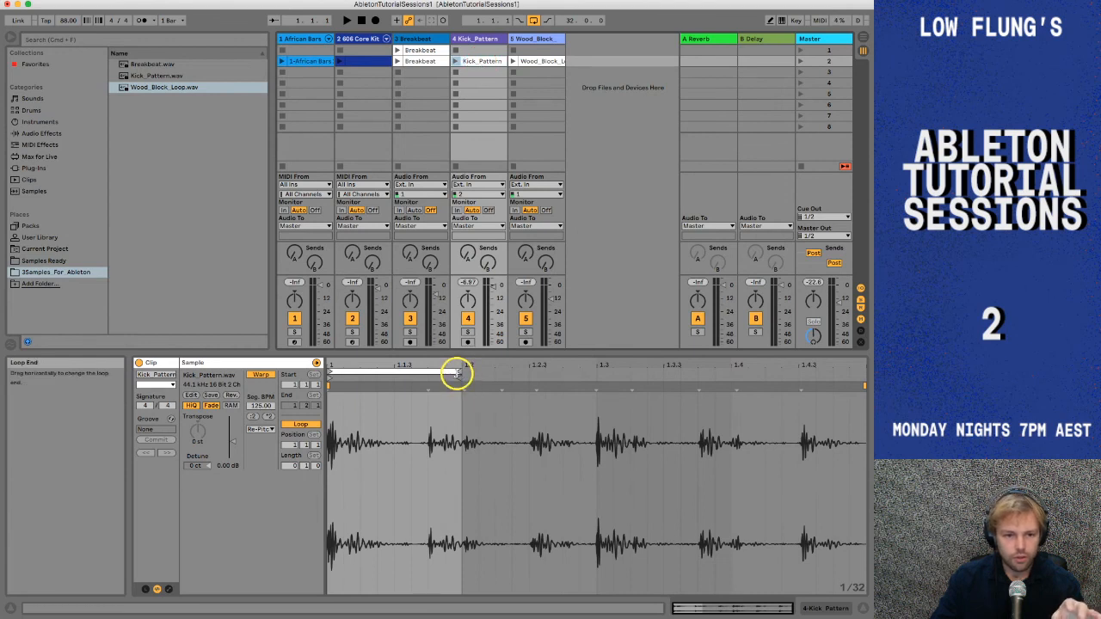
pyautogui.moveTo(457, 372)
pyautogui.mouseDown()
pyautogui.moveTo(742, 354)
pyautogui.moveTo(459, 373)
pyautogui.mouseUp()
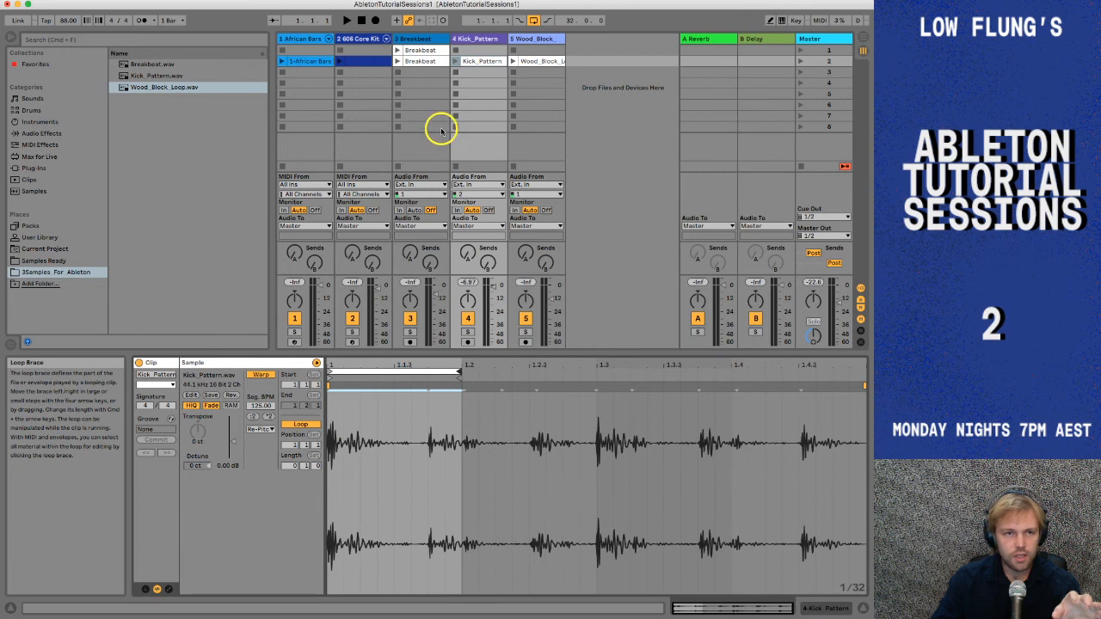
# - Play scene 2 while lowering the master volume to -16 dB, and stop all clips and playback
pyautogui.click(800, 61)
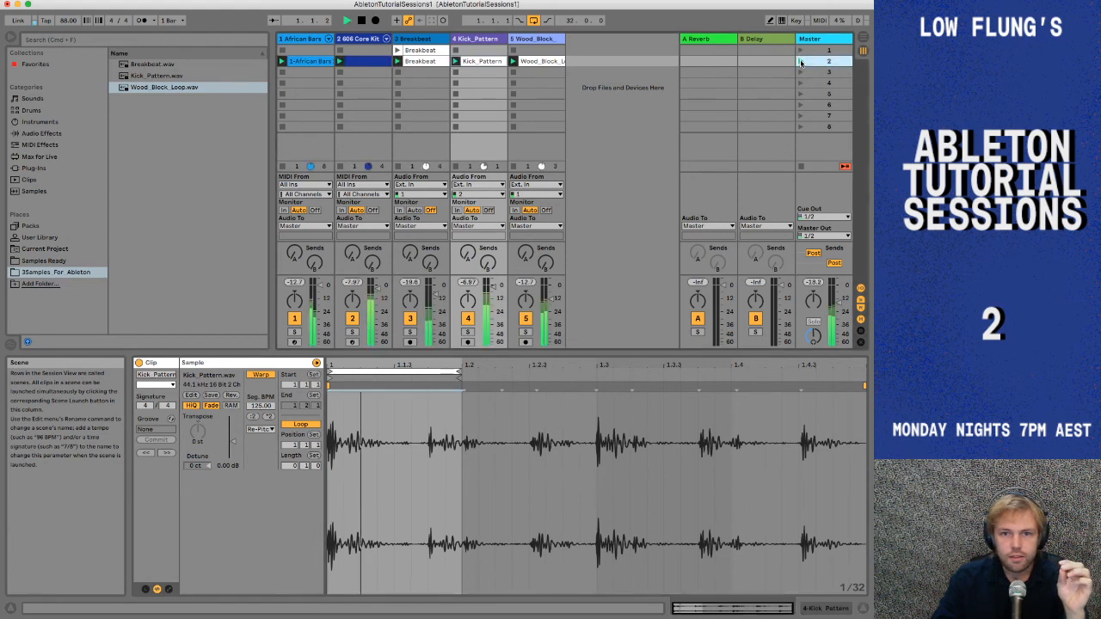
pyautogui.click(835, 297)
pyautogui.click(835, 298)
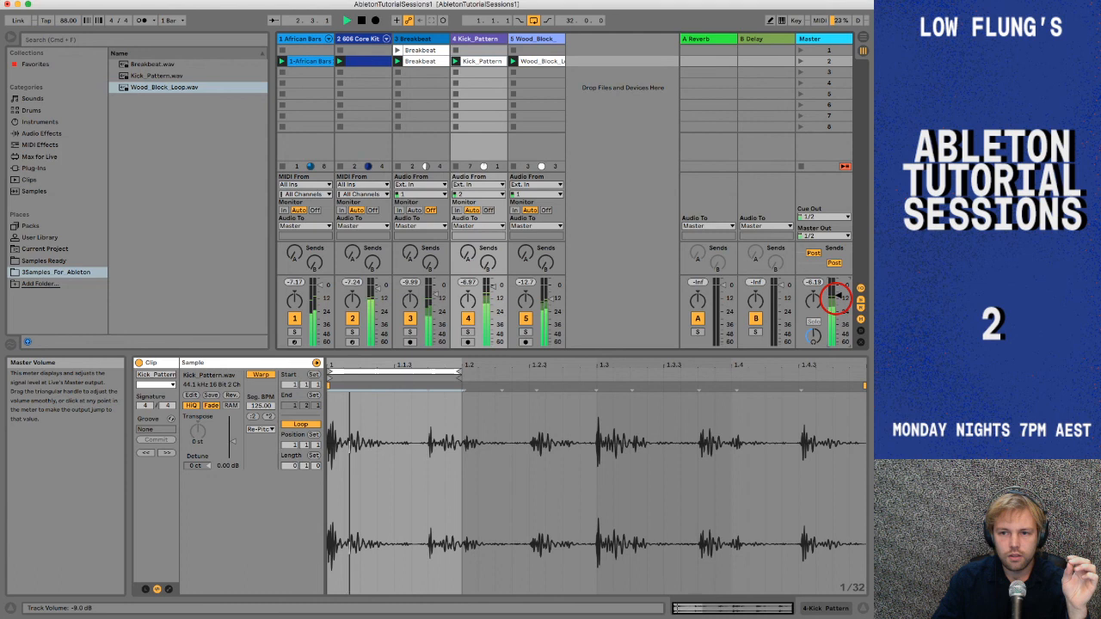
pyautogui.click(835, 301)
pyautogui.click(800, 166)
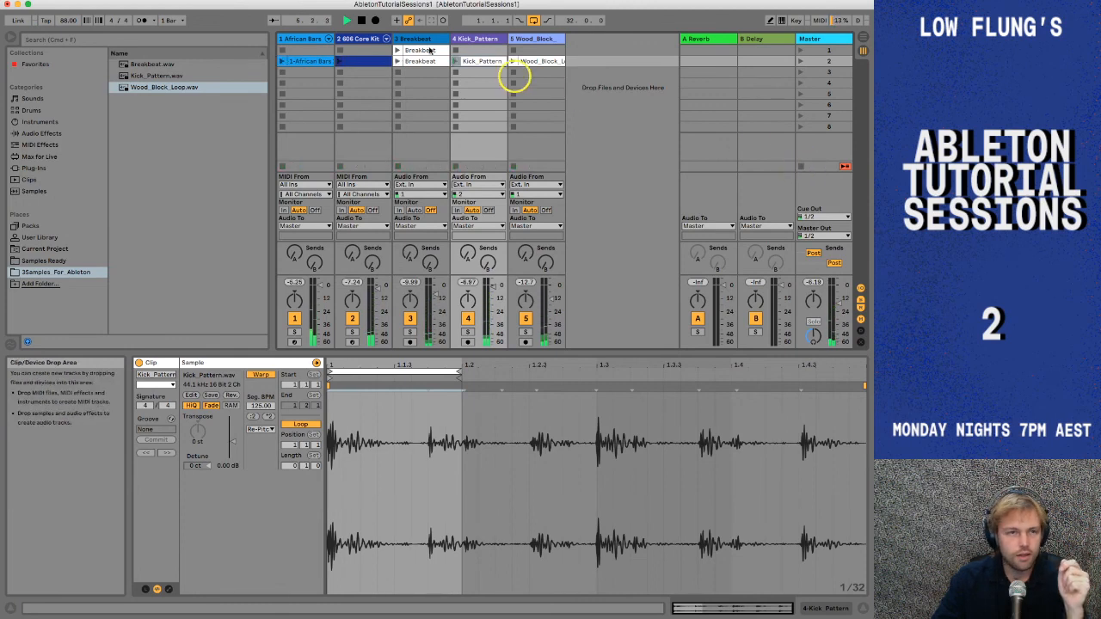
pyautogui.click(362, 21)
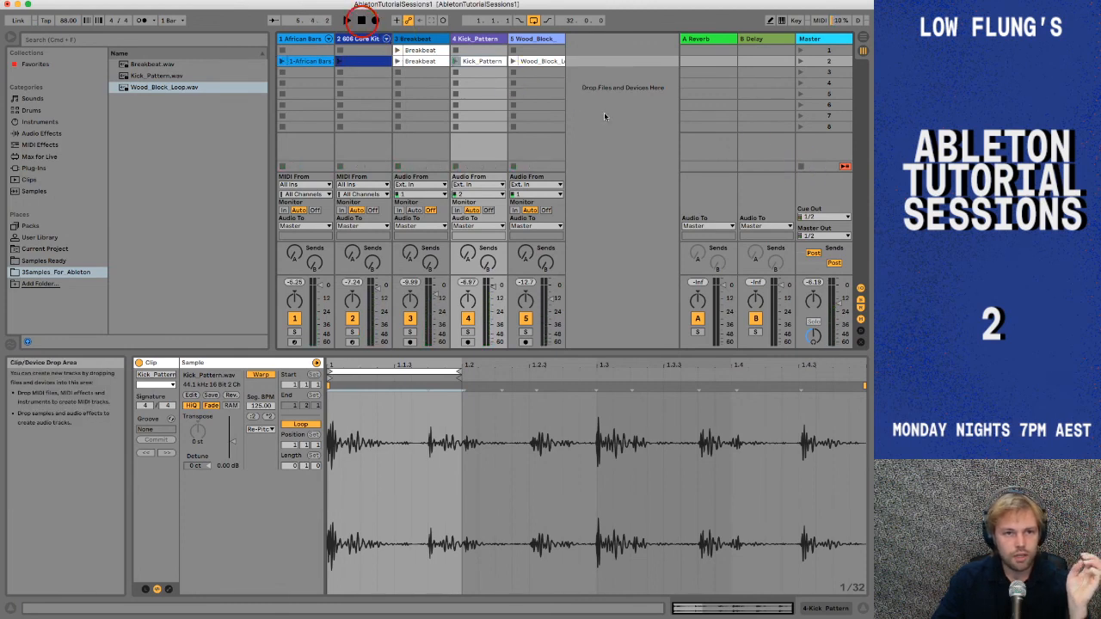
# - View the Arrangement briefly and return to the Session View
pyautogui.press('Tab')
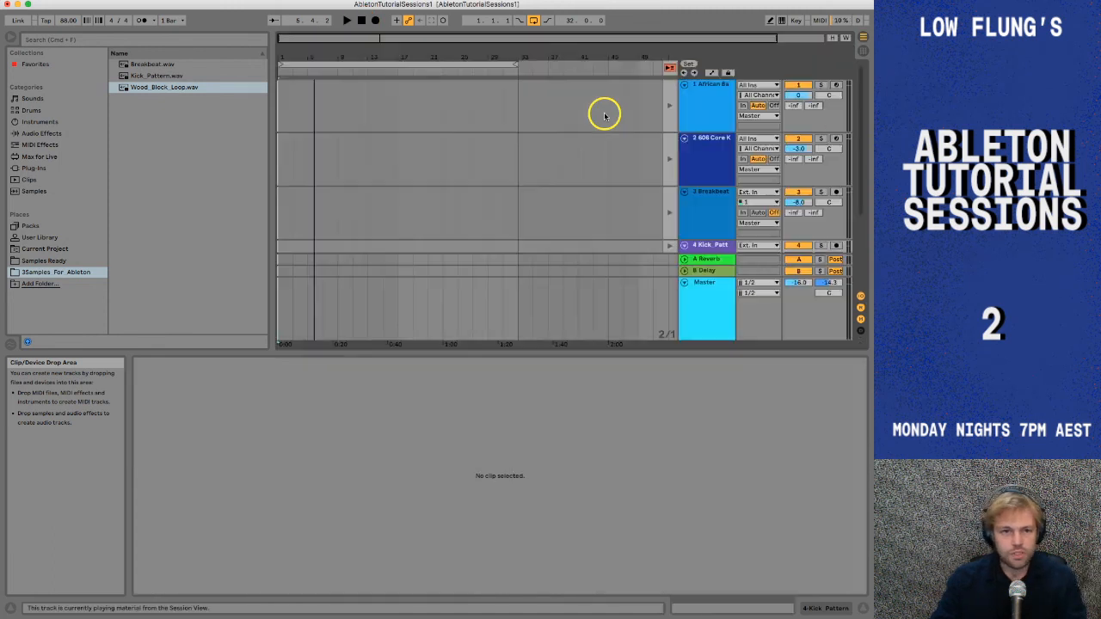
pyautogui.press('Tab')
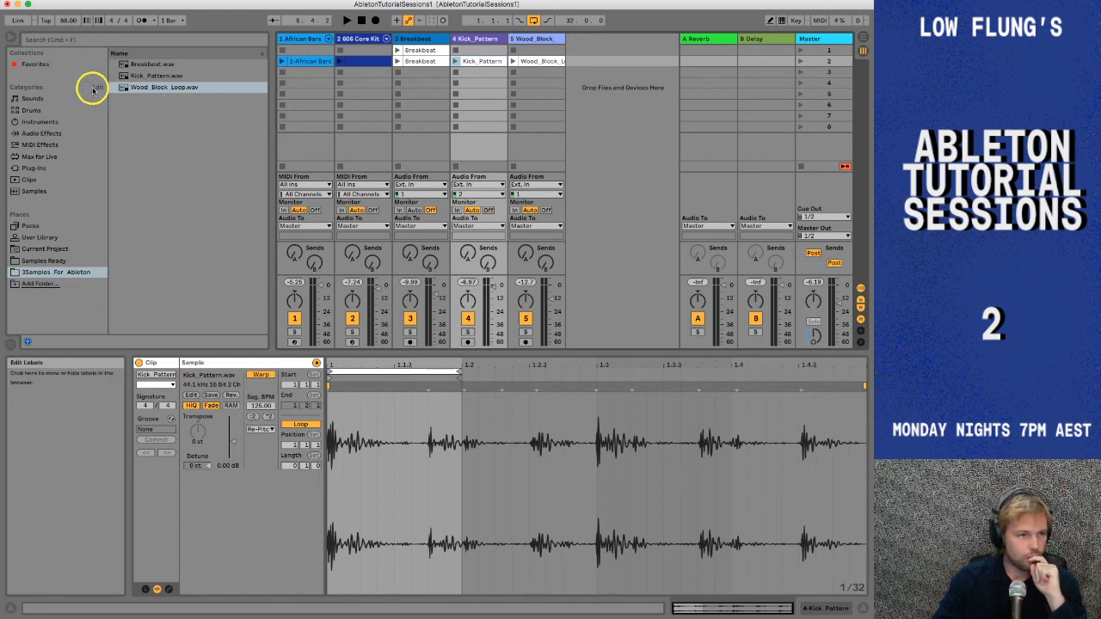
# - Add an empty Drum Rack instrument on a new MIDI track after the Wood_Block track
pyautogui.click(33, 122)
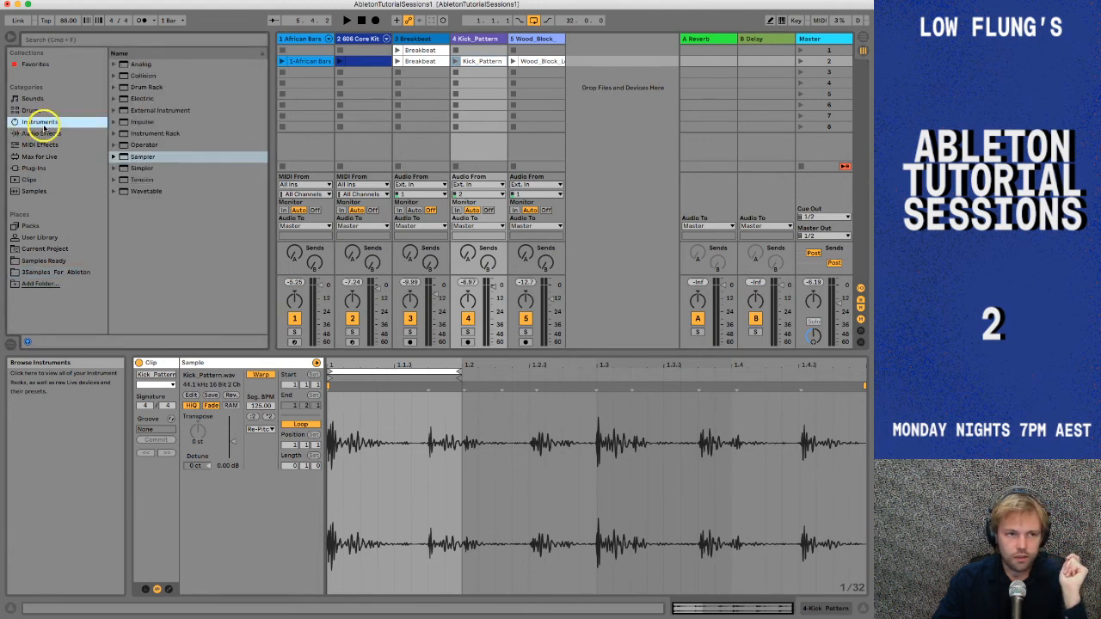
pyautogui.click(148, 87)
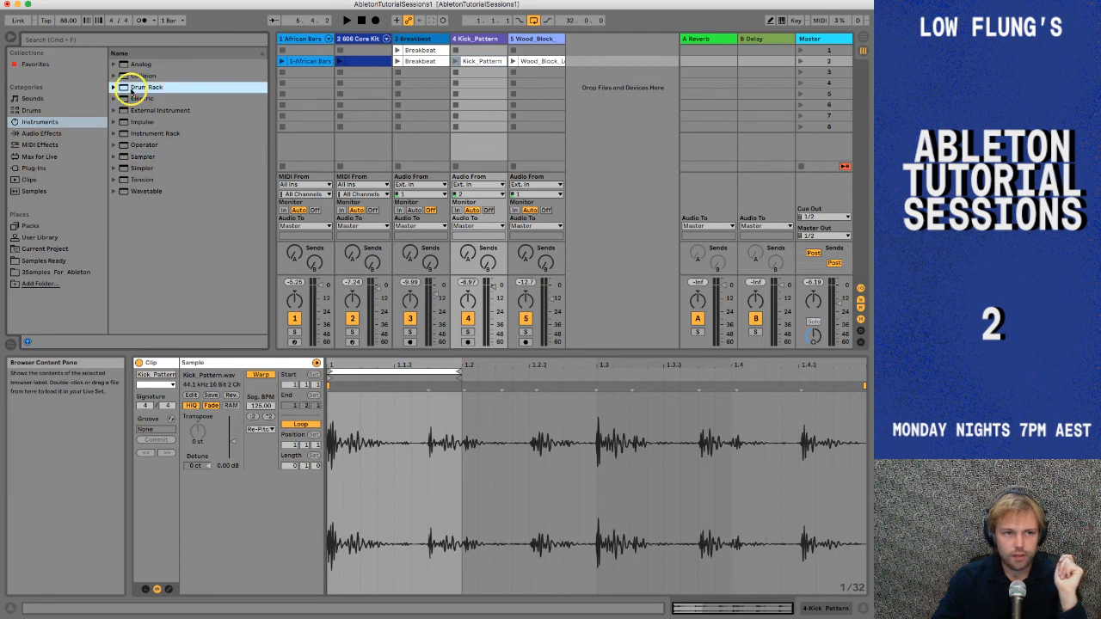
pyautogui.click(134, 88)
pyautogui.moveTo(134, 87); pyautogui.dragTo(585, 62)
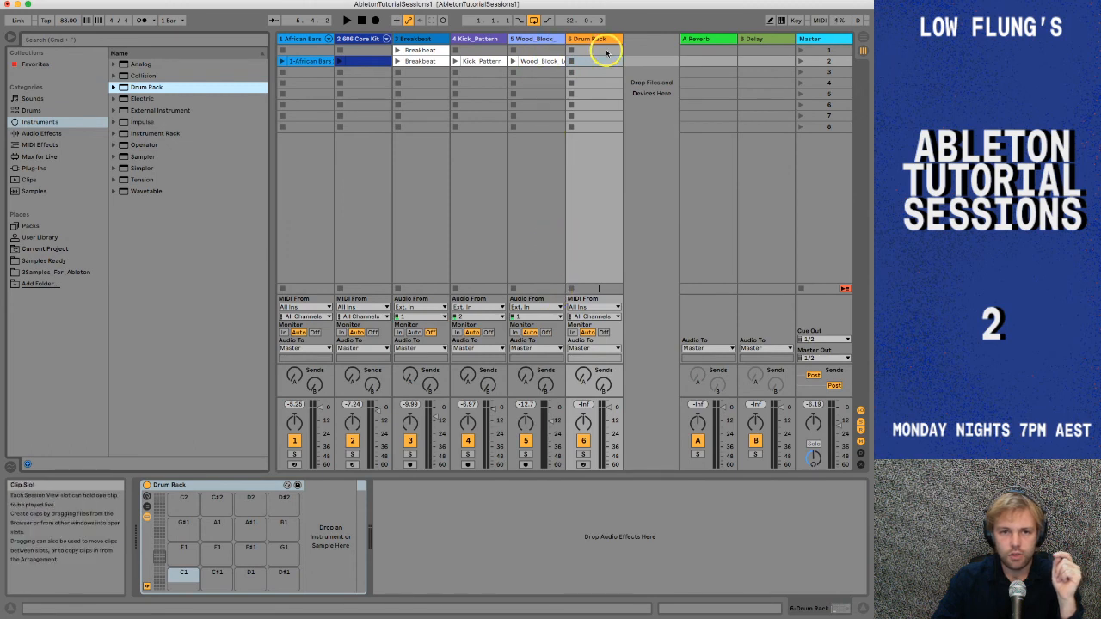
# - Compare the empty Drum Rack with the 606 Core Kit's filled rack, and shift the empty rack's pad view to E2–G3
pyautogui.click(602, 40)
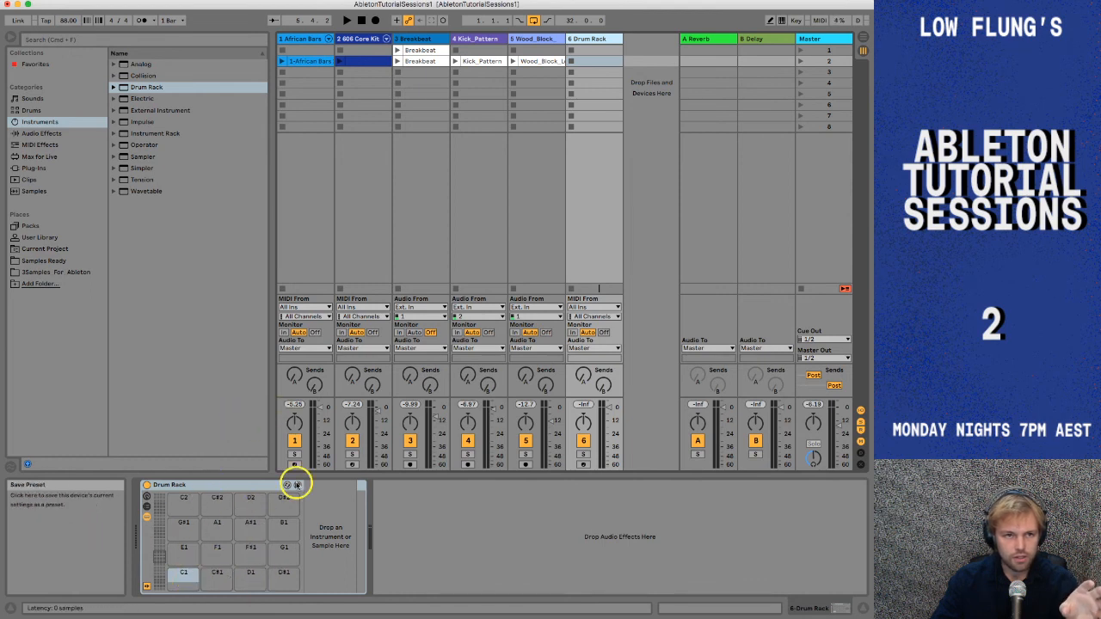
pyautogui.click(362, 40)
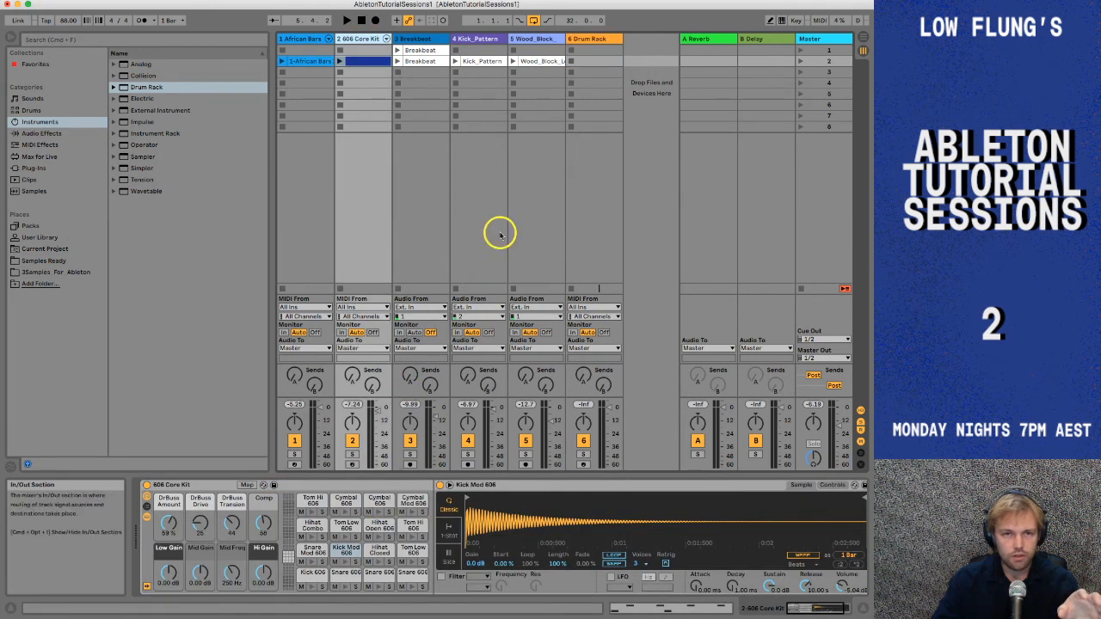
pyautogui.click(589, 39)
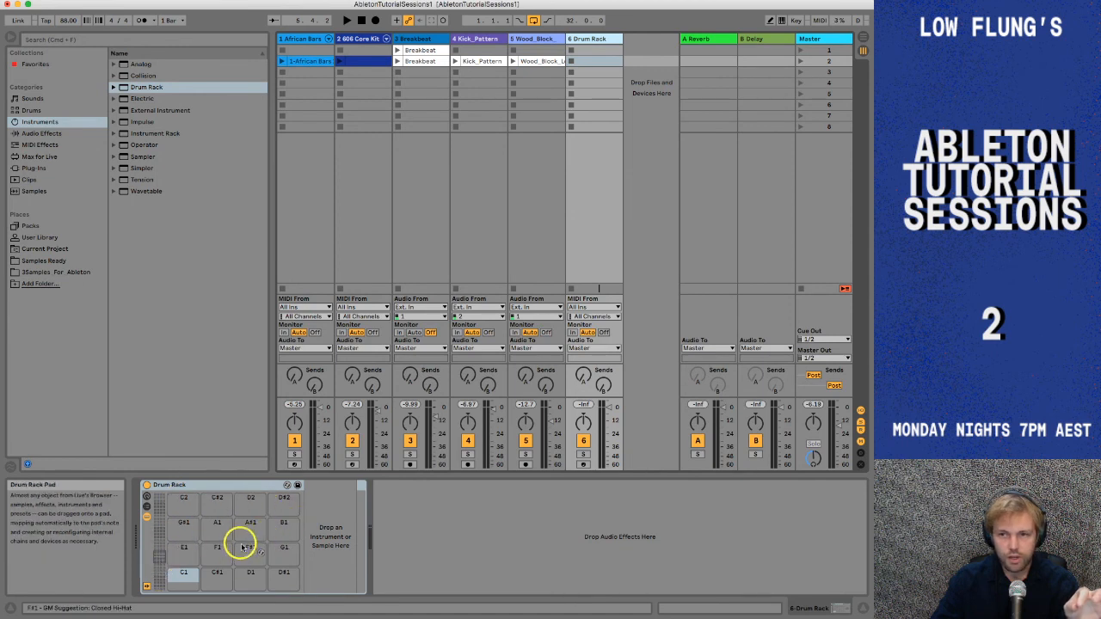
pyautogui.click(160, 560)
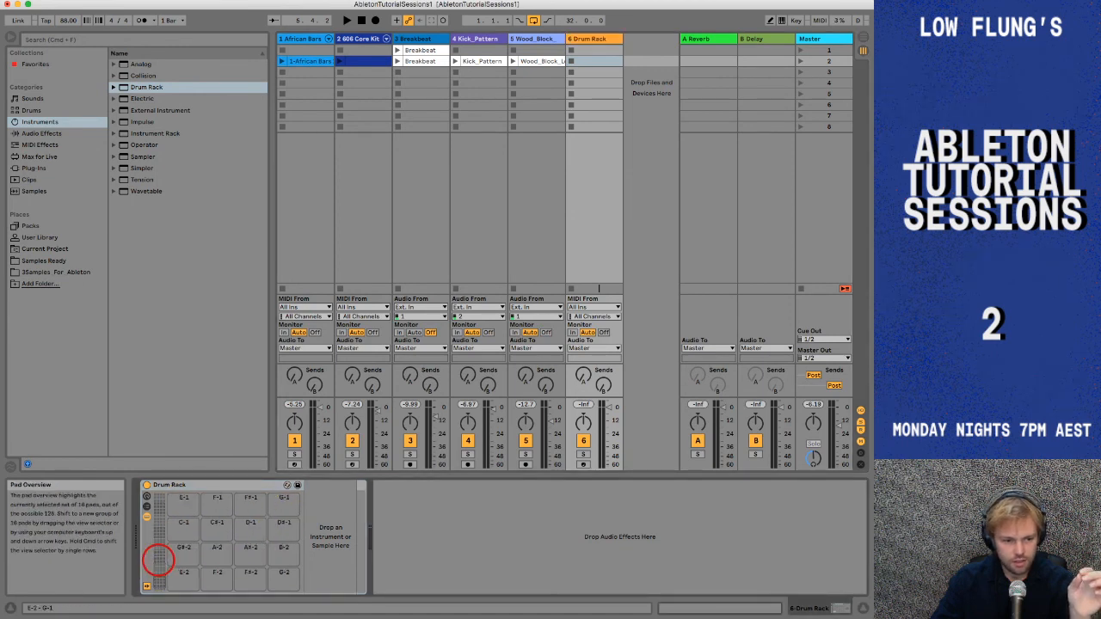
pyautogui.moveTo(158, 585); pyautogui.dragTo(160, 542)
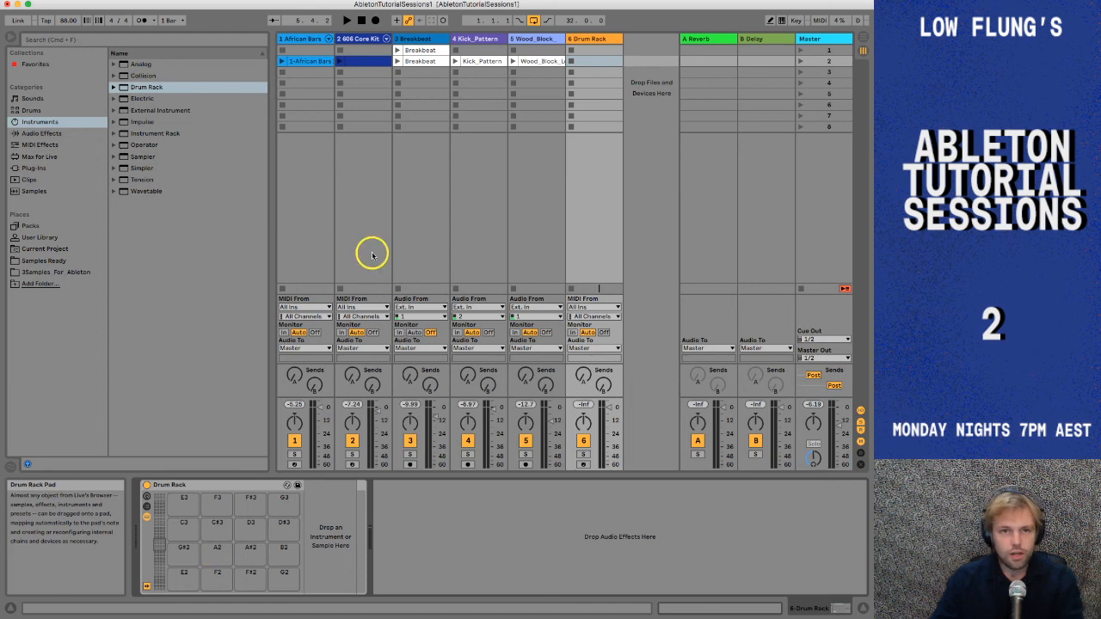
# - Arm the Drum Rack track for recording and enable the computer MIDI keyboard
pyautogui.click(582, 404)
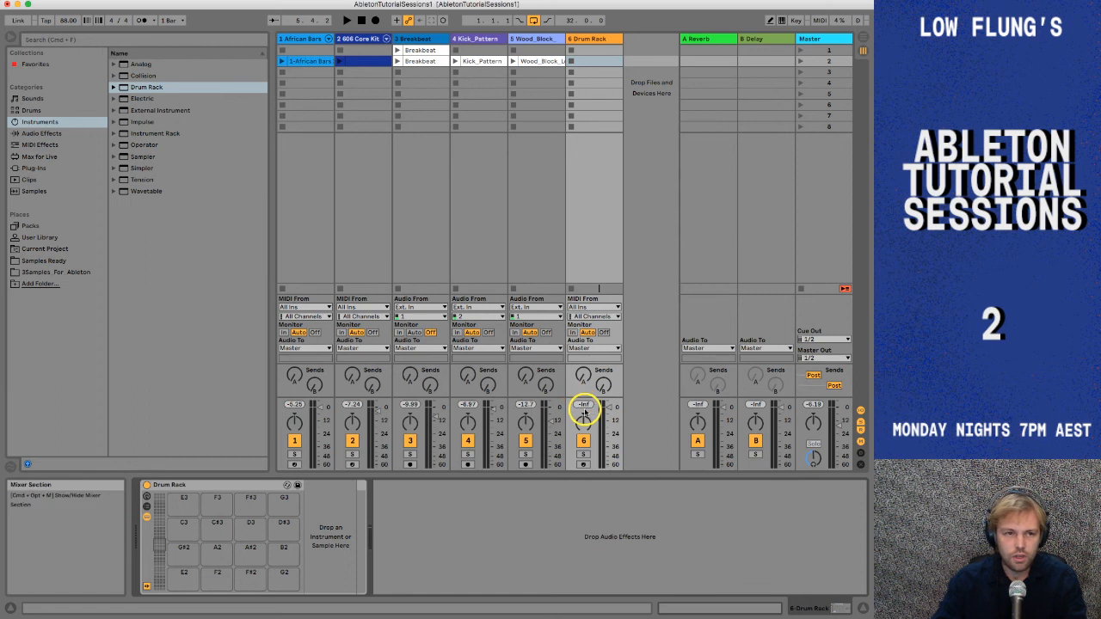
pyautogui.click(582, 466)
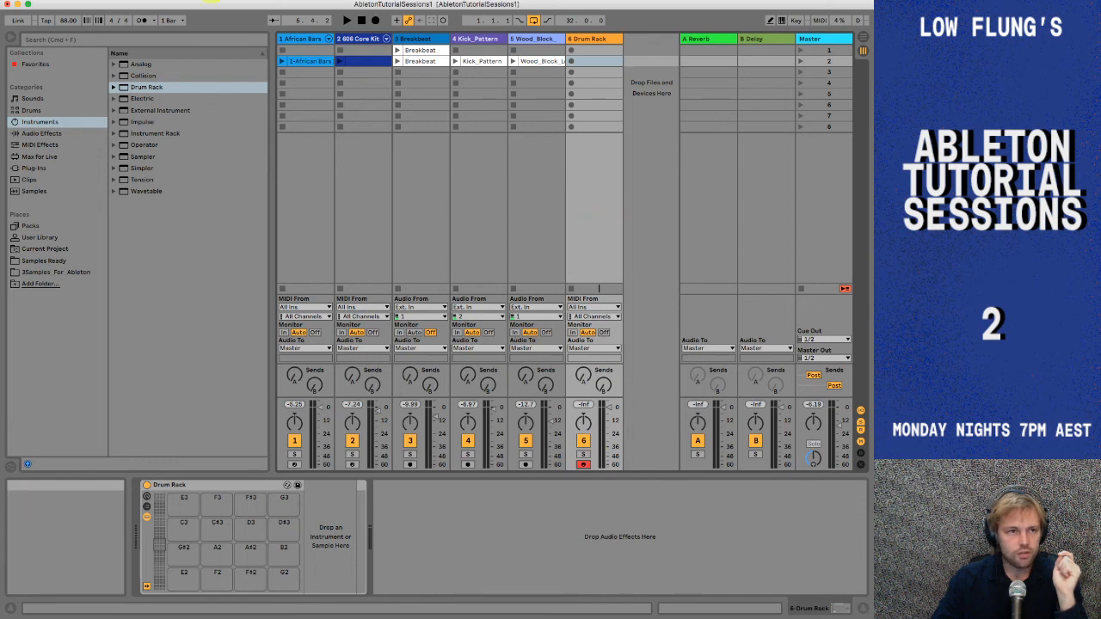
pyautogui.click(166, 1)
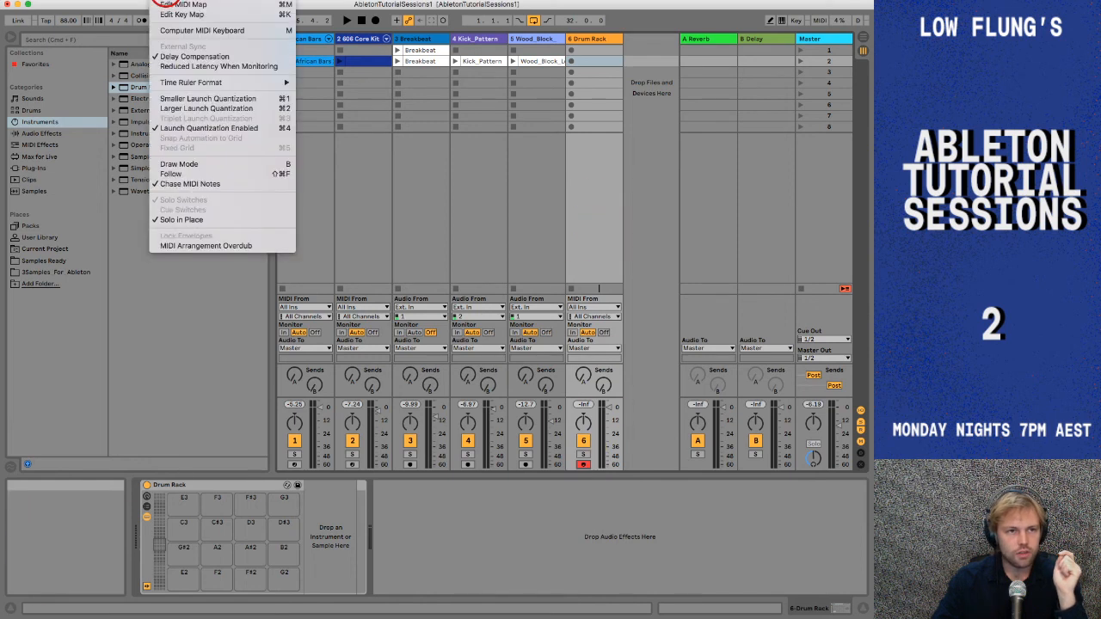
pyautogui.click(180, 32)
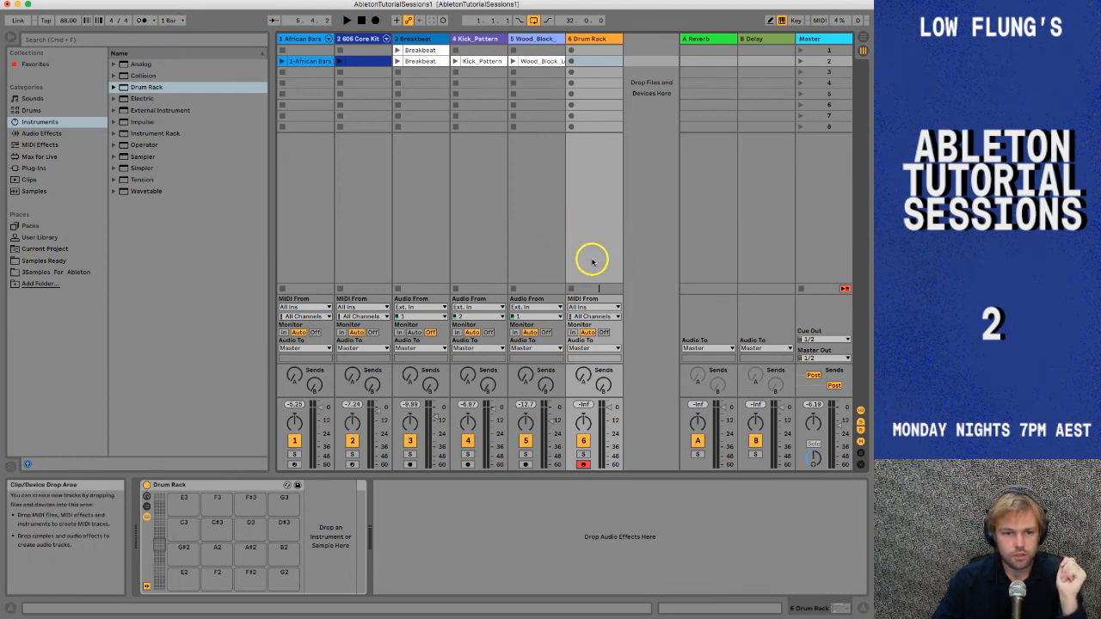
# - Play a test note from the computer keyboard and select the C3 pad of the Drum Rack
pyautogui.press('a')
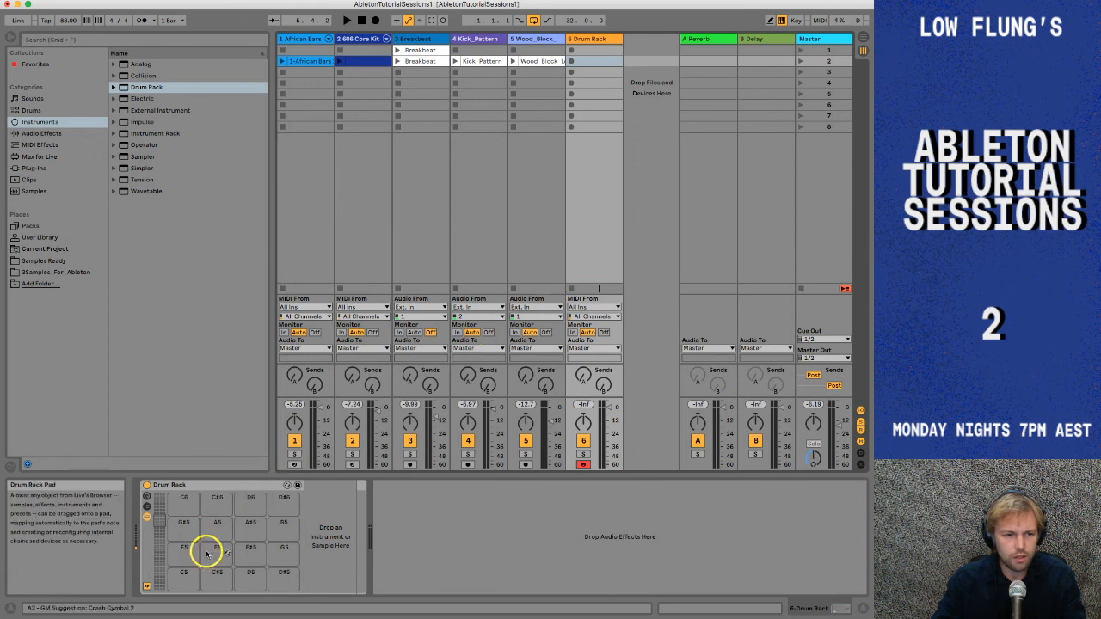
pyautogui.click(157, 543)
pyautogui.click(157, 548)
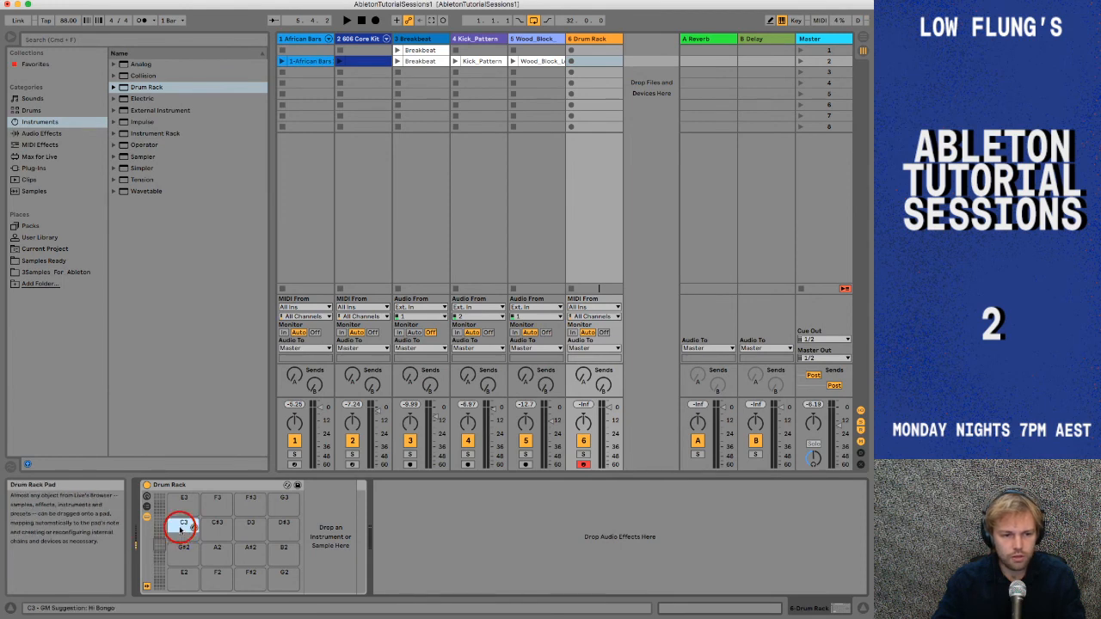
pyautogui.click(182, 528)
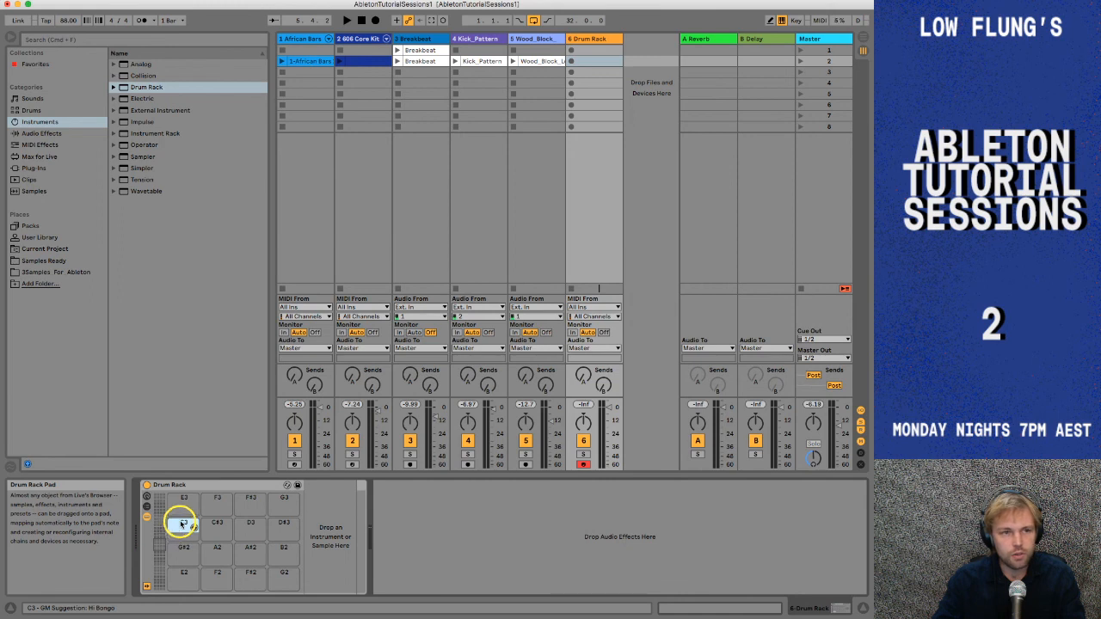
# - Load Kick_Pattern.wav from the 3Samples_For_Ableton folder onto the Drum Rack's C3 pad
pyautogui.click(60, 274)
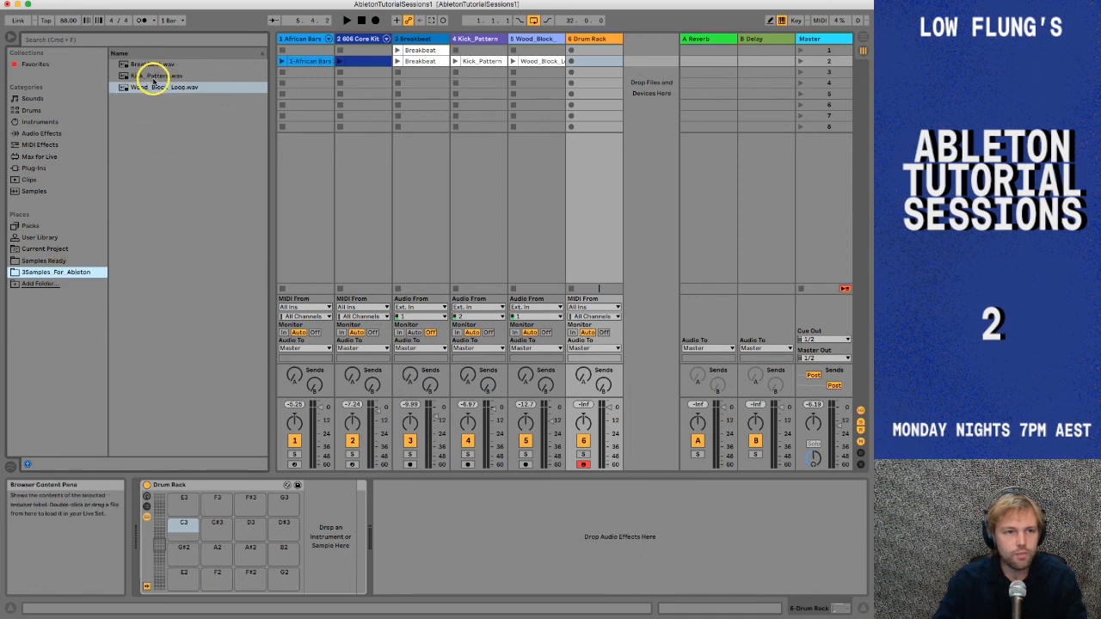
pyautogui.click(149, 76)
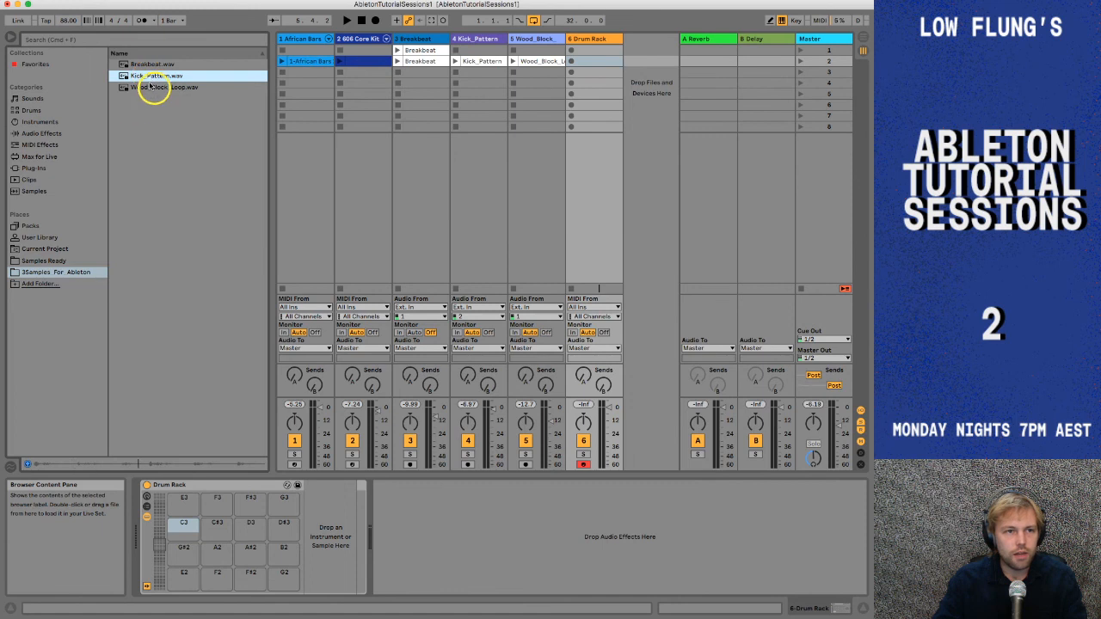
pyautogui.click(148, 76)
pyautogui.click(170, 427)
pyautogui.click(182, 525)
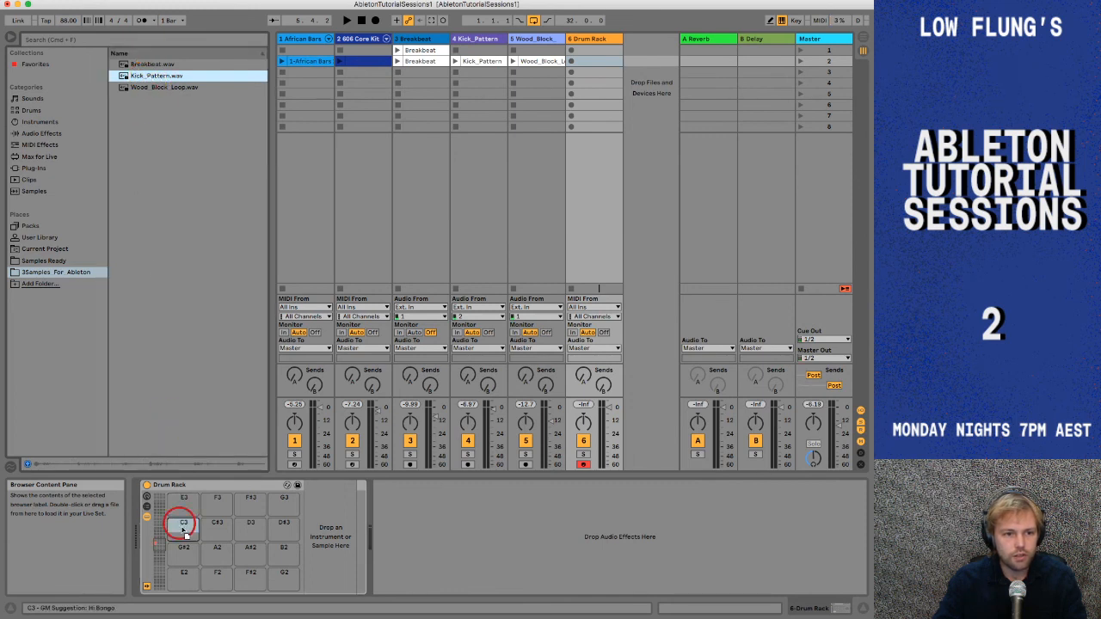
pyautogui.moveTo(181, 525); pyautogui.dragTo(181, 527)
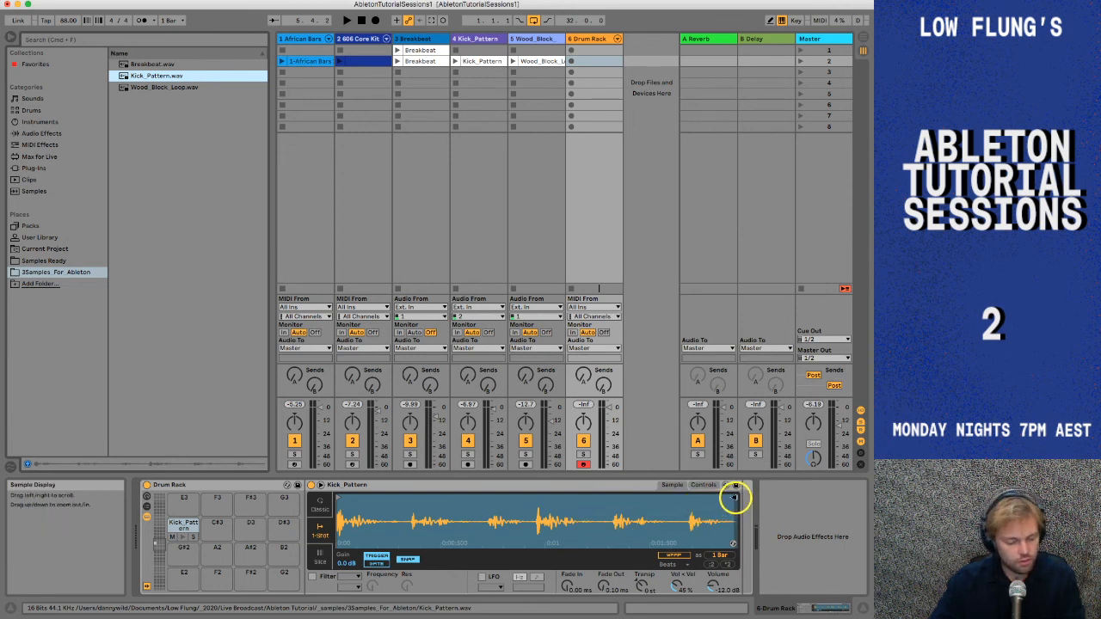
# - Trigger the Kick_Pattern sample from the computer keyboard and raise the master volume slightly
pyautogui.press('a')
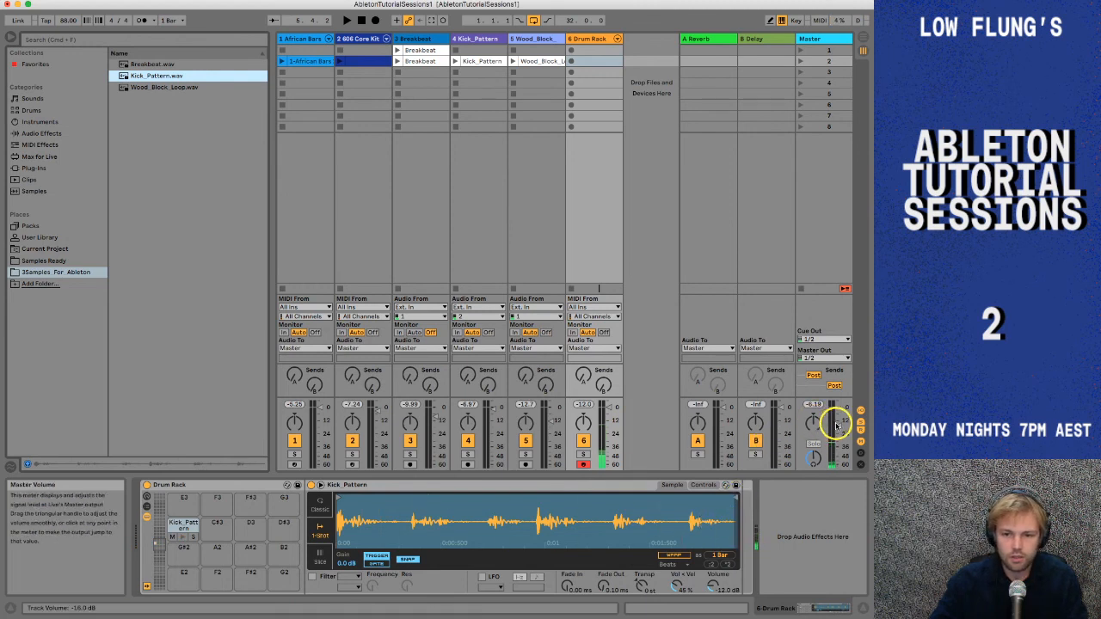
pyautogui.moveTo(836, 426); pyautogui.dragTo(837, 419)
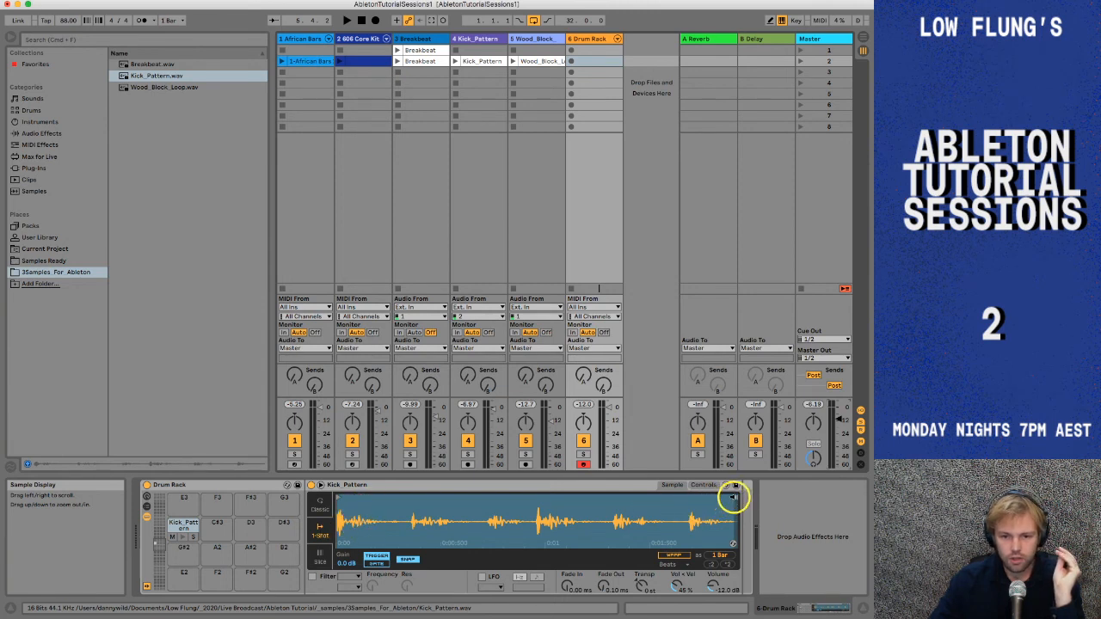
# - Shorten the Kick_Pattern sample to its first kick hit, audition it, and adjust its Vol < Vel amount
pyautogui.moveTo(735, 497)
pyautogui.mouseDown()
pyautogui.moveTo(563, 520)
pyautogui.moveTo(408, 517)
pyautogui.mouseUp()
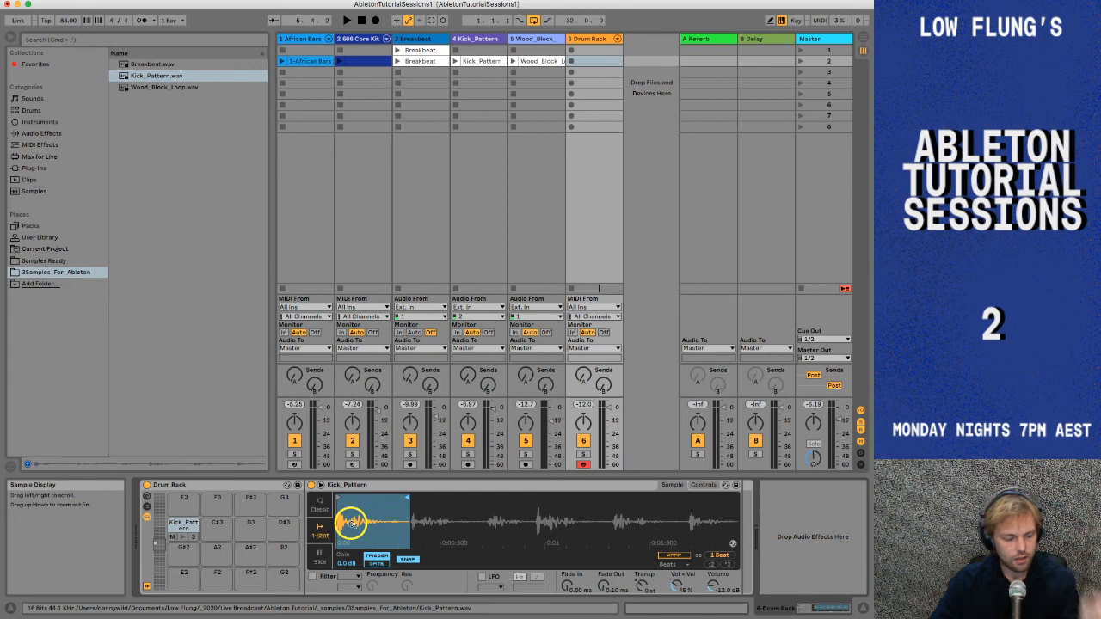
pyautogui.press('a')
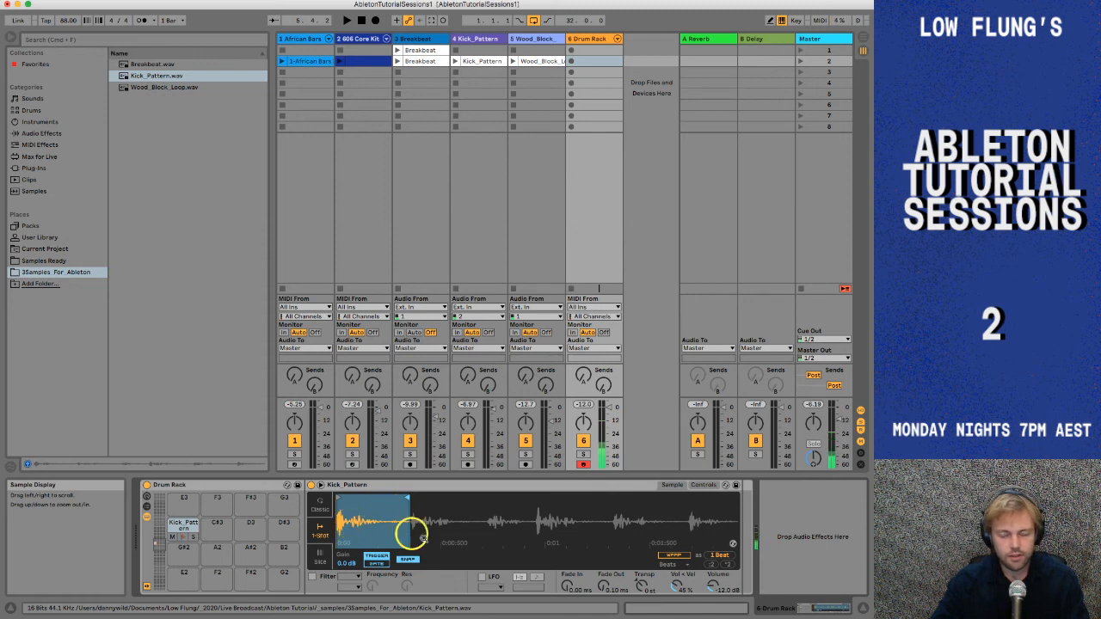
pyautogui.moveTo(682, 585); pyautogui.dragTo(680, 585)
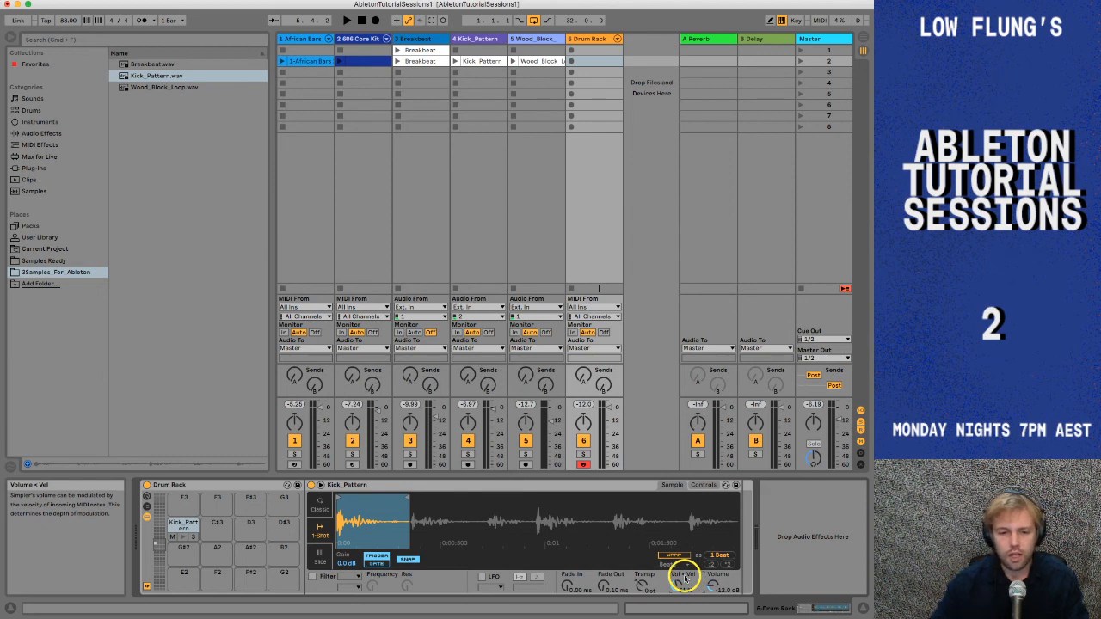
# - Set the C3 Kick_Pattern sample's volume to -10.1 dB and audition it from the computer keyboard
pyautogui.moveTo(713, 585); pyautogui.dragTo(714, 588)
pyautogui.press('a')
pyautogui.press('a')
pyautogui.press('a')
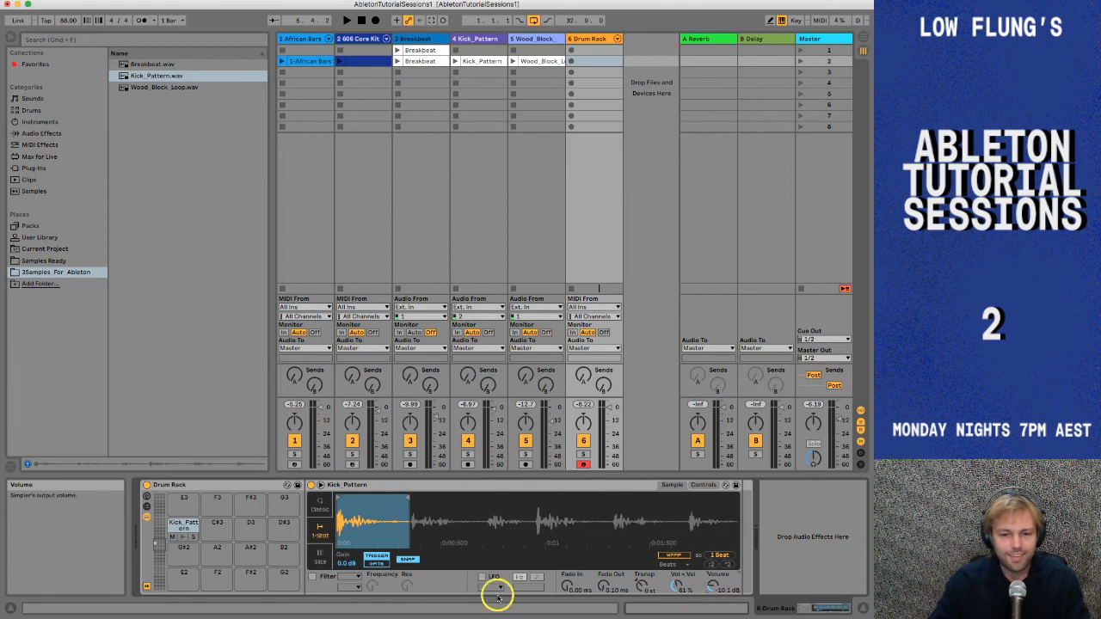
# - Transpose the C3 Kick_Pattern sample to -4 st and audition the lowered kick
pyautogui.click(642, 589)
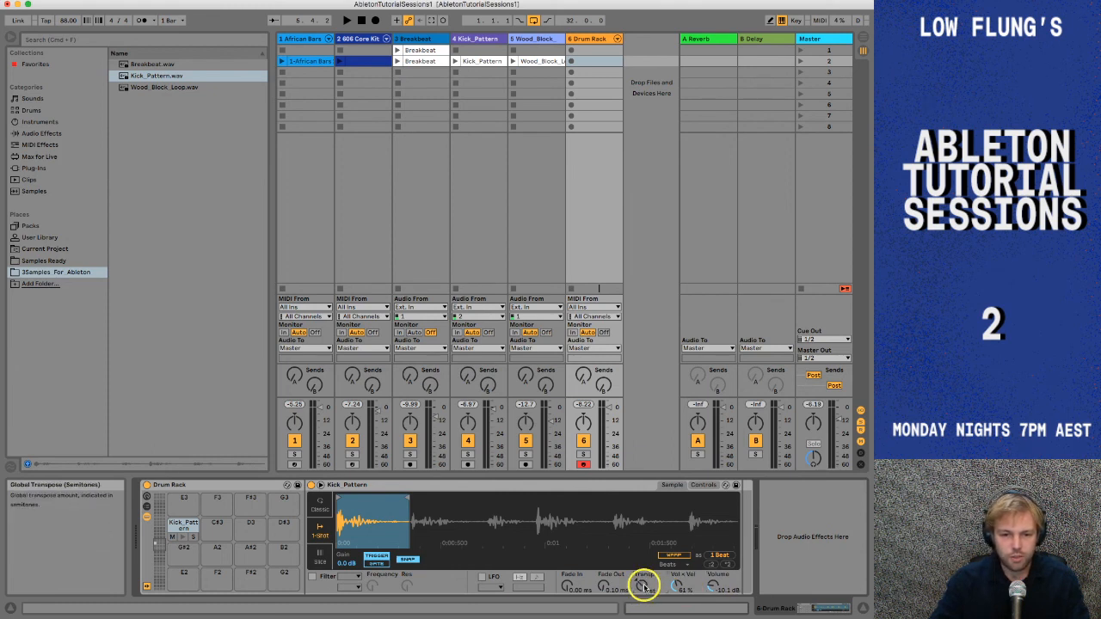
pyautogui.moveTo(643, 587); pyautogui.dragTo(642, 590)
pyautogui.moveTo(642, 590); pyautogui.dragTo(642, 590)
pyautogui.press('a')
pyautogui.press('a')
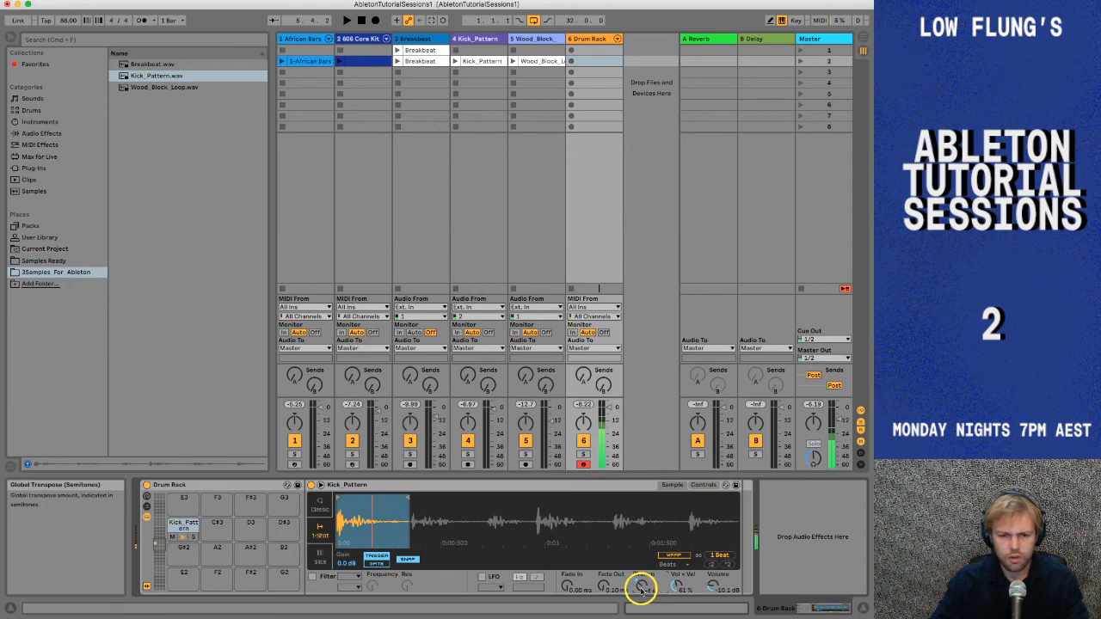
pyautogui.press('a')
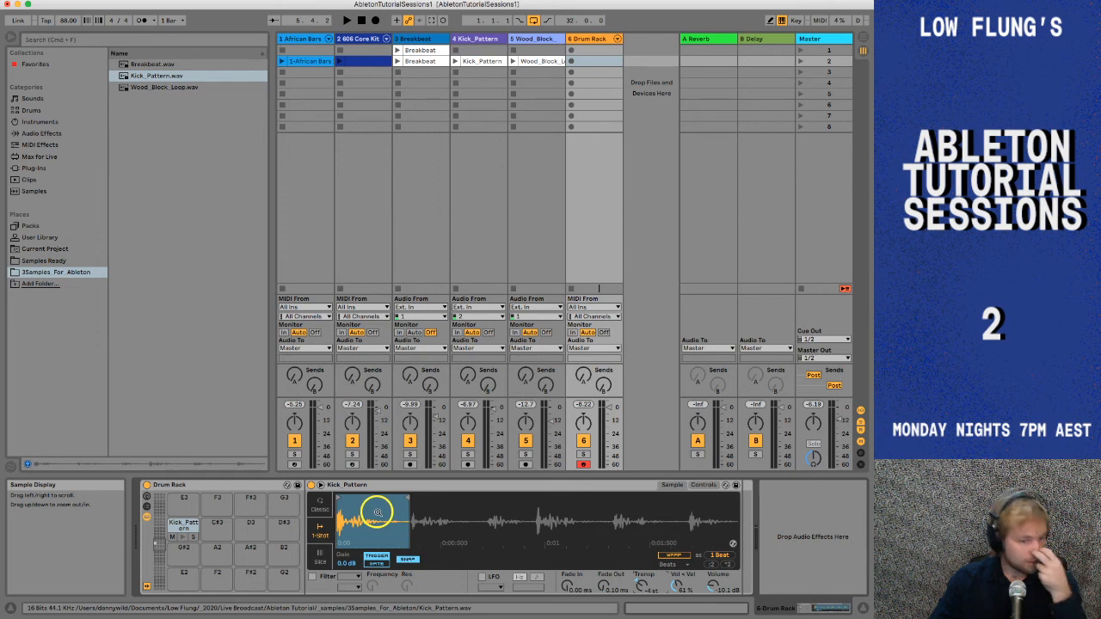
pyautogui.press('a')
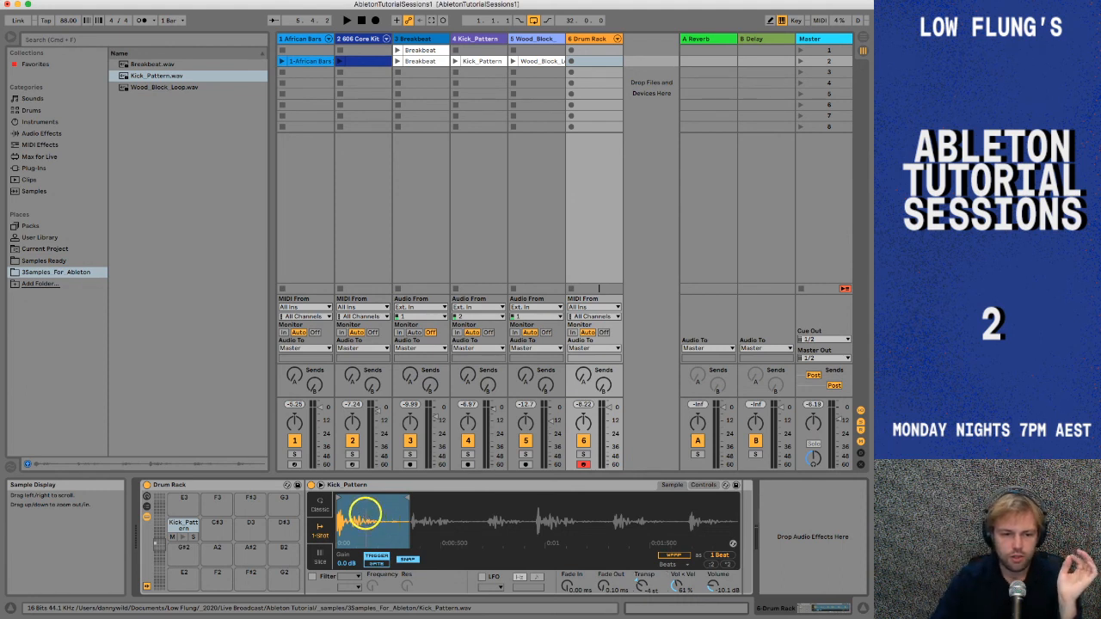
# - Set the C3 kick sample's Fade Out to 150 ms, auditioning the hit while adjusting it
pyautogui.click(365, 515)
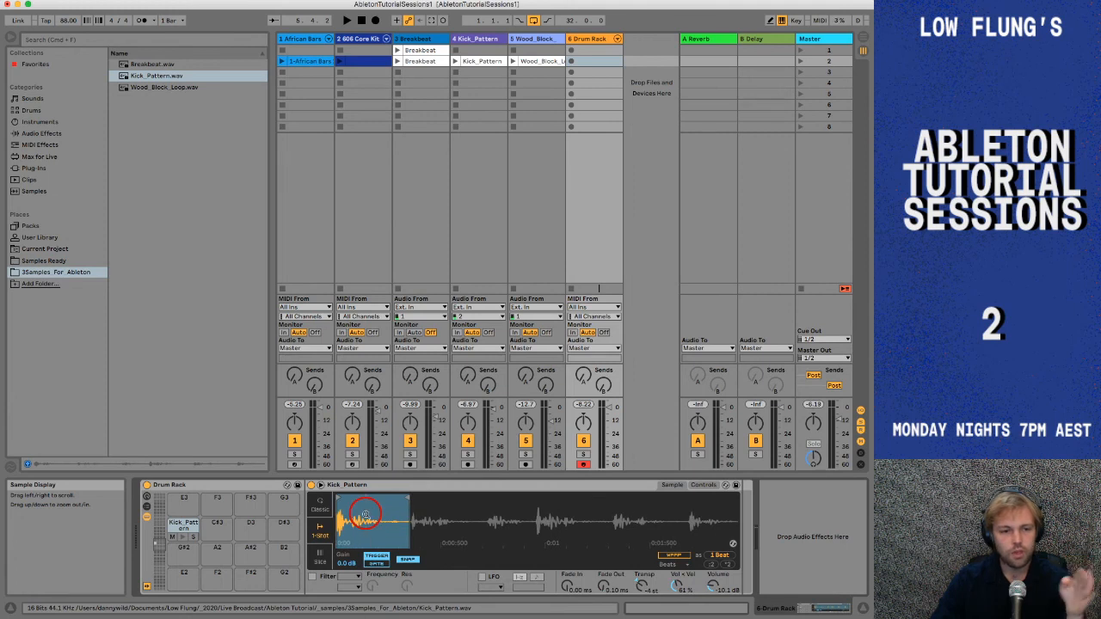
pyautogui.moveTo(366, 516); pyautogui.dragTo(367, 516)
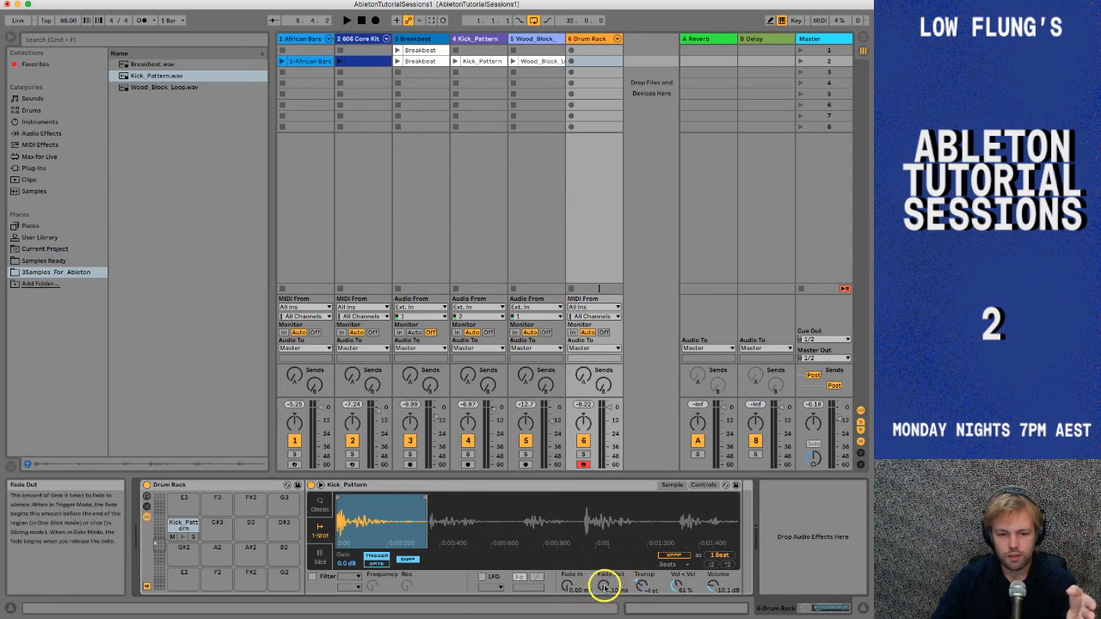
pyautogui.moveTo(604, 586); pyautogui.dragTo(602, 585)
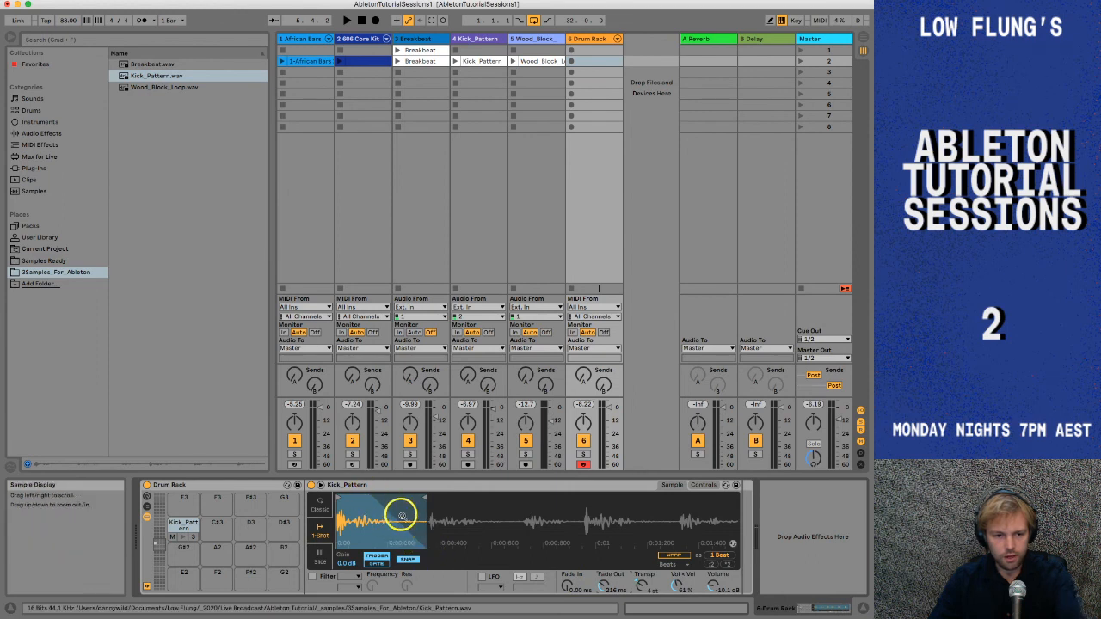
pyautogui.press('a')
pyautogui.press('a')
pyautogui.press('a')
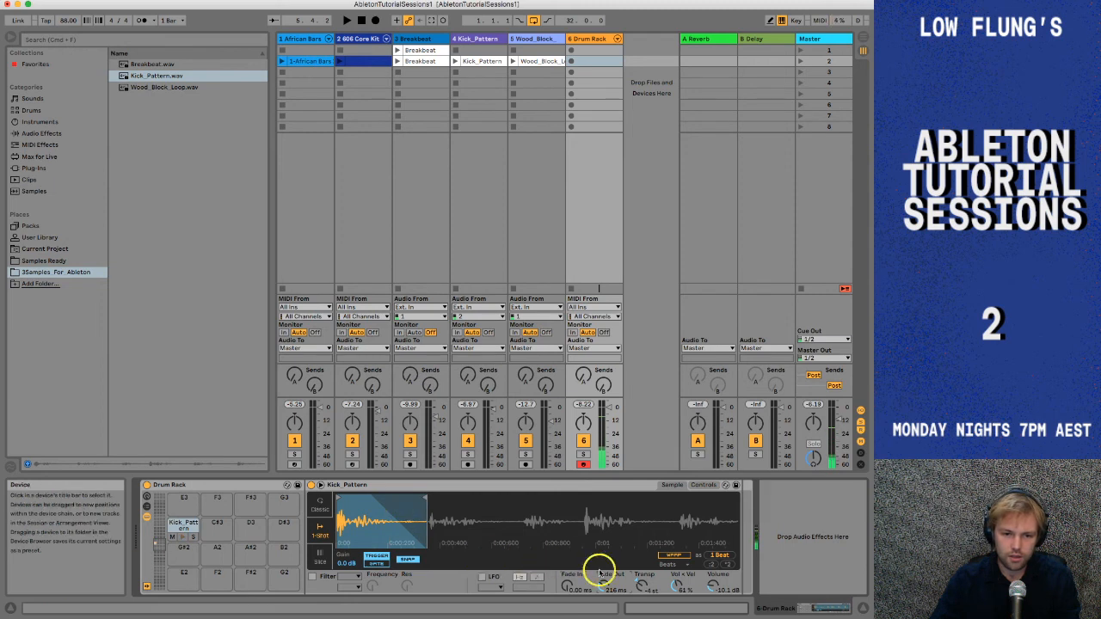
pyautogui.moveTo(602, 583); pyautogui.dragTo(605, 586)
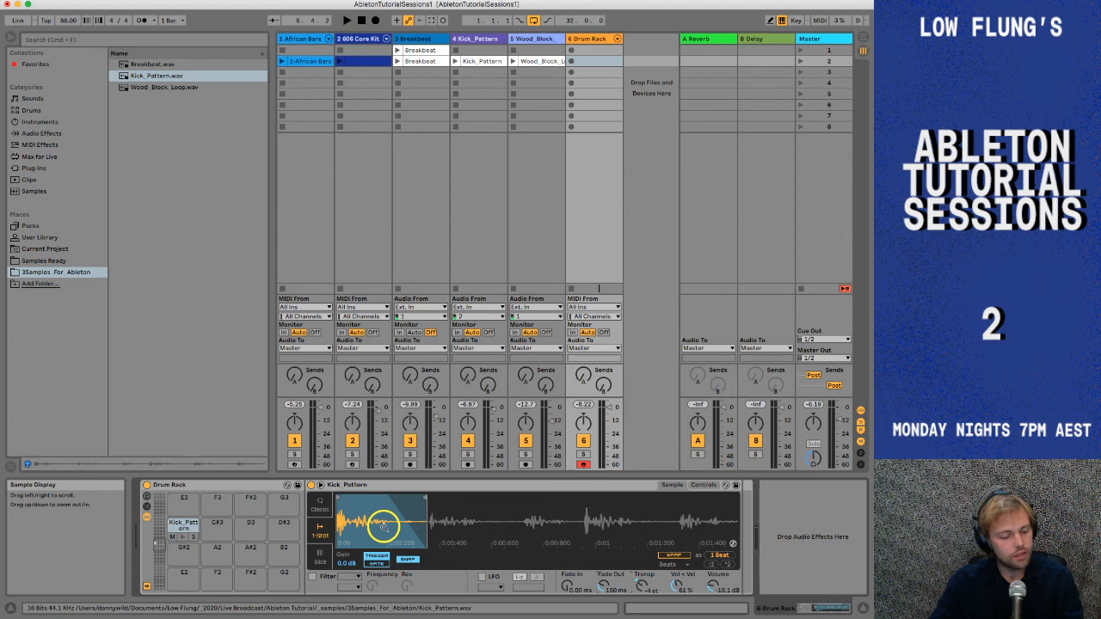
pyautogui.press('a')
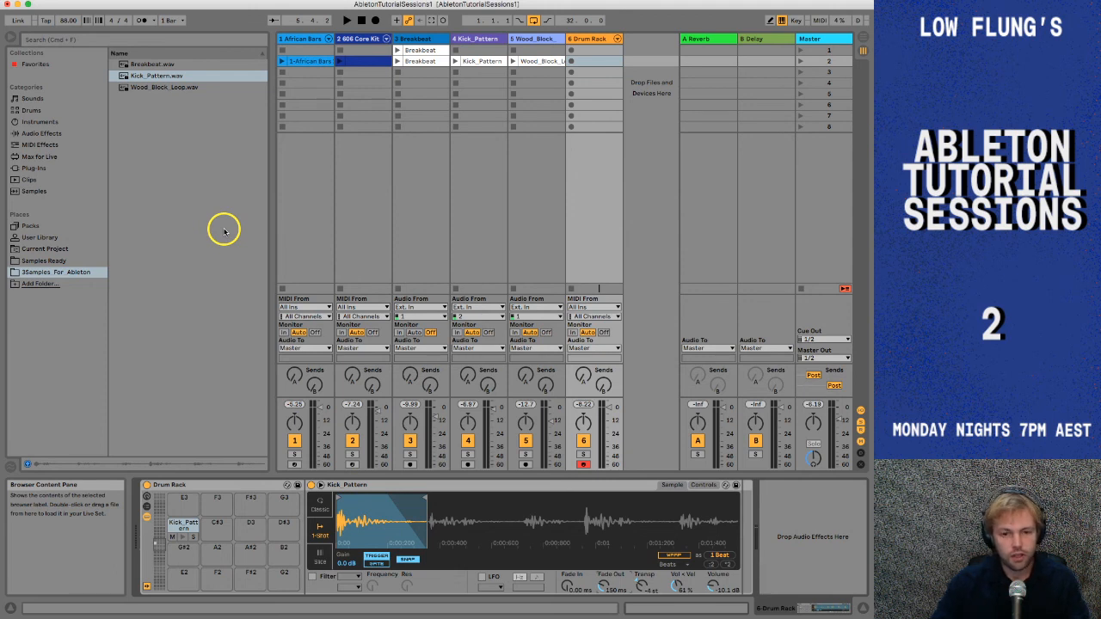
# - Load Kick_Pattern.wav from the 3Samples_For_Ableton folder onto the Drum Rack's empty D3 pad
pyautogui.press('s')
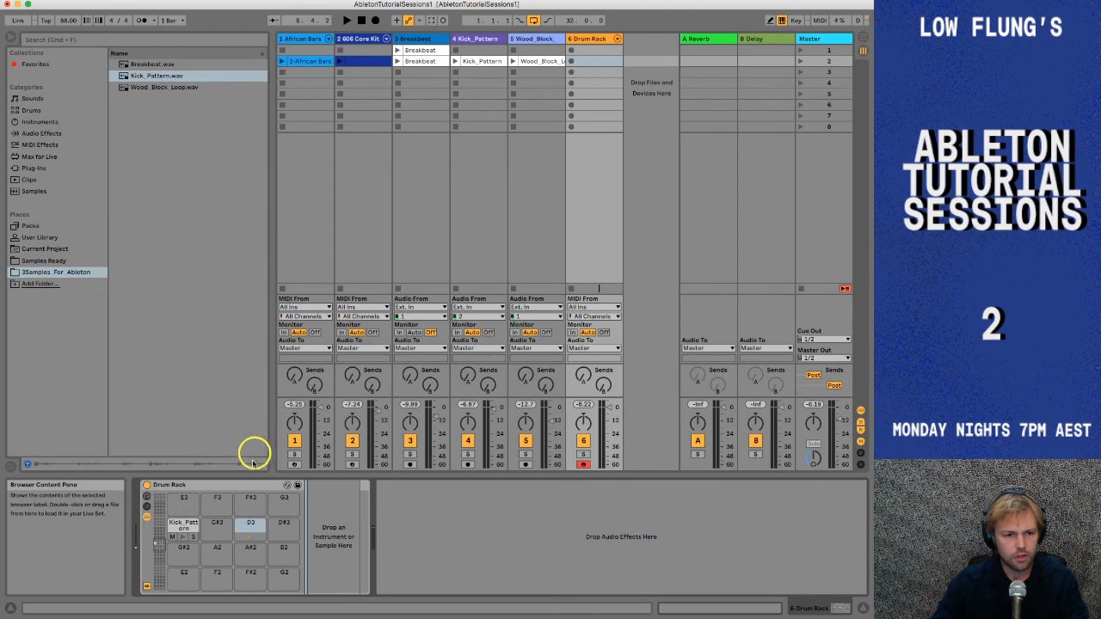
pyautogui.click(250, 528)
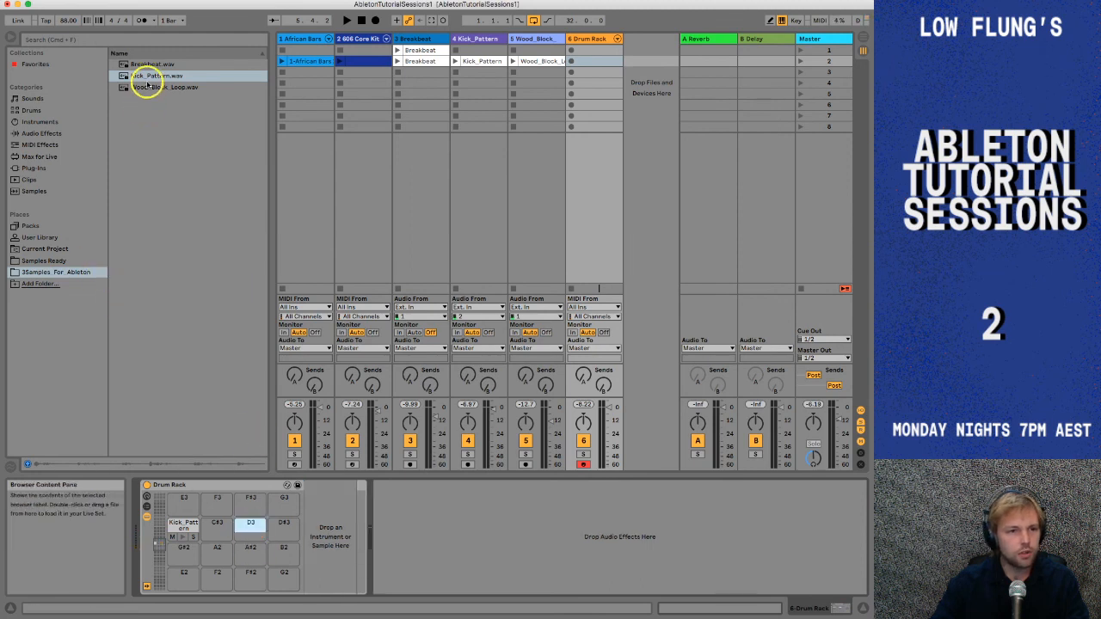
pyautogui.moveTo(143, 81); pyautogui.dragTo(251, 527)
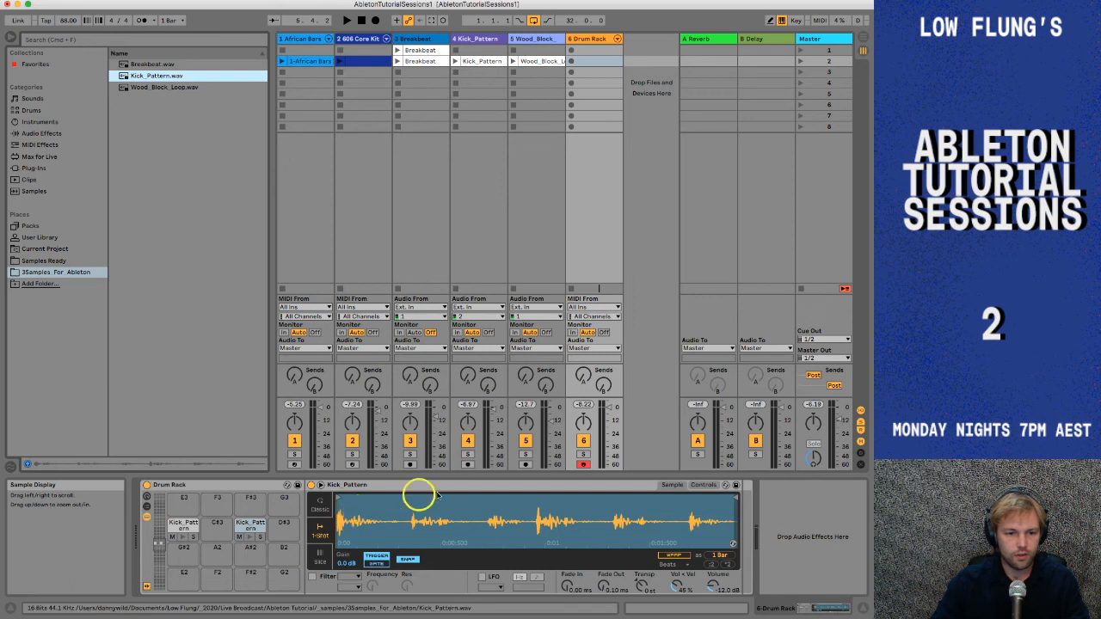
# - Trim the D3 sample to the single one-beat hit starting at about 0:01 and audition it
pyautogui.click(336, 499)
pyautogui.moveTo(337, 499); pyautogui.dragTo(539, 507)
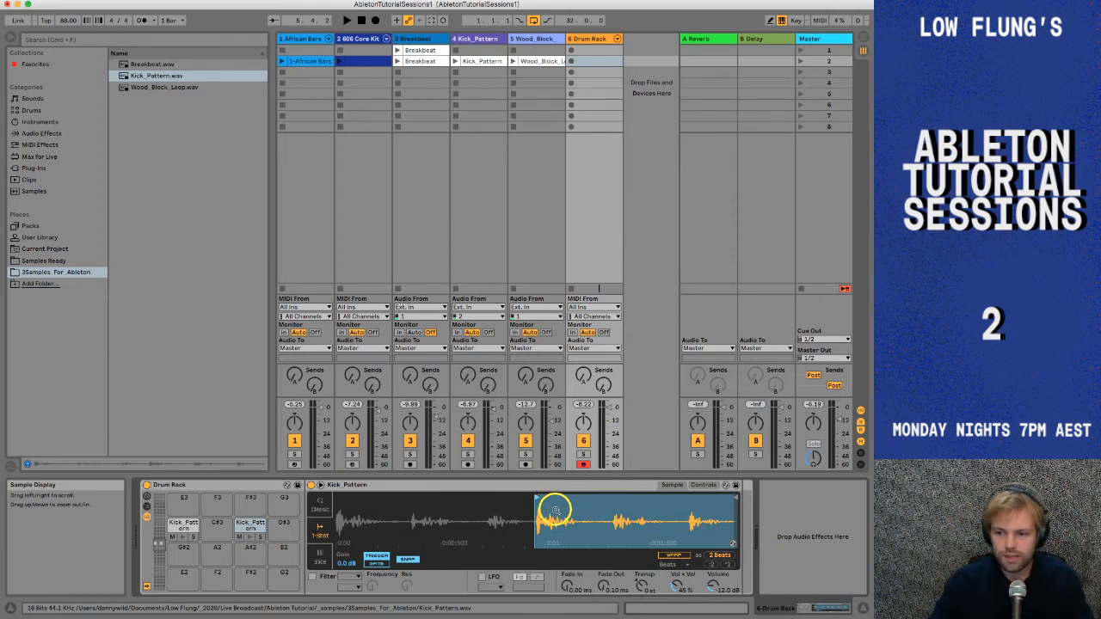
pyautogui.moveTo(555, 510)
pyautogui.mouseDown()
pyautogui.moveTo(516, 501)
pyautogui.moveTo(516, 527)
pyautogui.moveTo(519, 500)
pyautogui.moveTo(554, 514)
pyautogui.moveTo(529, 496)
pyautogui.mouseUp()
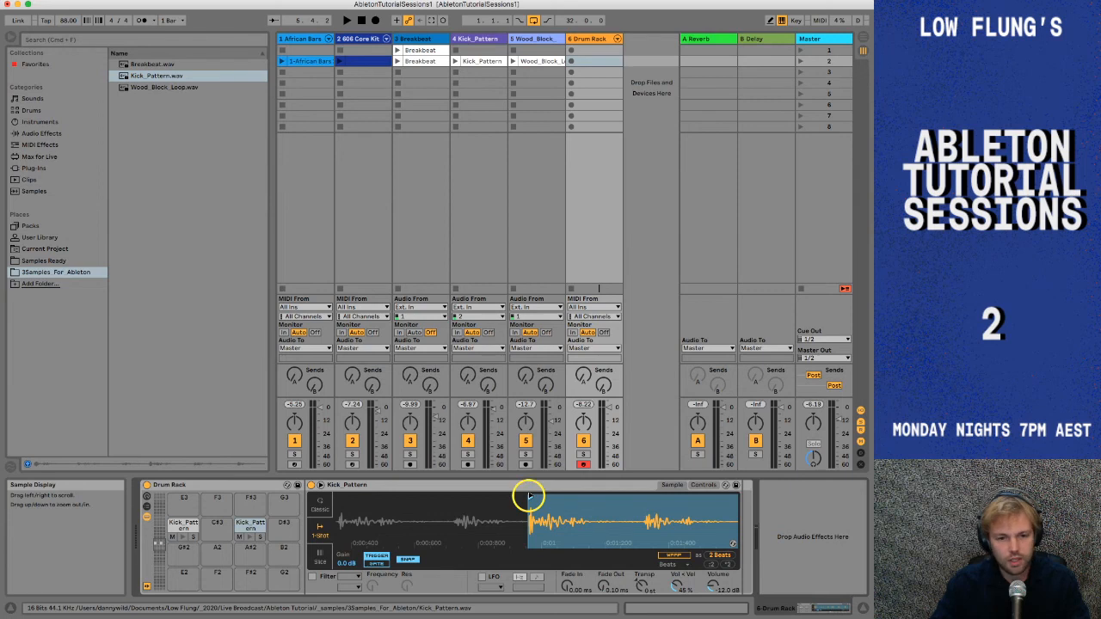
pyautogui.moveTo(626, 523); pyautogui.dragTo(622, 515)
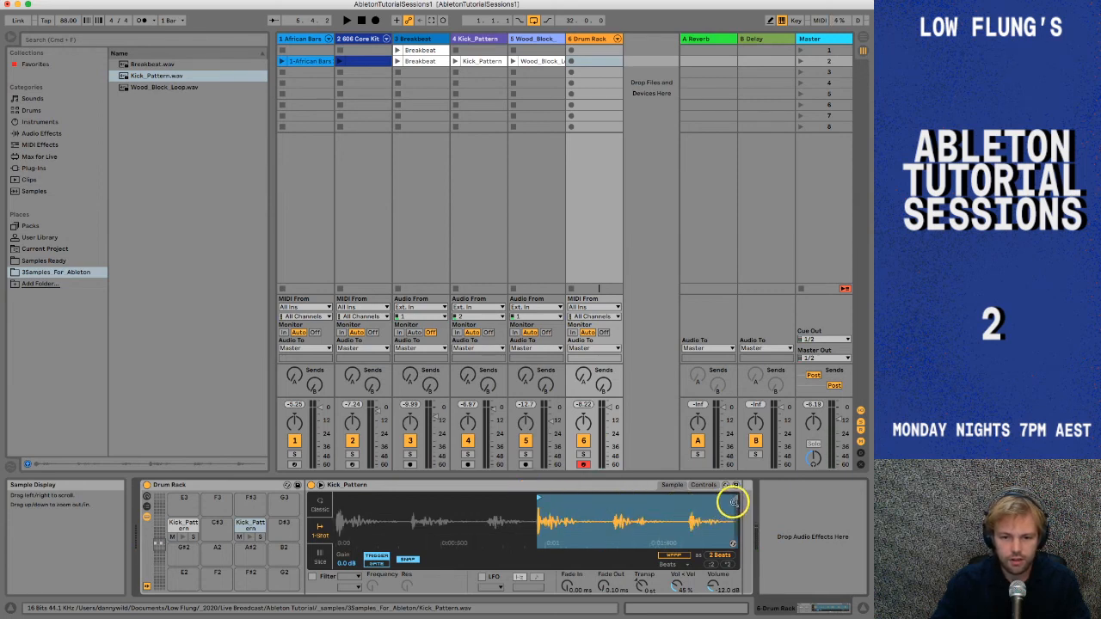
pyautogui.moveTo(735, 496); pyautogui.dragTo(610, 501)
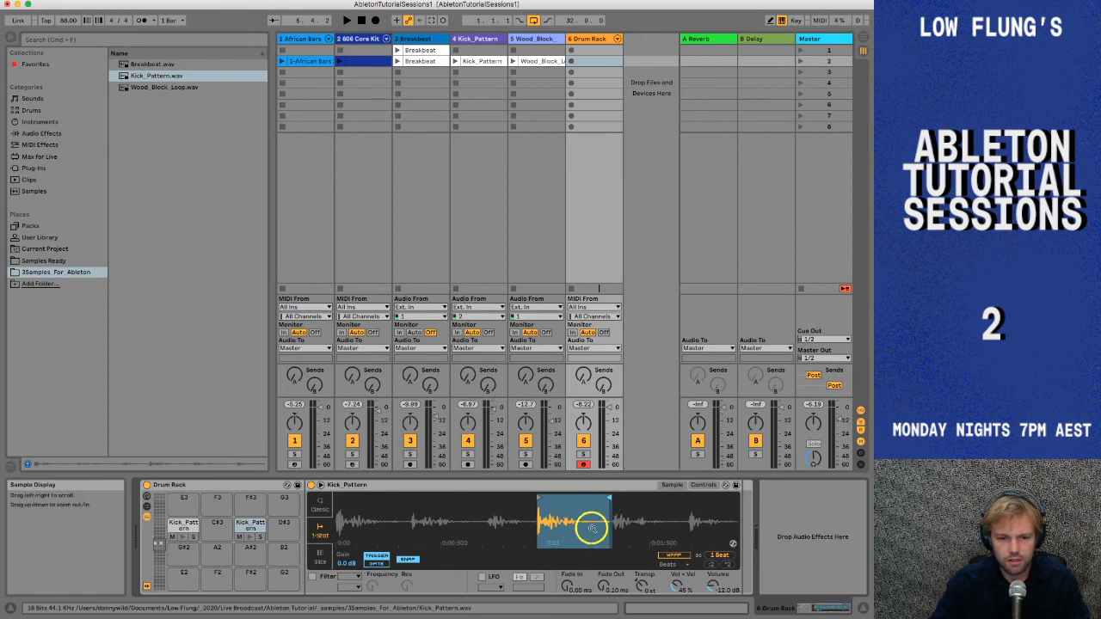
pyautogui.press('s')
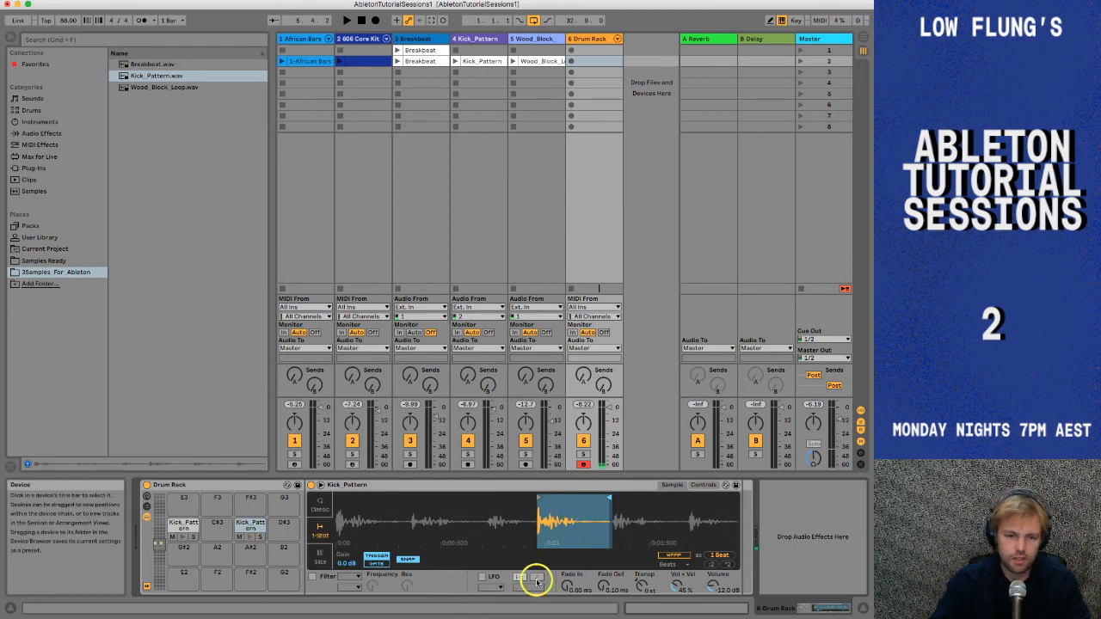
# - Shape the D3 sample with a transposition of +21 st, a Fade Out of 125 ms and a Fade In of 59.3 ms
pyautogui.moveTo(640, 589); pyautogui.dragTo(642, 588)
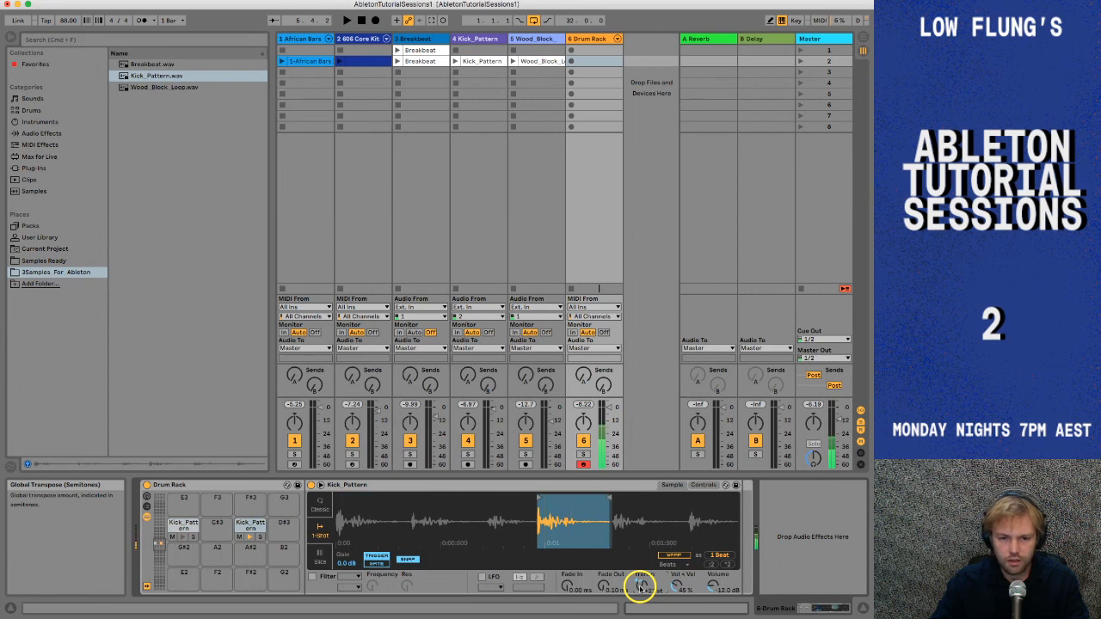
pyautogui.moveTo(604, 587); pyautogui.dragTo(568, 588)
pyautogui.click(567, 586)
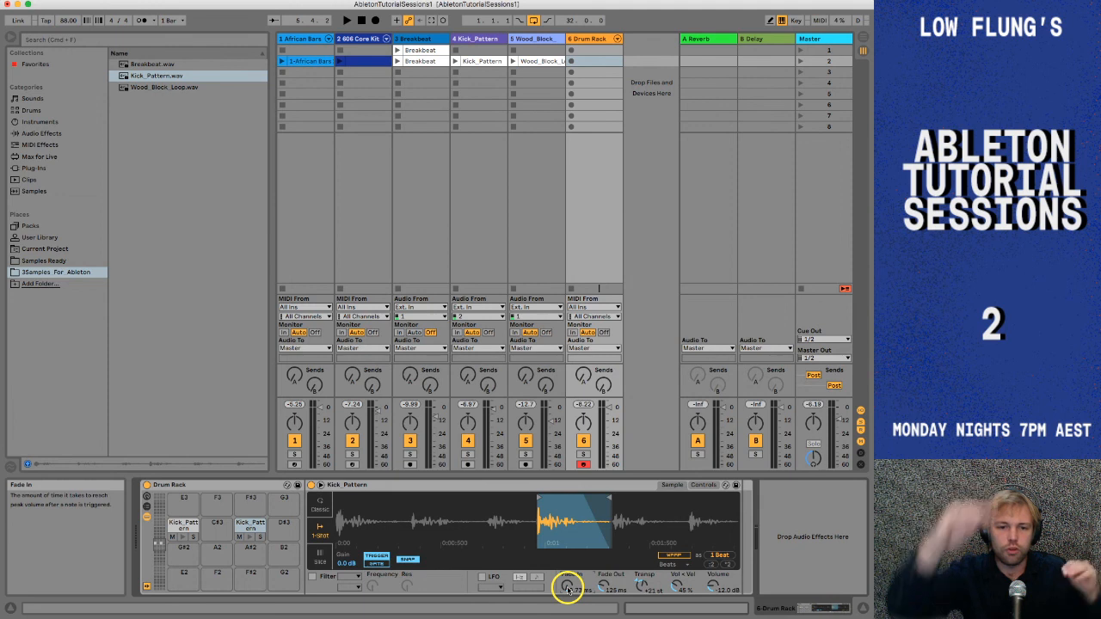
pyautogui.moveTo(567, 587); pyautogui.dragTo(567, 590)
pyautogui.click(567, 588)
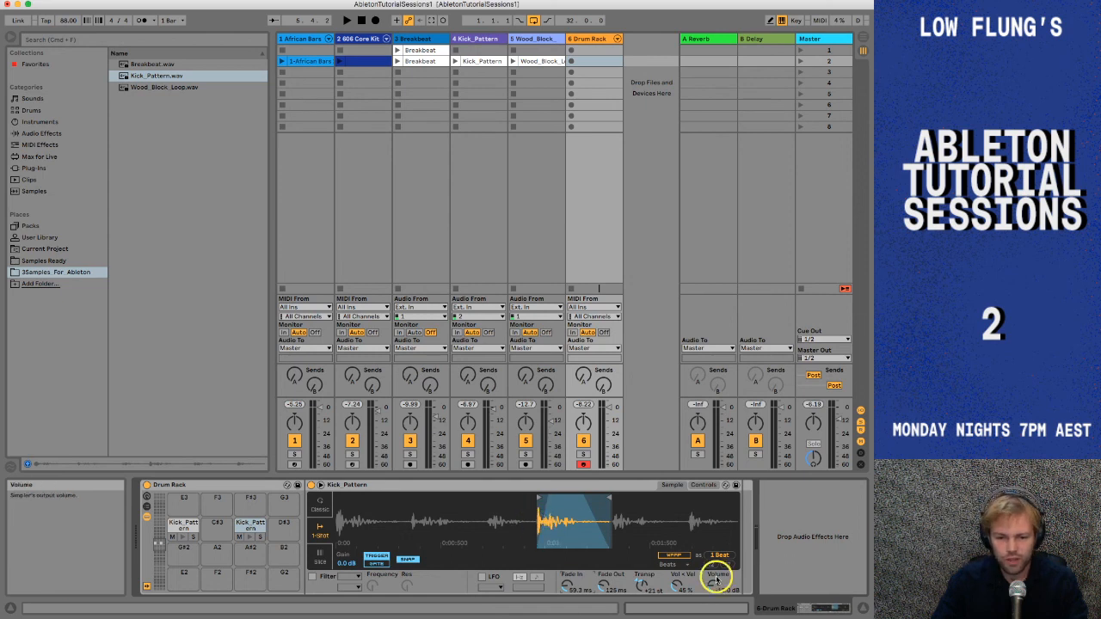
# - Raise the D3 sample's volume to 0.57 dB and set its transposition to +17 st
pyautogui.moveTo(713, 585); pyautogui.dragTo(714, 588)
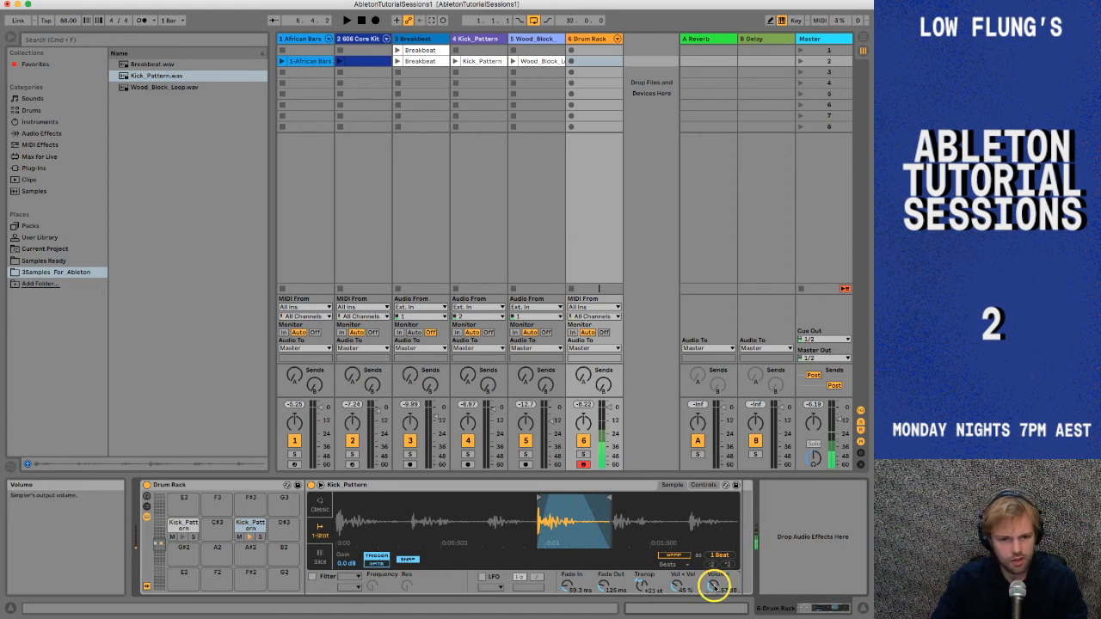
pyautogui.moveTo(641, 586); pyautogui.dragTo(637, 571)
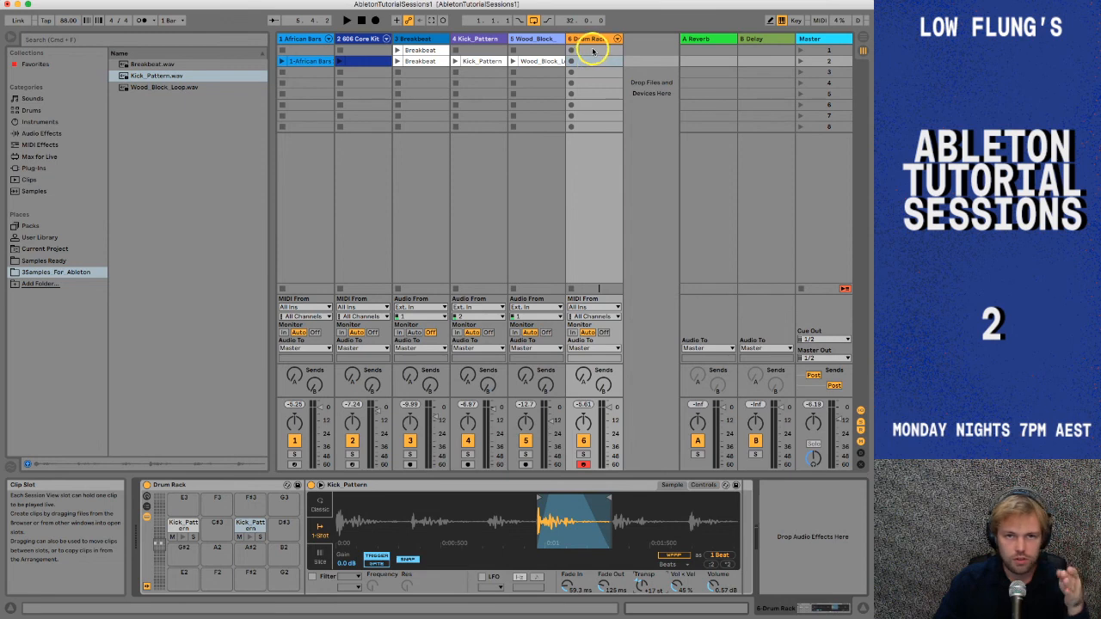
# - Create an empty MIDI clip in the Drum Rack track's second slot, then return to the track's devices
pyautogui.click(590, 39)
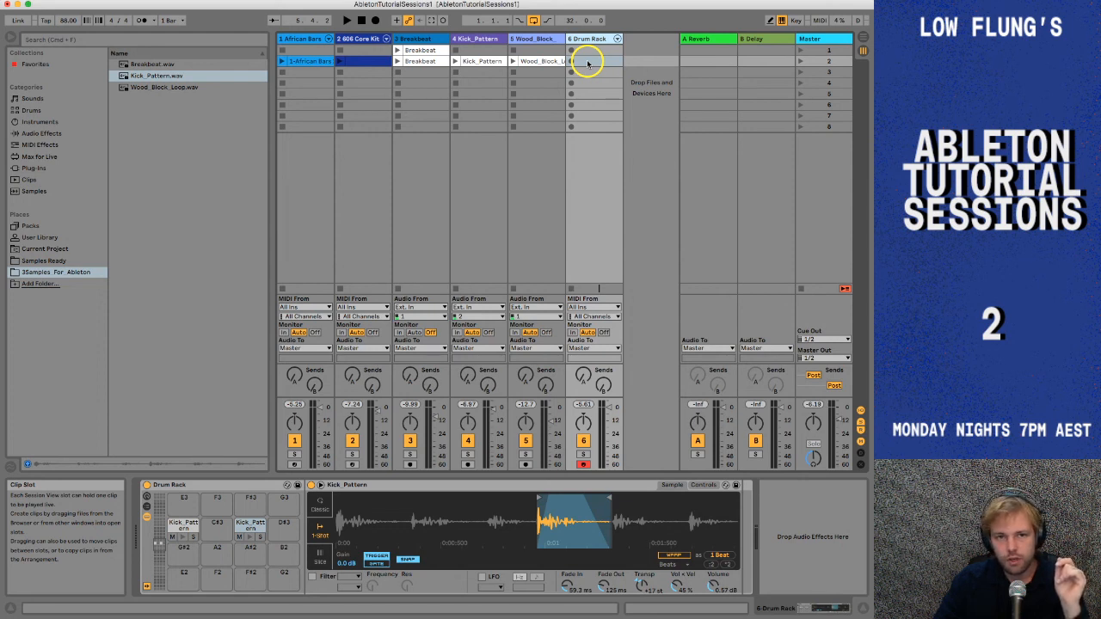
pyautogui.doubleClick(587, 62)
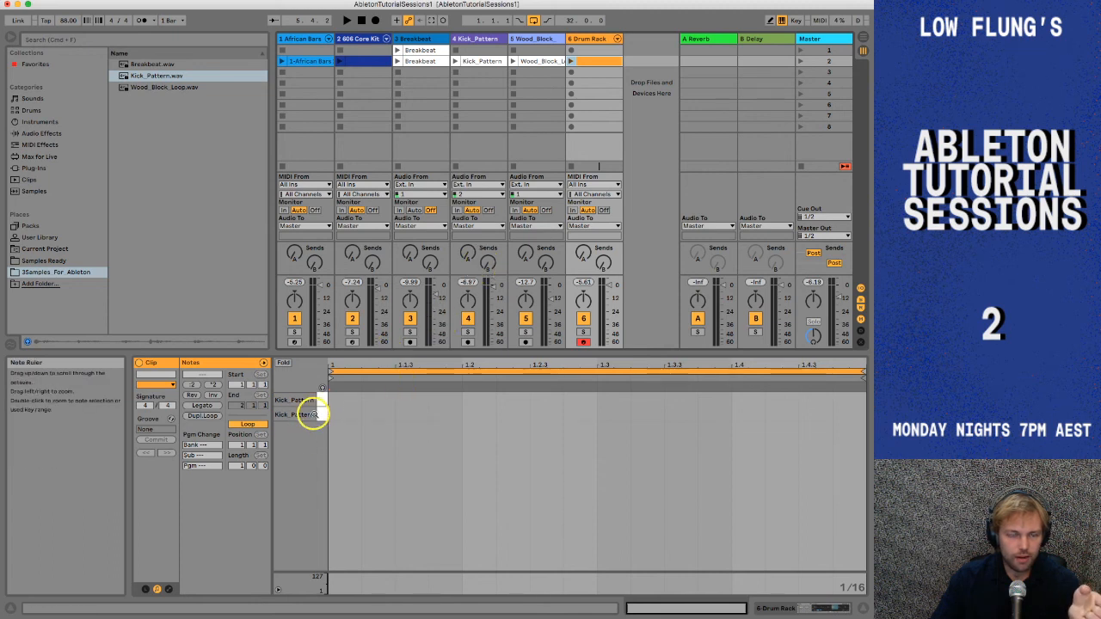
pyautogui.click(588, 41)
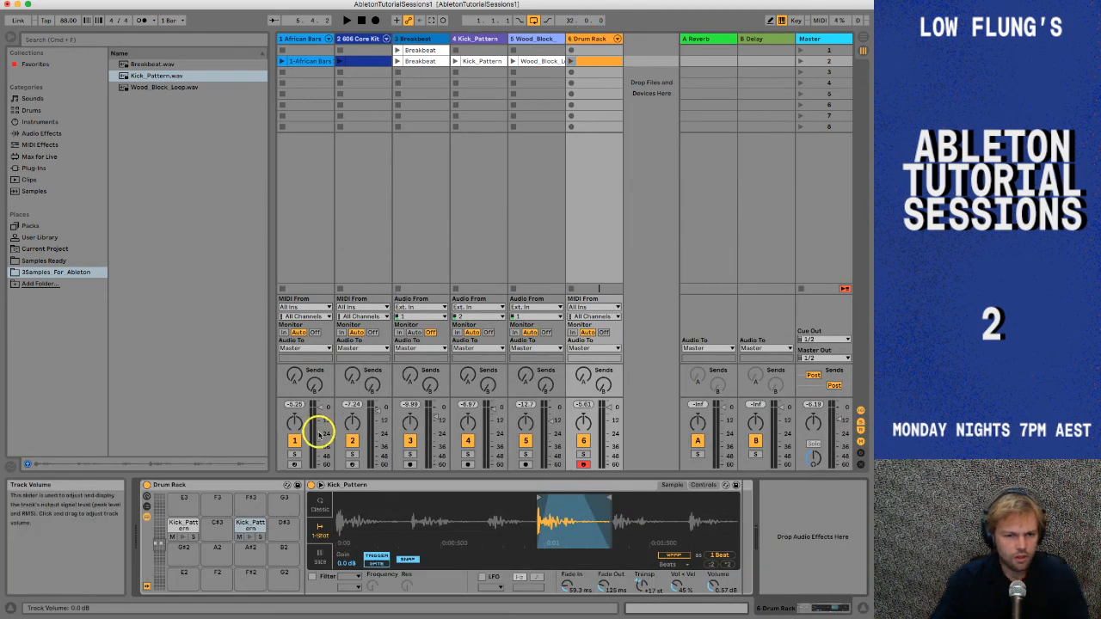
# - Preview the C3 pad of the Drum Rack and rename it Kick
pyautogui.click(177, 528)
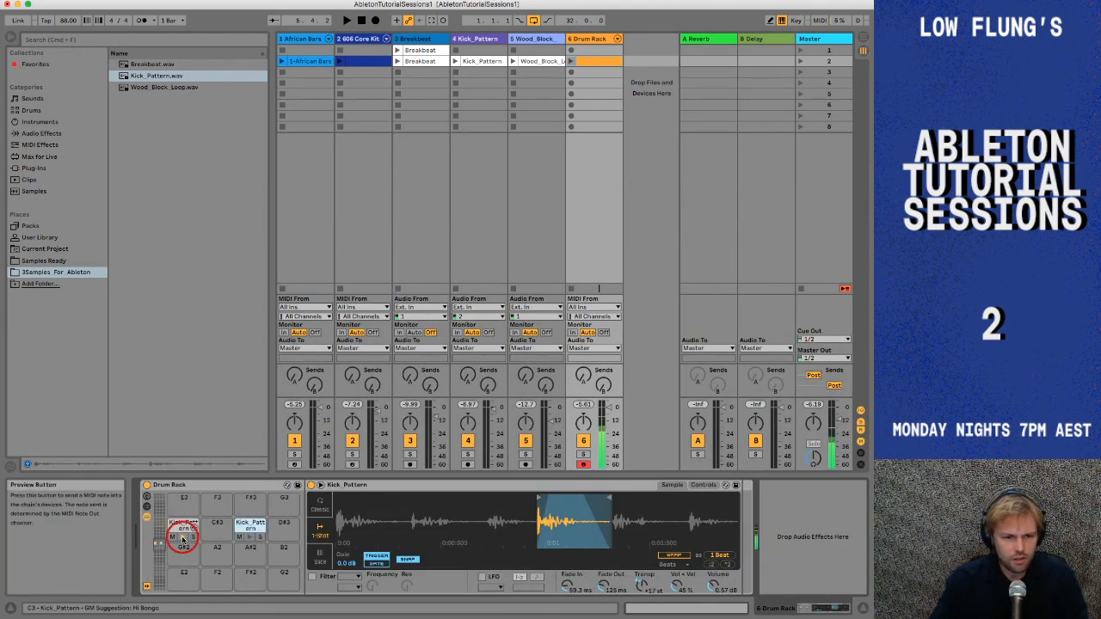
pyautogui.click(178, 525)
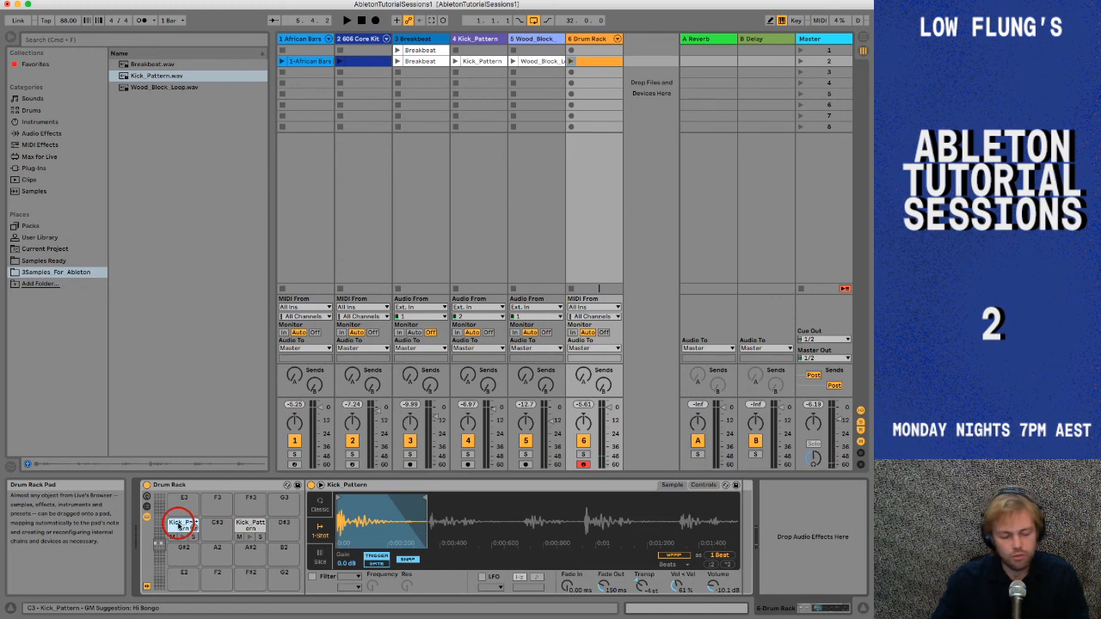
pyautogui.rightClick(178, 526)
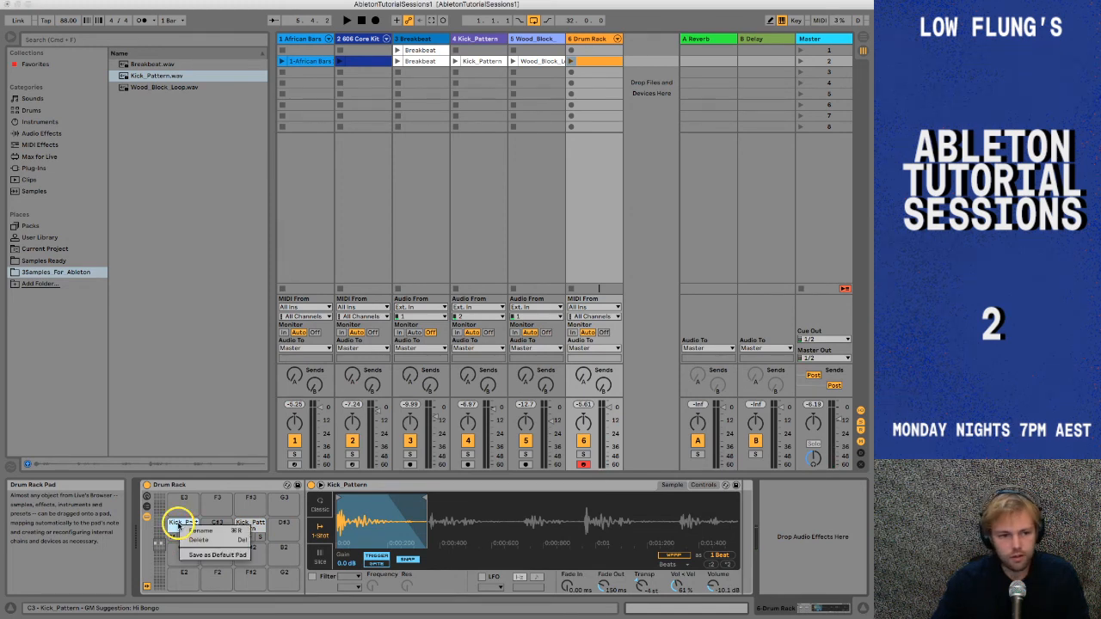
pyautogui.click(194, 529)
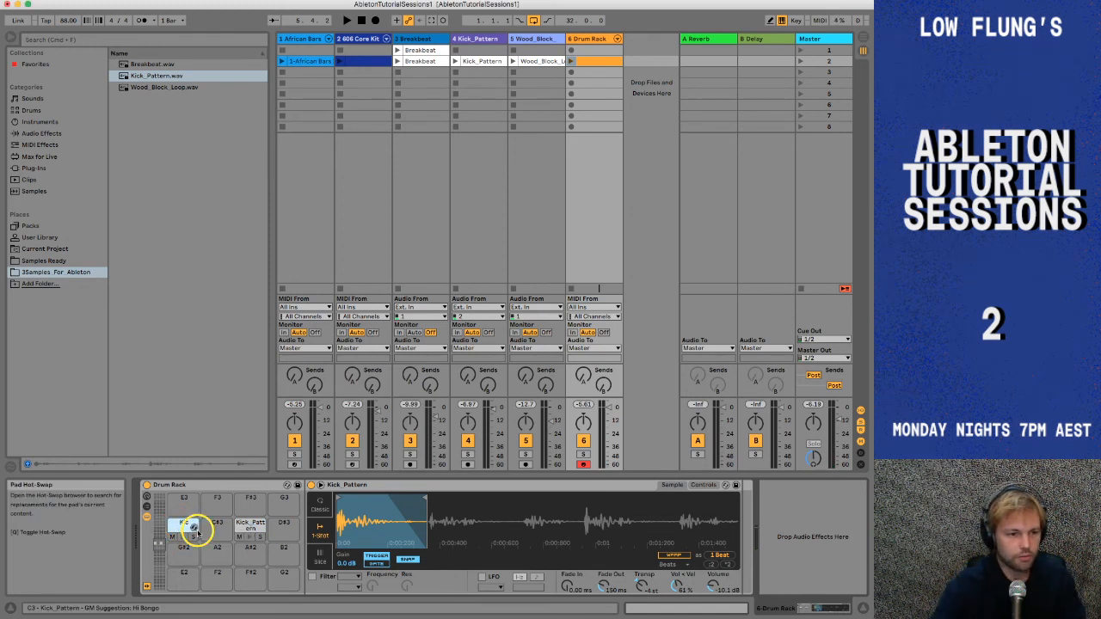
# - Rename the Drum Rack's D3 pad to Zap and open the track's MIDI clip in the note editor
pyautogui.click(250, 527)
pyautogui.click(250, 526)
pyautogui.rightClick(248, 526)
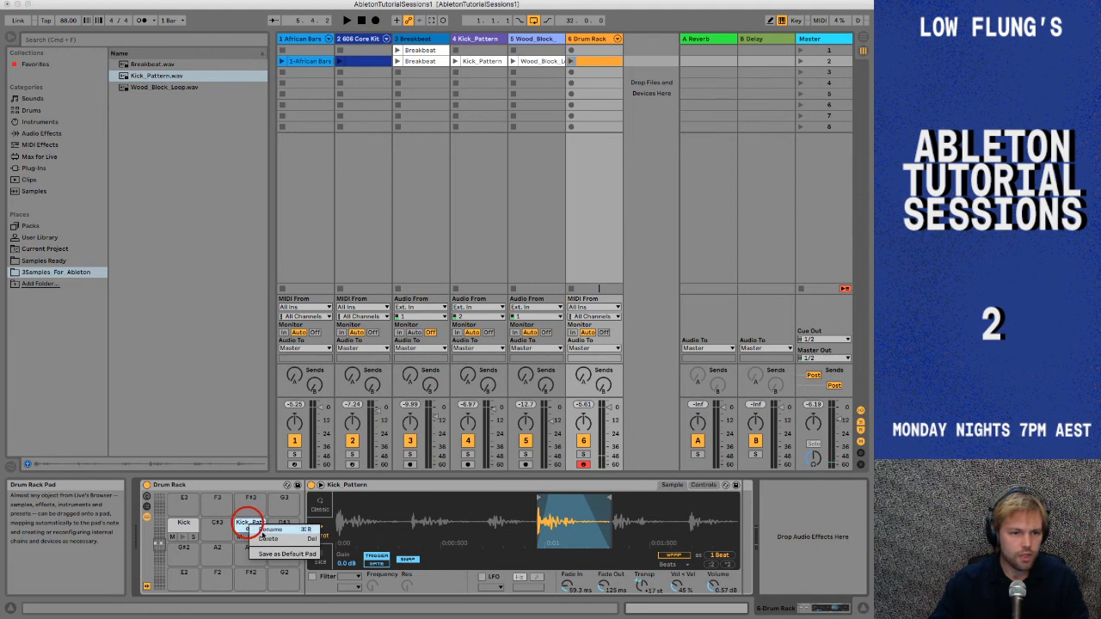
pyautogui.click(267, 530)
pyautogui.write('2')
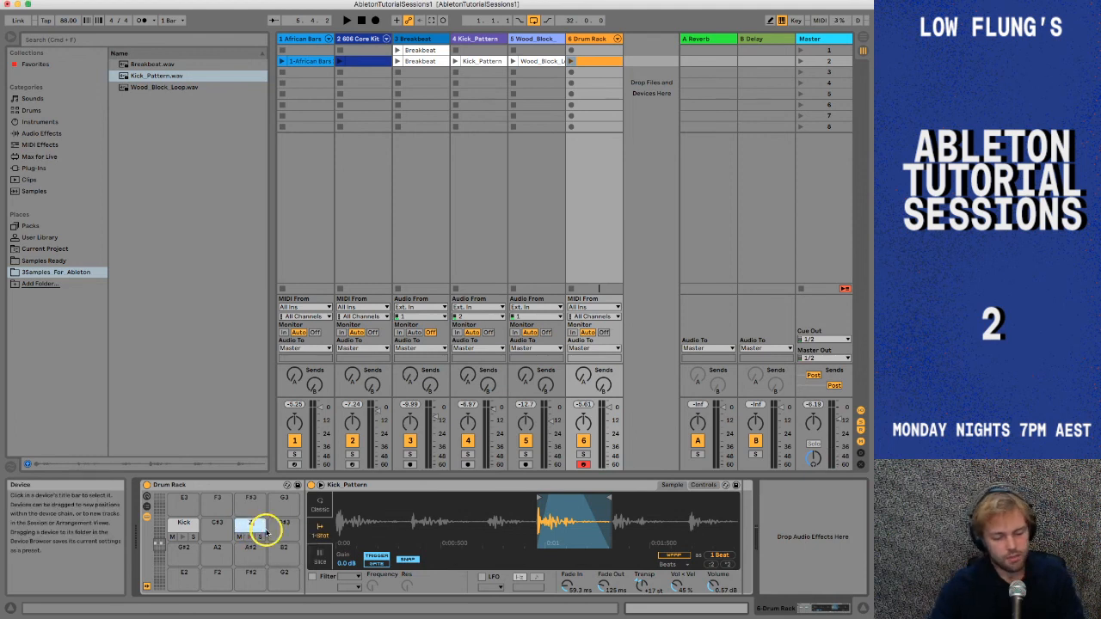
pyautogui.write('ap')
pyautogui.click(248, 527)
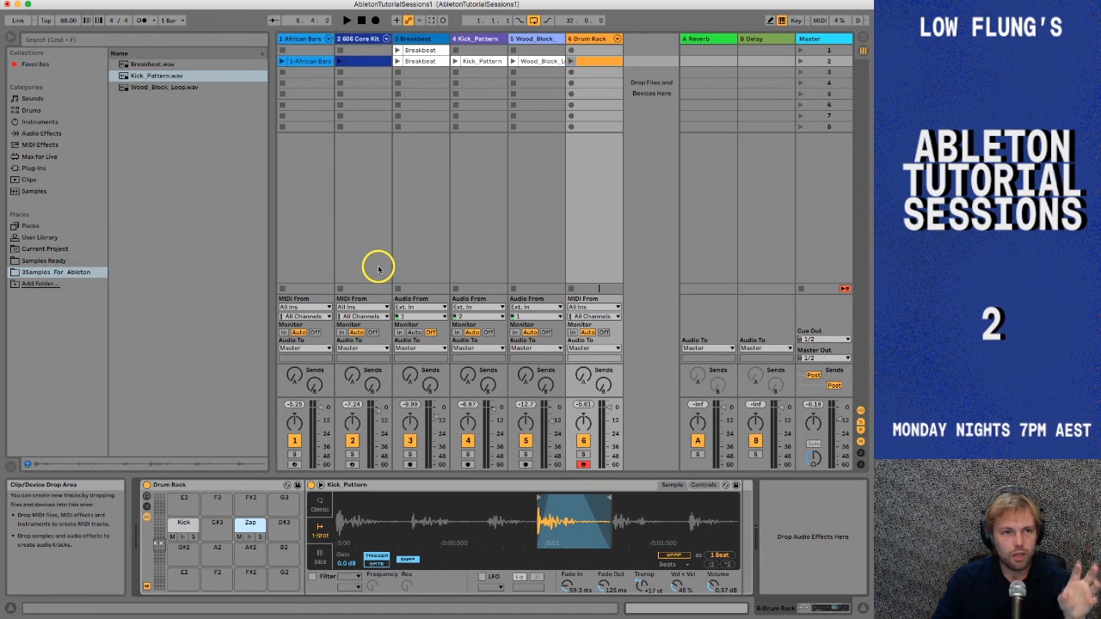
pyautogui.doubleClick(592, 63)
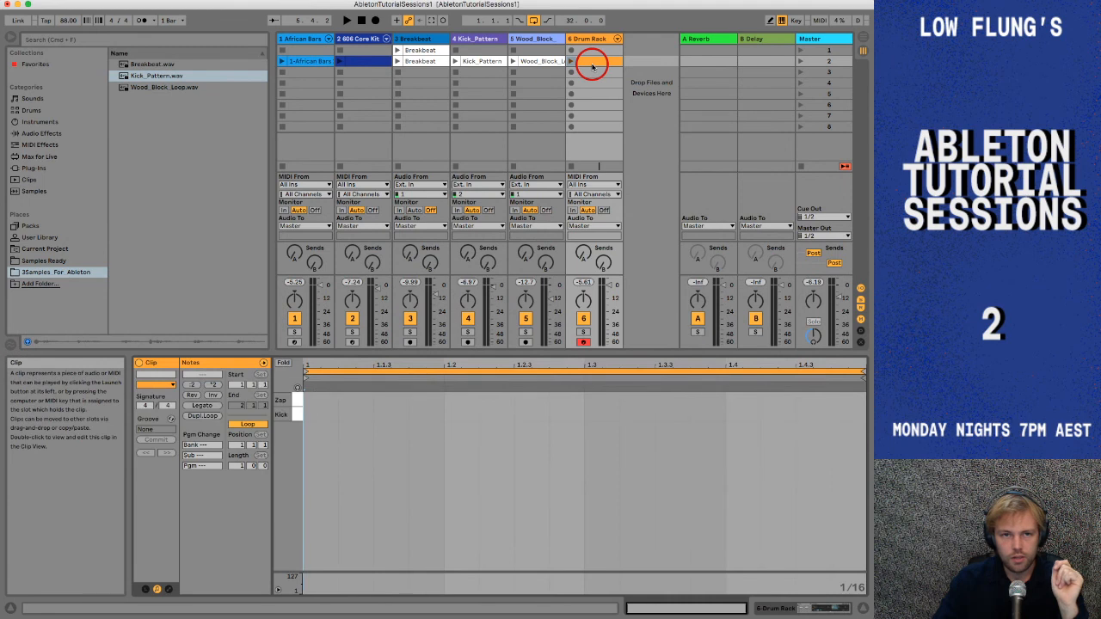
# - Program Kick notes on all four beats of the clip, at 1.1, 1.2, 1.3 and 1.4
pyautogui.doubleClick(321, 419)
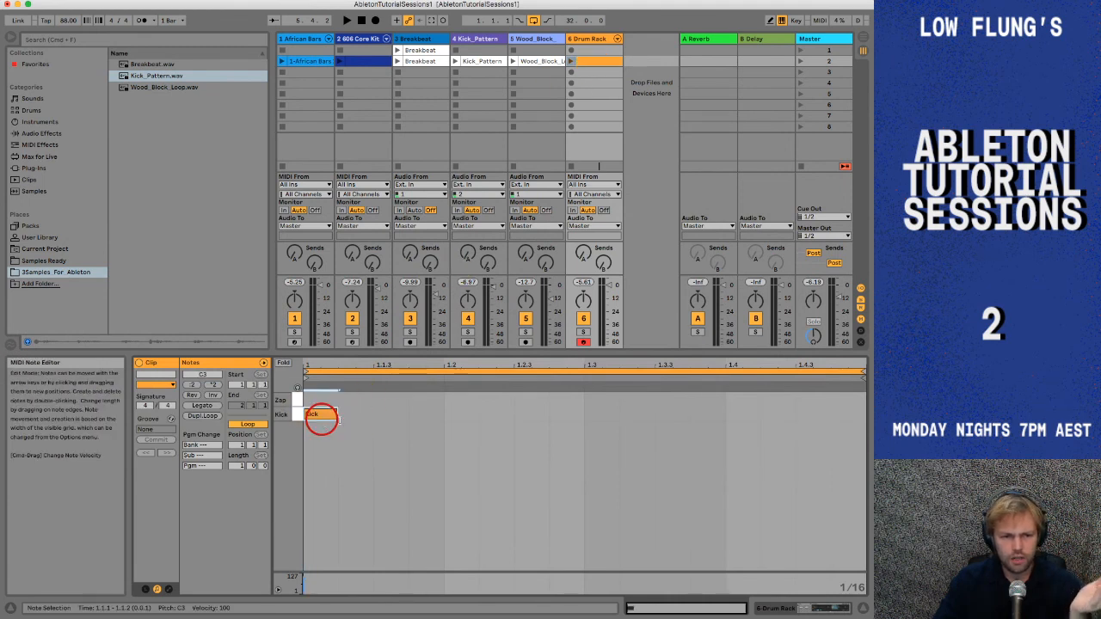
pyautogui.doubleClick(455, 414)
pyautogui.doubleClick(593, 415)
pyautogui.doubleClick(742, 415)
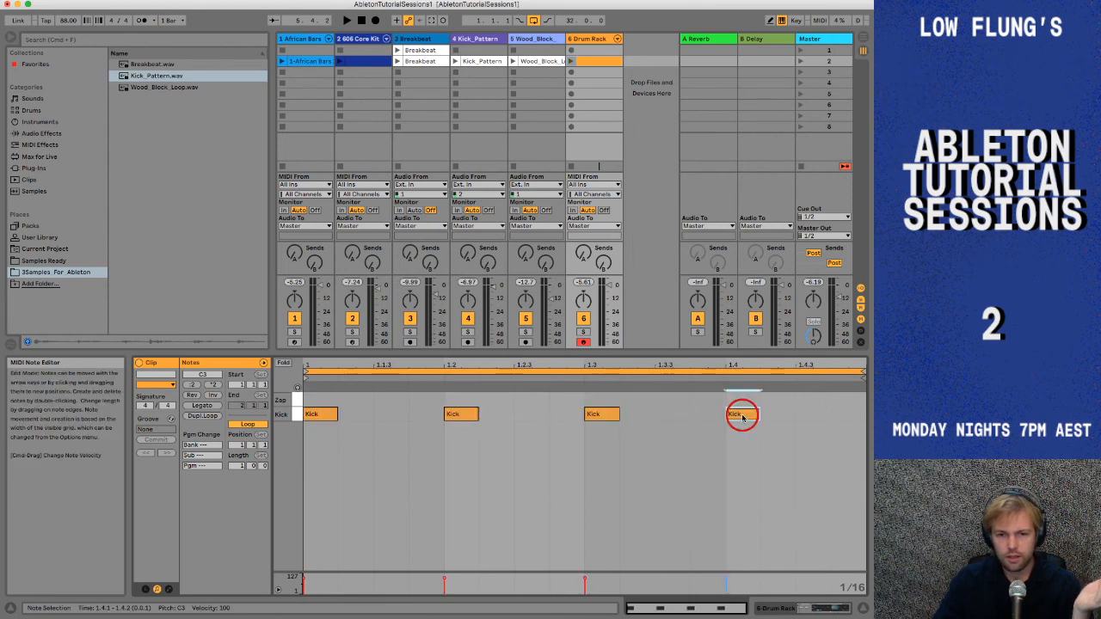
pyautogui.doubleClick(323, 415)
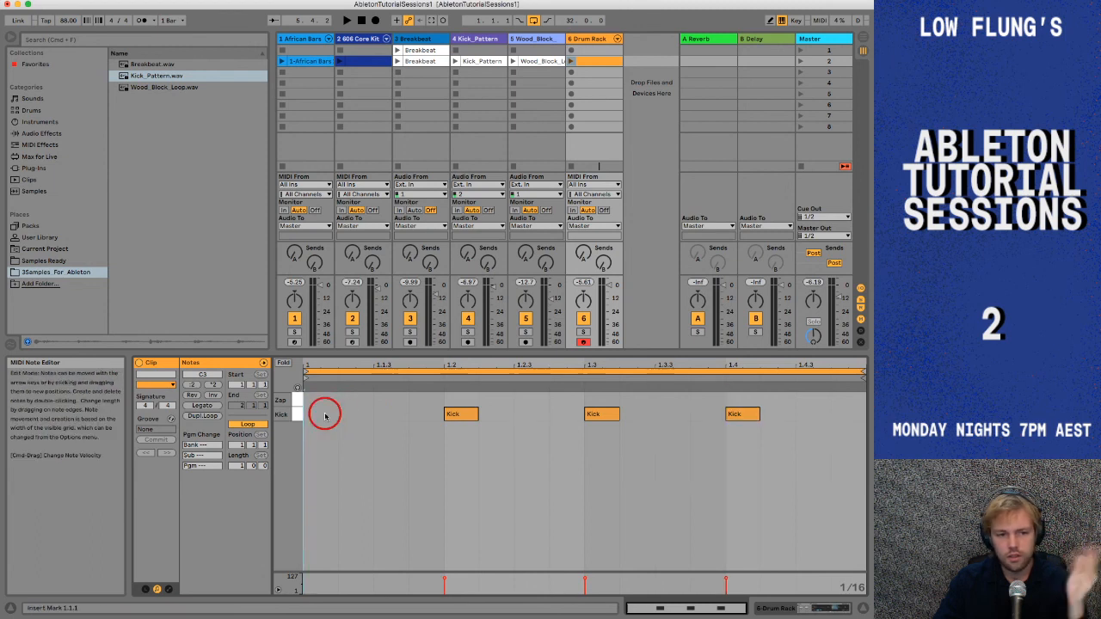
pyautogui.doubleClick(324, 414)
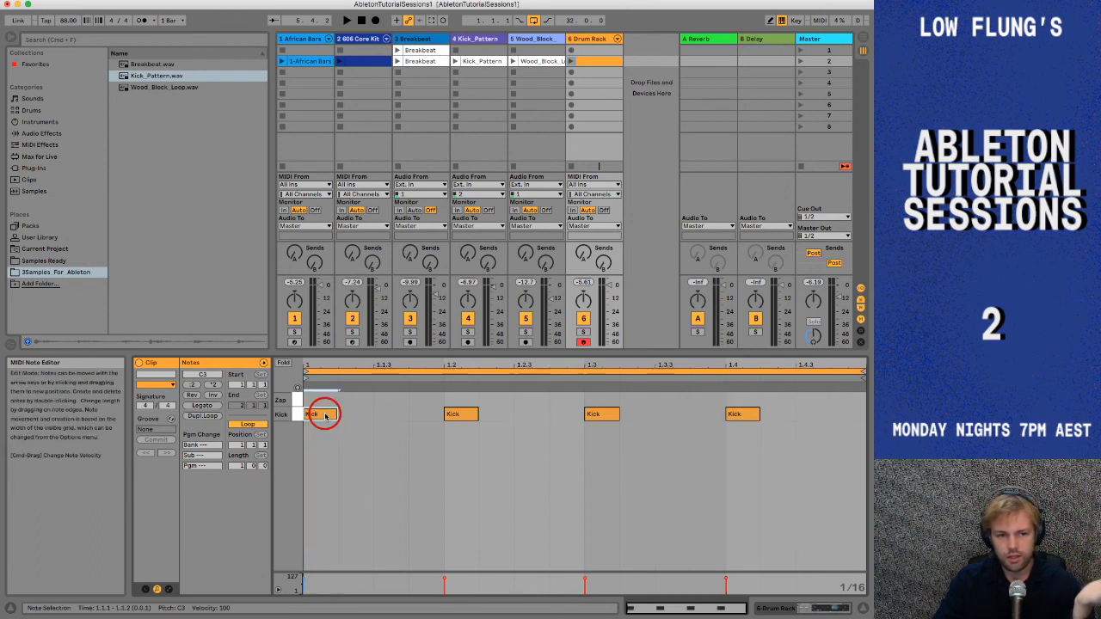
# - Add Zap notes on the offbeats 1.1.3, 1.2.3, 1.3.3 and 1.4.3, and launch the clip
pyautogui.doubleClick(386, 399)
pyautogui.click(520, 401)
pyautogui.doubleClick(522, 399)
pyautogui.doubleClick(669, 399)
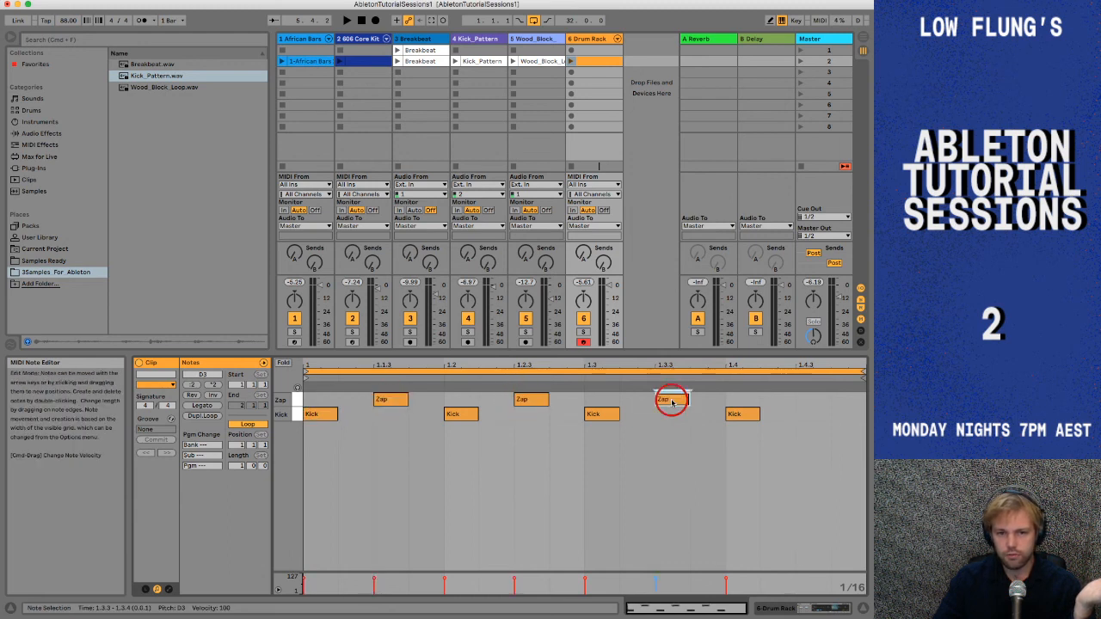
pyautogui.doubleClick(814, 401)
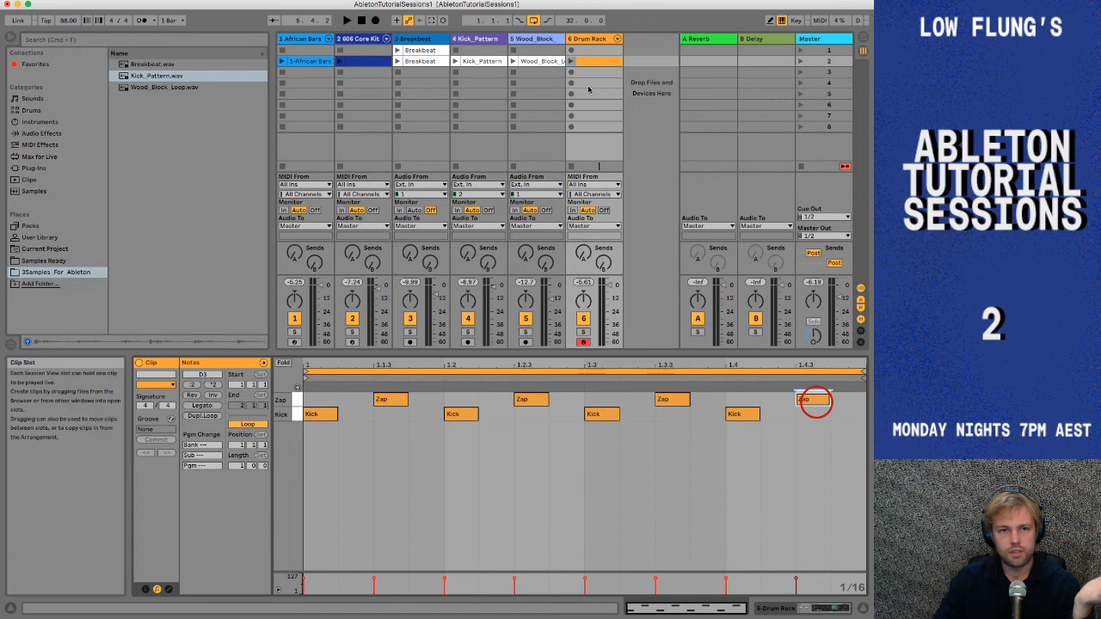
pyautogui.click(570, 62)
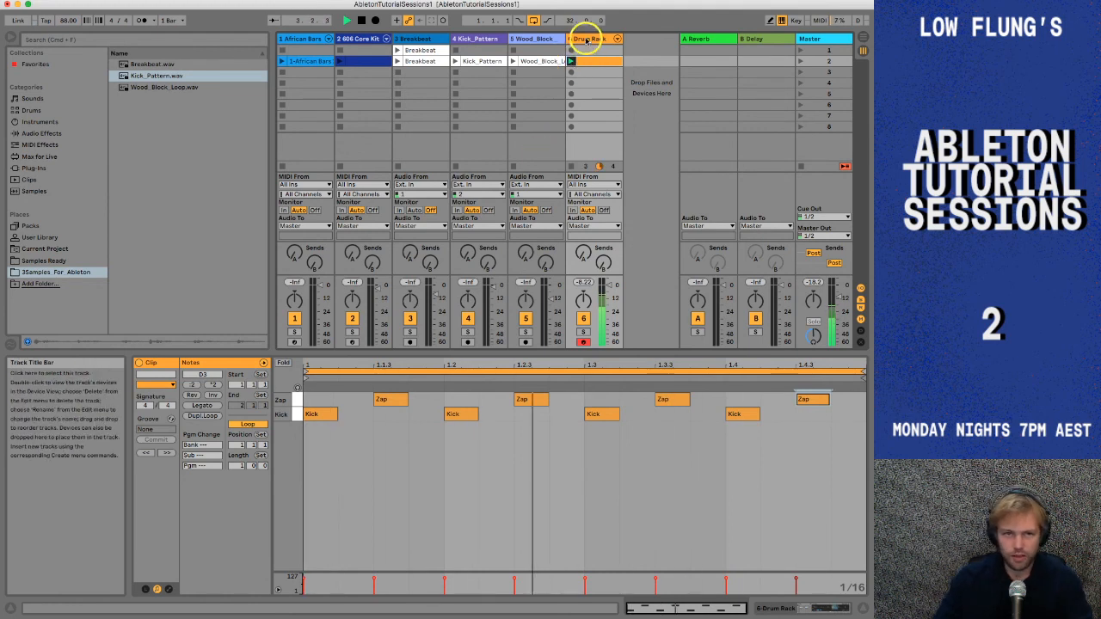
# - Shape the Zap sample with a 0.00 ms fade-in, an end trimmed to a very short hit, +34 st transposition and -5.14 dB volume
pyautogui.doubleClick(586, 40)
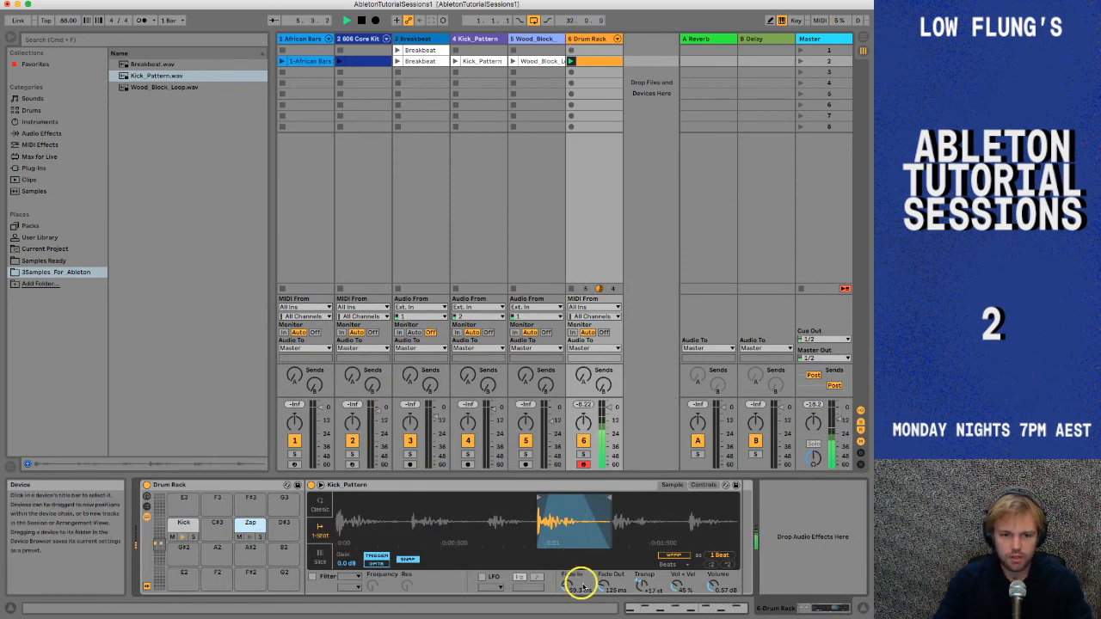
pyautogui.moveTo(566, 584); pyautogui.dragTo(568, 587)
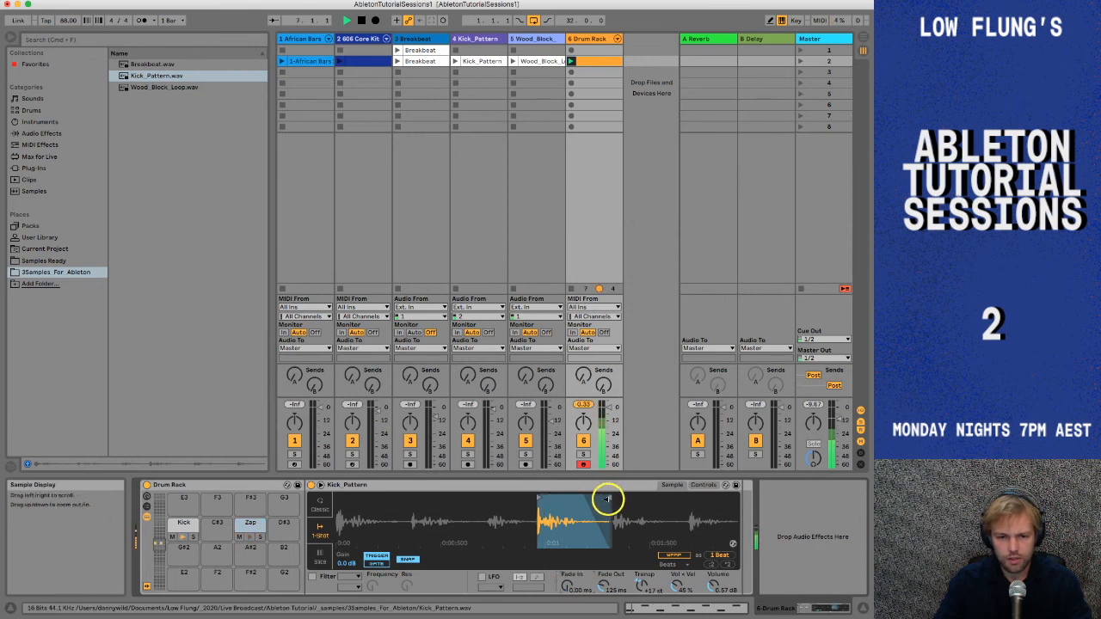
pyautogui.moveTo(608, 498); pyautogui.dragTo(543, 499)
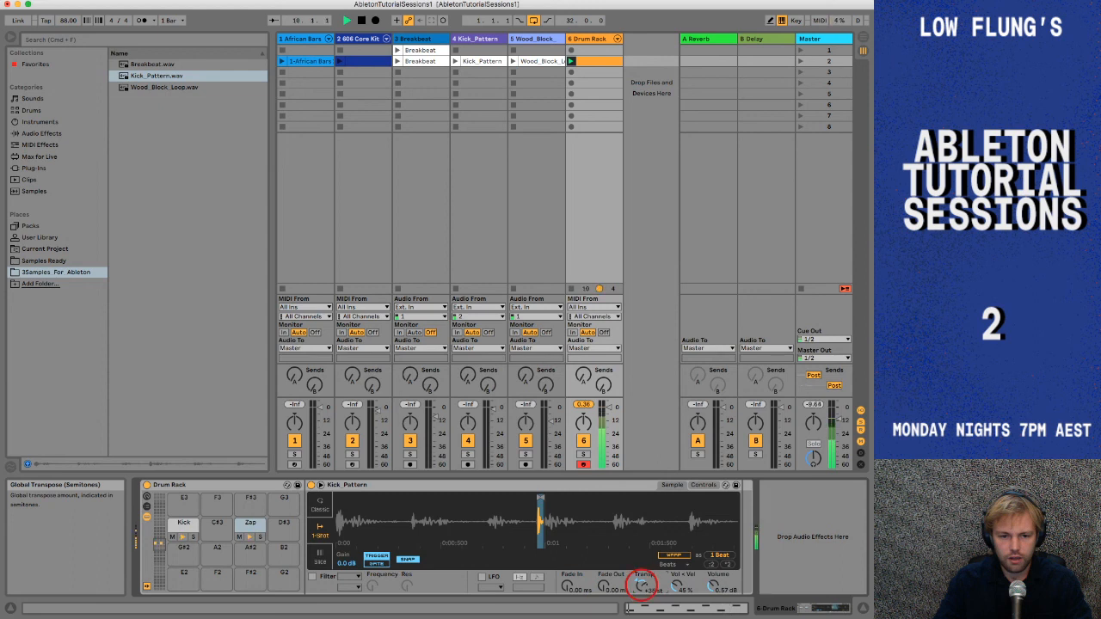
pyautogui.moveTo(642, 586); pyautogui.dragTo(642, 587)
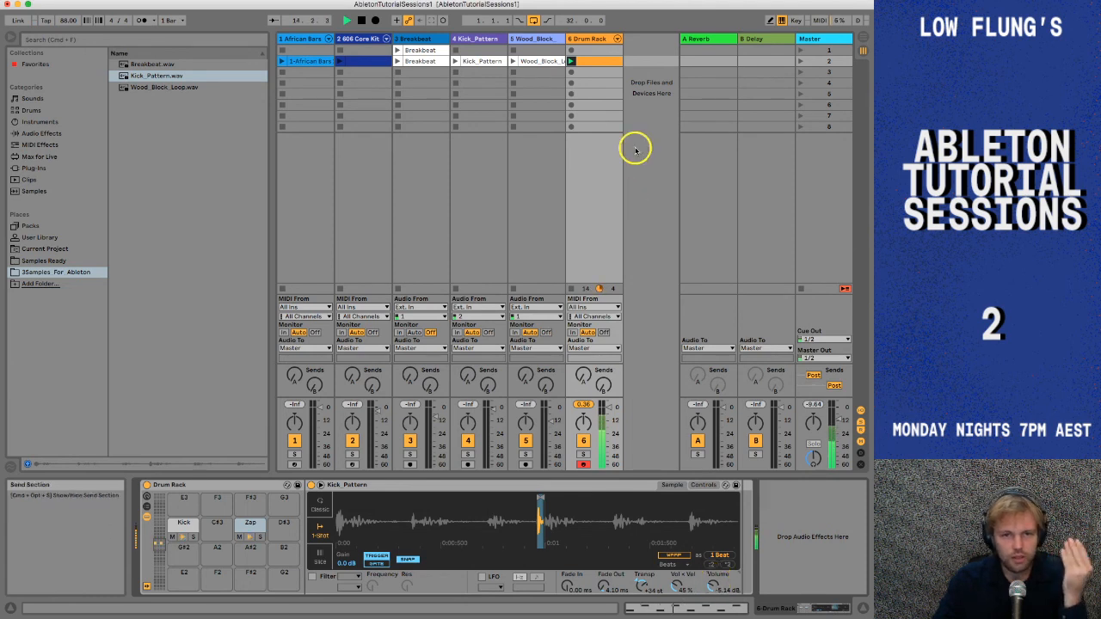
# - Reopen the Drum Rack clip and add a Zap note on the second sixteenth of every beat
pyautogui.doubleClick(594, 63)
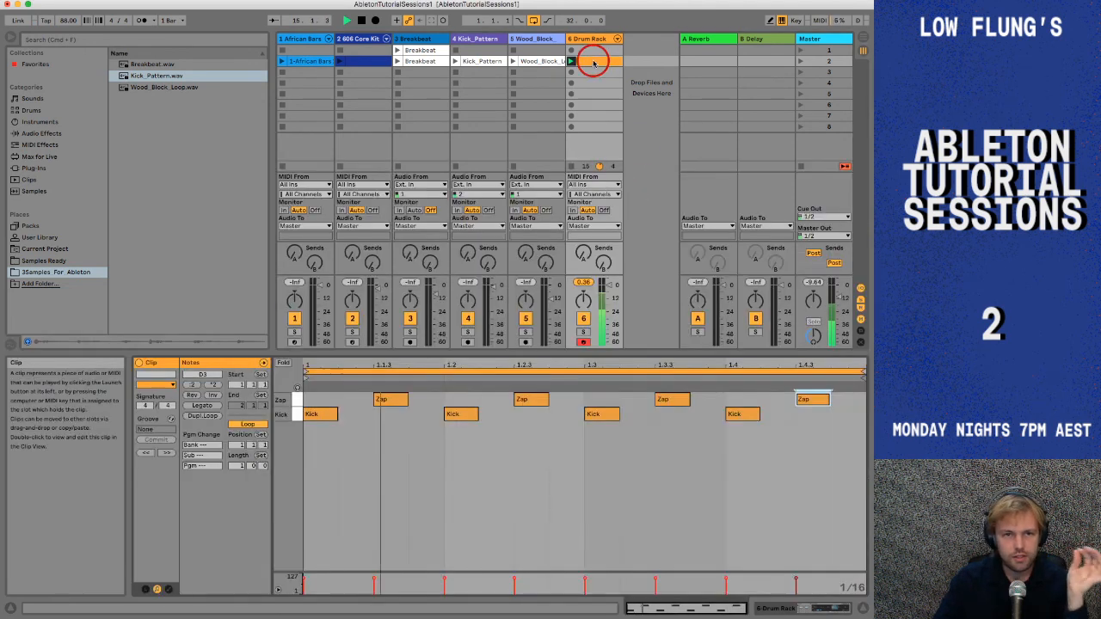
pyautogui.doubleClick(354, 400)
pyautogui.doubleClick(514, 401)
pyautogui.click(630, 405)
pyautogui.doubleClick(631, 401)
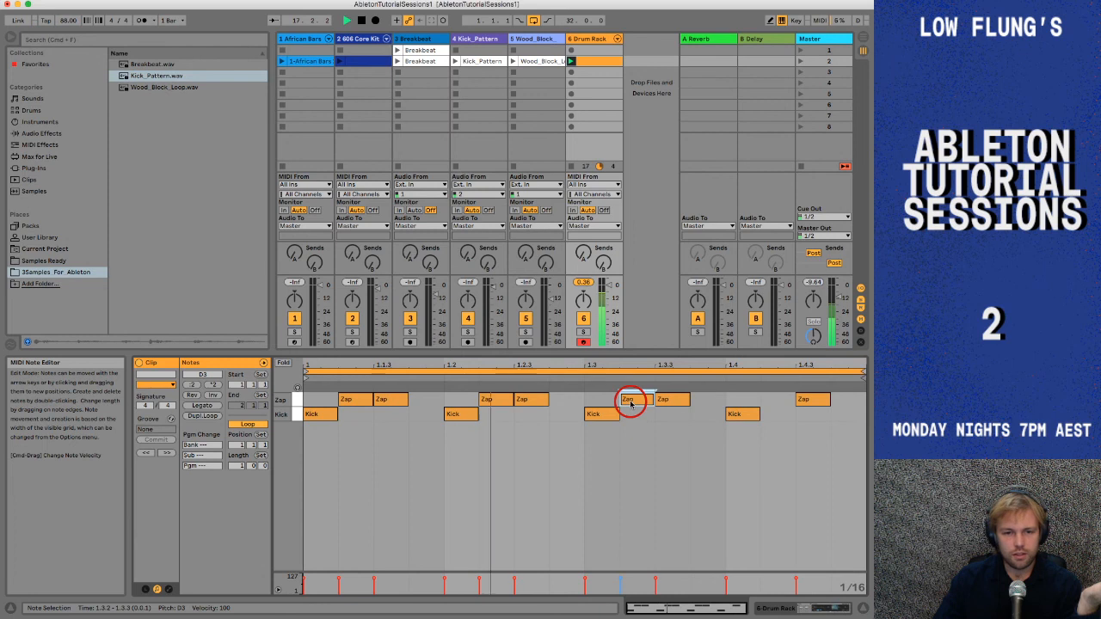
pyautogui.doubleClick(773, 402)
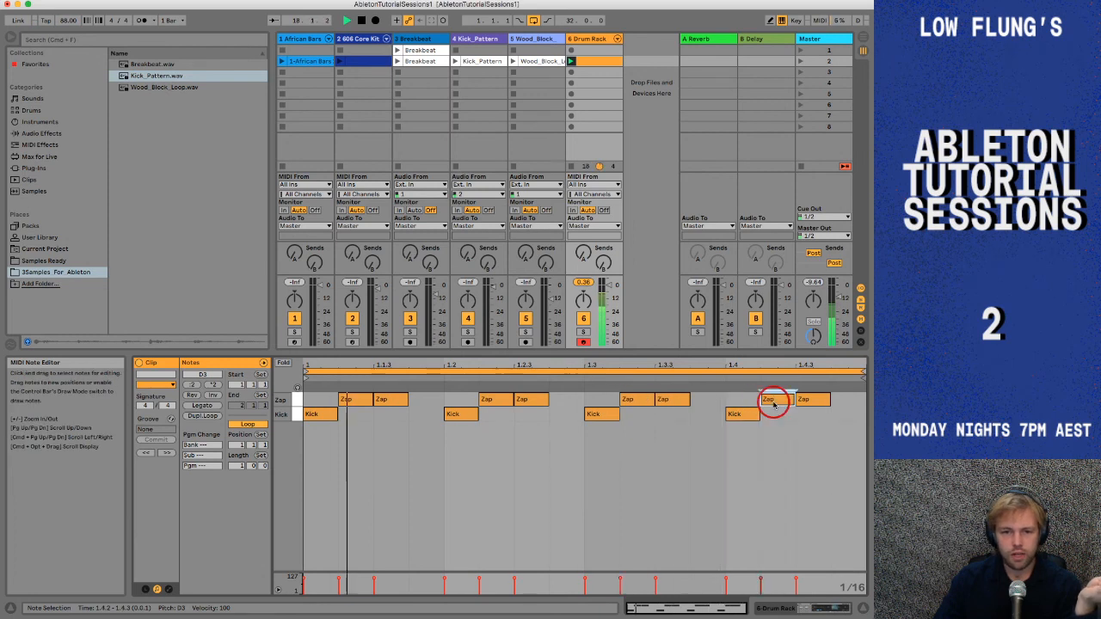
# - Add a Zap note on the fourth sixteenth of every beat and delete the Zap note at 1.1.3
pyautogui.doubleClick(425, 400)
pyautogui.doubleClick(570, 401)
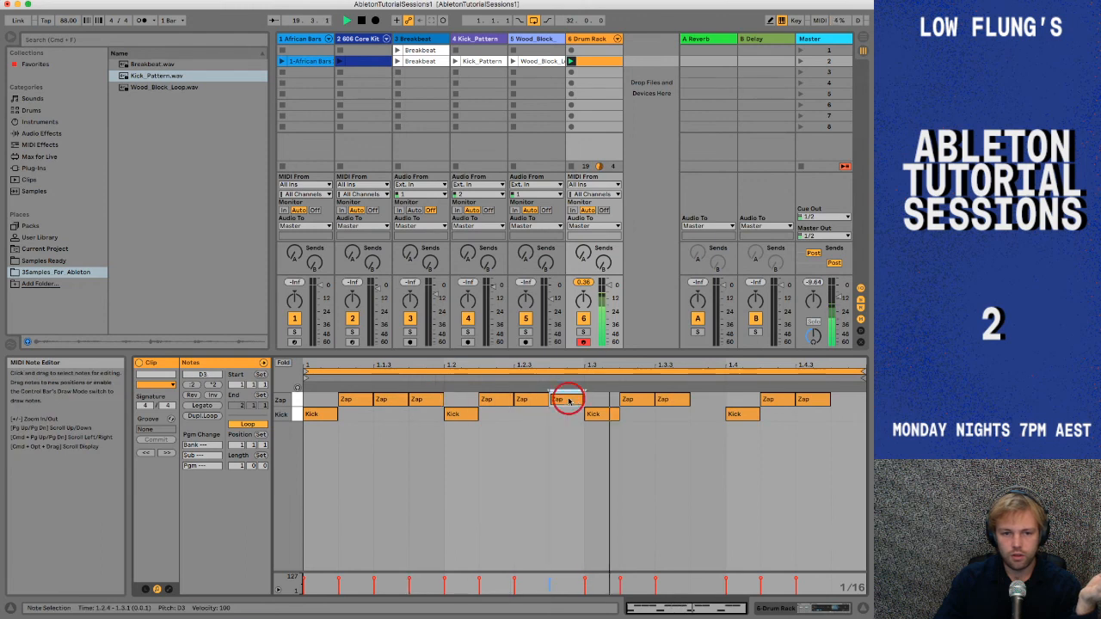
pyautogui.doubleClick(709, 401)
pyautogui.doubleClick(839, 401)
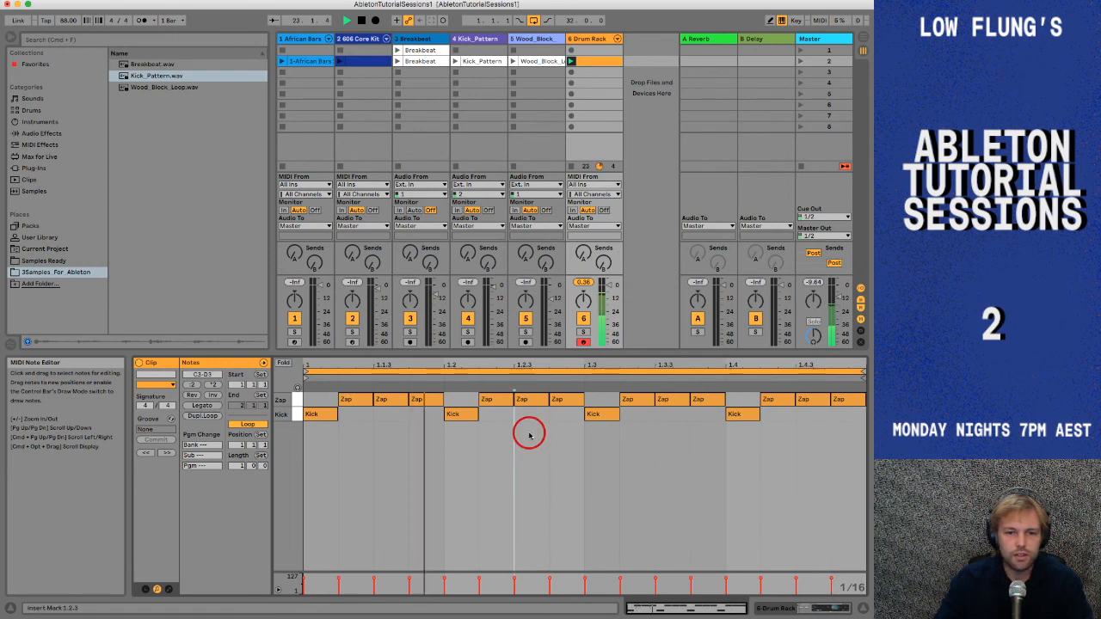
pyautogui.doubleClick(390, 401)
pyautogui.click(391, 405)
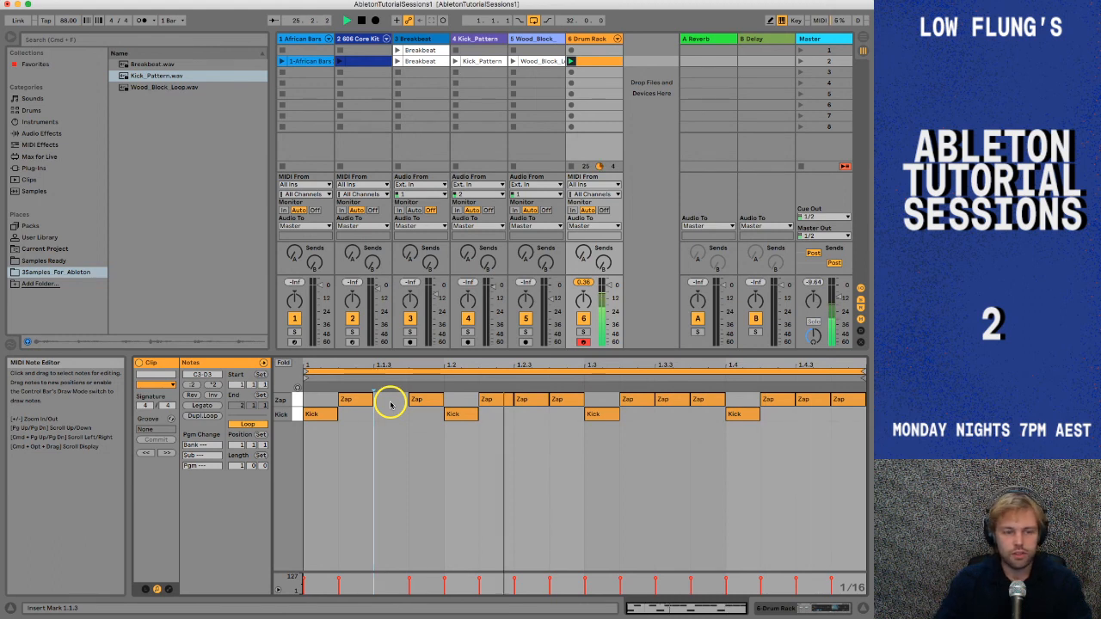
# - Return to the Drum Rack track's devices, stop its clip and disarm the track for recording
pyautogui.click(592, 39)
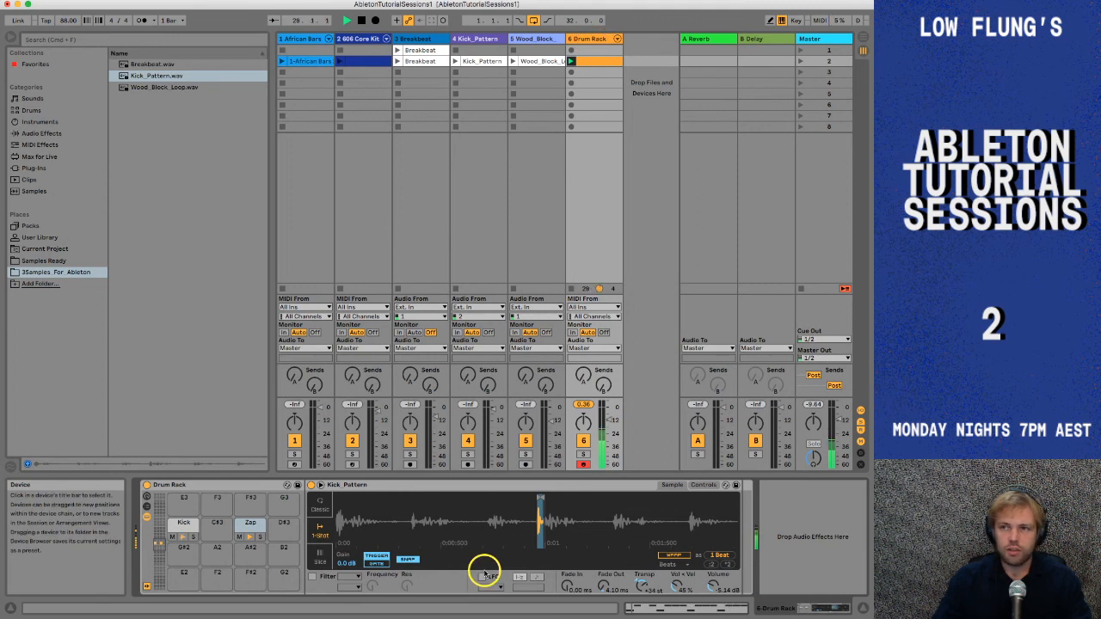
pyautogui.click(572, 290)
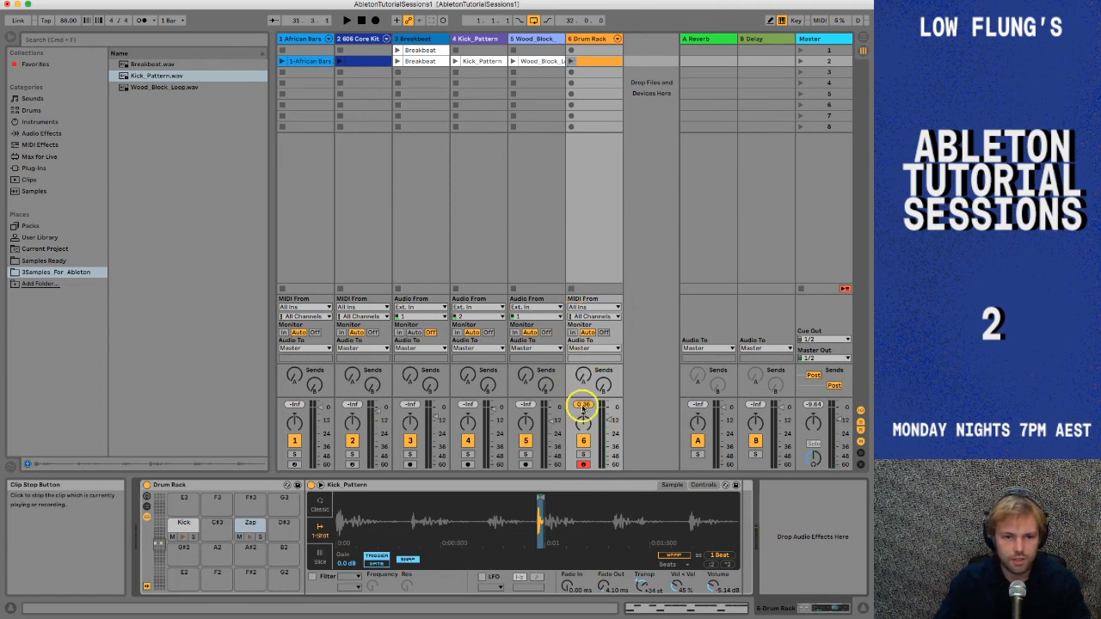
pyautogui.click(582, 464)
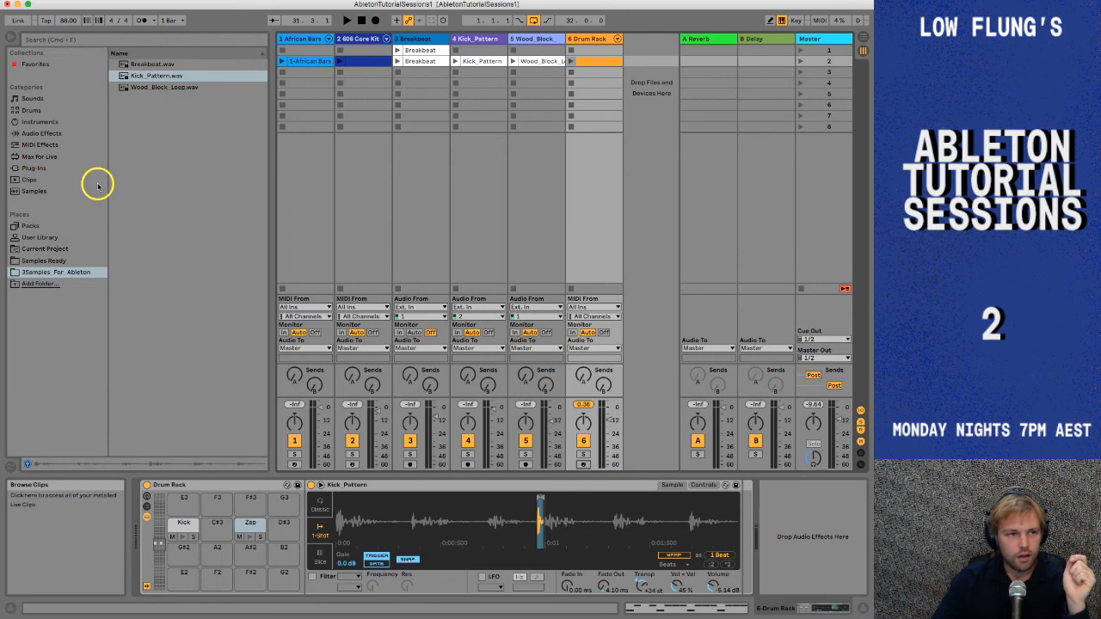
# - Select the Kick pad and audition the Drum Rack clip while toggling that pad's mute
pyautogui.click(183, 526)
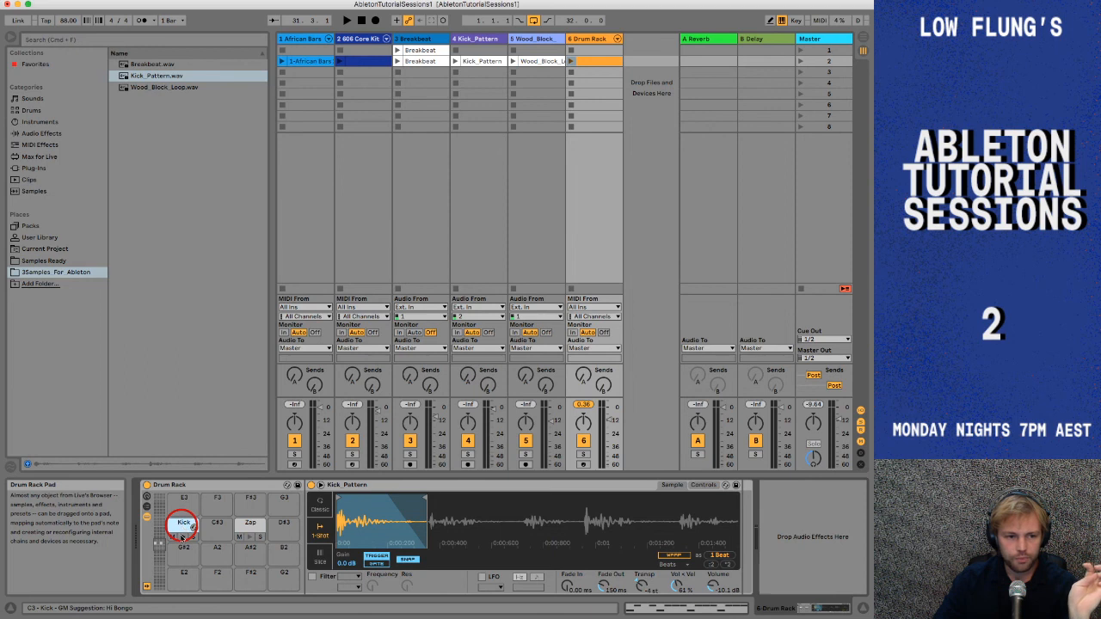
pyautogui.click(571, 62)
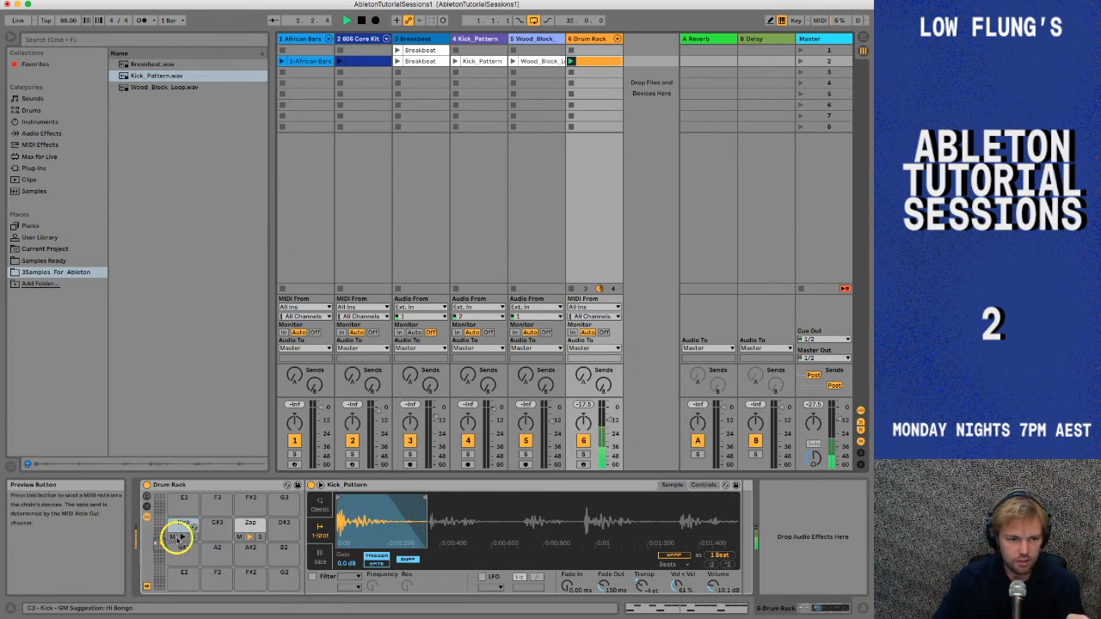
pyautogui.click(173, 538)
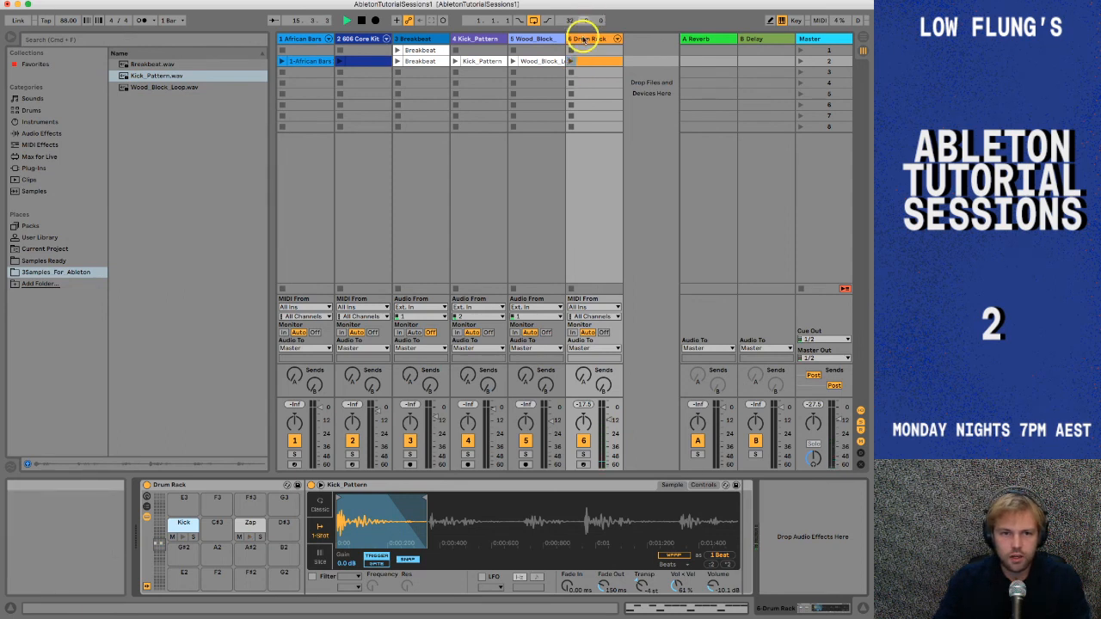
# - Rename the Drum Rack track to Cool Drums
pyautogui.click(583, 40)
pyautogui.rightClick(582, 40)
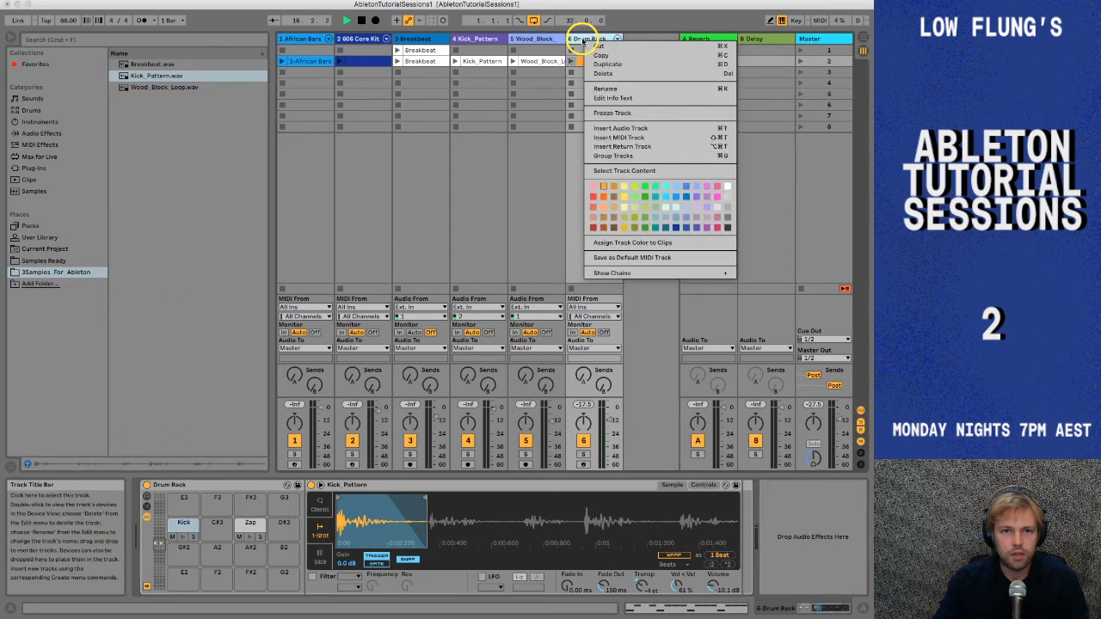
pyautogui.click(606, 89)
pyautogui.write('Cool Drums')
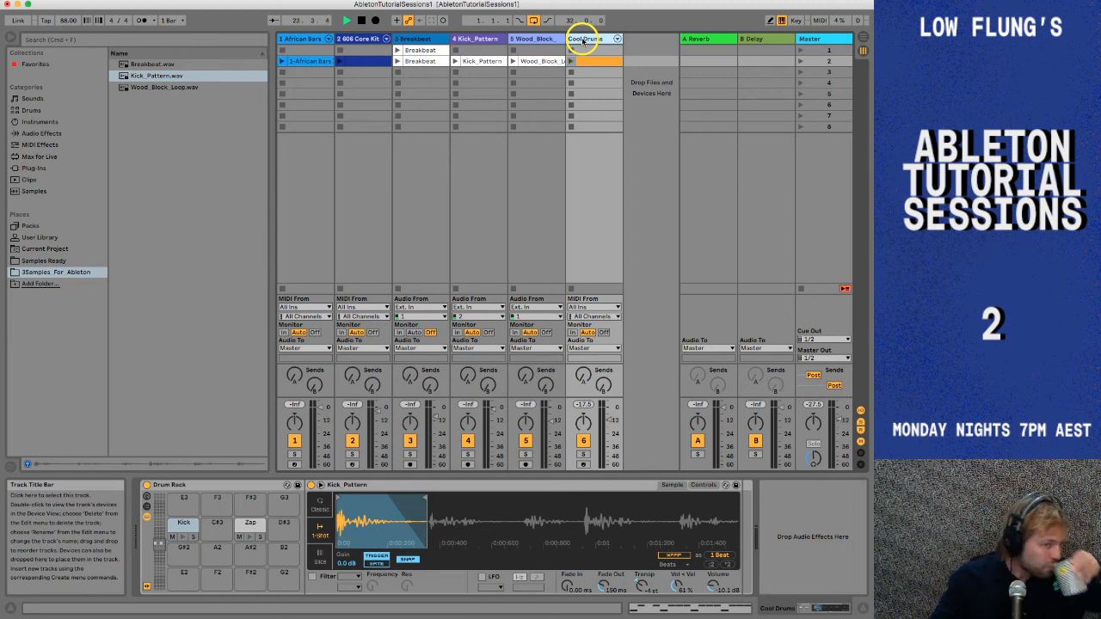
# - Add a Simpler instrument on a new MIDI track after Cool Drums and select that track
pyautogui.click(45, 127)
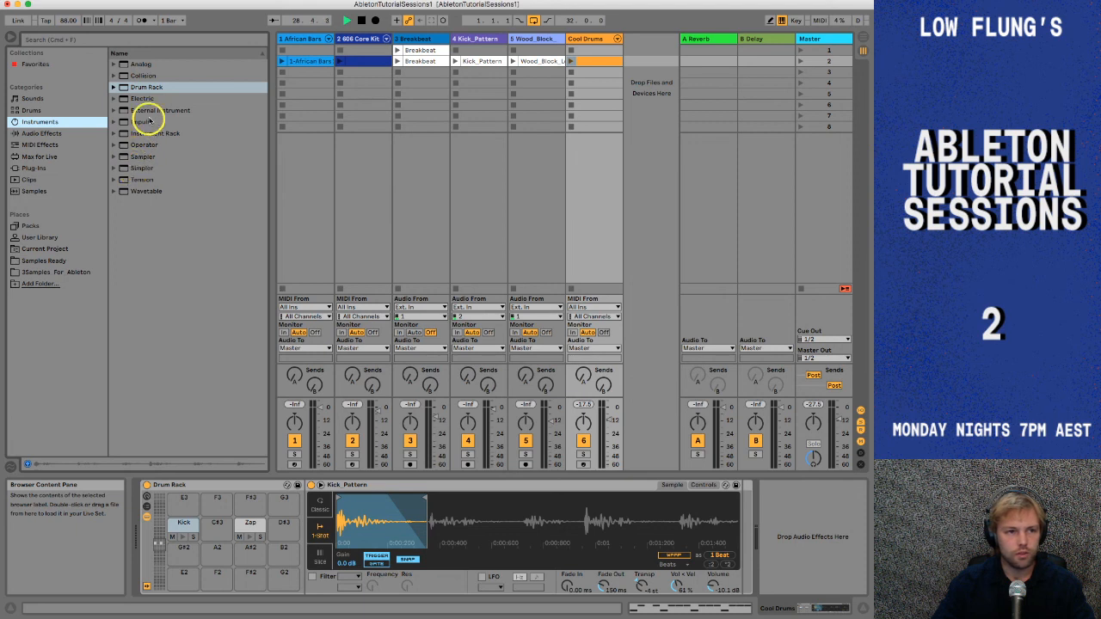
pyautogui.click(139, 168)
pyautogui.moveTo(382, 129); pyautogui.dragTo(638, 50)
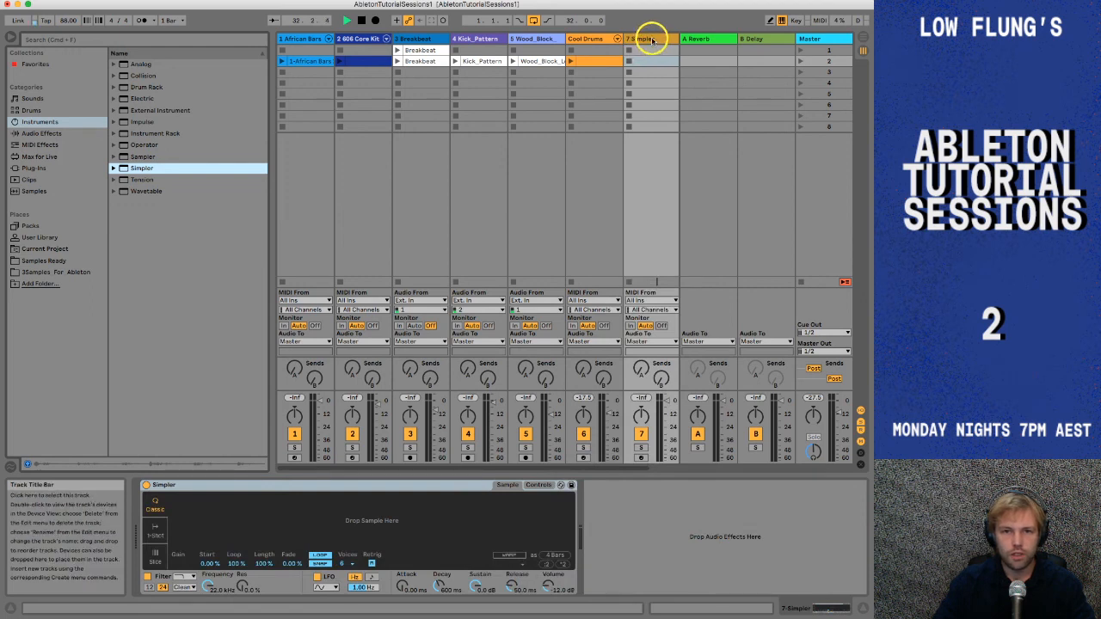
pyautogui.click(649, 41)
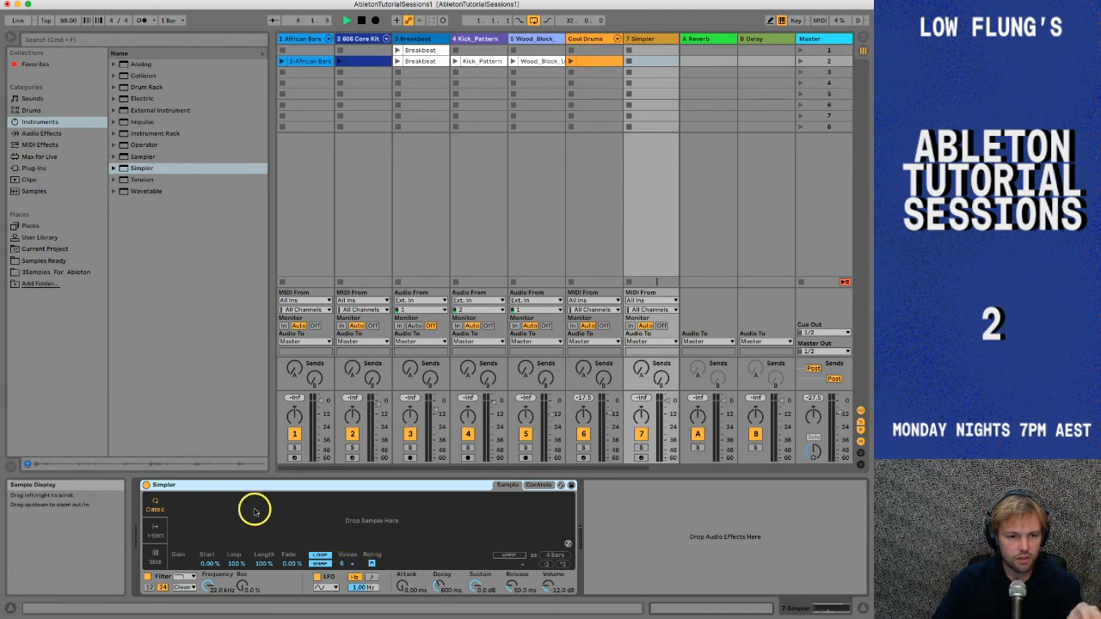
# - Set the Simpler to Slice mode, stop playback, and load Breakbeat.wav from the 3Samples_For_Ableton folder into it
pyautogui.click(158, 557)
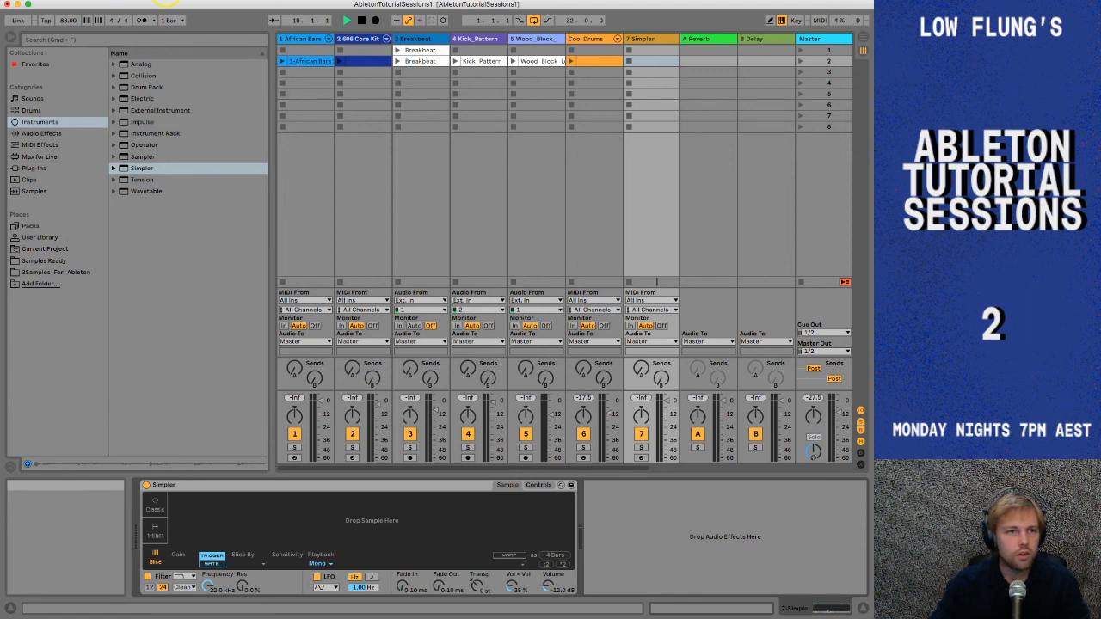
pyautogui.click(164, 1)
pyautogui.click(166, 1)
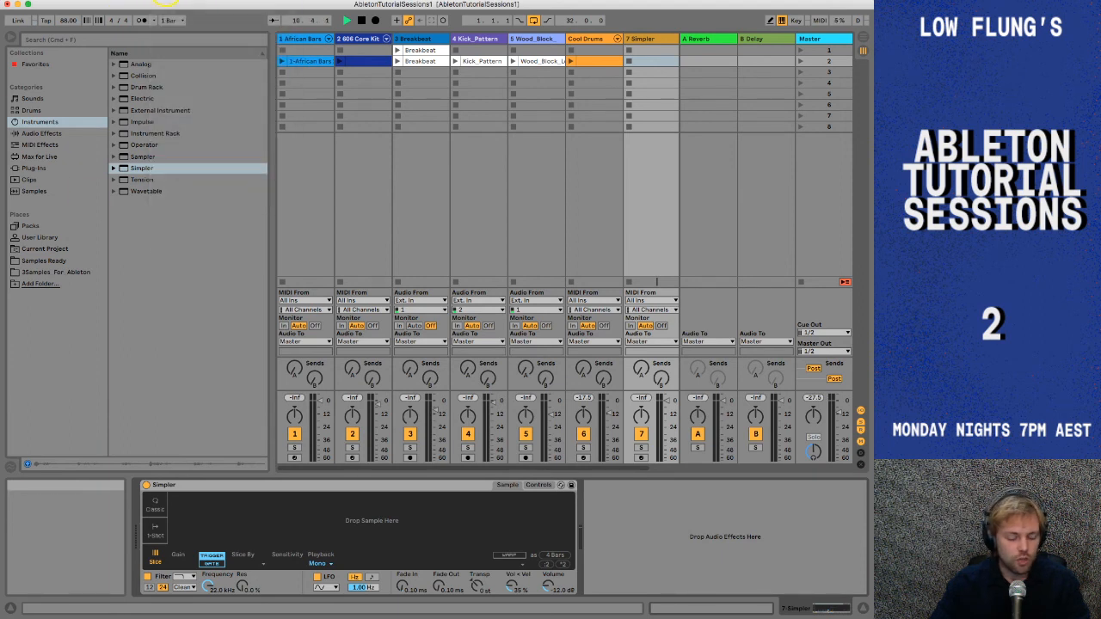
pyautogui.click(359, 20)
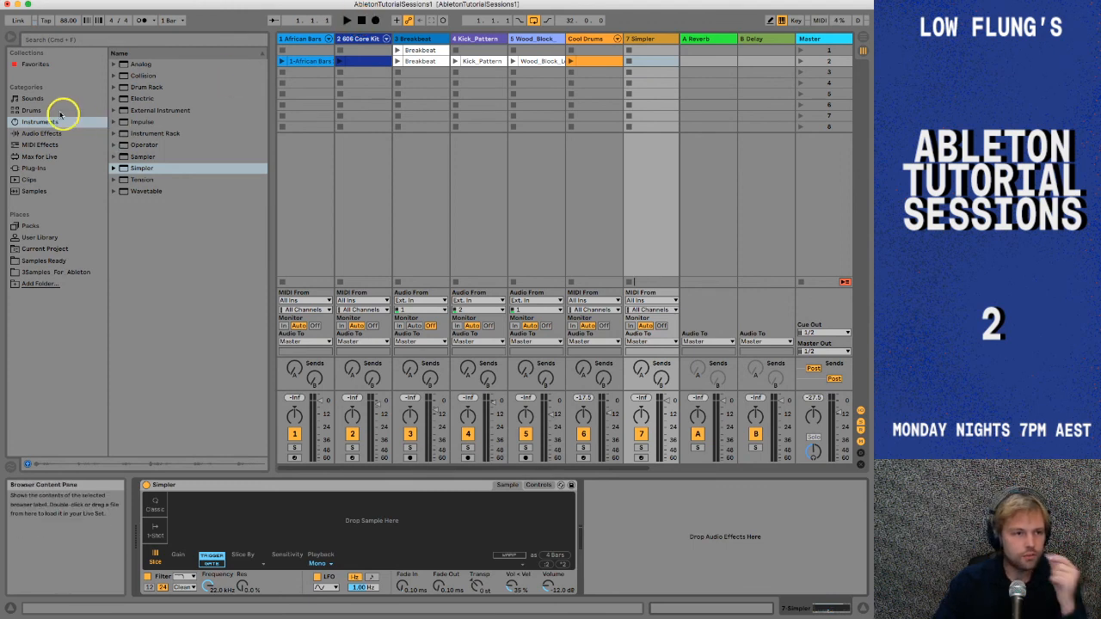
pyautogui.click(40, 273)
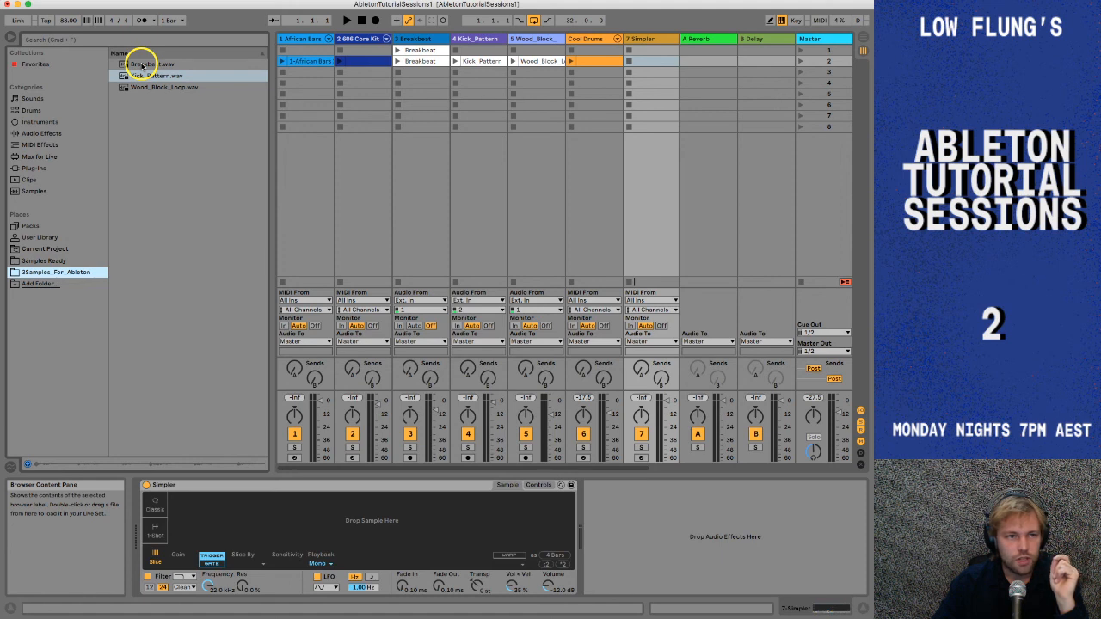
pyautogui.moveTo(142, 67); pyautogui.dragTo(205, 522)
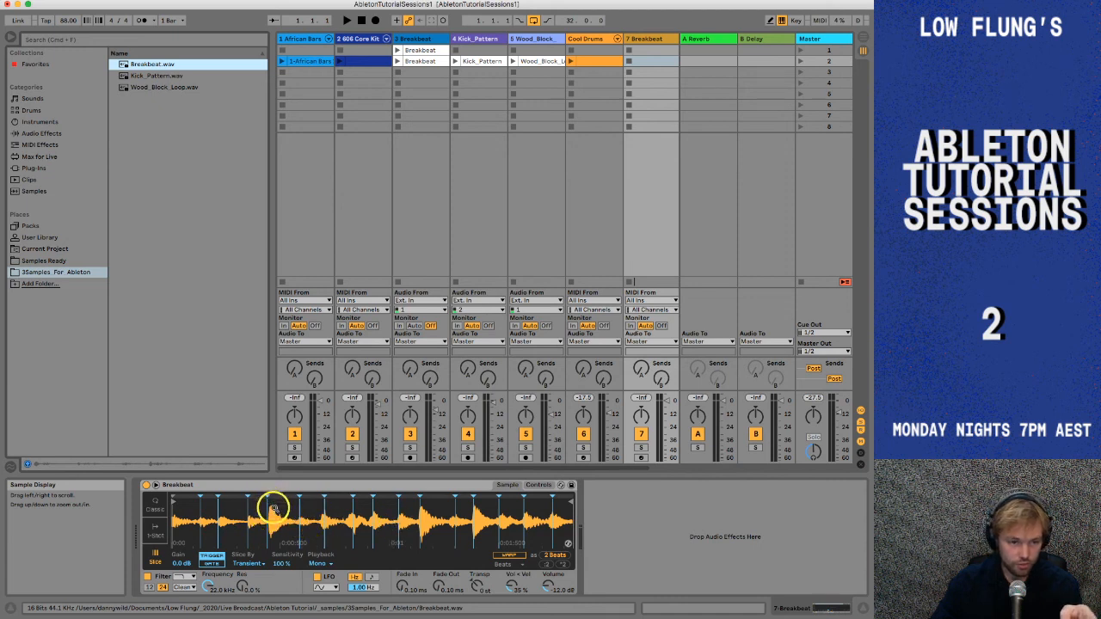
# - Move the Breakbeat slice marker near 0:00:440 slightly later, onto the start of its drum hit
pyautogui.moveTo(272, 509); pyautogui.dragTo(214, 523)
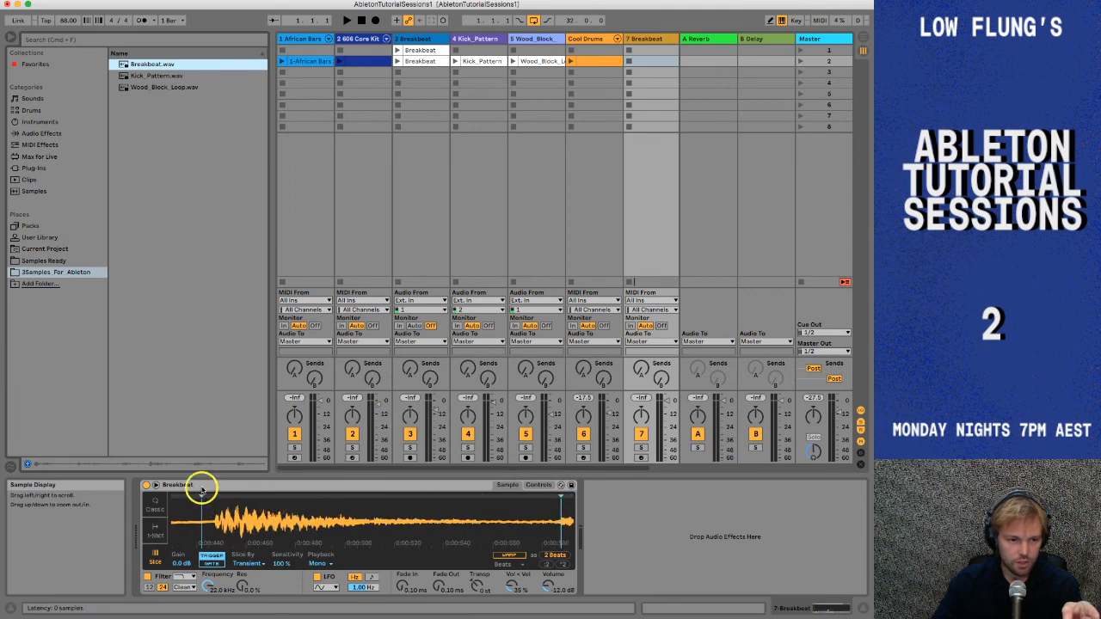
pyautogui.moveTo(201, 496); pyautogui.dragTo(215, 496)
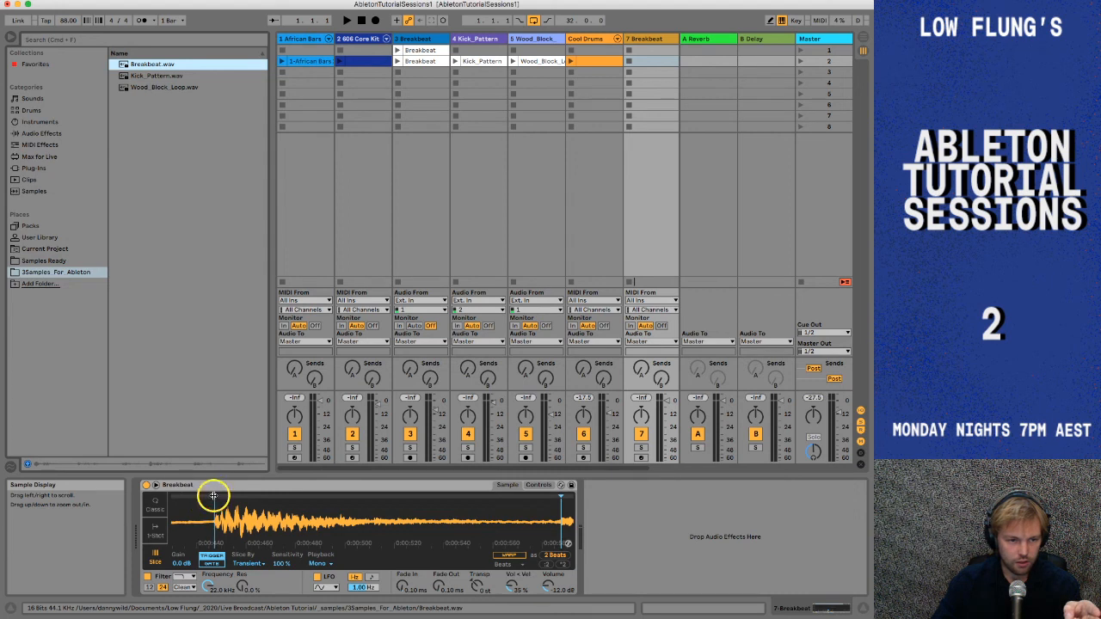
# - Show the whole Breakbeat waveform in Simpler and arm the 7 Breakbeat track for recording
pyautogui.moveTo(273, 524); pyautogui.dragTo(273, 491)
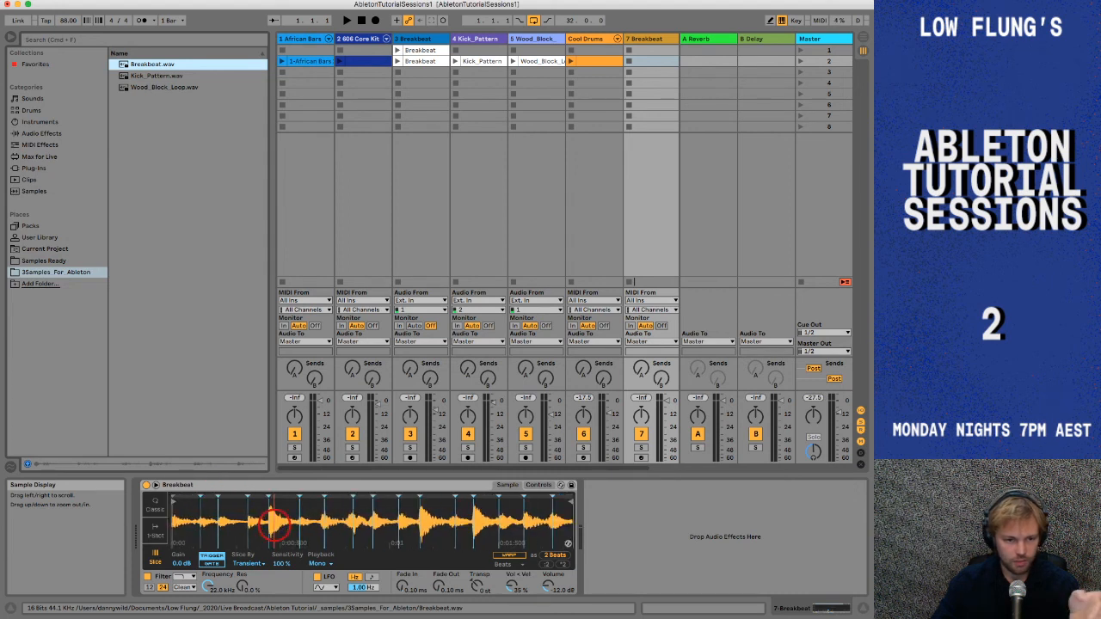
pyautogui.click(274, 525)
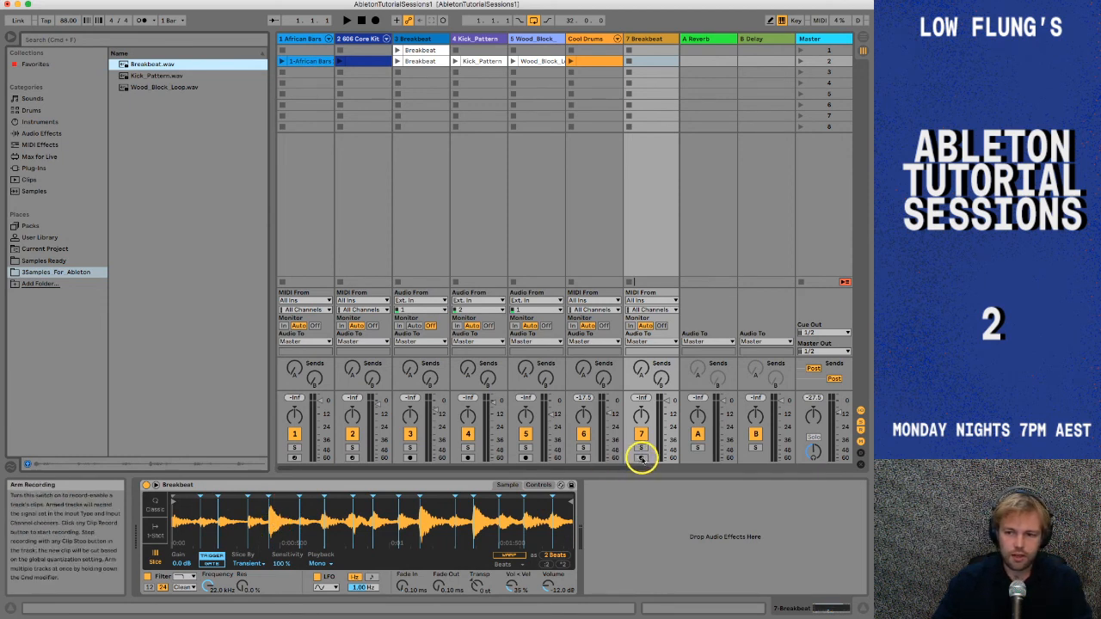
pyautogui.click(640, 459)
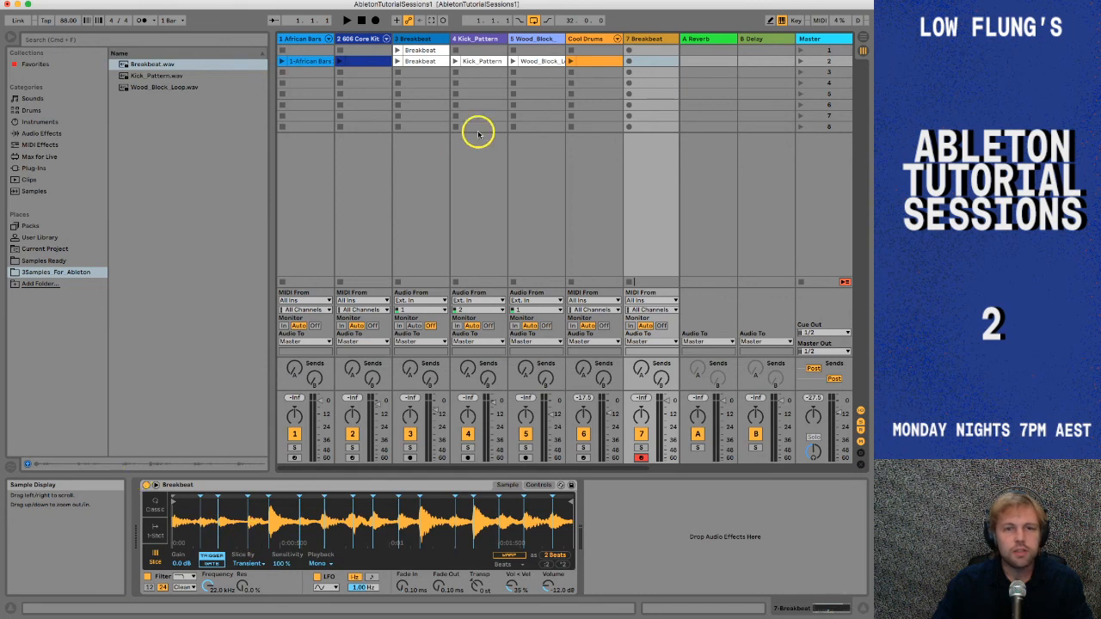
pyautogui.click(650, 39)
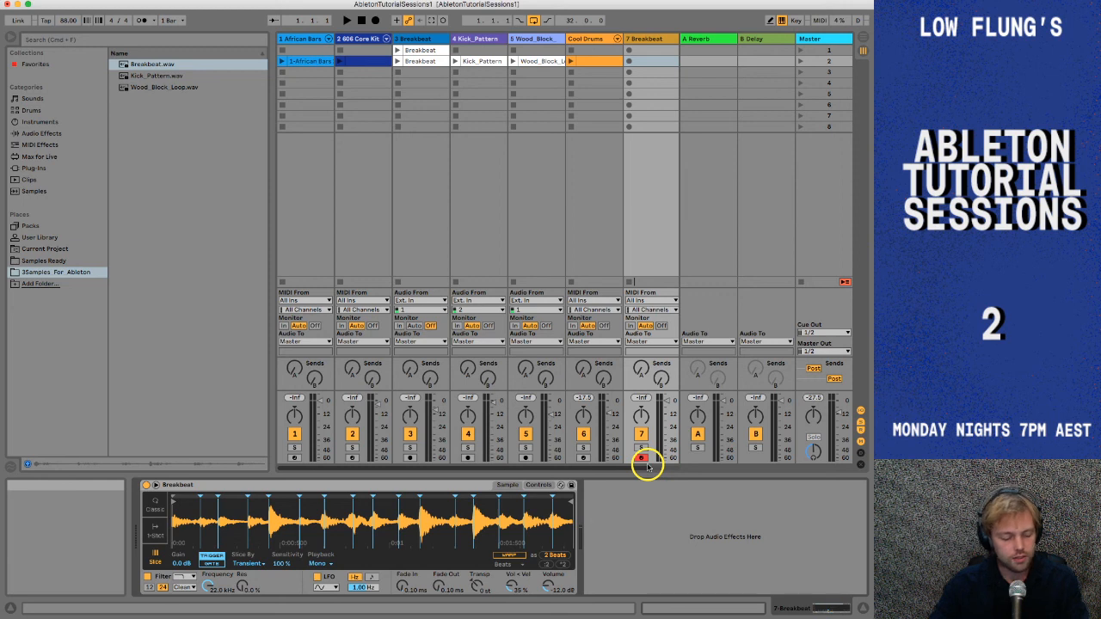
# - Set the computer MIDI keyboard's octave range to C1 to D2 and audition Breakbeat slices in Simpler
pyautogui.press('x')
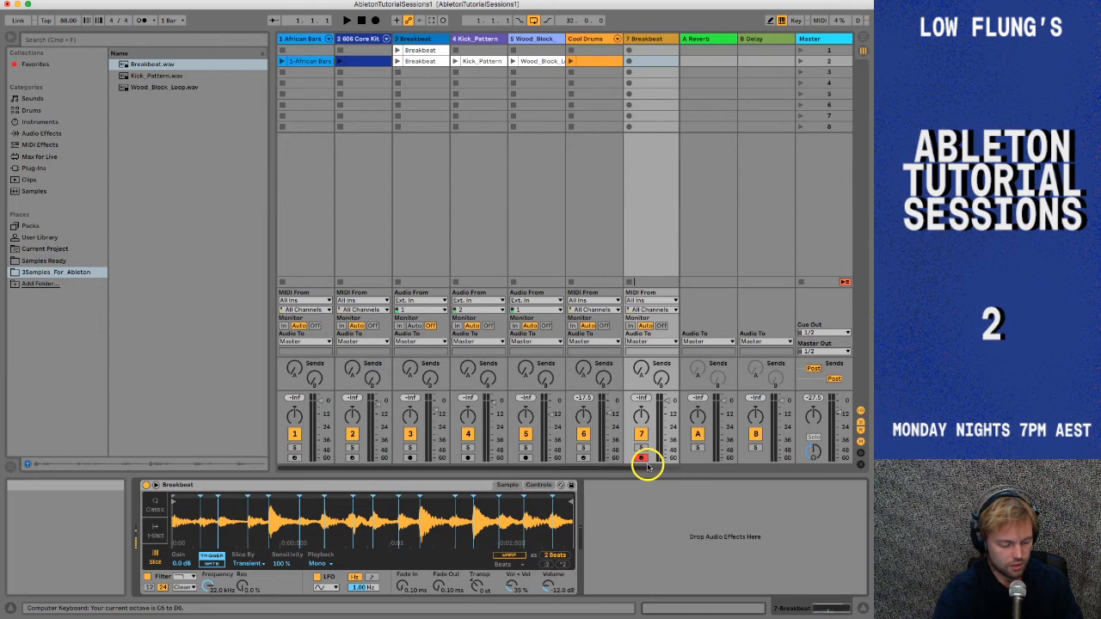
pyautogui.press('z')
pyautogui.press('g')
pyautogui.press('g')
pyautogui.press('g')
pyautogui.press('x')
pyautogui.press('g')
pyautogui.press('g')
pyautogui.press('g')
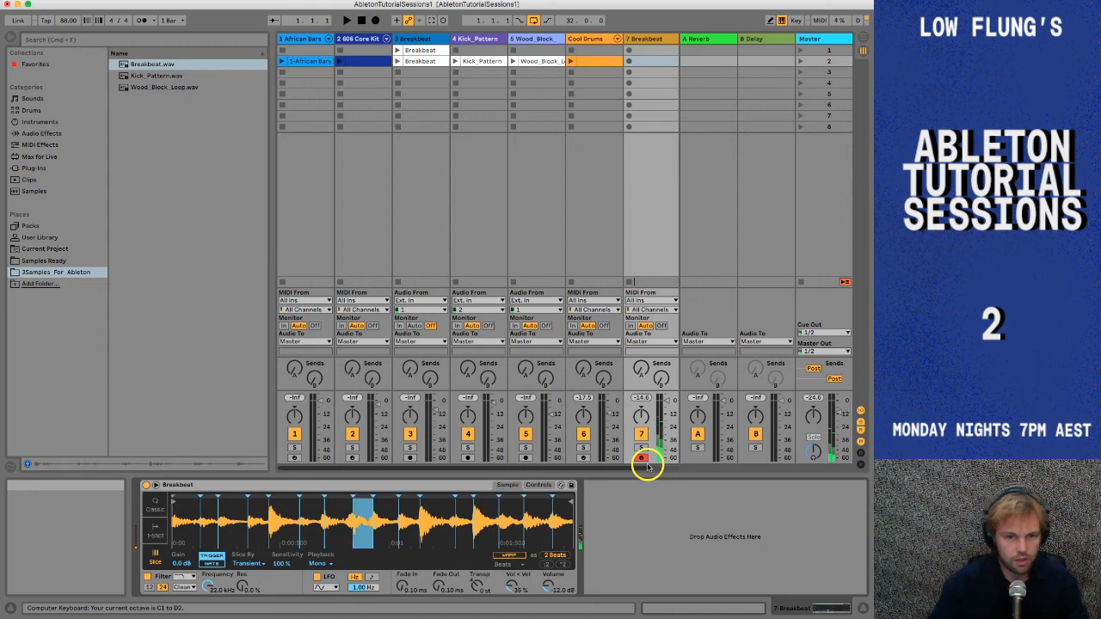
pyautogui.press('g')
pyautogui.press('a')
pyautogui.press('a')
pyautogui.press('a')
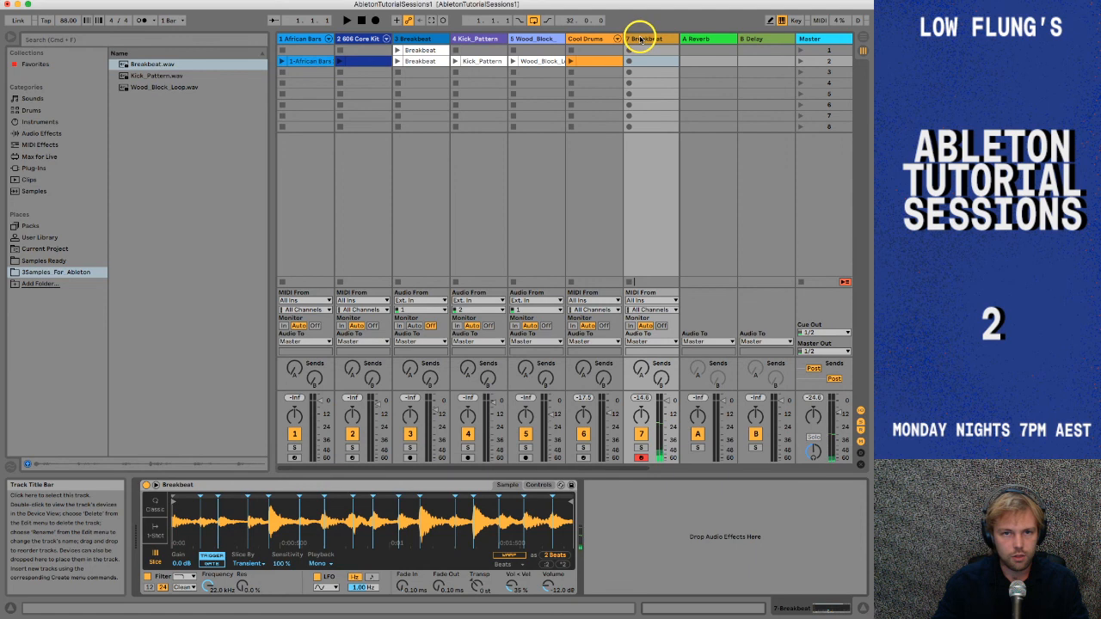
# - Create an empty MIDI clip in the first slot of the 7 Breakbeat track
pyautogui.click(640, 38)
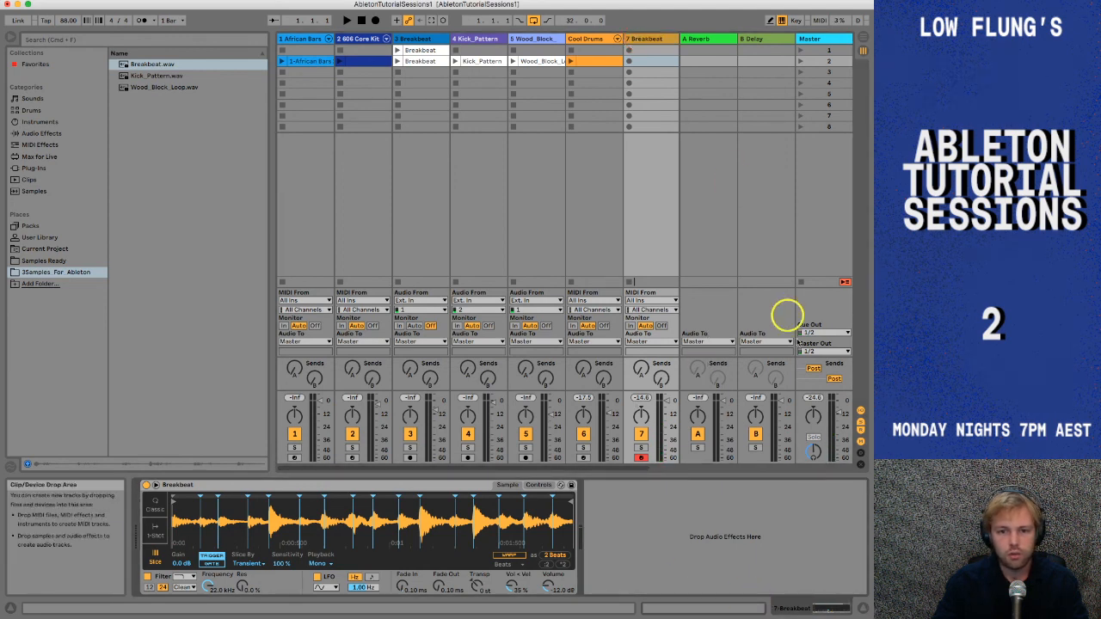
pyautogui.click(735, 610)
pyautogui.click(787, 609)
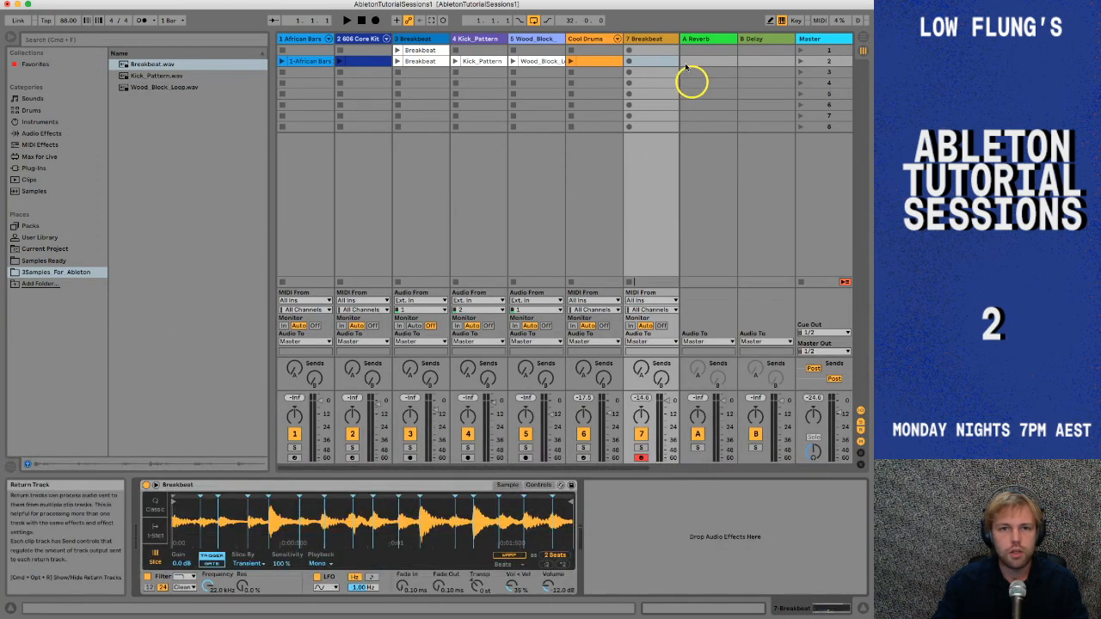
pyautogui.click(647, 39)
pyautogui.doubleClick(645, 51)
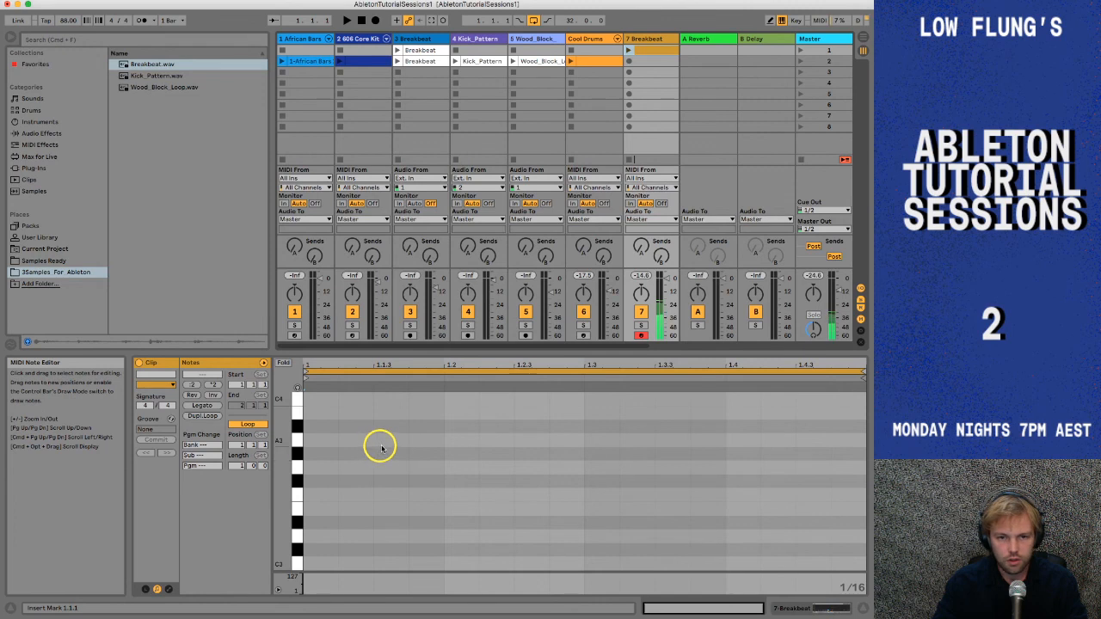
# - Find the C1 octave in the new clip's note editor and play the first three white-key slices from C1
pyautogui.scroll(-5, 365, 476)
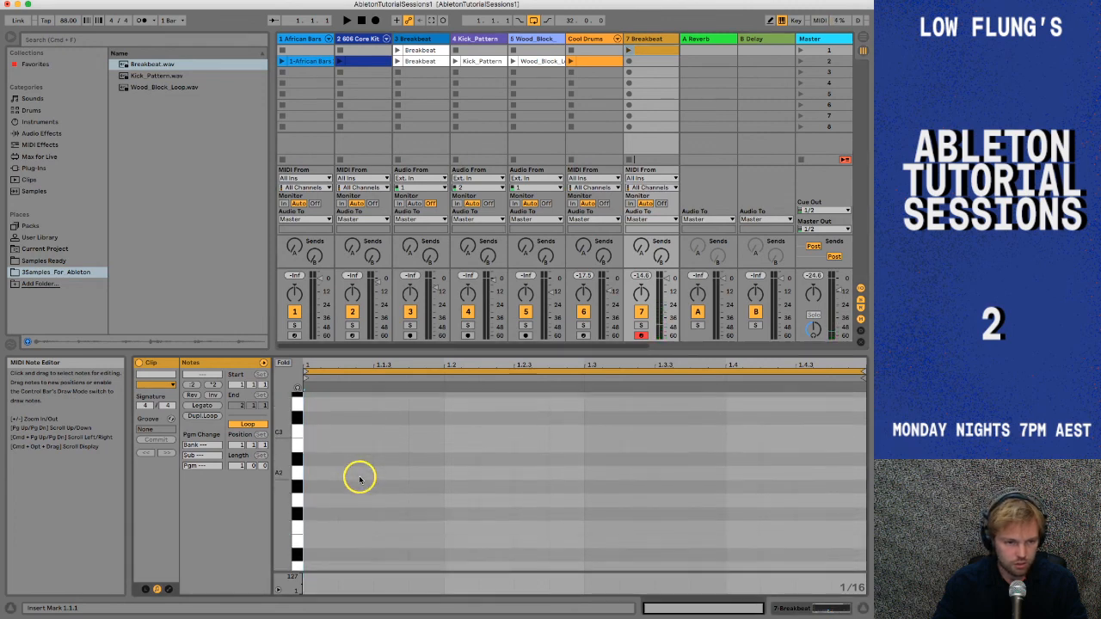
pyautogui.scroll(-4, 359, 480)
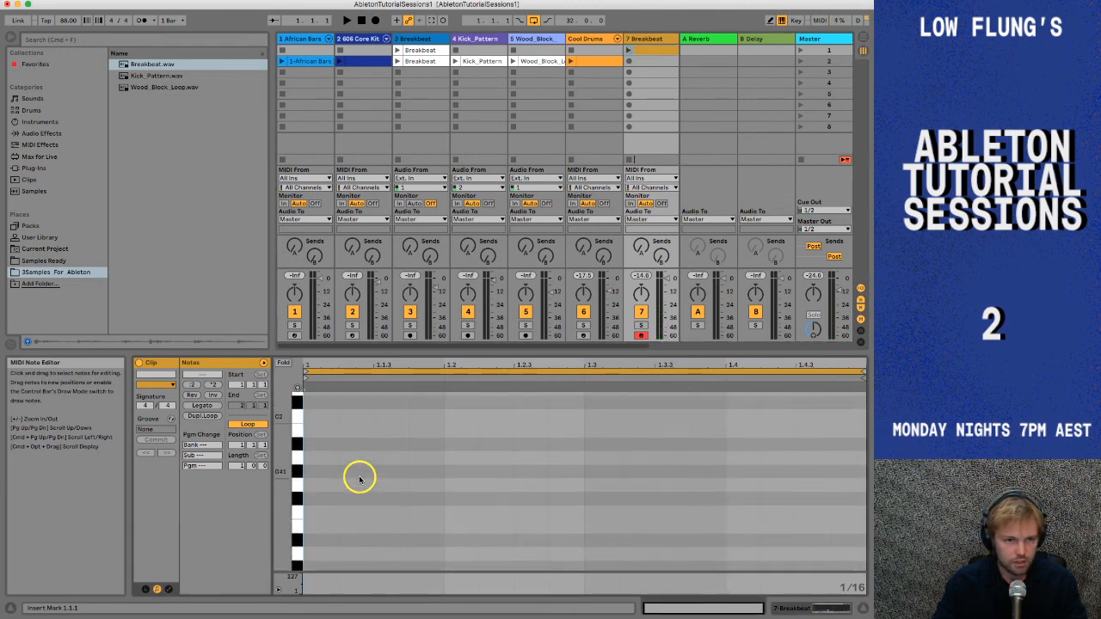
pyautogui.scroll(-4, 357, 480)
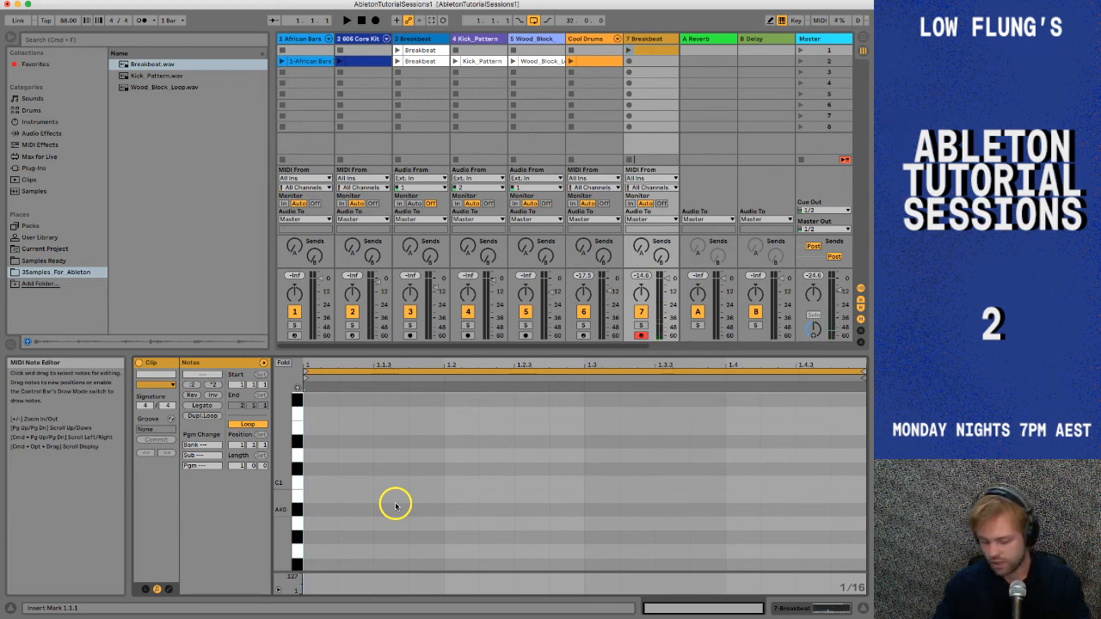
pyautogui.press('a')
pyautogui.press('s')
pyautogui.press('d')
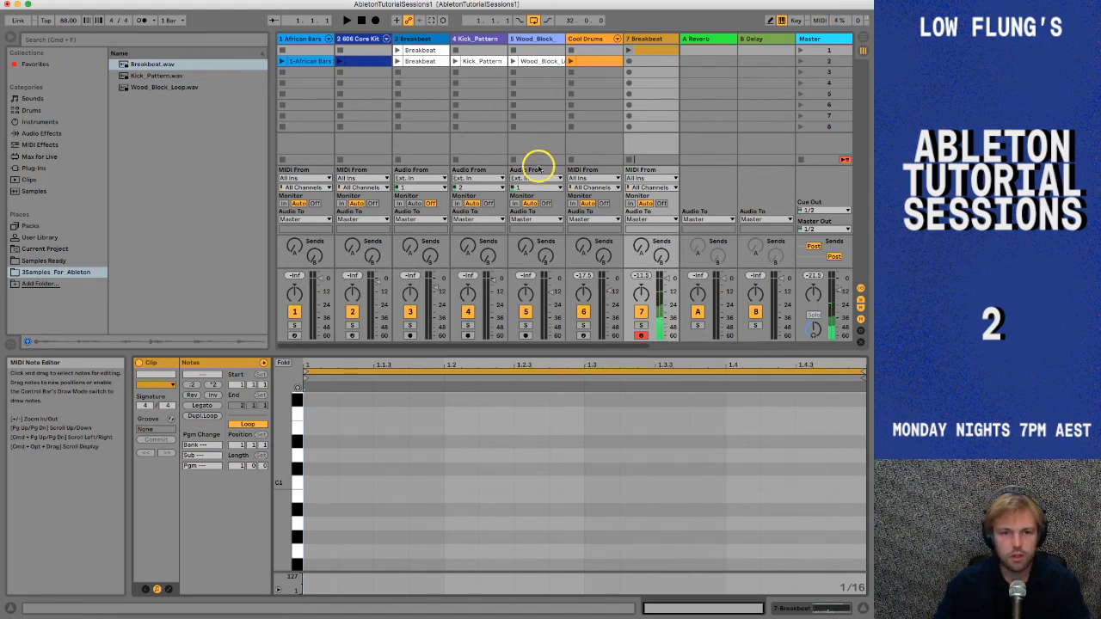
# - Bring the 7 Breakbeat track's Simpler with its sliced waveform back into view
pyautogui.click(658, 40)
pyautogui.click(658, 41)
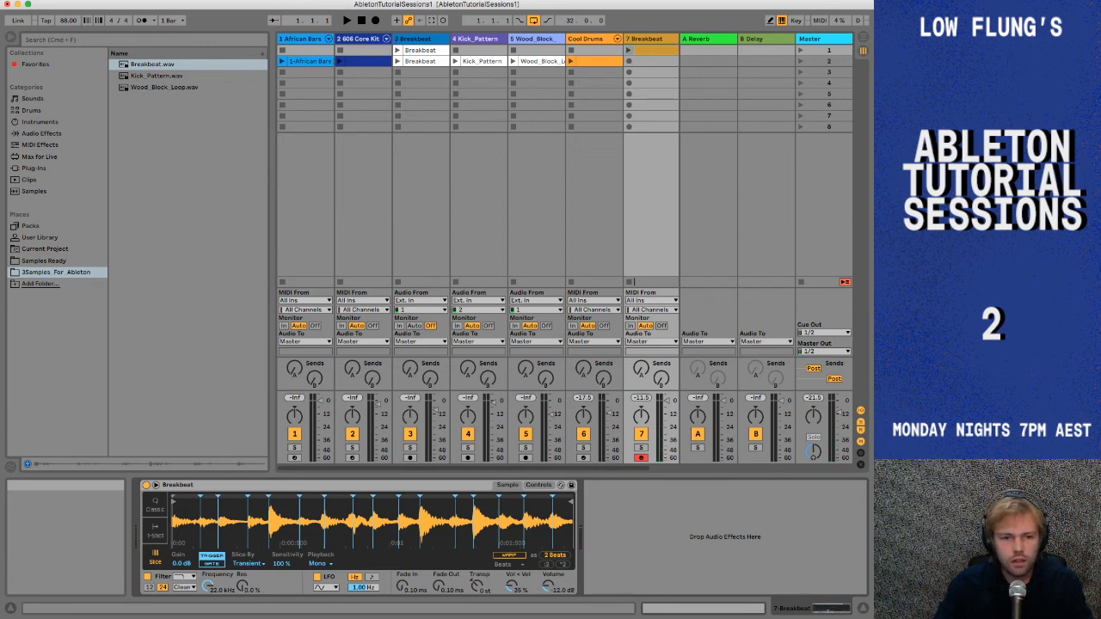
pyautogui.click(658, 41)
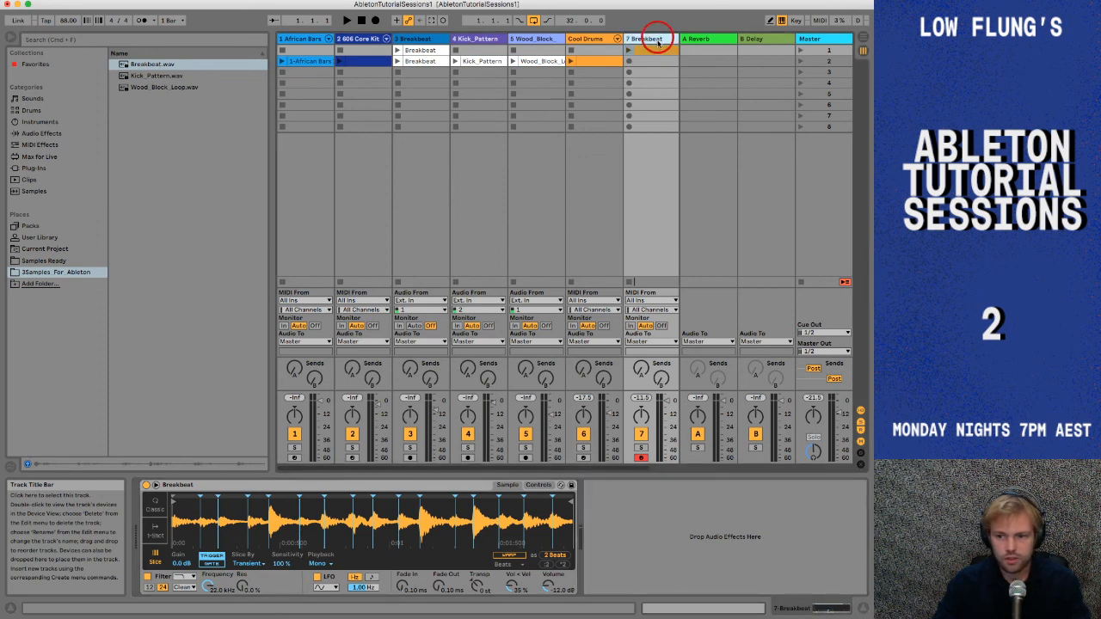
# - Reopen the empty Breakbeat MIDI clip and examine its note ruler across the octaves from C-1 to C3
pyautogui.doubleClick(652, 53)
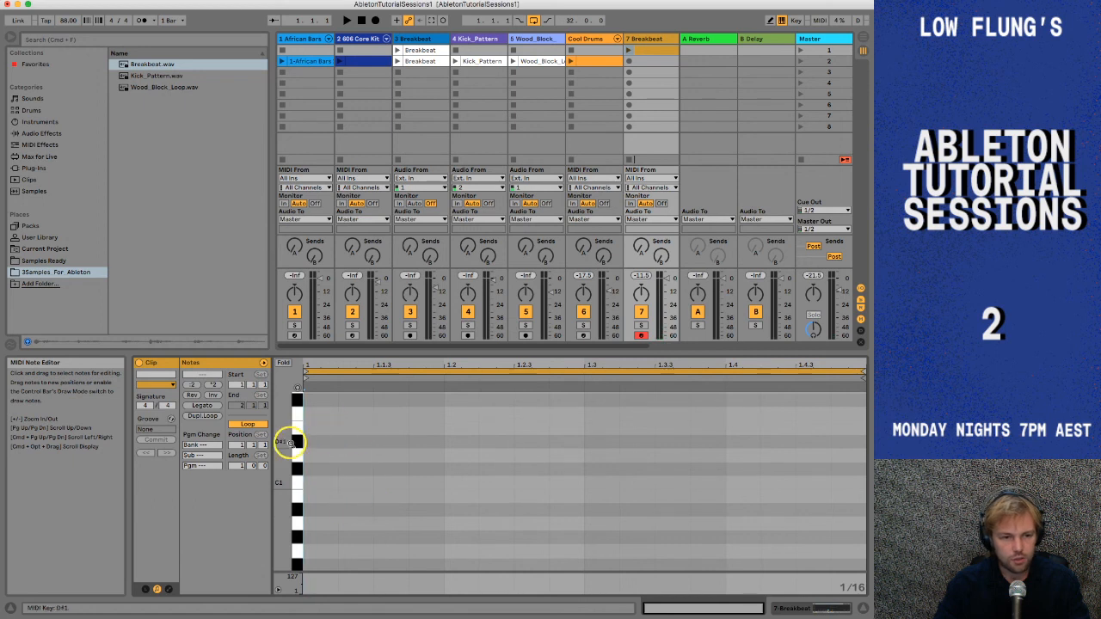
pyautogui.click(293, 442)
pyautogui.moveTo(292, 442); pyautogui.dragTo(293, 442)
pyautogui.press('z')
pyautogui.scroll(10, 438, 459)
pyautogui.scroll(-4, 439, 464)
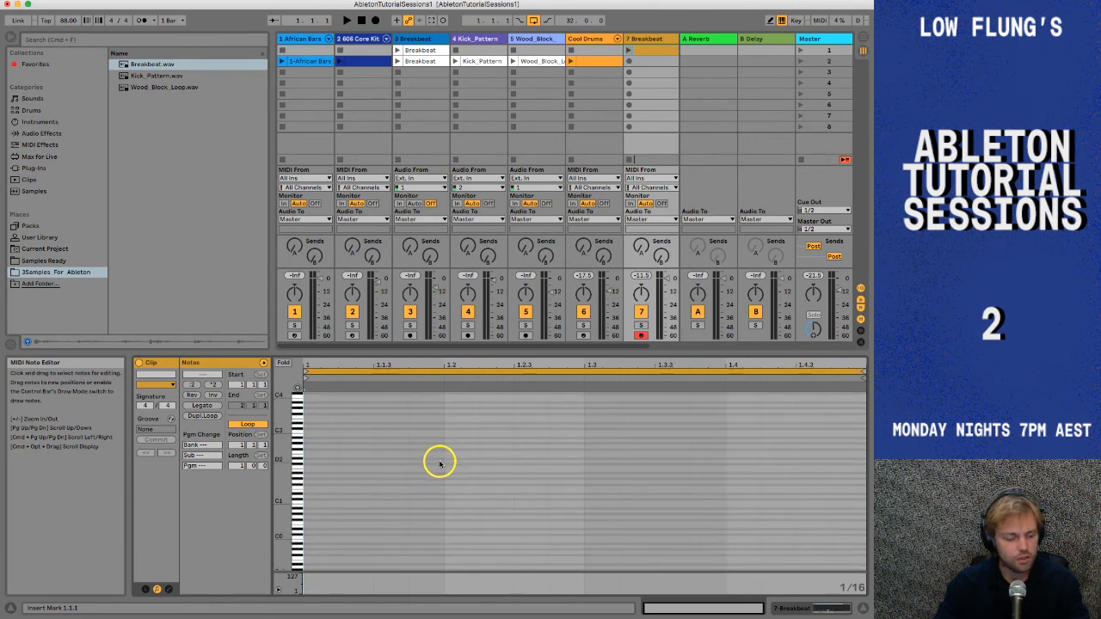
pyautogui.scroll(-3, 439, 464)
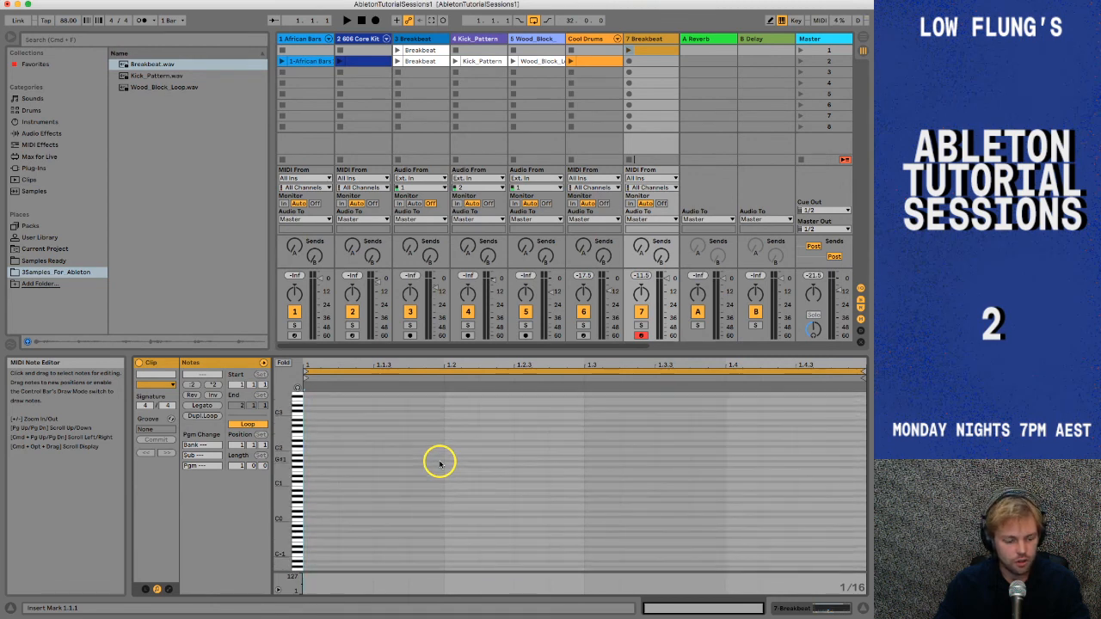
pyautogui.click(644, 53)
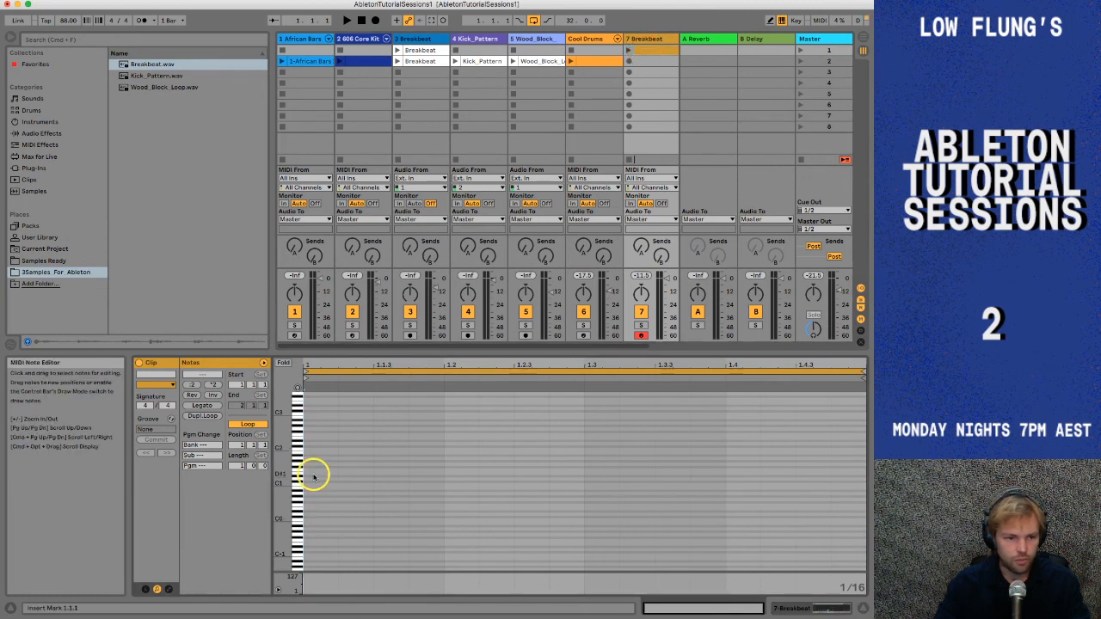
pyautogui.moveTo(289, 469); pyautogui.dragTo(287, 463)
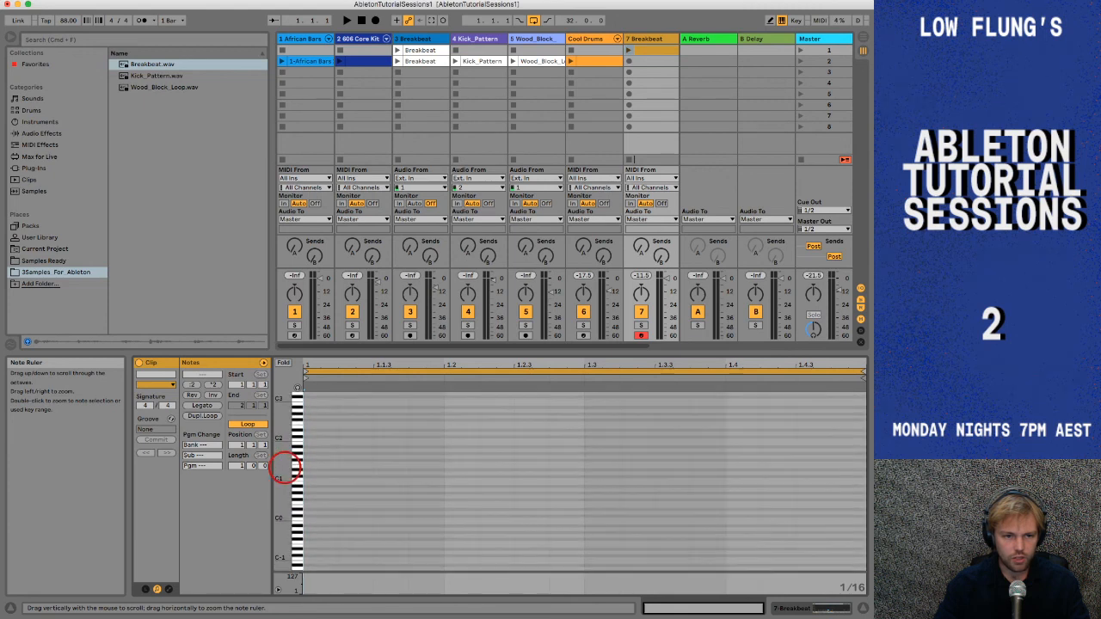
pyautogui.scroll(1, 371, 479)
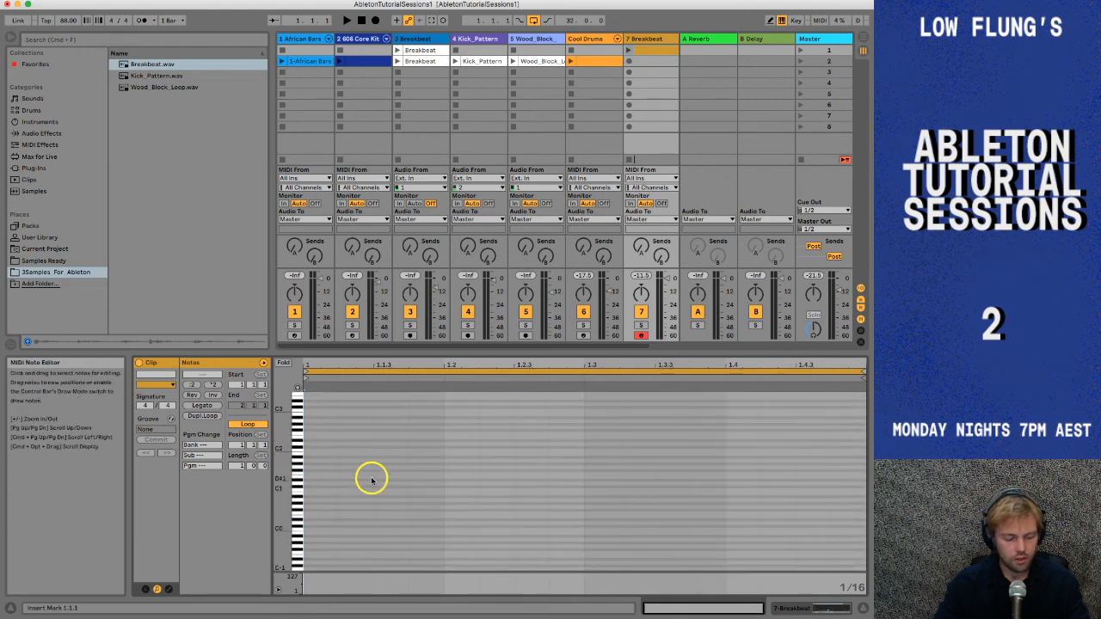
# - Test the C key in the C2 to D3 octave range, and again with the range lowered to C1 to D2
pyautogui.click(296, 413)
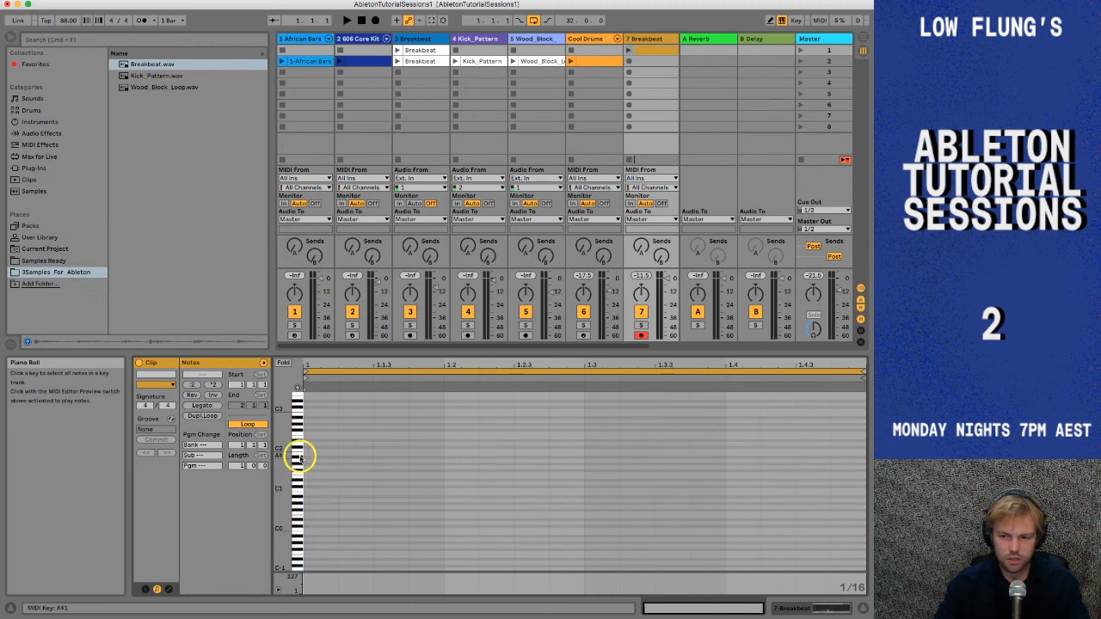
pyautogui.press('z')
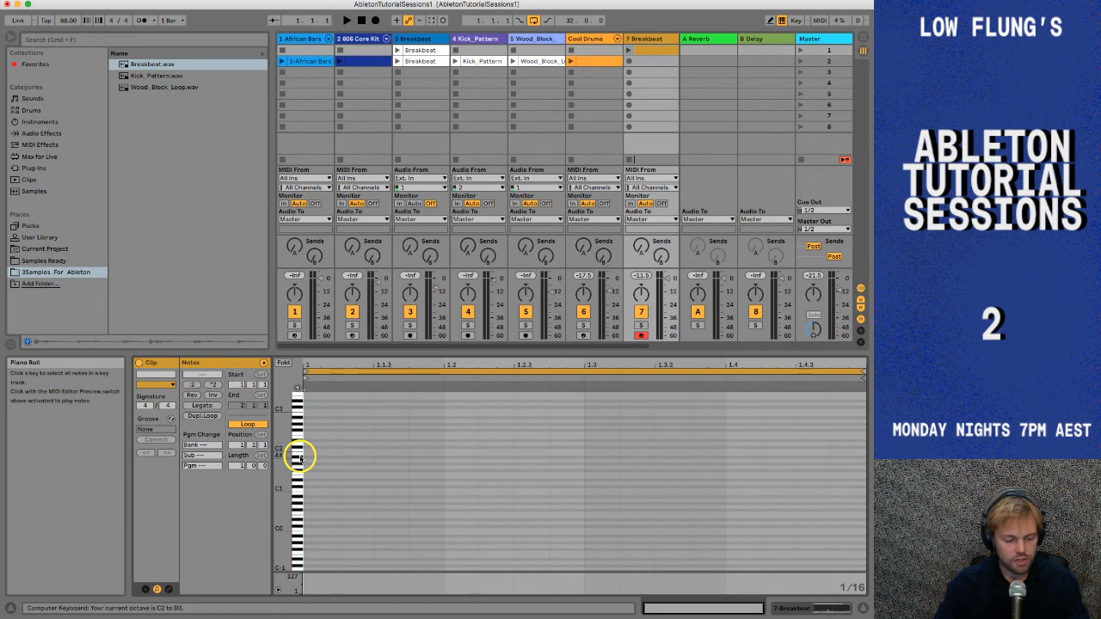
pyautogui.press('a')
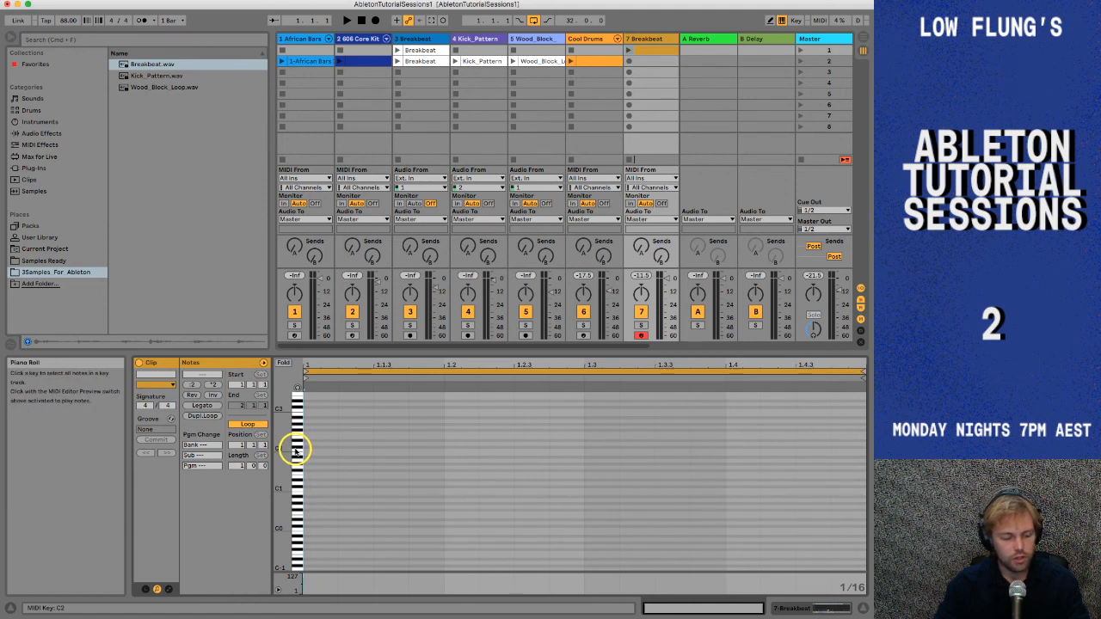
pyautogui.press('z')
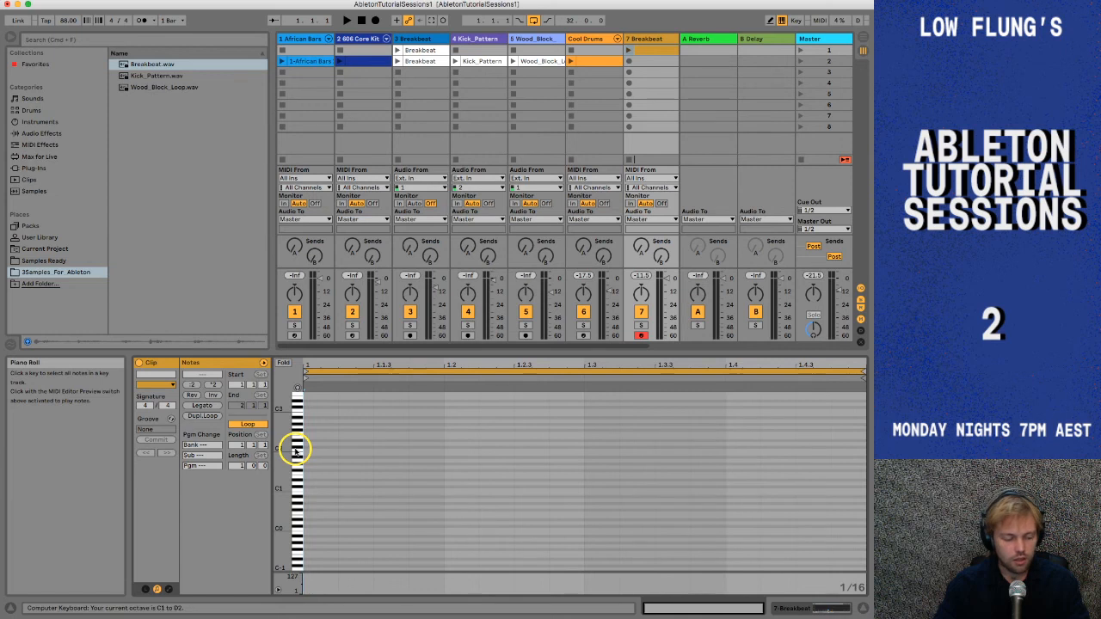
pyautogui.press('a')
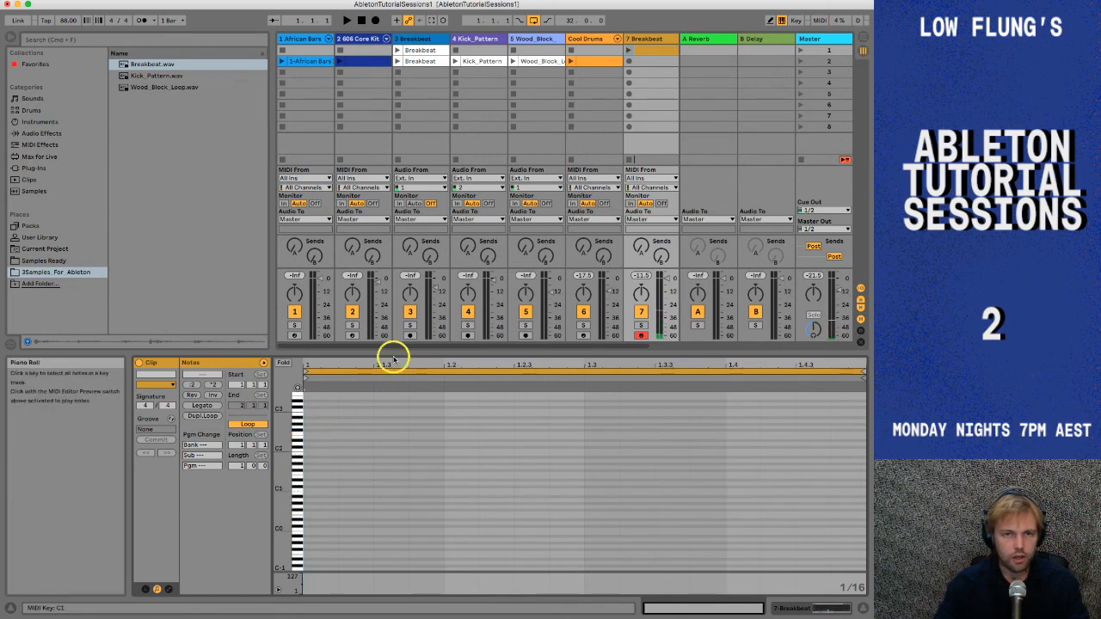
# - Return to the track's Simpler, lower the slice sensitivity to about 55 %, and audition the longer first slice
pyautogui.click(648, 39)
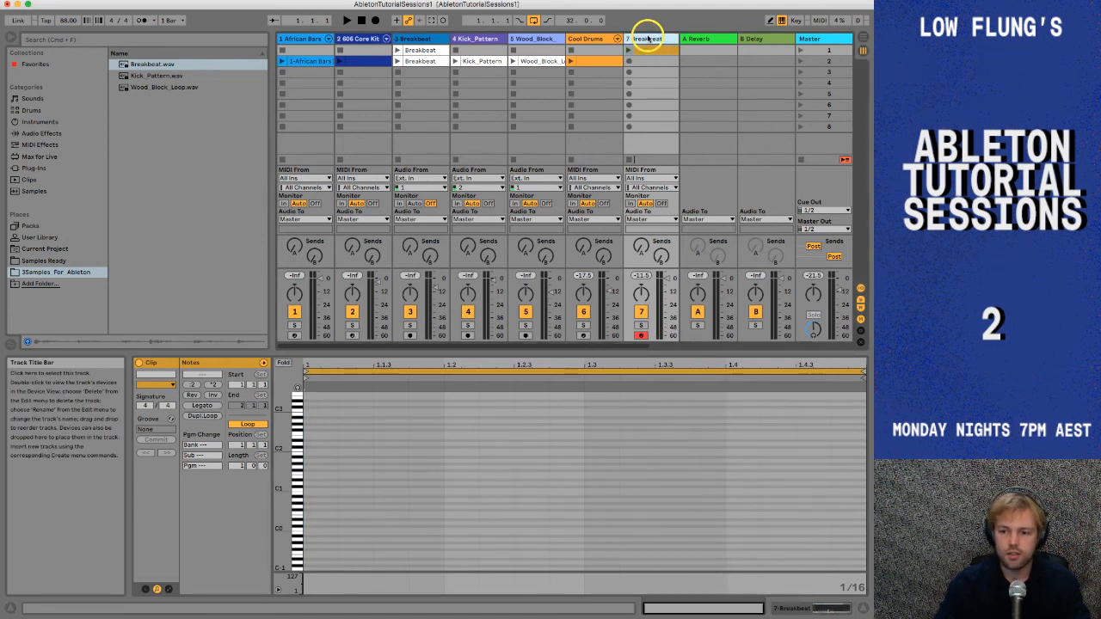
pyautogui.doubleClick(648, 39)
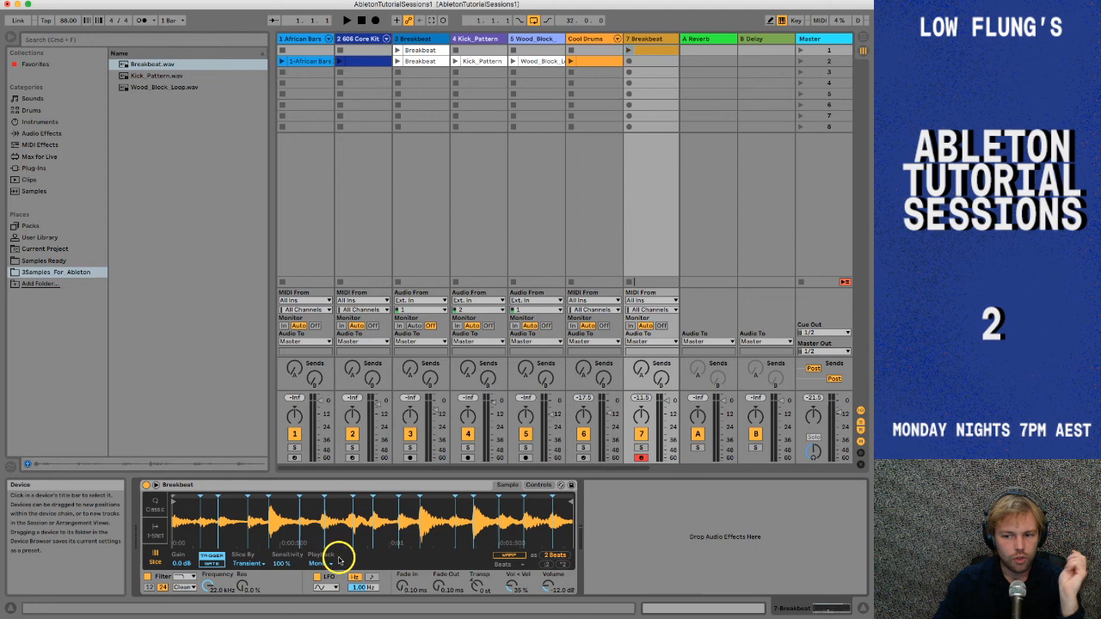
pyautogui.click(280, 566)
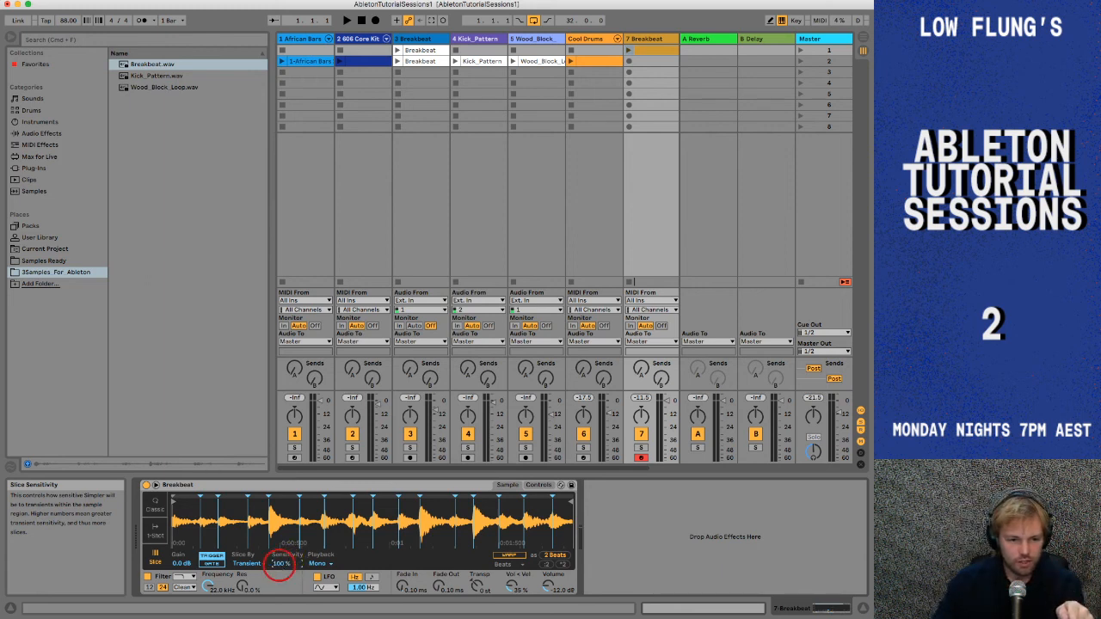
pyautogui.moveTo(278, 565); pyautogui.dragTo(278, 565)
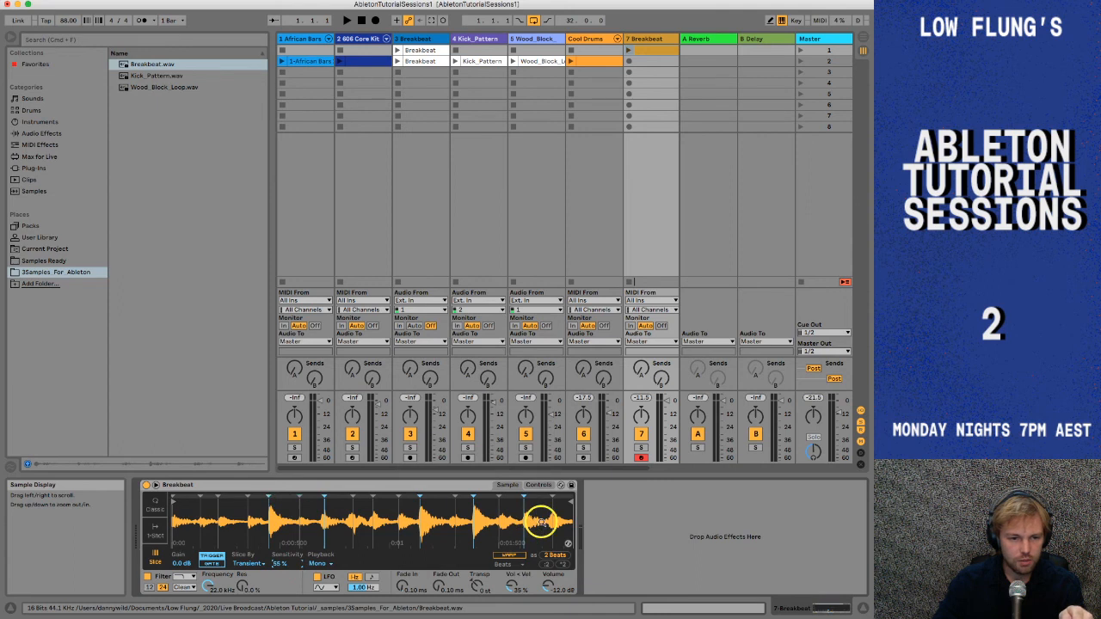
pyautogui.press('a')
pyautogui.press('s')
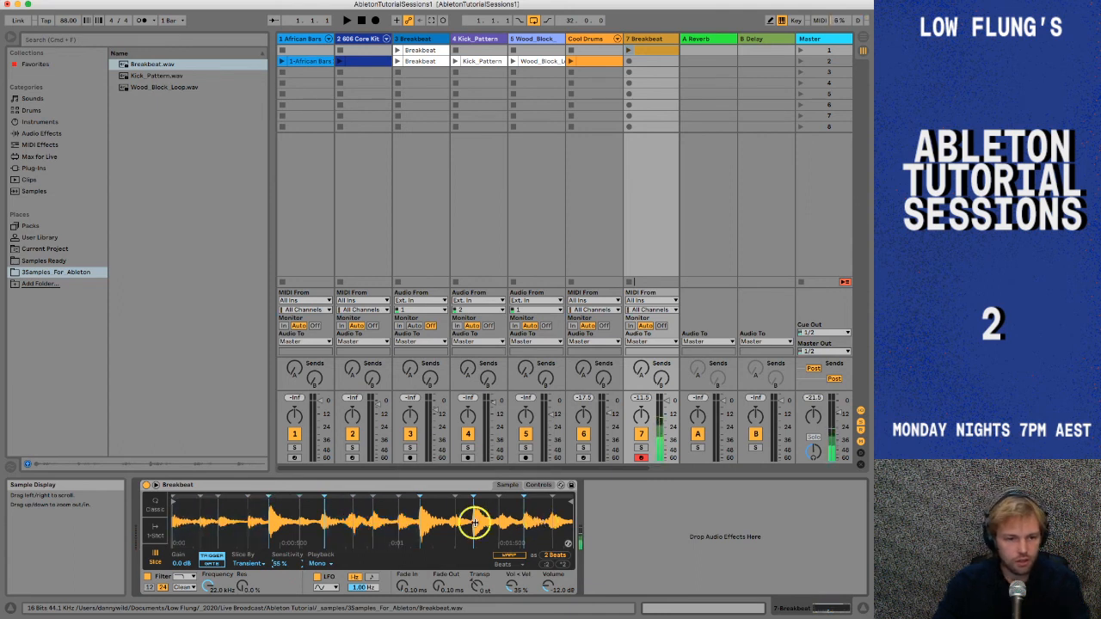
pyautogui.press('a')
pyautogui.press('a')
pyautogui.press('a')
pyautogui.press('a')
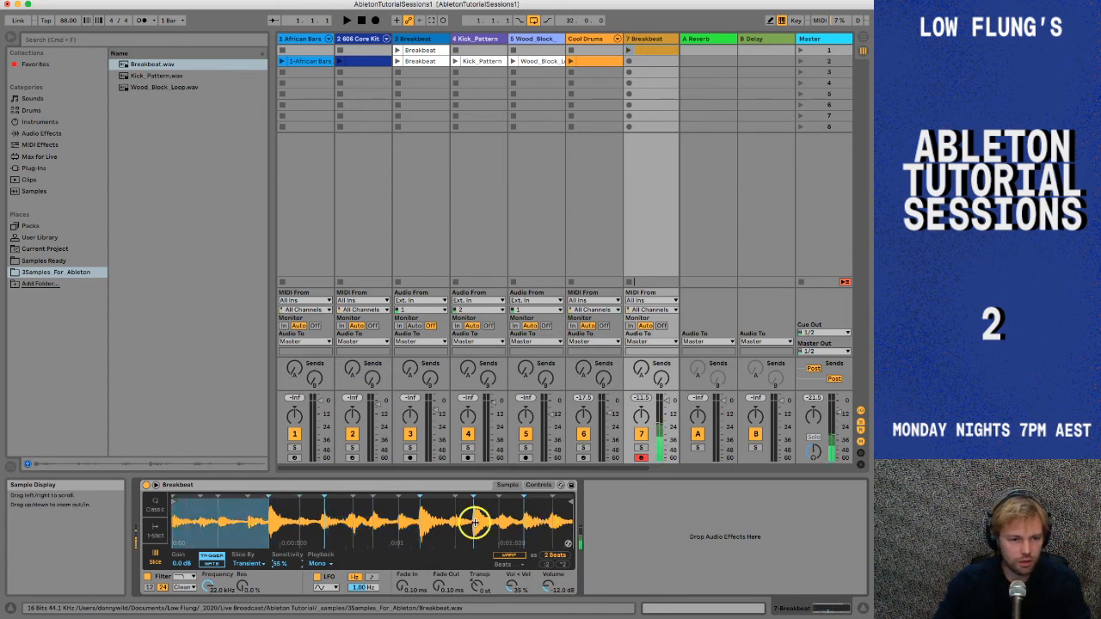
# - Raise the Simpler's slice sensitivity to 83 % and replay the first slice
pyautogui.moveTo(289, 563)
pyautogui.mouseDown()
pyautogui.moveTo(285, 547)
pyautogui.moveTo(285, 571)
pyautogui.moveTo(285, 556)
pyautogui.mouseUp()
pyautogui.press('a')
pyautogui.press('a')
pyautogui.press('a')
pyautogui.press('a')
pyautogui.press('a')
pyautogui.press('a')
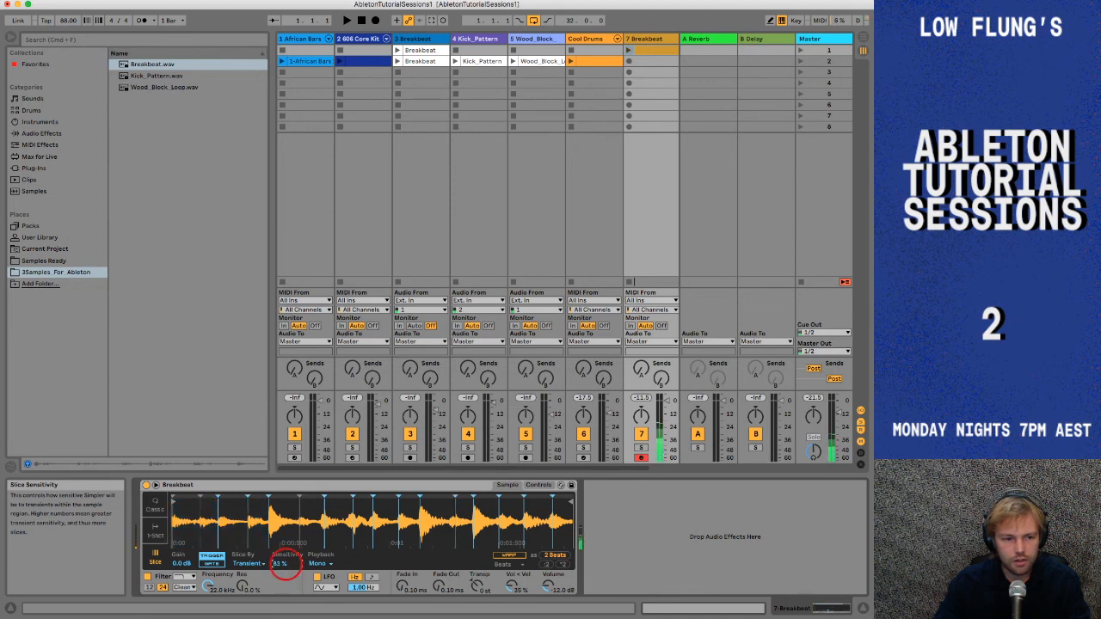
# - Play a short improvised pattern with the Breakbeat slices on the computer MIDI keyboard
pyautogui.press('a')
pyautogui.press('s')
pyautogui.press('d')
pyautogui.press('s')
pyautogui.press('d')
pyautogui.press('d')
pyautogui.press('s')
pyautogui.press('s')
pyautogui.press('w')
pyautogui.press('s')
pyautogui.press('t')
pyautogui.press('a')
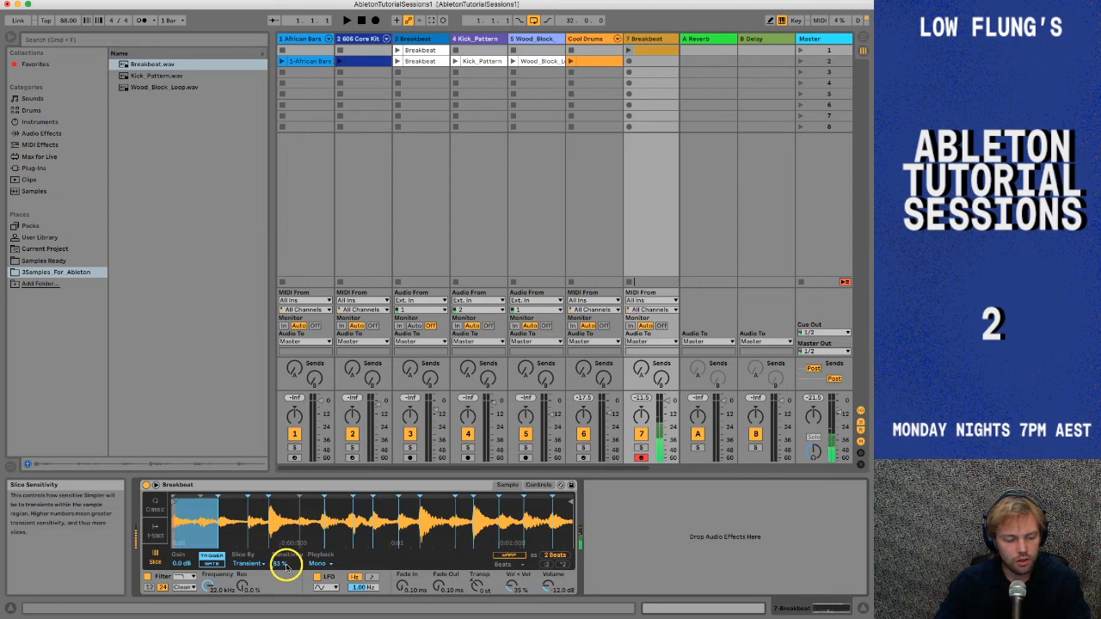
# - Nudge the start marker of the third Breakbeat slice slightly earlier, replaying that slice before and after the adjustment
pyautogui.press('s')
pyautogui.press('s')
pyautogui.press('s')
pyautogui.moveTo(269, 497)
pyautogui.mouseDown()
pyautogui.moveTo(282, 496)
pyautogui.moveTo(247, 496)
pyautogui.moveTo(267, 496)
pyautogui.mouseUp()
pyautogui.press('s')
pyautogui.press('s')
pyautogui.press('s')
pyautogui.press('s')
pyautogui.press('s')
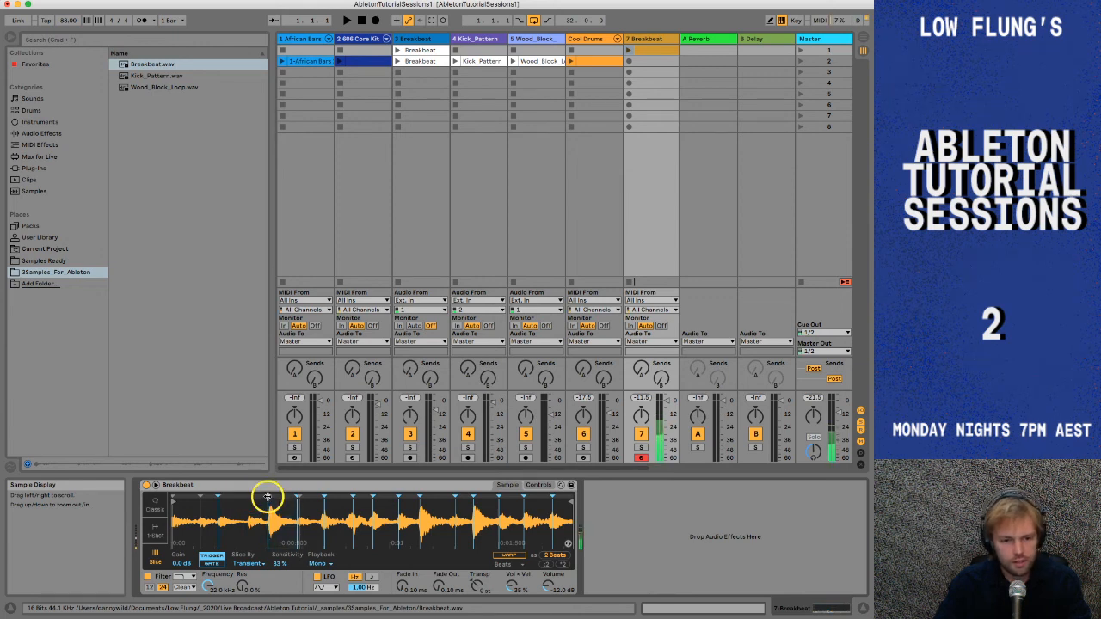
# - Audition the first and third slices against each other and raise the Simpler's volume to -6.29 dB
pyautogui.press('a')
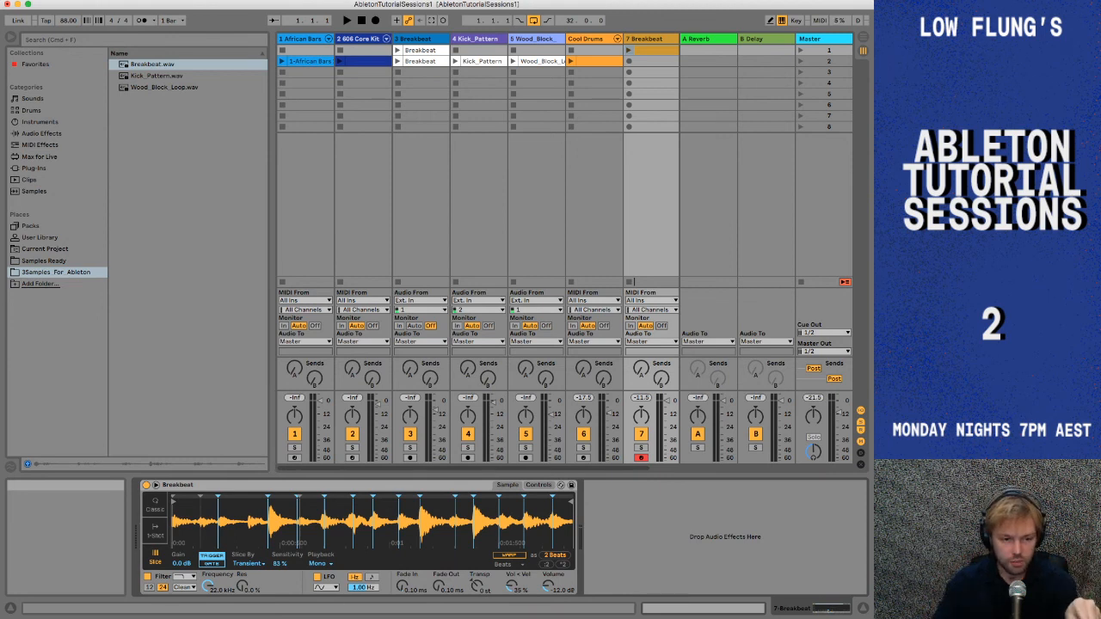
pyautogui.click(654, 535)
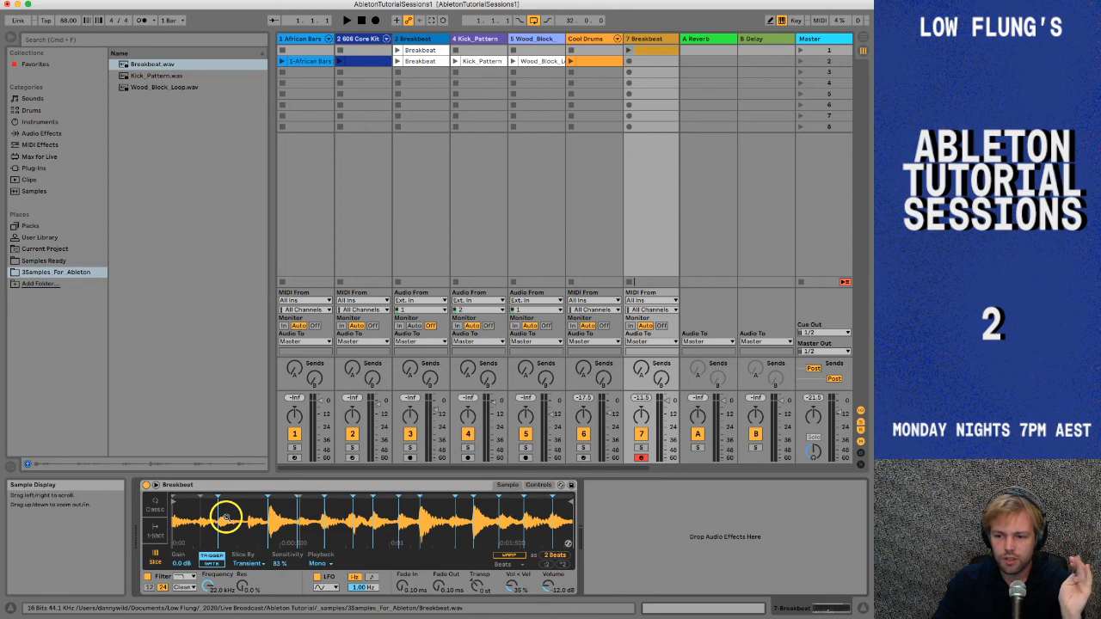
pyautogui.press('a')
pyautogui.press('s')
pyautogui.press('s')
pyautogui.press('a')
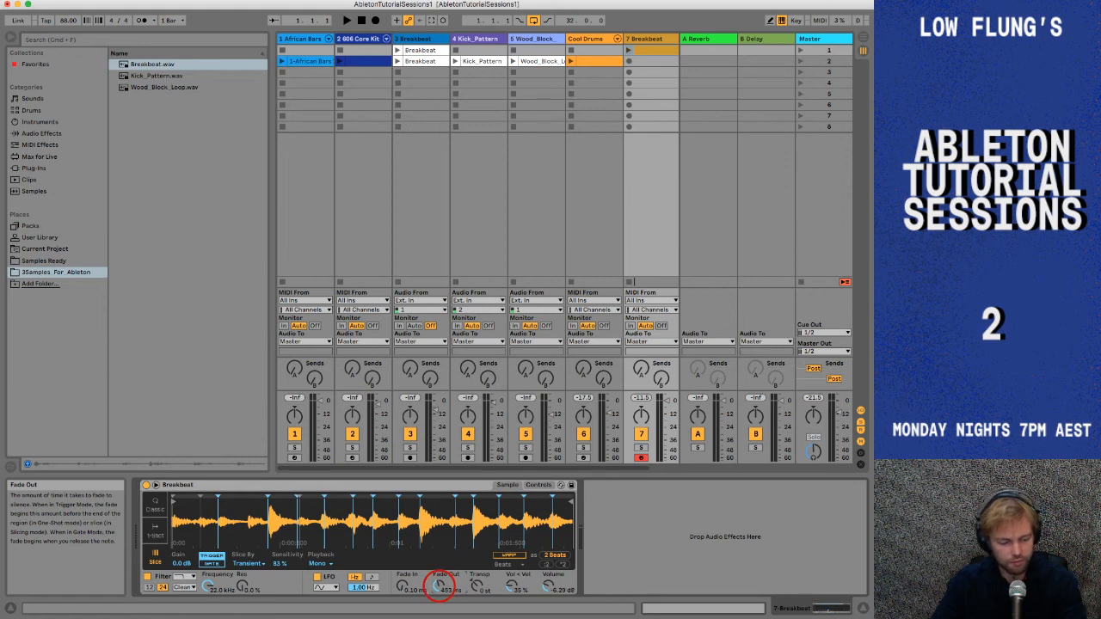
# - Set the Simpler's Fade Out to 186 ms while repeatedly playing the first and third slices
pyautogui.press('a')
pyautogui.press('s')
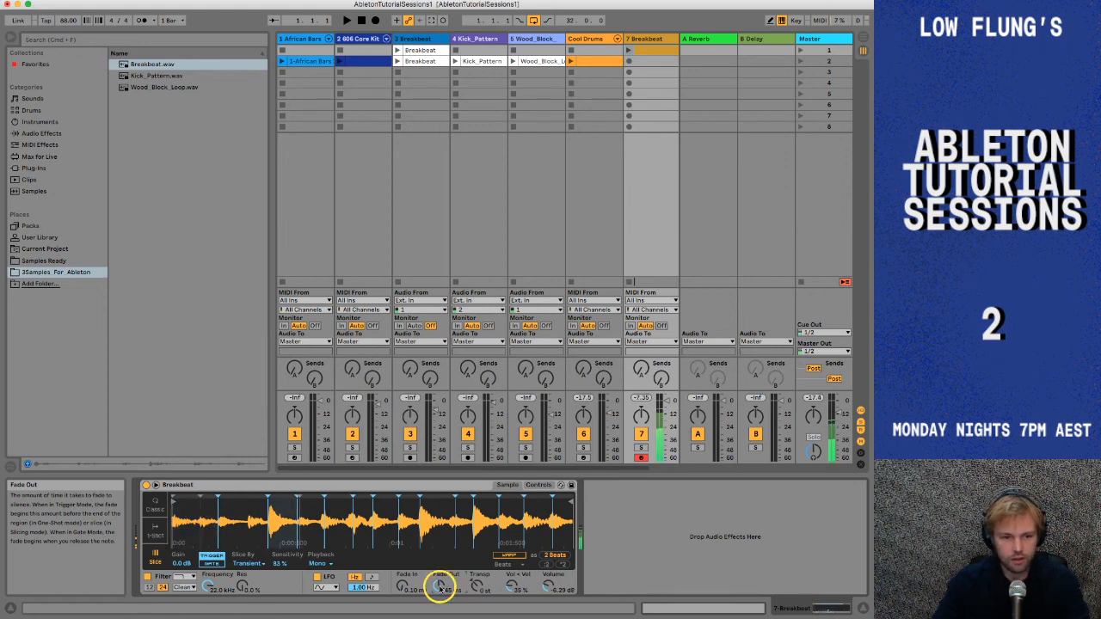
pyautogui.press('s')
pyautogui.moveTo(440, 586); pyautogui.dragTo(440, 587)
pyautogui.press('s')
pyautogui.press('s')
pyautogui.press('a')
pyautogui.press('s')
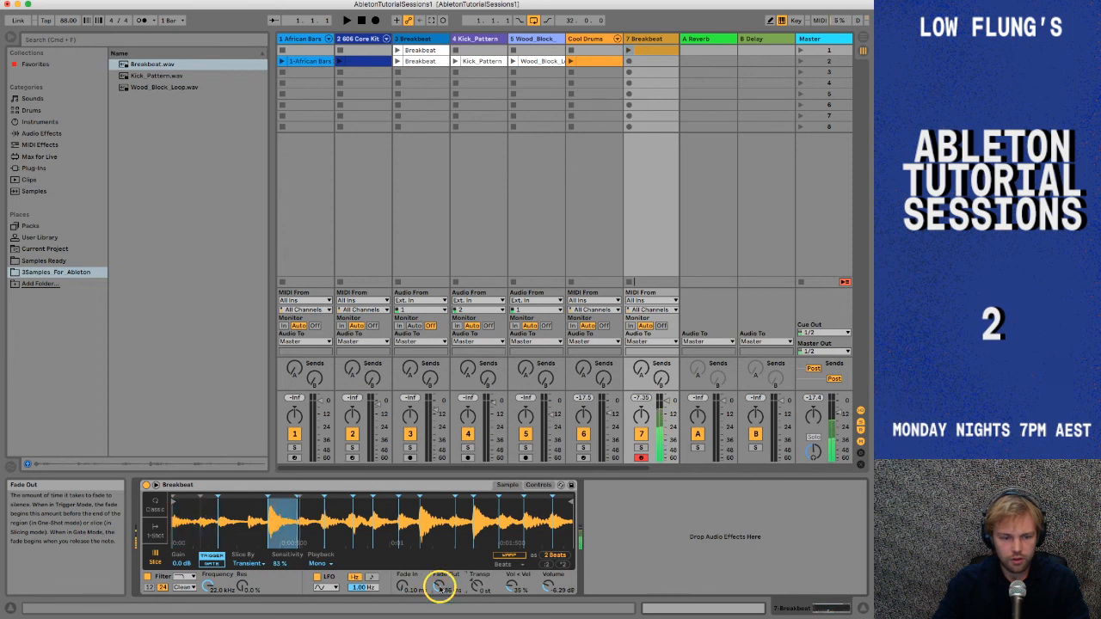
# - Play the slices that follow the third one and nudge the slice marker shortly past 0:00:500 slightly earlier
pyautogui.press('e')
pyautogui.press('d')
pyautogui.press('f')
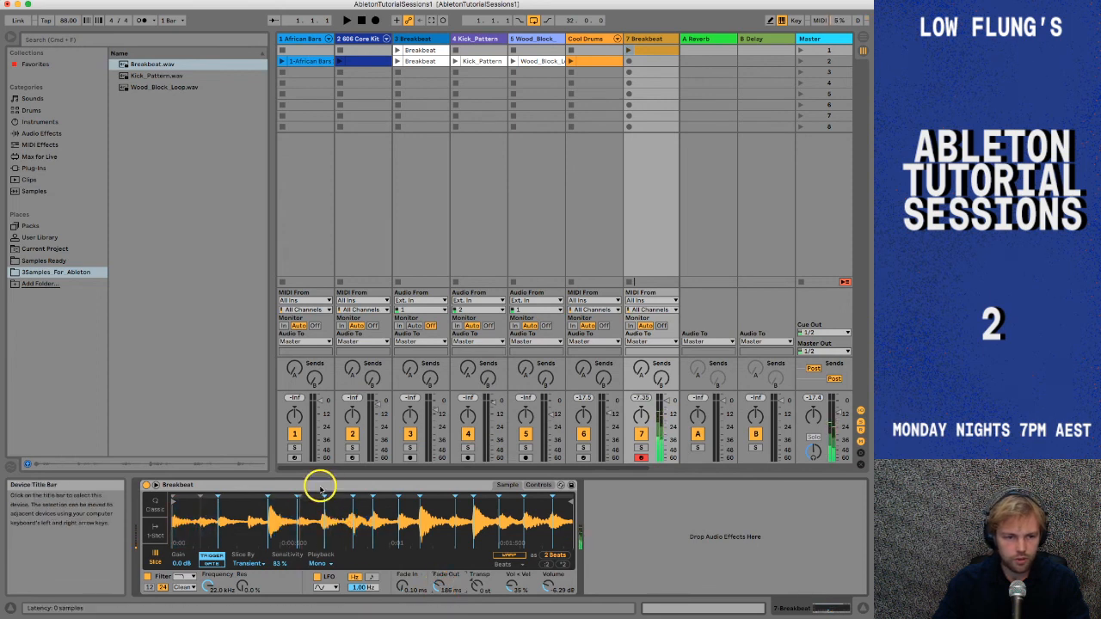
pyautogui.moveTo(320, 494); pyautogui.dragTo(319, 495)
# - Open the empty clip on the 7 Breakbeat track and add 1/16 C1 notes at 1.1, 1.2, 1.3 and 1.4
pyautogui.click(660, 52)
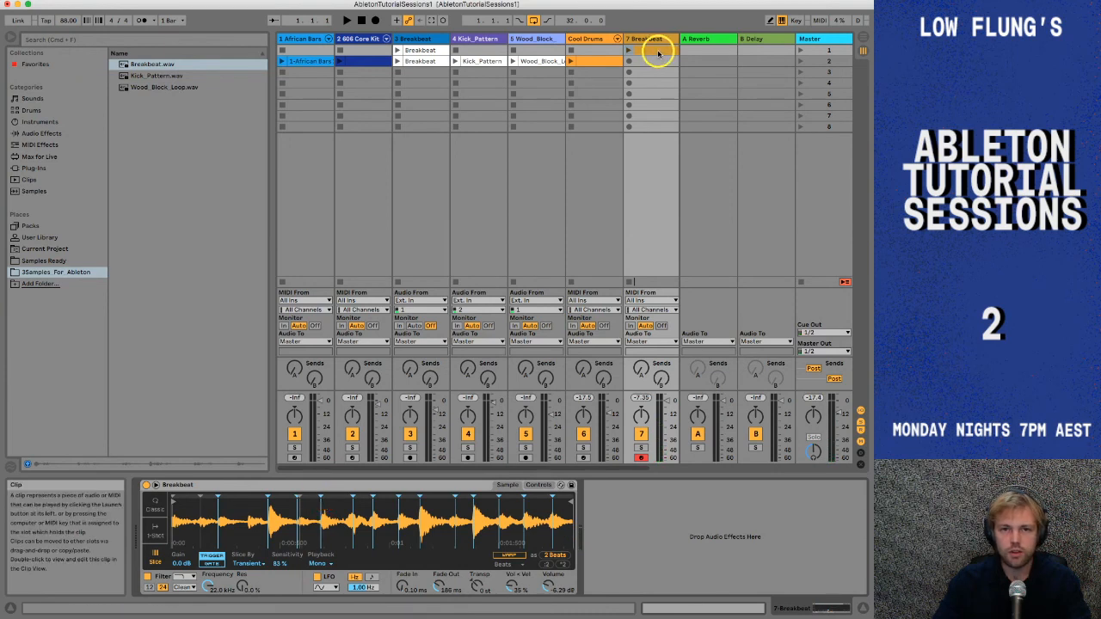
pyautogui.doubleClick(658, 53)
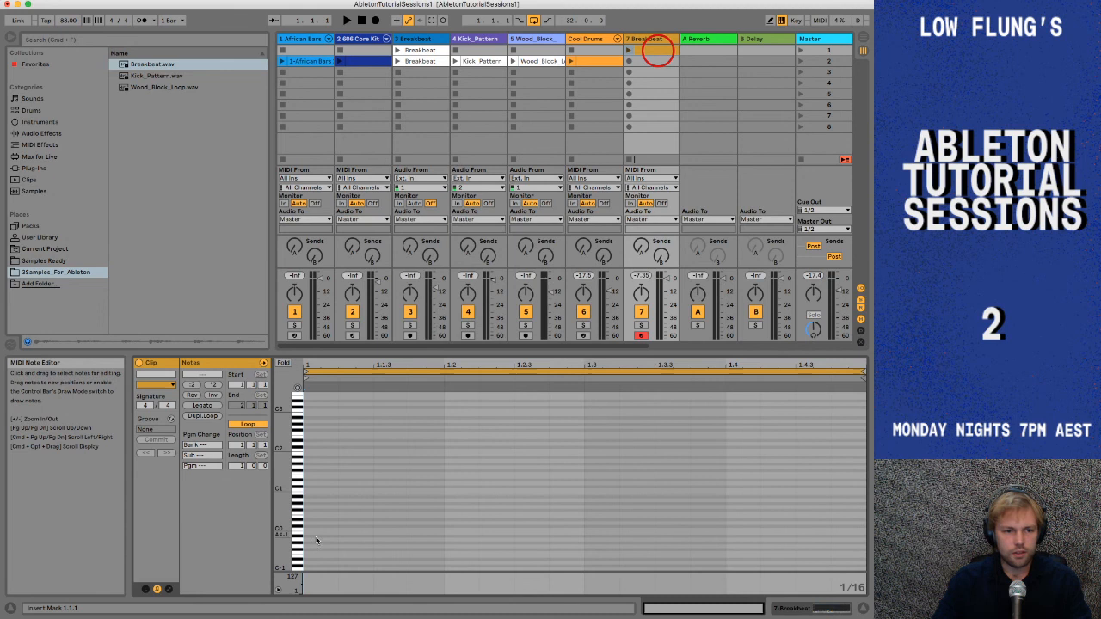
pyautogui.doubleClick(316, 491)
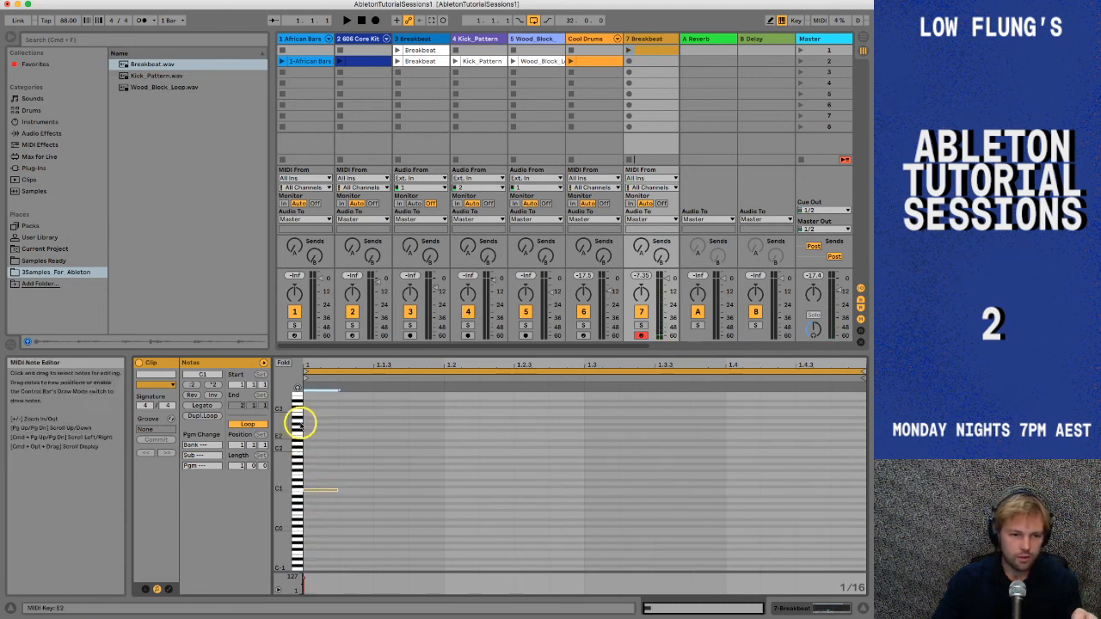
pyautogui.doubleClick(456, 490)
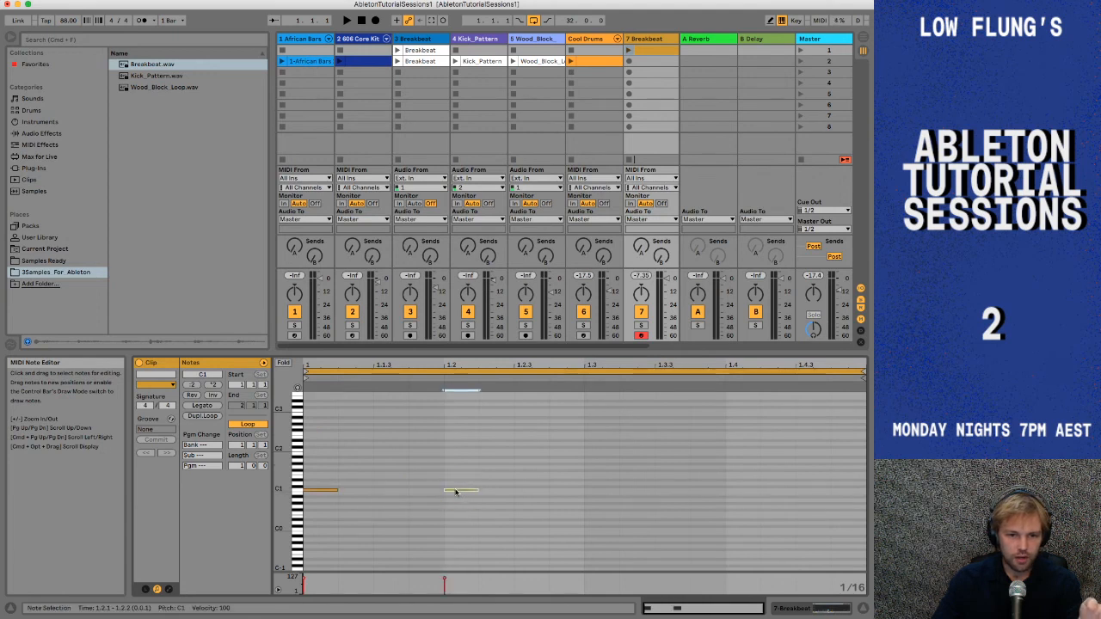
pyautogui.doubleClick(598, 491)
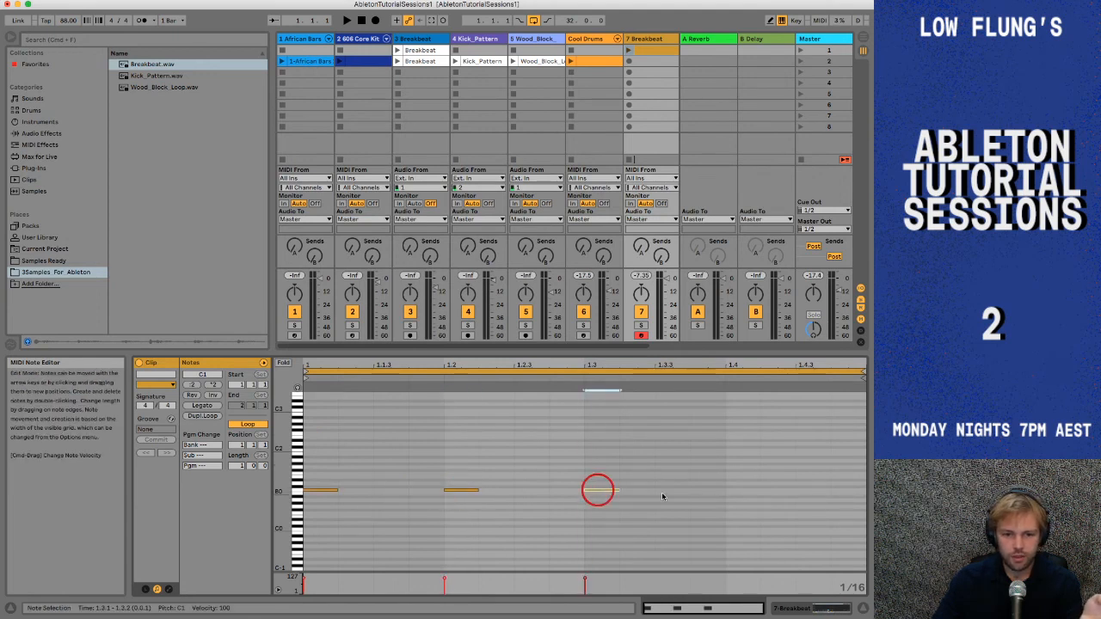
pyautogui.doubleClick(733, 491)
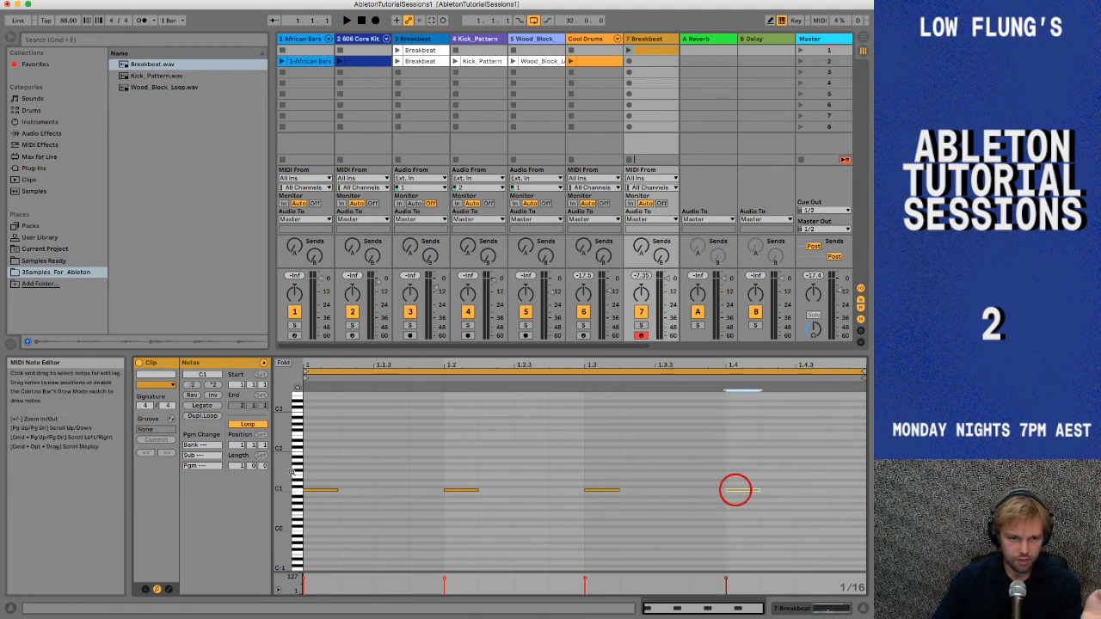
# - Launch the track 7 clip and replace its C1 note at 1.2 with a D1 note
pyautogui.moveTo(288, 471); pyautogui.dragTo(288, 474)
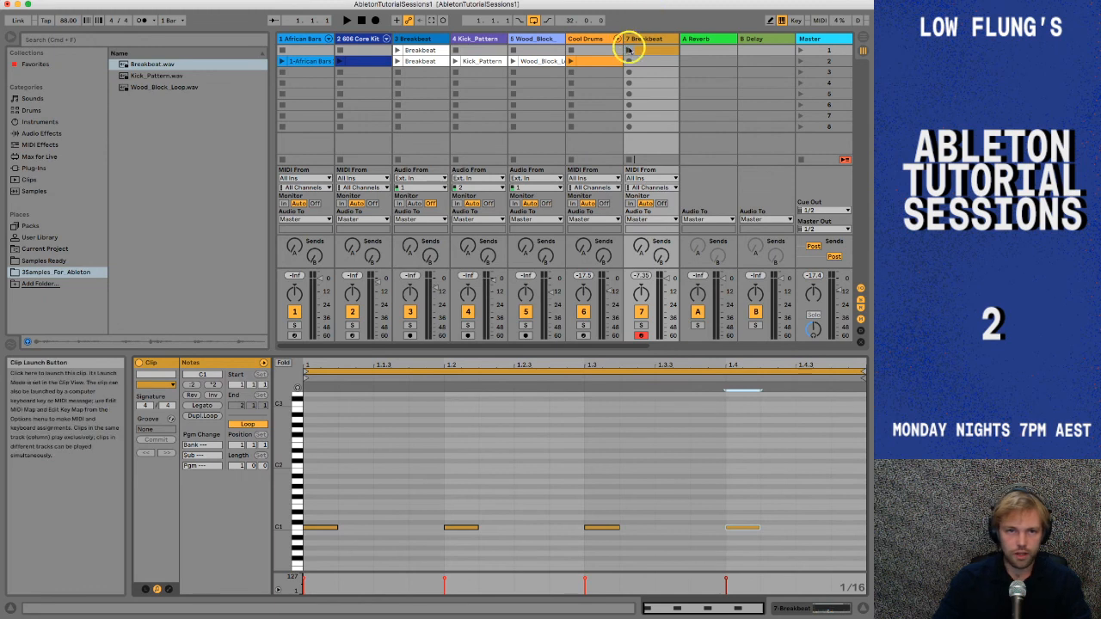
pyautogui.click(627, 49)
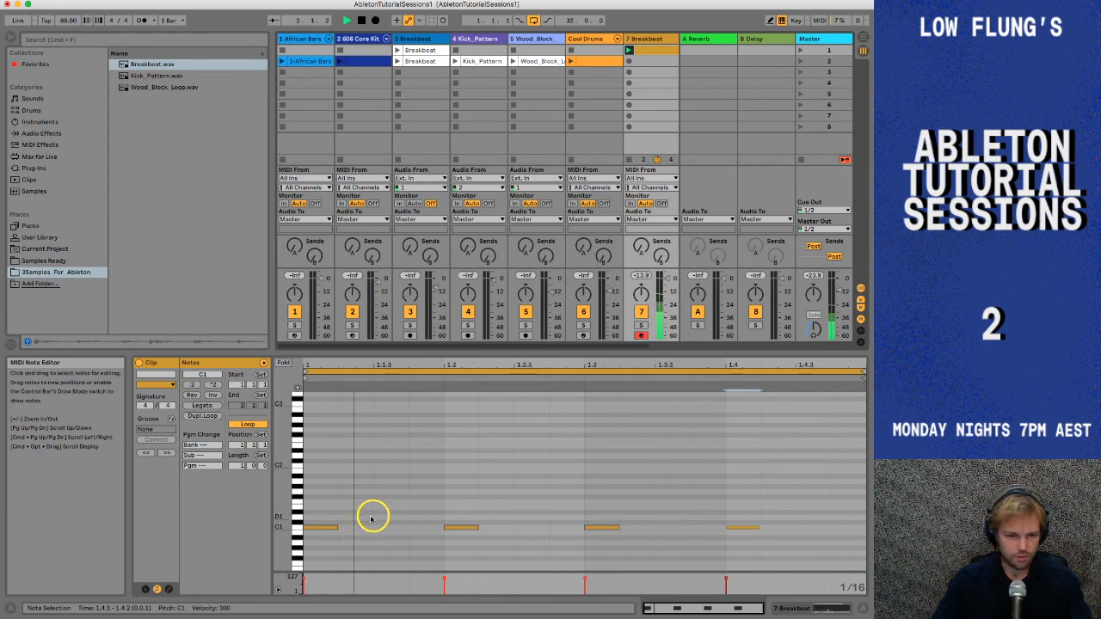
pyautogui.moveTo(381, 518); pyautogui.dragTo(455, 530)
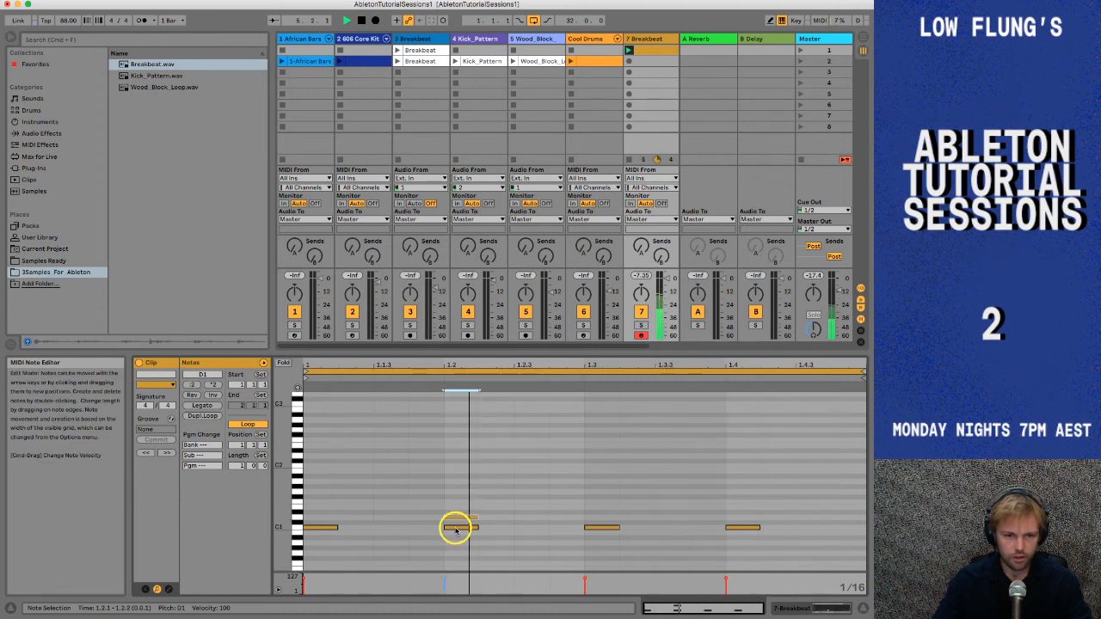
pyautogui.click(493, 521)
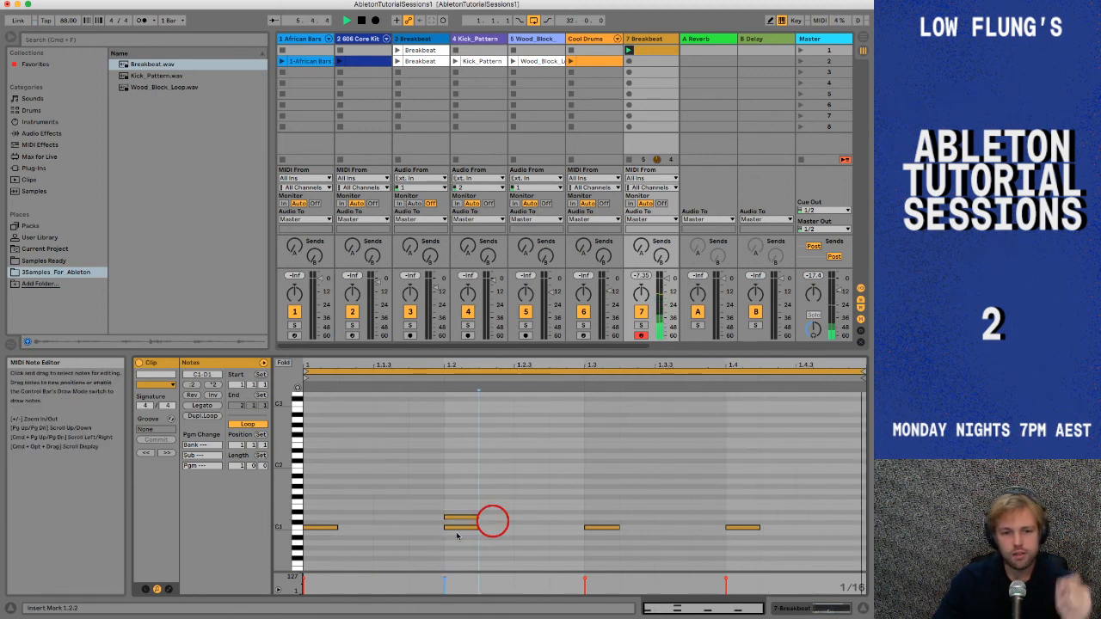
pyautogui.click(456, 528)
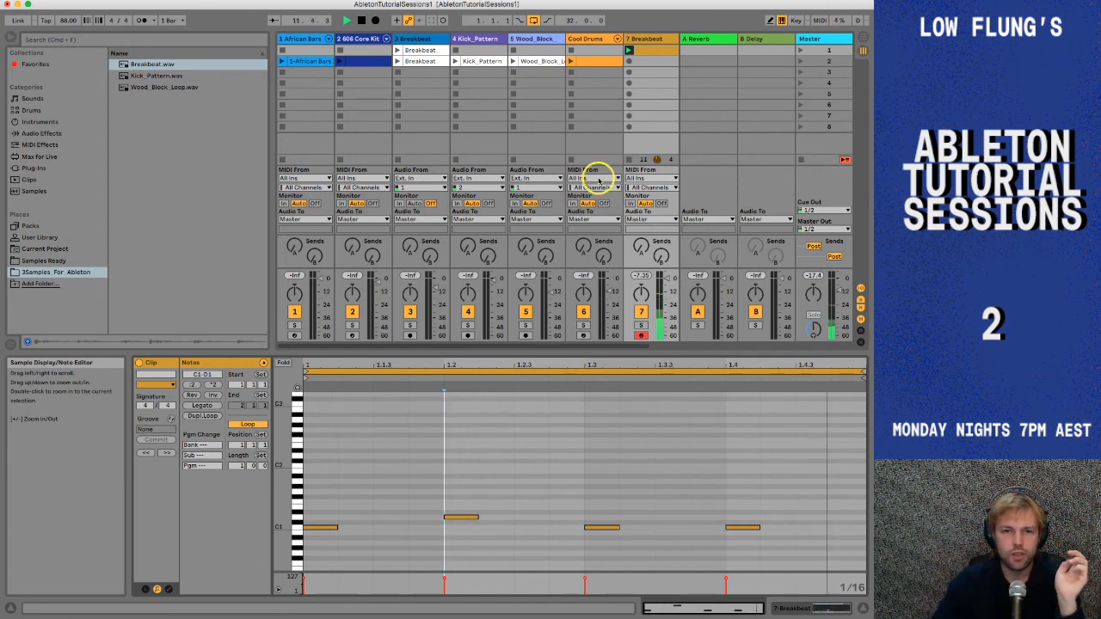
# - Return to the Breakbeat track's Simpler and set its slice playback to Poly with 6 voices
pyautogui.click(649, 39)
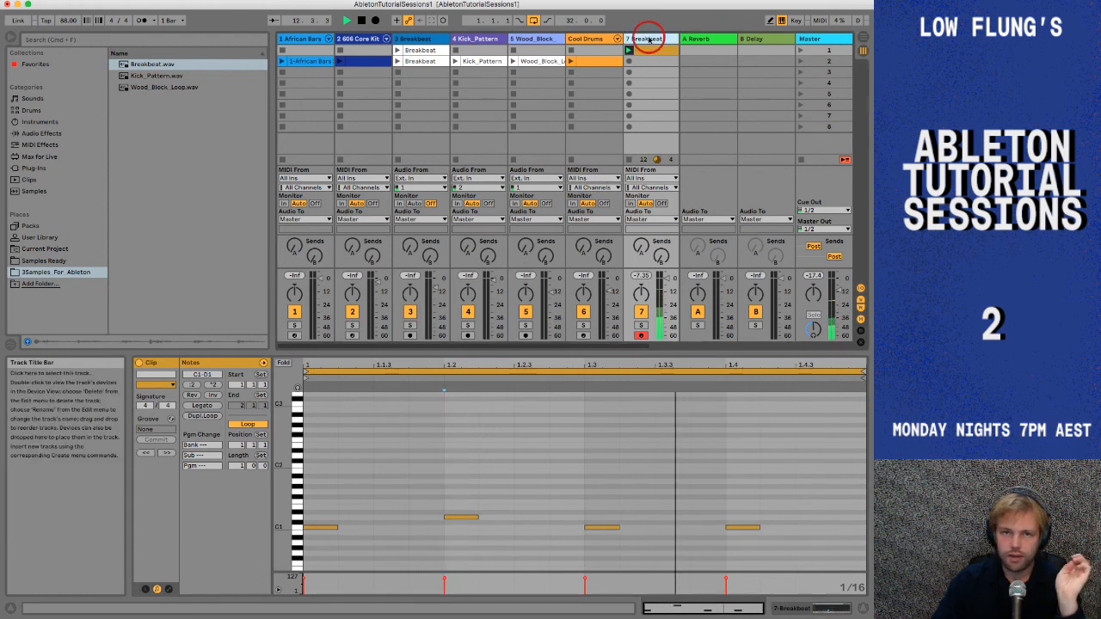
pyautogui.click(648, 39)
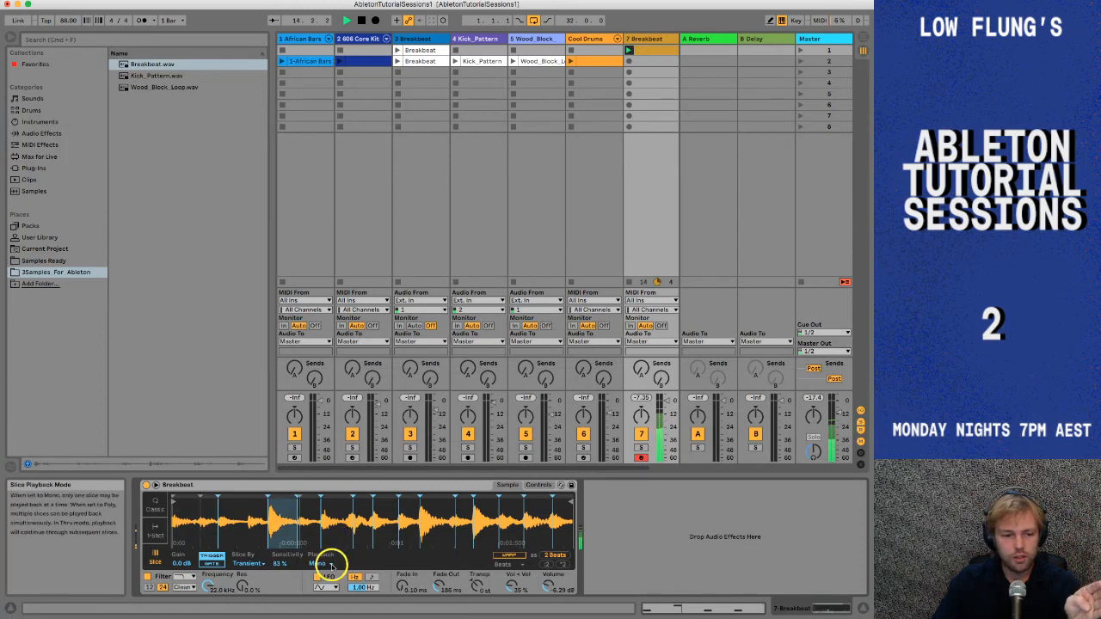
pyautogui.click(648, 41)
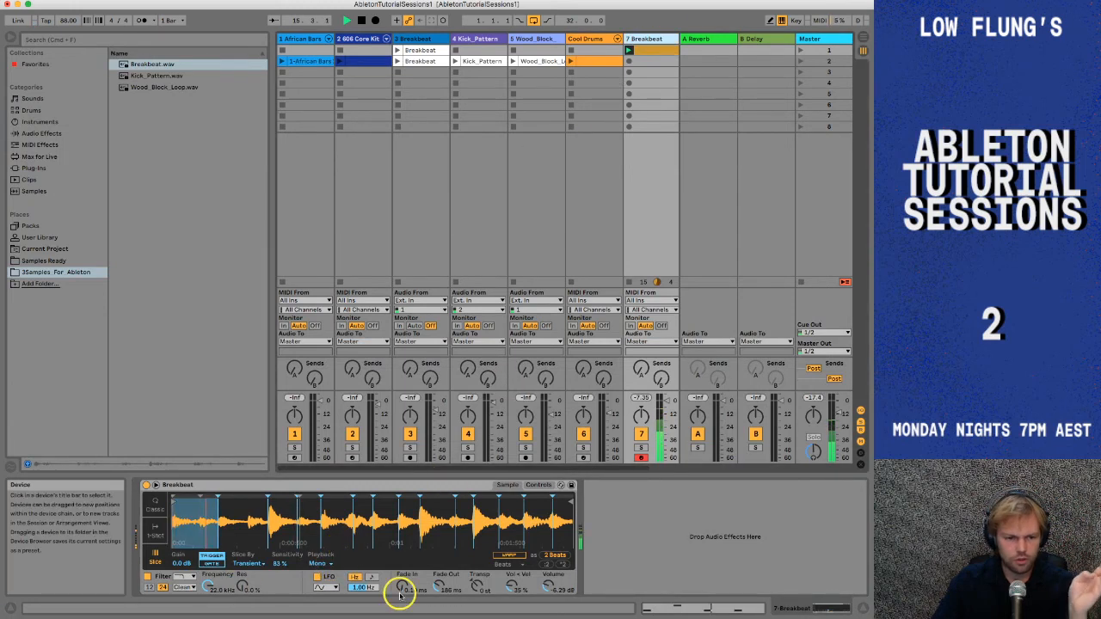
pyautogui.click(325, 564)
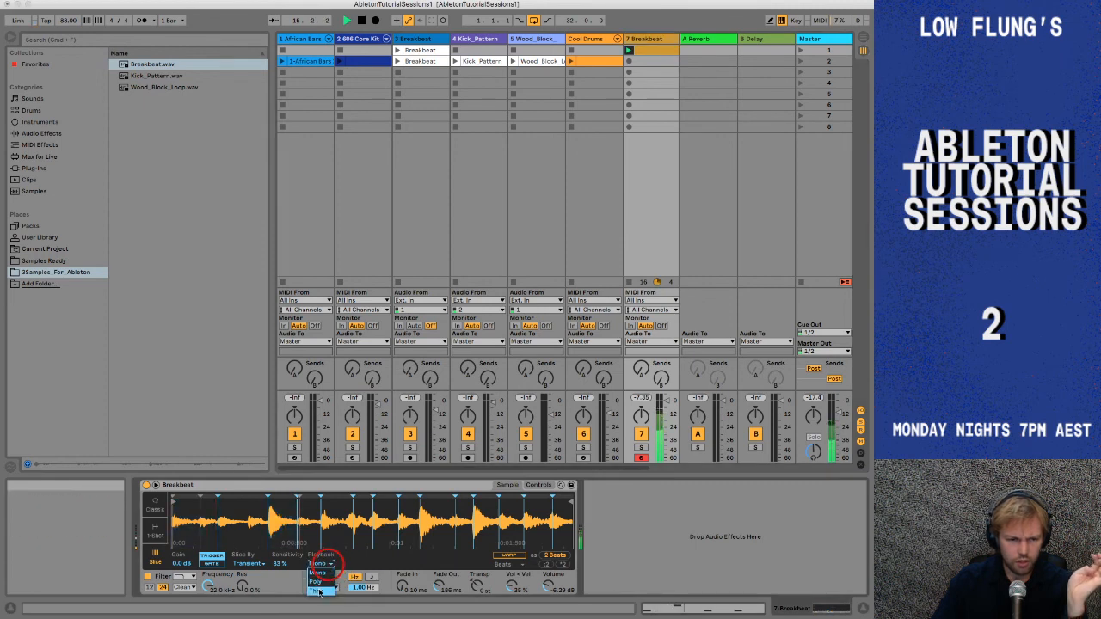
pyautogui.click(319, 583)
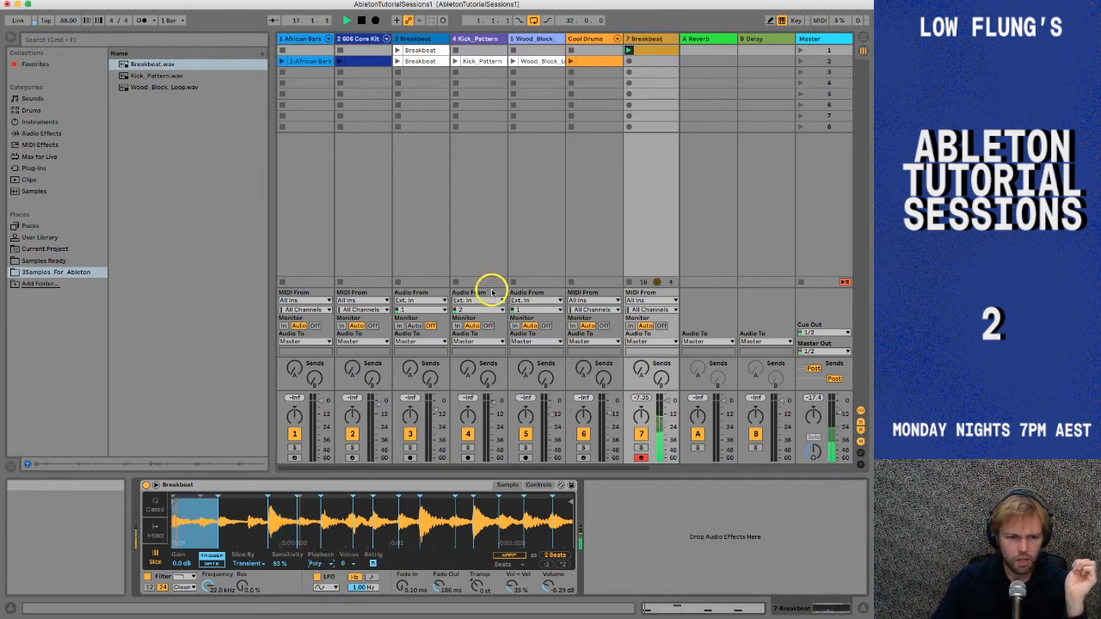
pyautogui.click(346, 563)
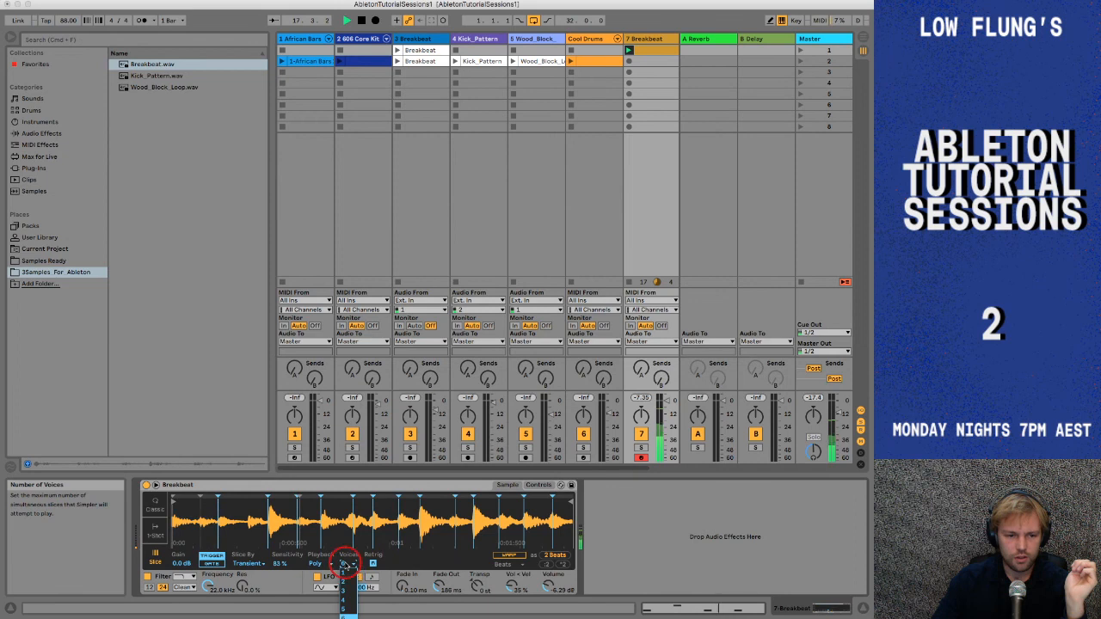
pyautogui.click(348, 608)
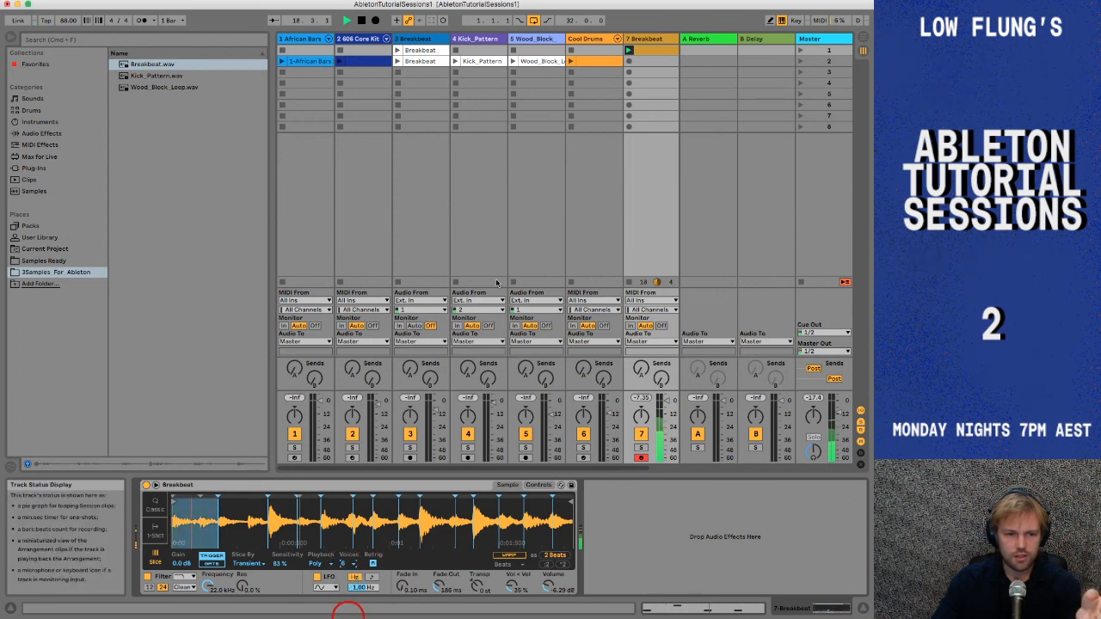
# - Reopen the track 7 clip and layer C1 and D1 by adding D1 at 1.4 and C1 at 1.2
pyautogui.click(651, 50)
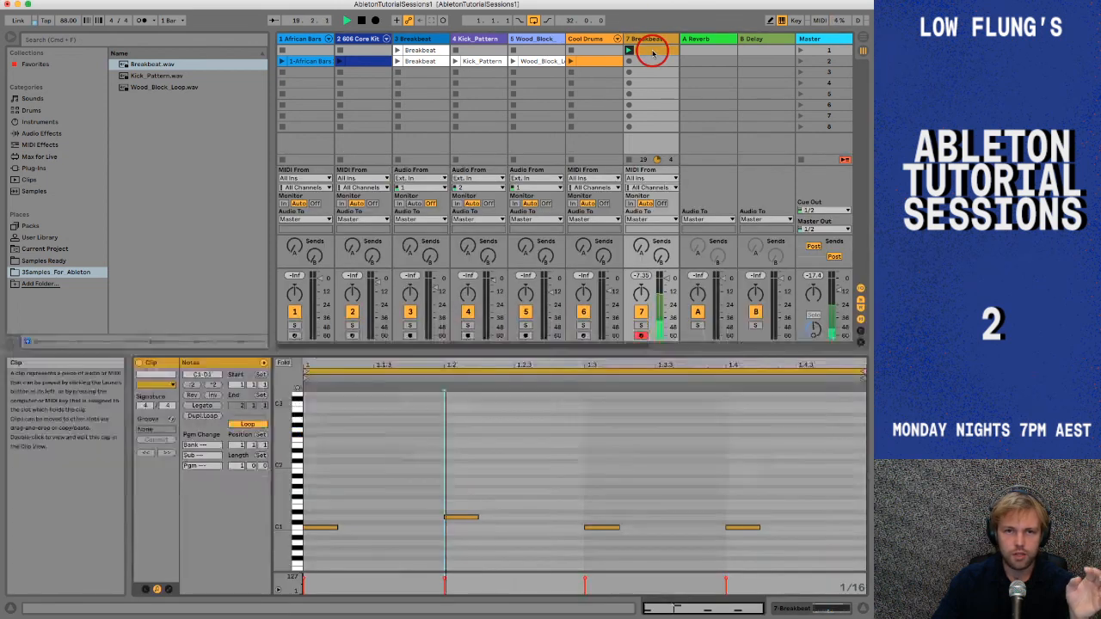
pyautogui.doubleClick(738, 518)
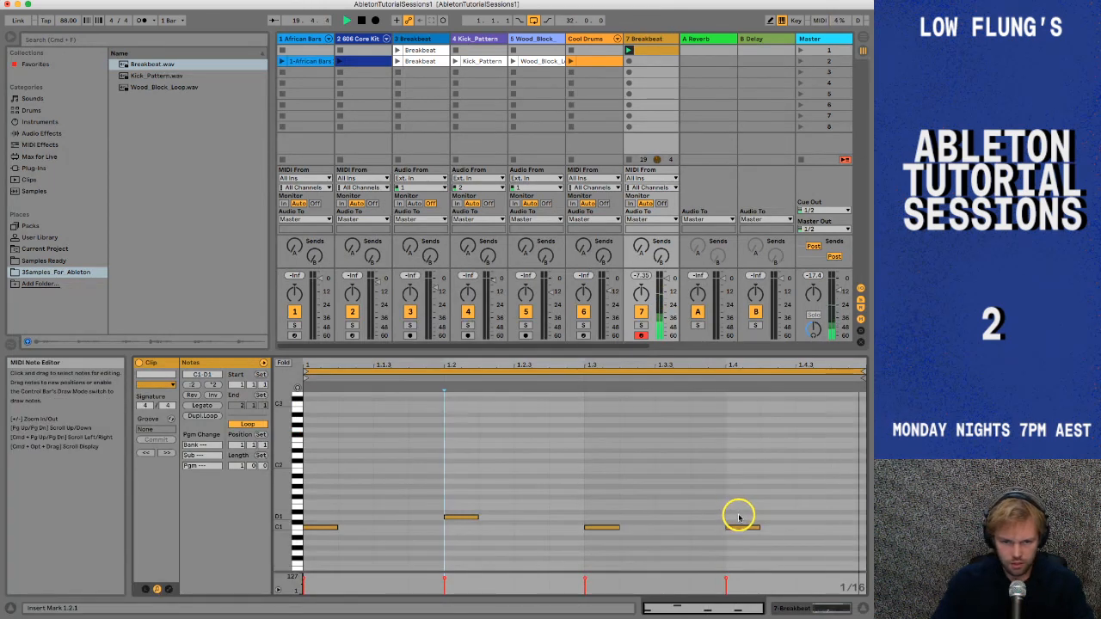
pyautogui.click(479, 528)
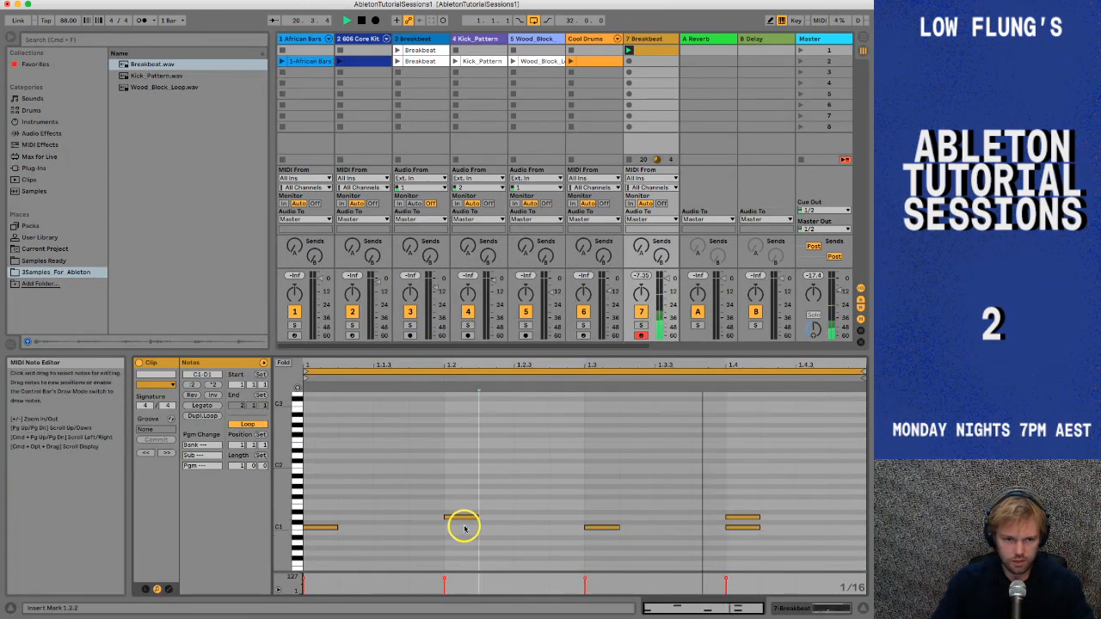
pyautogui.doubleClick(464, 528)
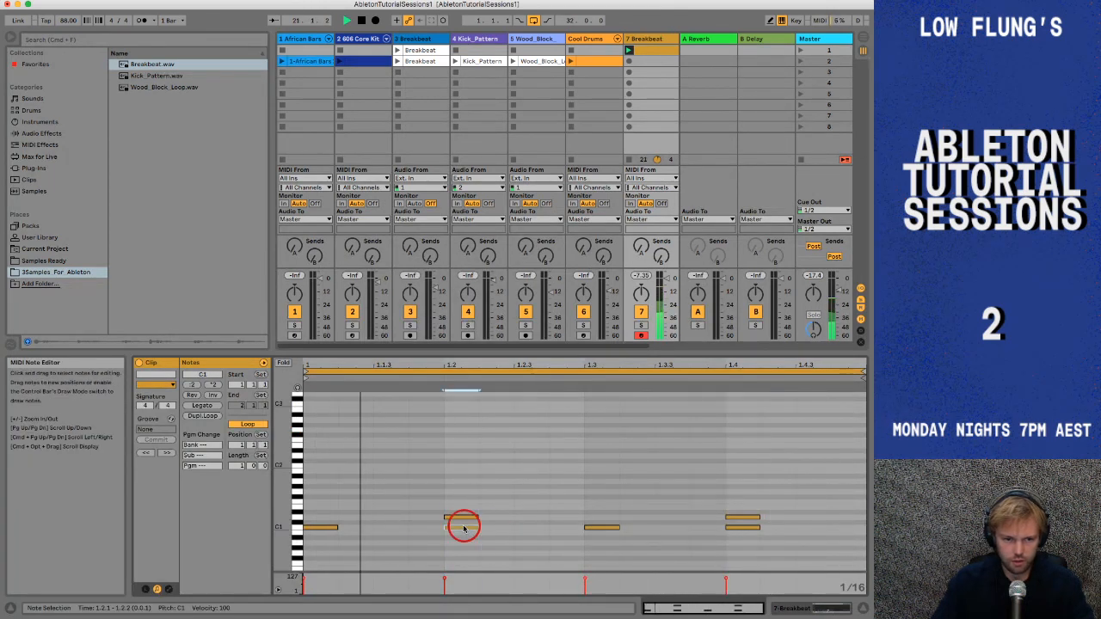
# - Add off-beat notes to the playing clip: F1 at 1.1.3 and F#1 at 1.2.3 and 1.3.3
pyautogui.click(383, 521)
pyautogui.doubleClick(388, 508)
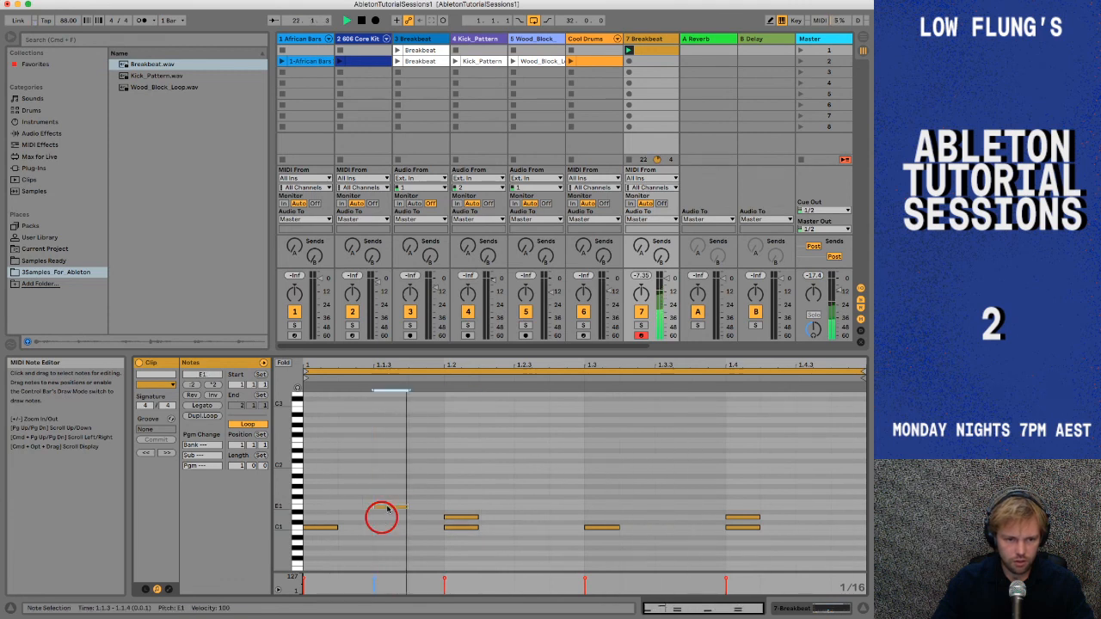
pyautogui.click(396, 506)
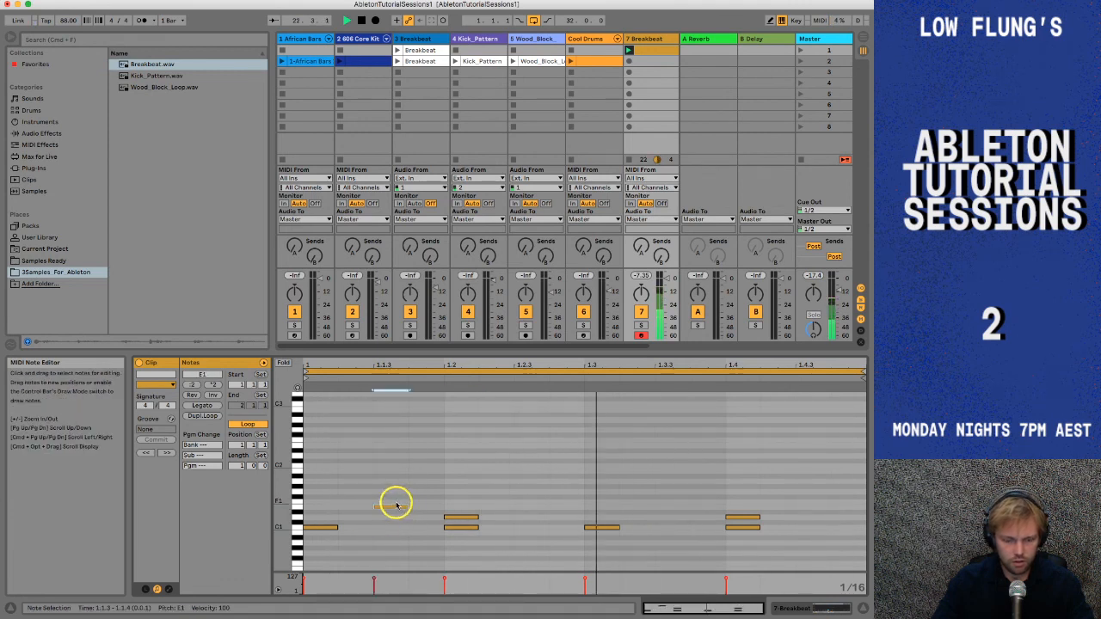
pyautogui.doubleClick(530, 499)
pyautogui.doubleClick(652, 497)
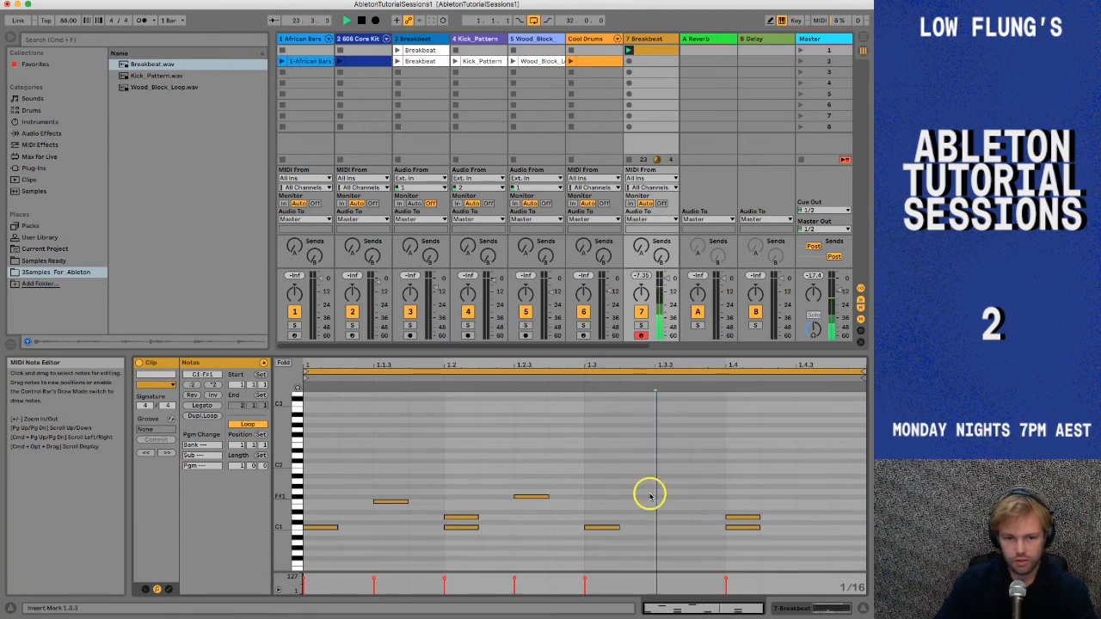
pyautogui.moveTo(650, 496); pyautogui.dragTo(675, 499)
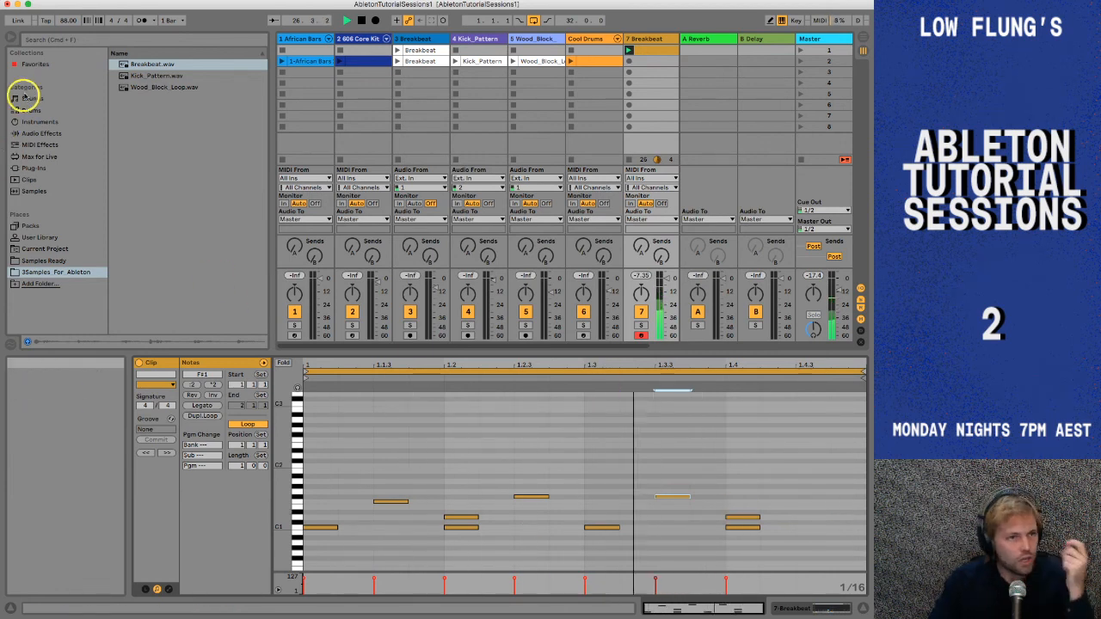
# - Find Simpler in the browser's instruments category and bring the Breakbeat track's Simpler back into view
pyautogui.click(35, 121)
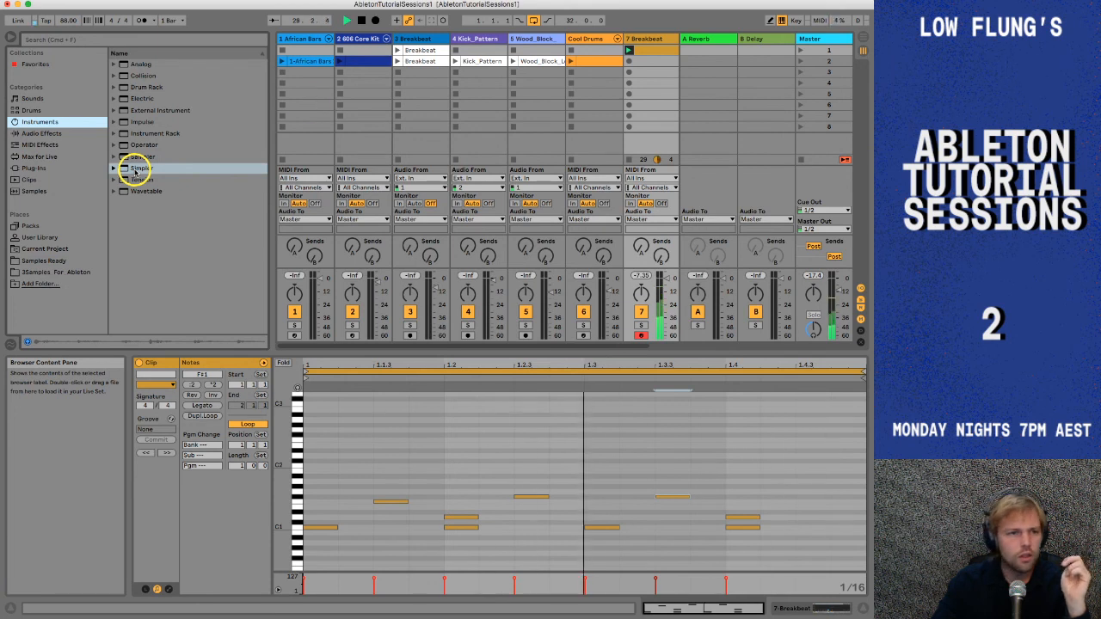
pyautogui.doubleClick(645, 40)
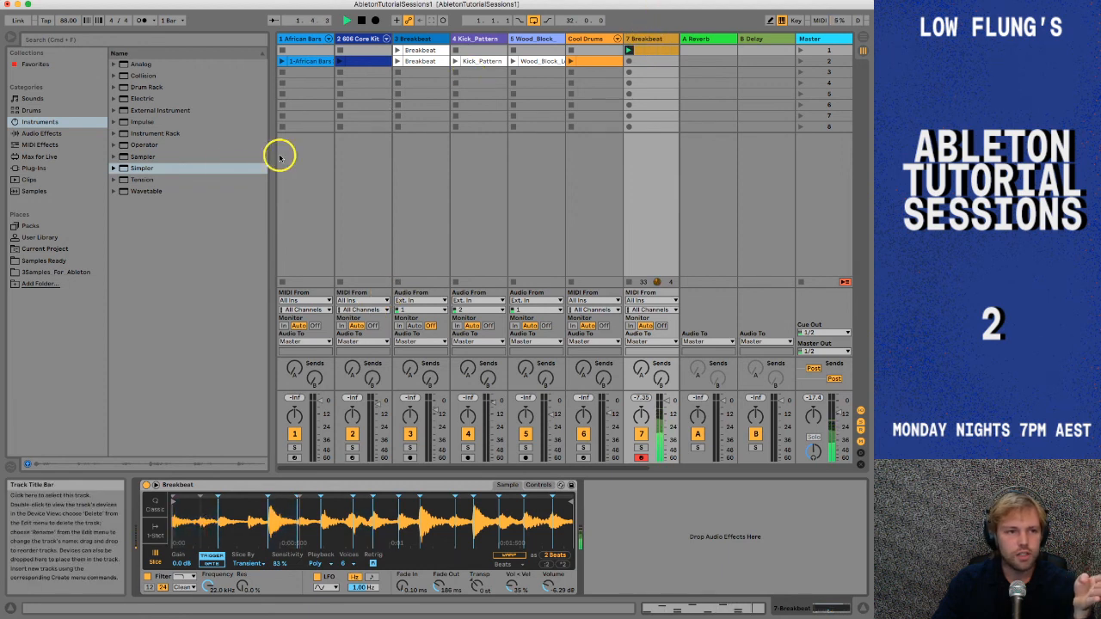
# - Open the track 7 clip and add G1 notes at 1.2.4 and 1.4.3, trying and removing an E1 at 1.1.2
pyautogui.doubleClick(654, 40)
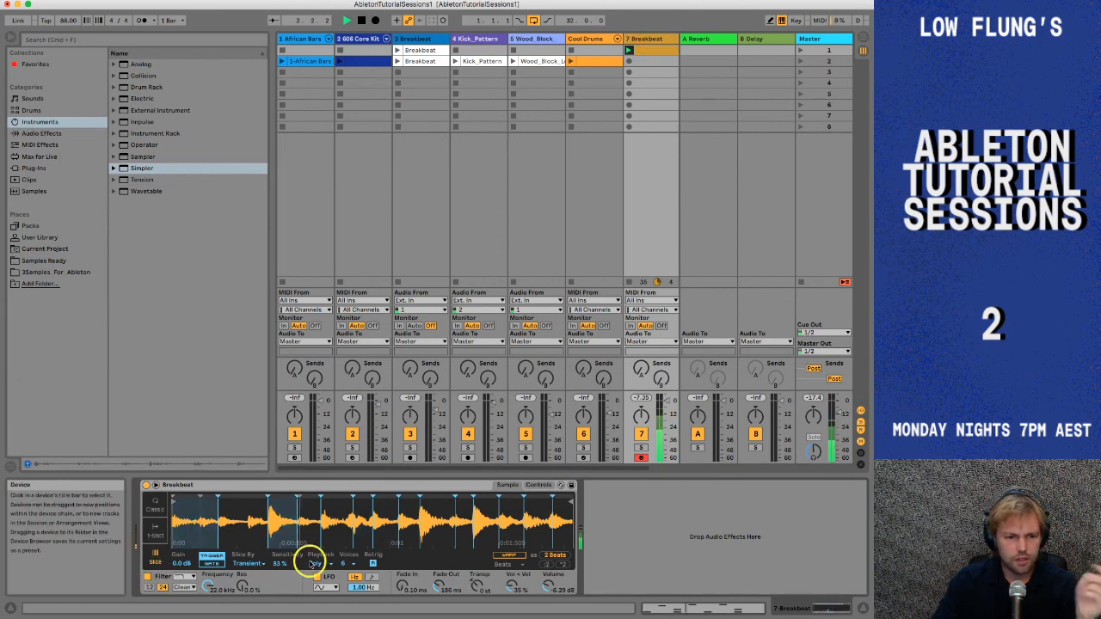
pyautogui.doubleClick(651, 50)
pyautogui.doubleClick(361, 508)
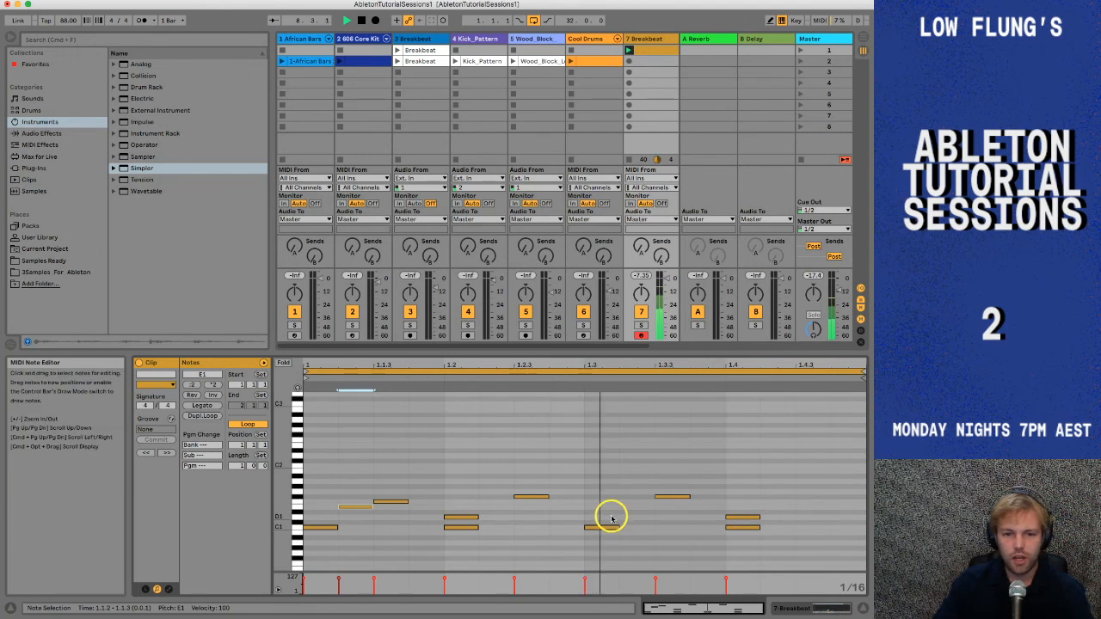
pyautogui.doubleClick(574, 492)
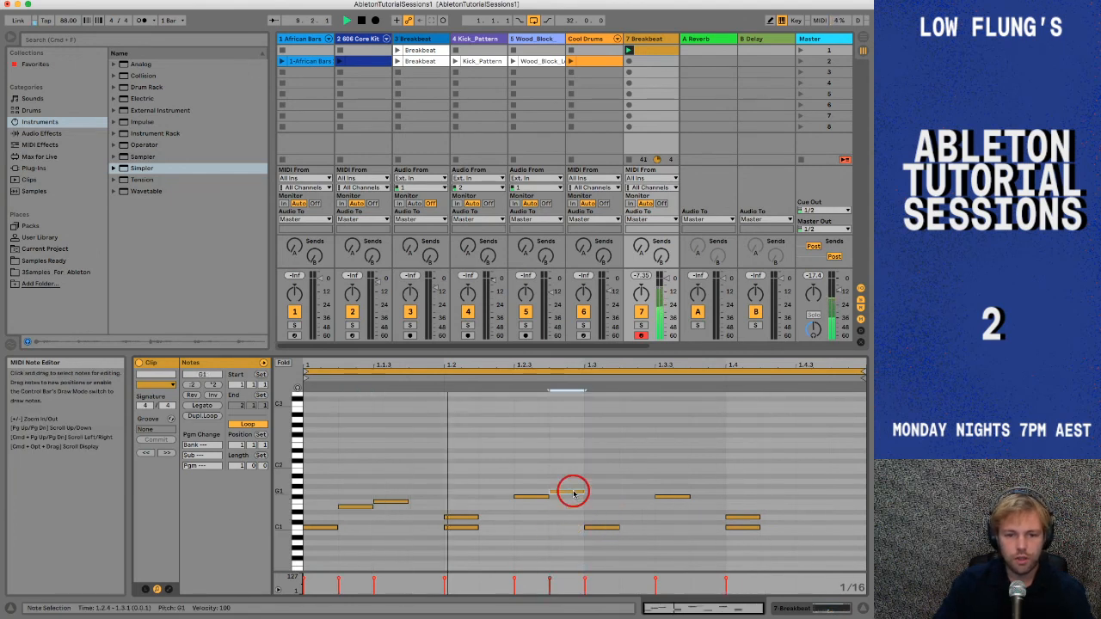
pyautogui.doubleClick(357, 507)
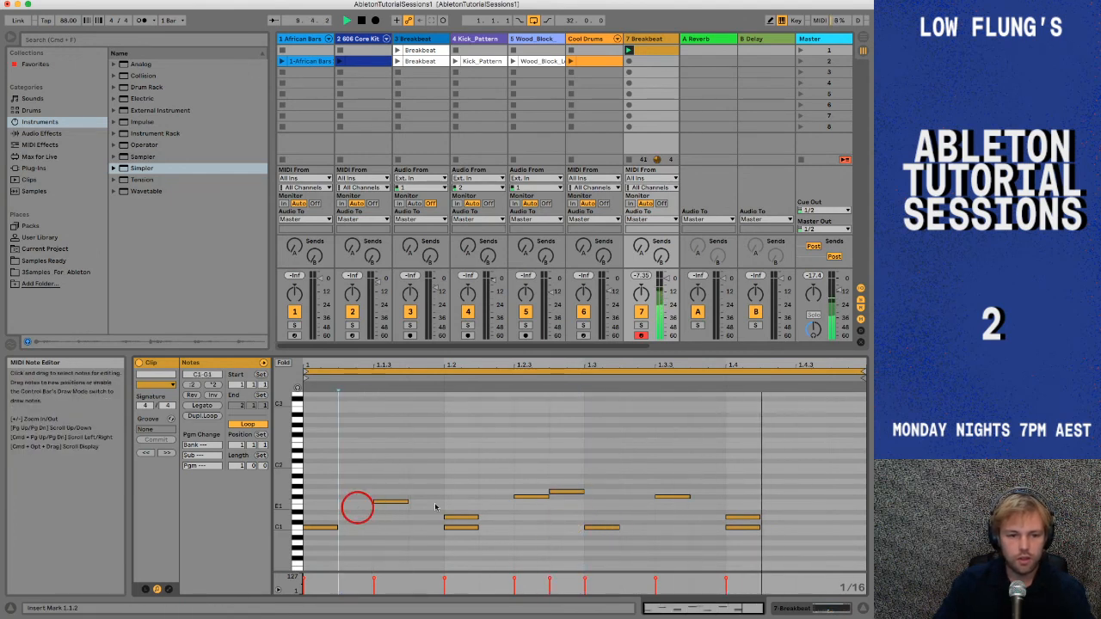
pyautogui.doubleClick(800, 493)
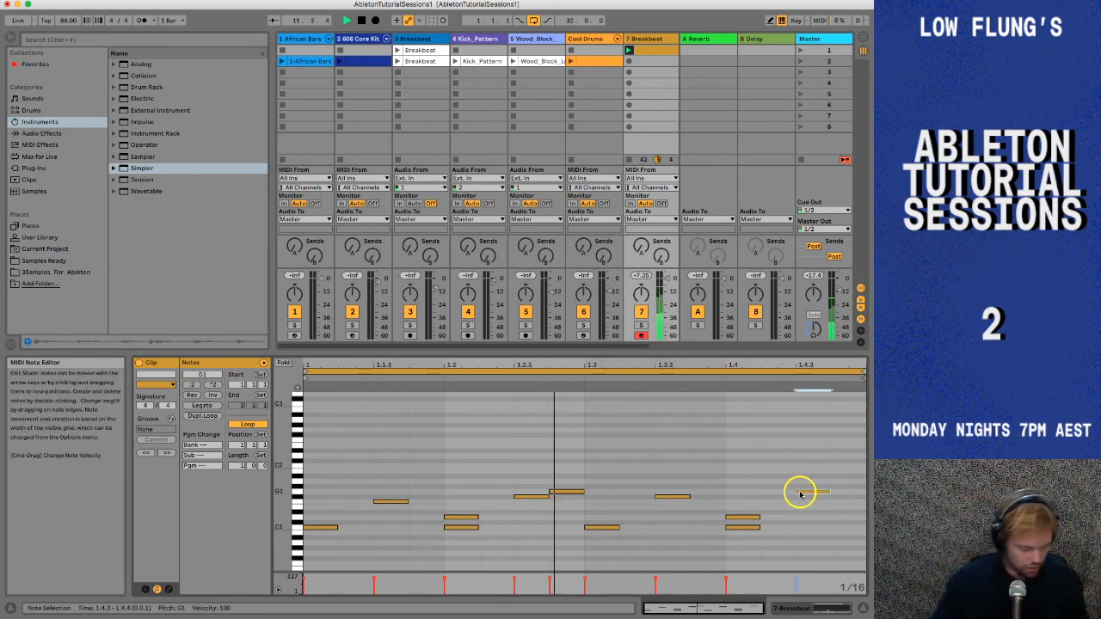
# - Disarm recording on the track 7 Breakbeat and bring its Simpler into view
pyautogui.click(658, 43)
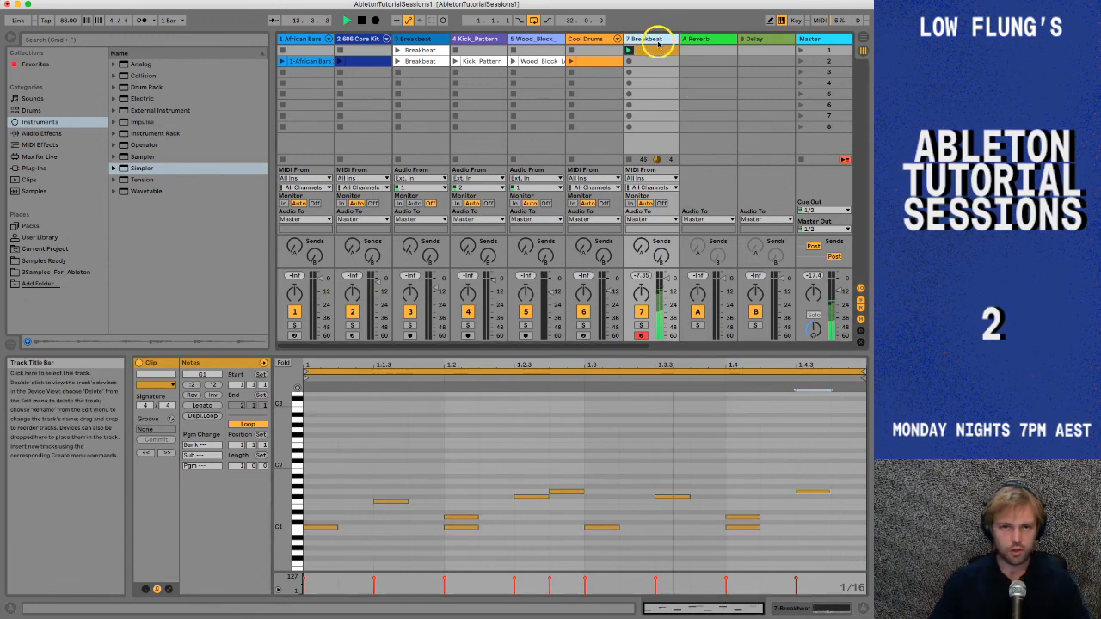
pyautogui.click(641, 335)
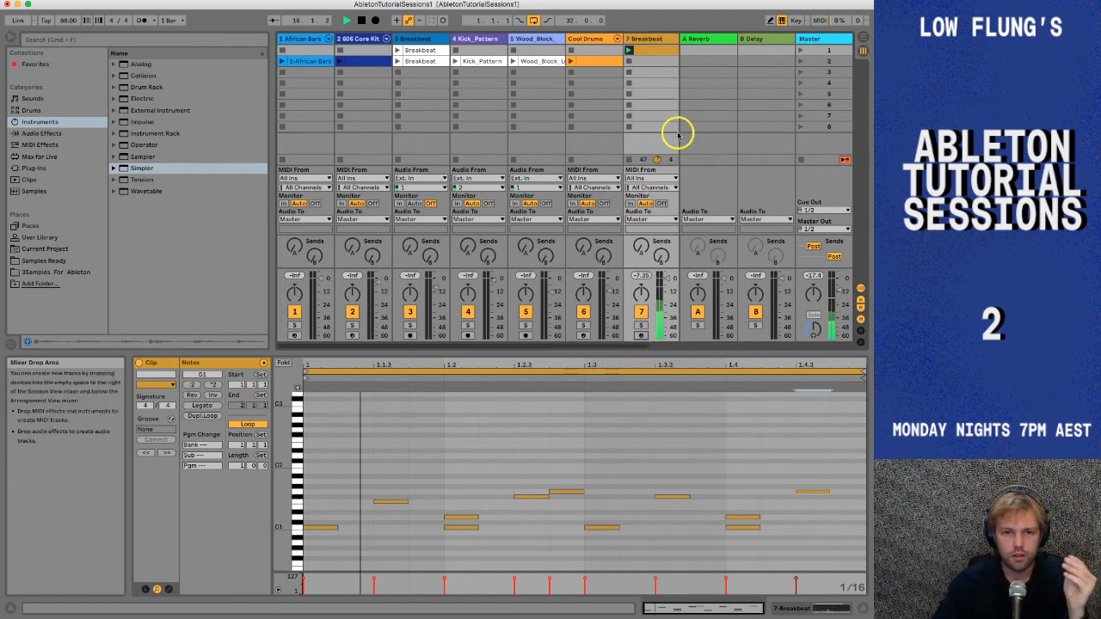
pyautogui.click(641, 40)
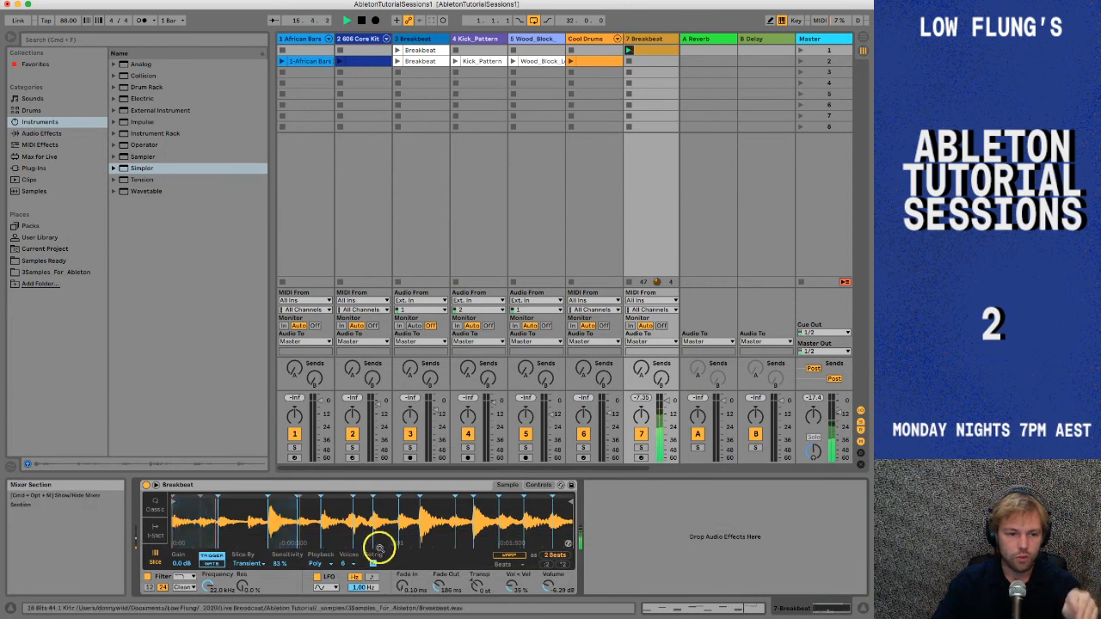
# - Try Mono playback and different slice sensitivities in the Simpler, returning it to Poly with sensitivity at 87%
pyautogui.moveTo(277, 566); pyautogui.dragTo(283, 563)
pyautogui.click(315, 565)
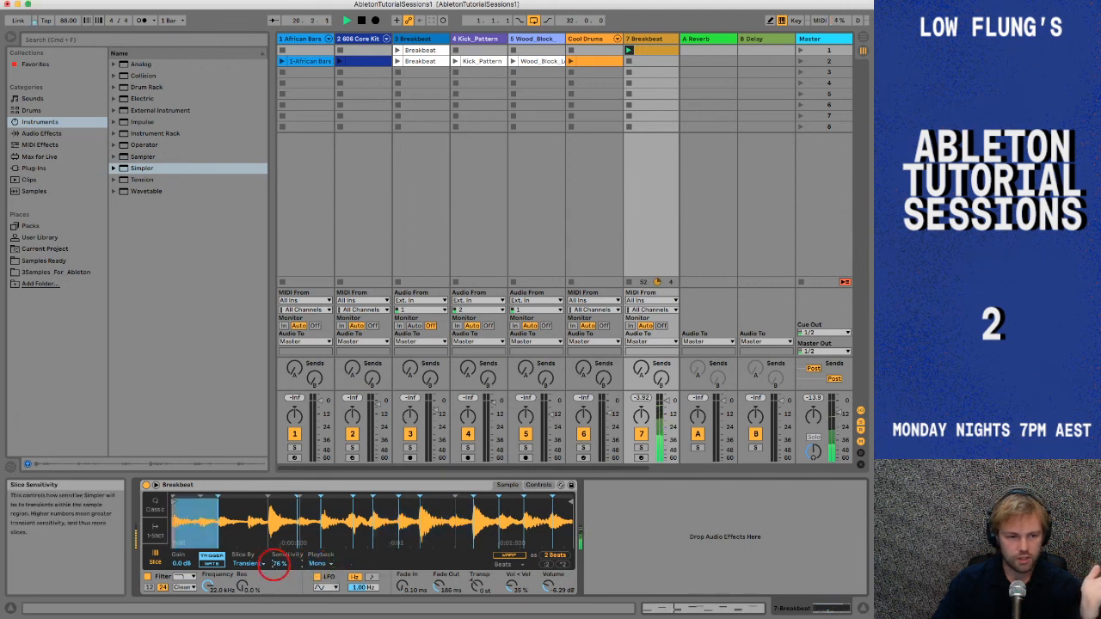
pyautogui.moveTo(274, 566); pyautogui.dragTo(274, 563)
pyautogui.click(317, 565)
pyautogui.click(318, 581)
pyautogui.moveTo(282, 565); pyautogui.dragTo(279, 564)
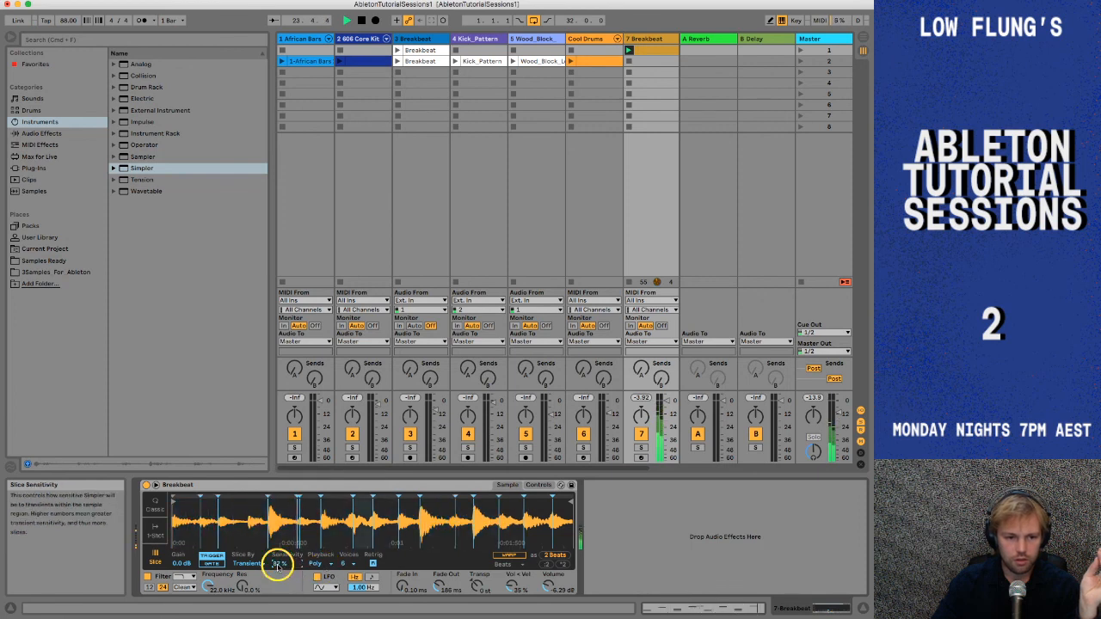
# - Shorten the Simpler's Fade Out to 52.3 ms, check the clip's notes, and return to the Simpler
pyautogui.moveTo(437, 586); pyautogui.dragTo(440, 586)
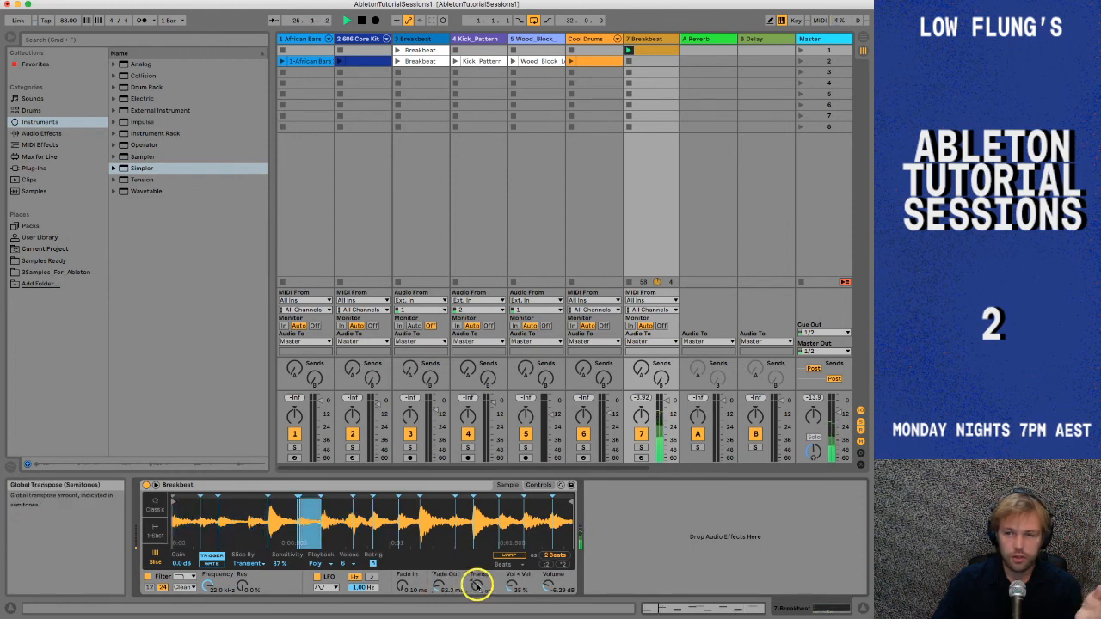
pyautogui.click(478, 586)
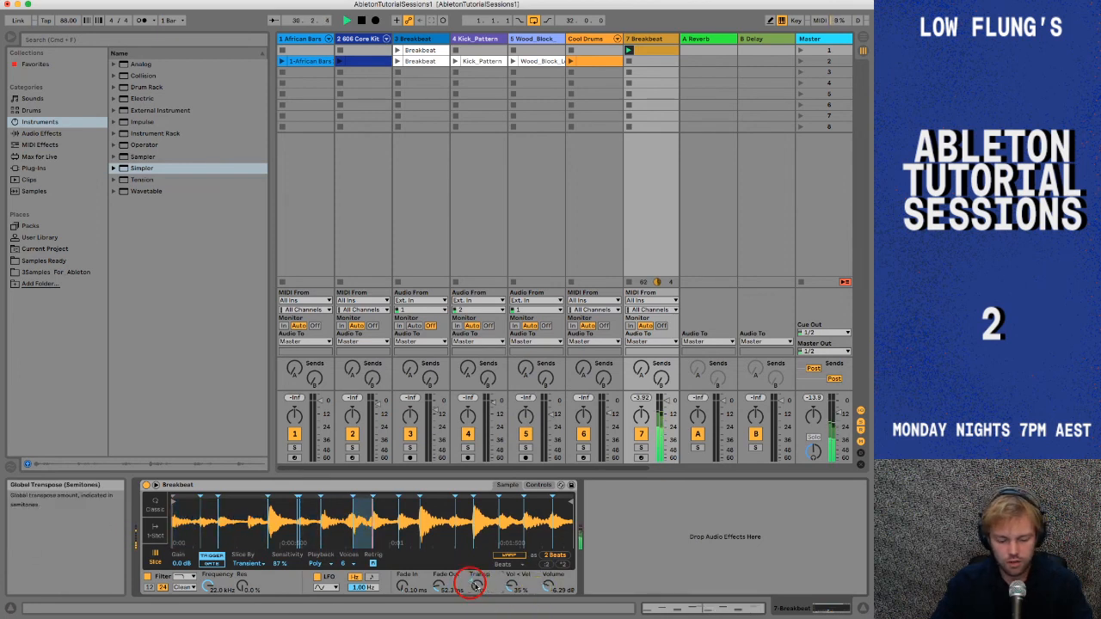
pyautogui.click(651, 544)
pyautogui.click(645, 42)
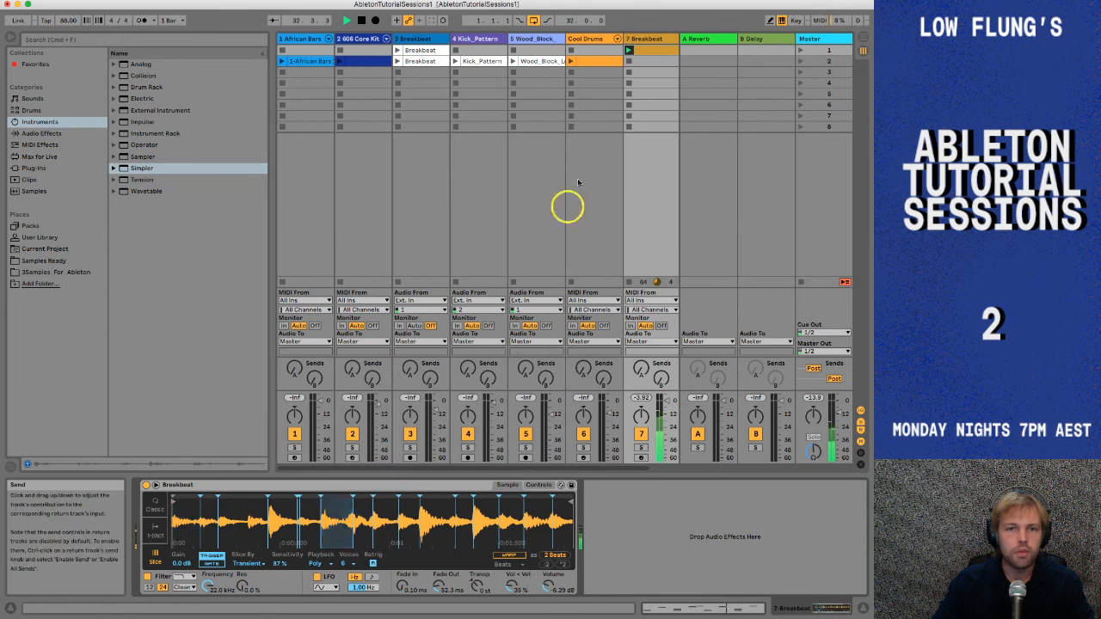
pyautogui.click(651, 55)
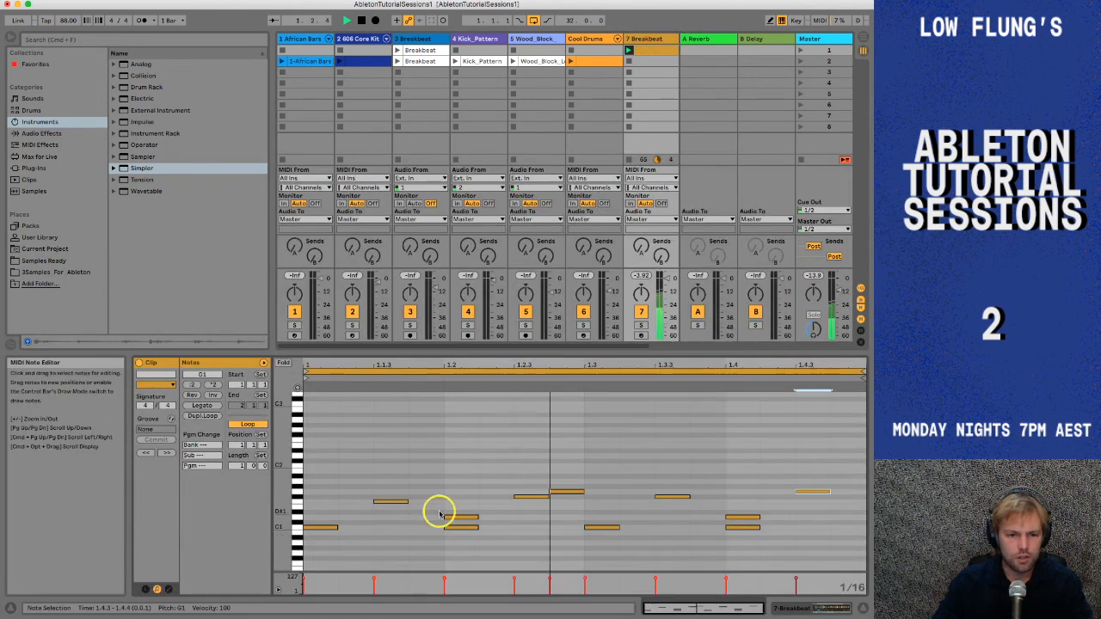
pyautogui.click(656, 41)
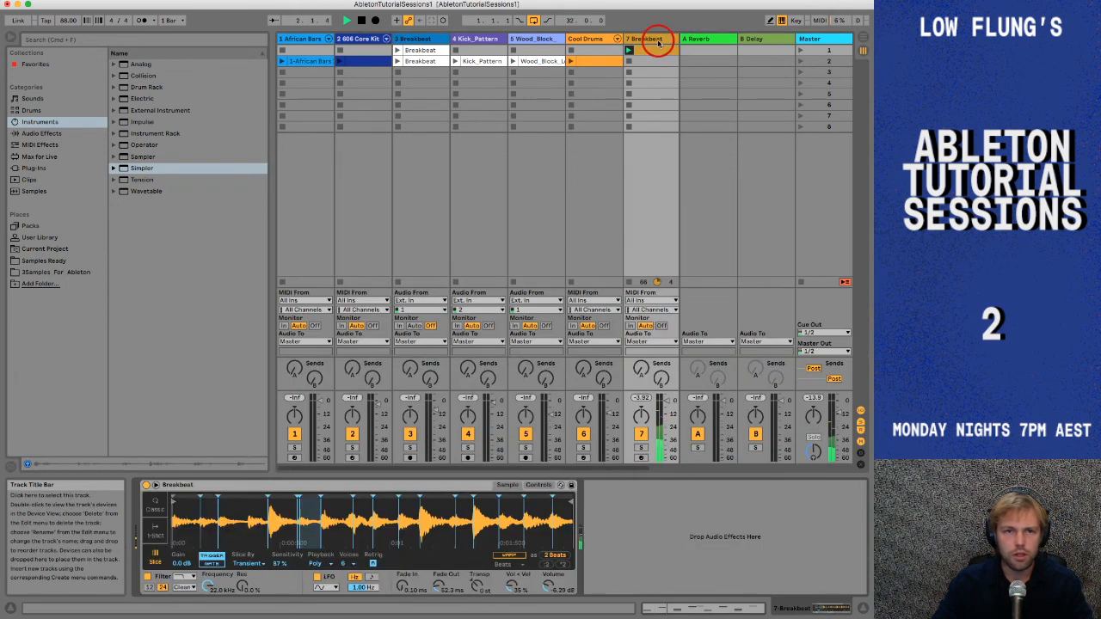
# - Set the Simpler's slice sensitivity to 82% and Fade Out to 125 ms, and lower the Breakbeat track's volume
pyautogui.moveTo(437, 586); pyautogui.dragTo(438, 587)
pyautogui.moveTo(273, 568)
pyautogui.mouseDown()
pyautogui.moveTo(279, 578)
pyautogui.moveTo(278, 564)
pyautogui.mouseUp()
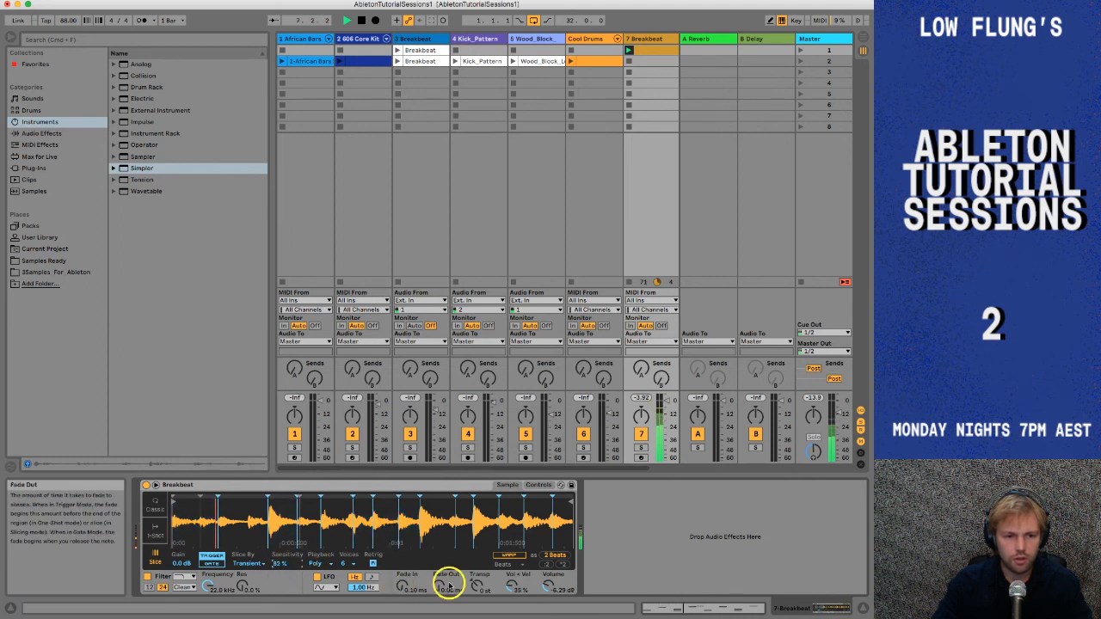
pyautogui.moveTo(438, 584); pyautogui.dragTo(439, 587)
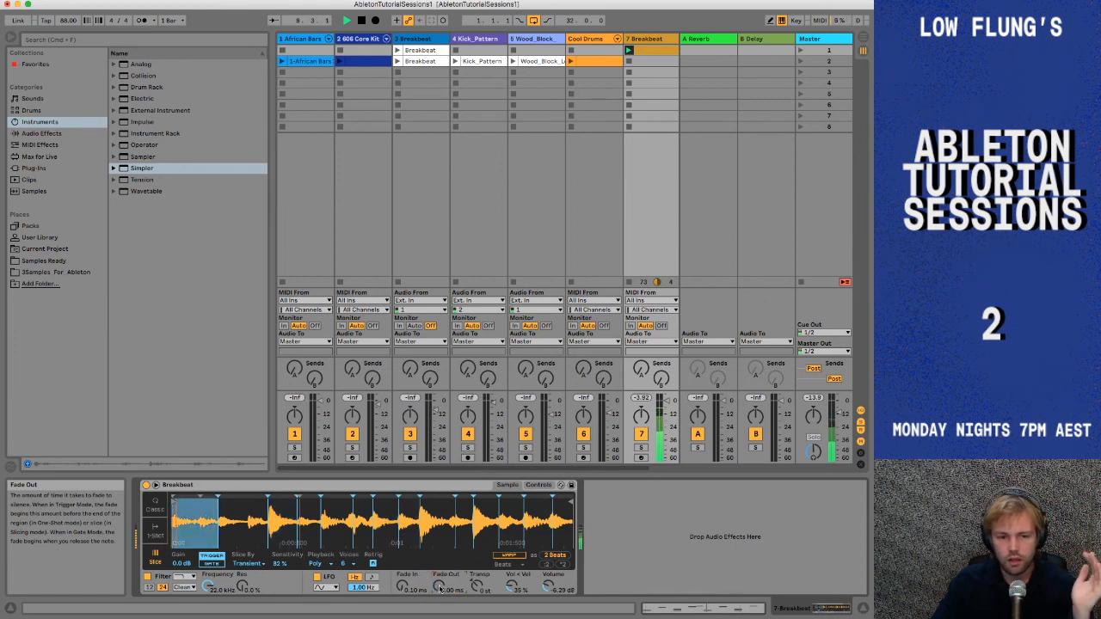
pyautogui.click(439, 587)
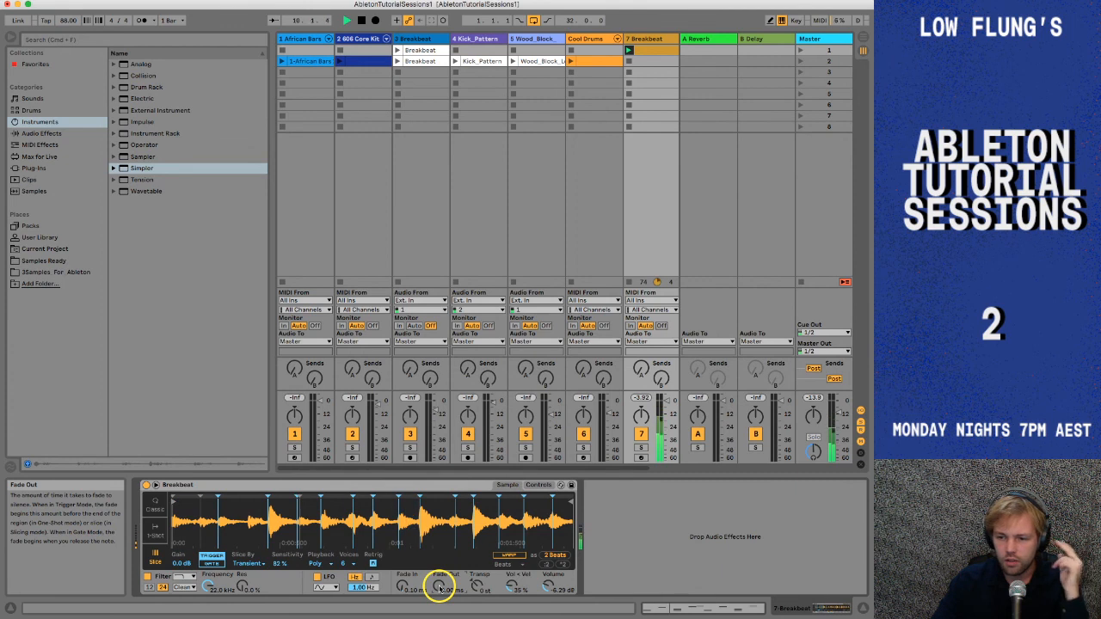
pyautogui.moveTo(439, 587); pyautogui.dragTo(439, 587)
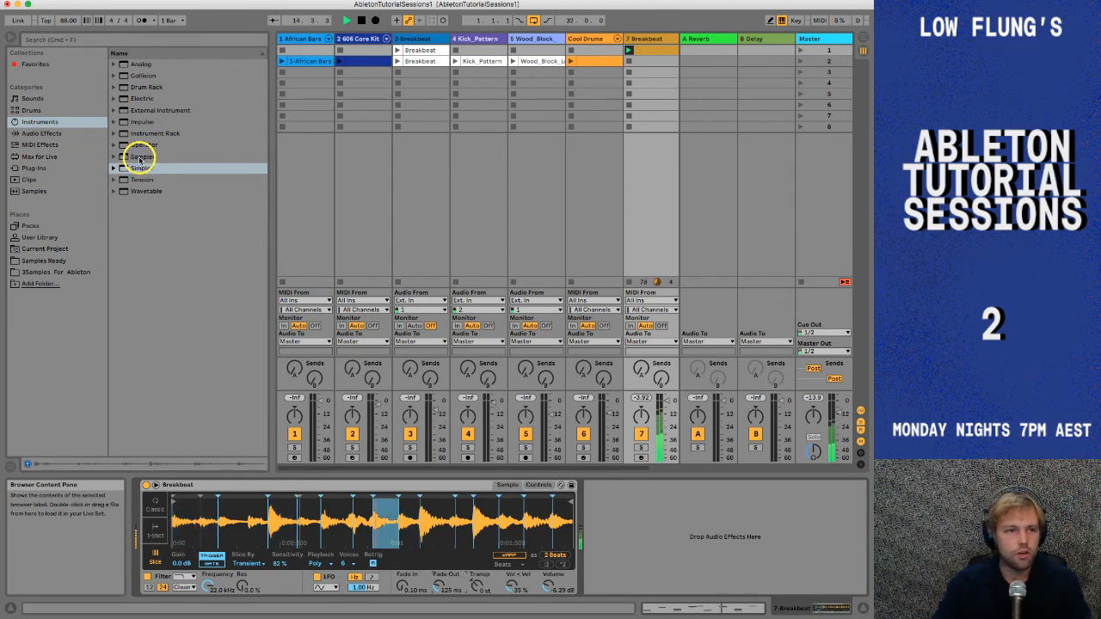
pyautogui.moveTo(662, 400); pyautogui.dragTo(665, 411)
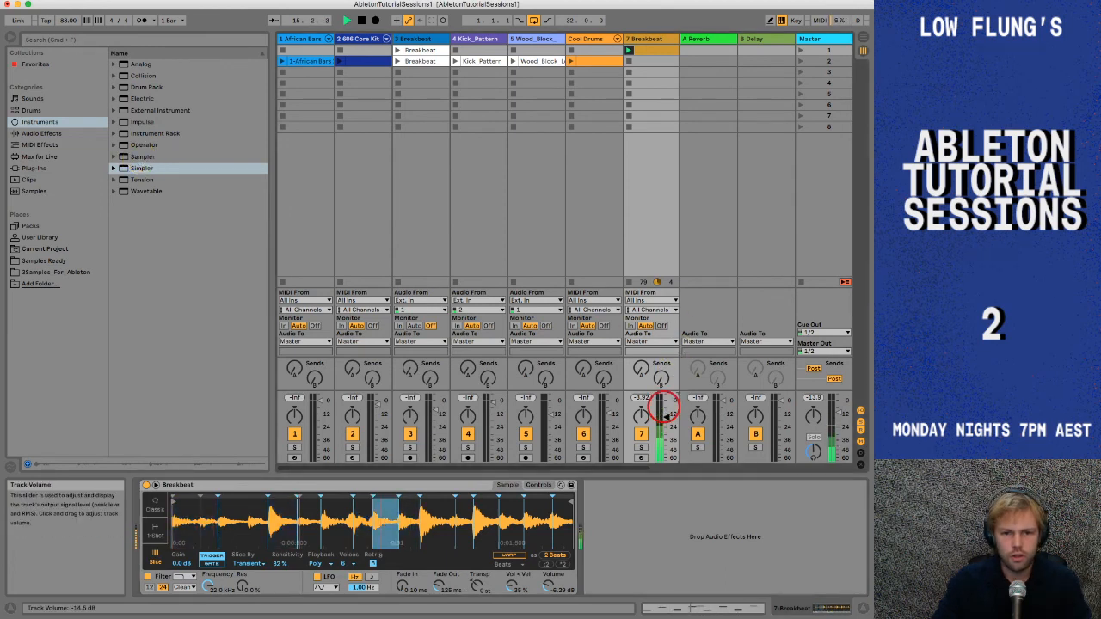
# - Load Sampler onto a new MIDI track after track 7 and stop the playing Breakbeat clip
pyautogui.moveTo(140, 157)
pyautogui.mouseDown()
pyautogui.moveTo(684, 52)
pyautogui.moveTo(675, 41)
pyautogui.mouseUp()
pyautogui.click(162, 157)
pyautogui.moveTo(170, 157); pyautogui.dragTo(653, 165)
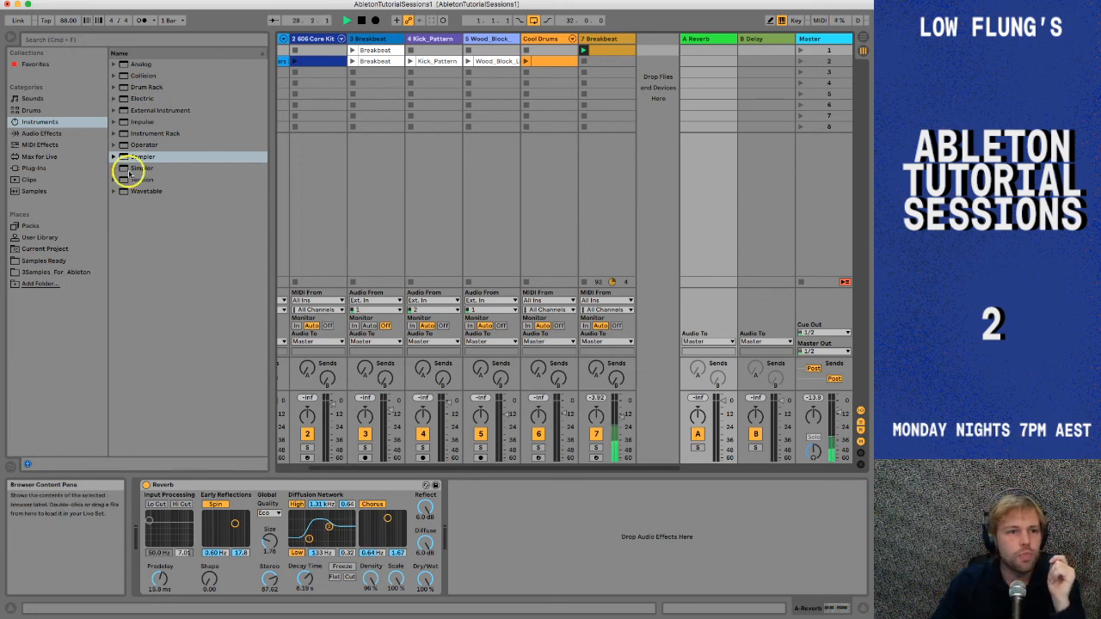
pyautogui.moveTo(130, 159); pyautogui.dragTo(651, 91)
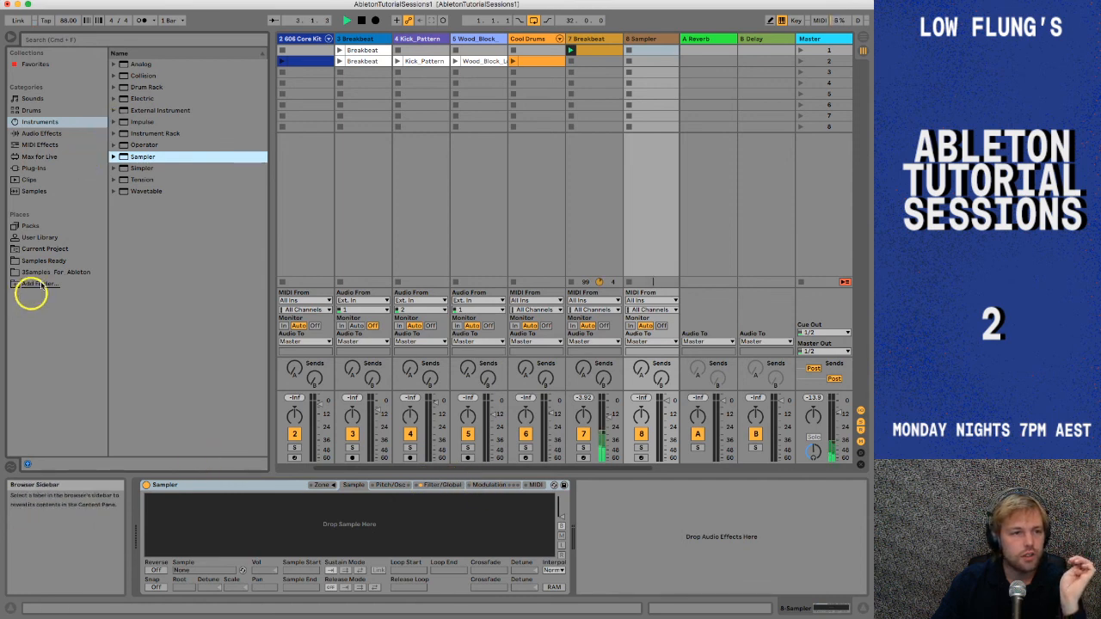
pyautogui.click(570, 63)
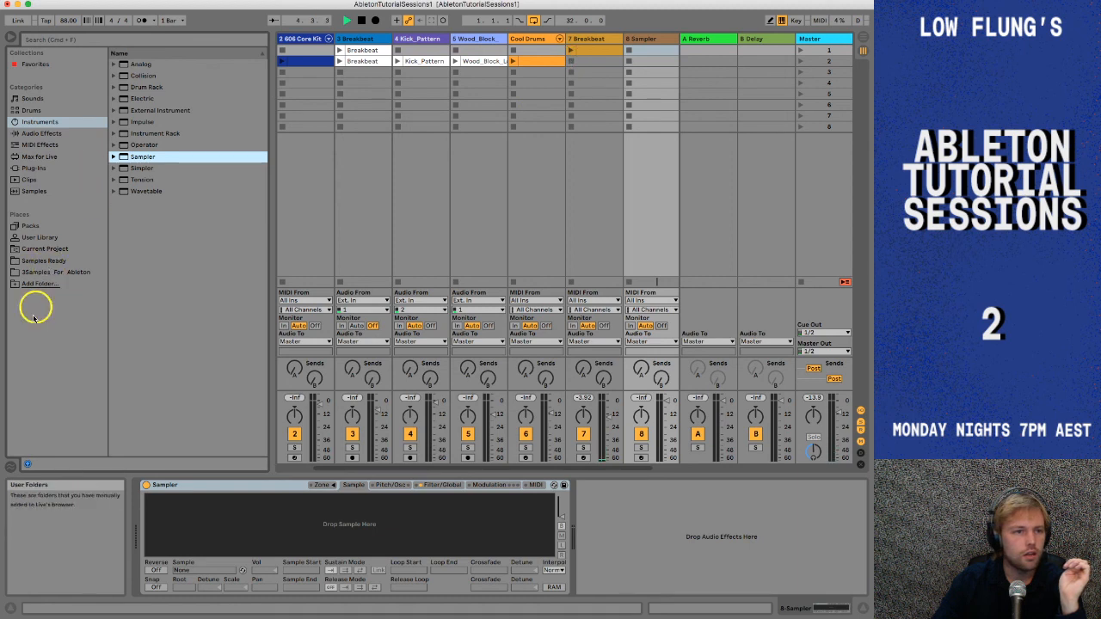
# - Load Wood_Block_Loop.wav from 3Samples_For_Ableton into the Sampler and shorten its sample end to 17299
pyautogui.click(38, 272)
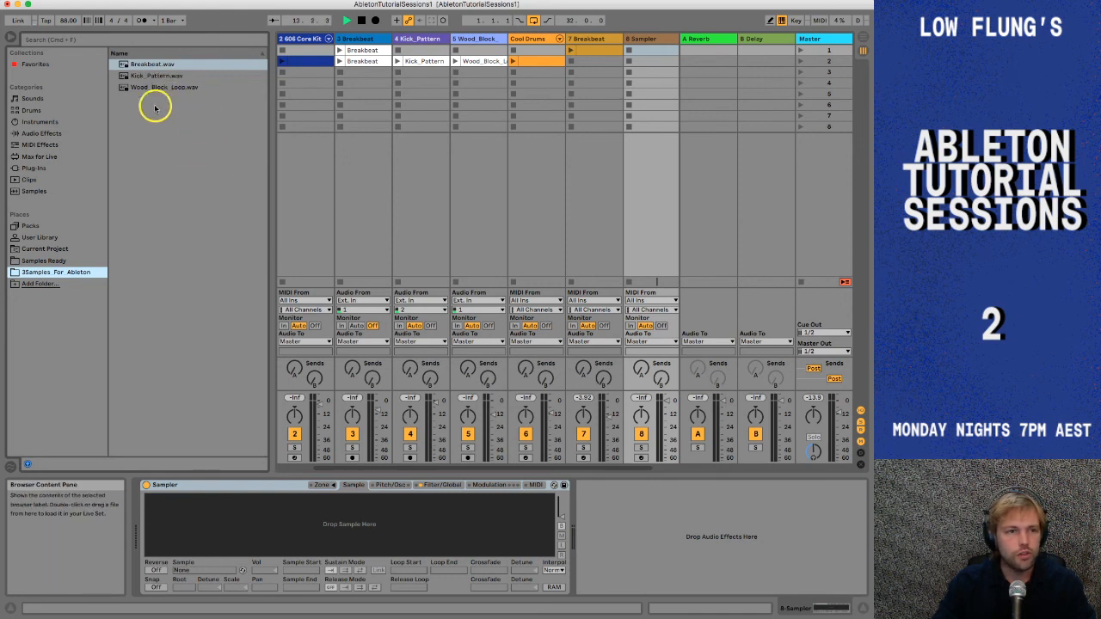
pyautogui.moveTo(137, 89); pyautogui.dragTo(239, 514)
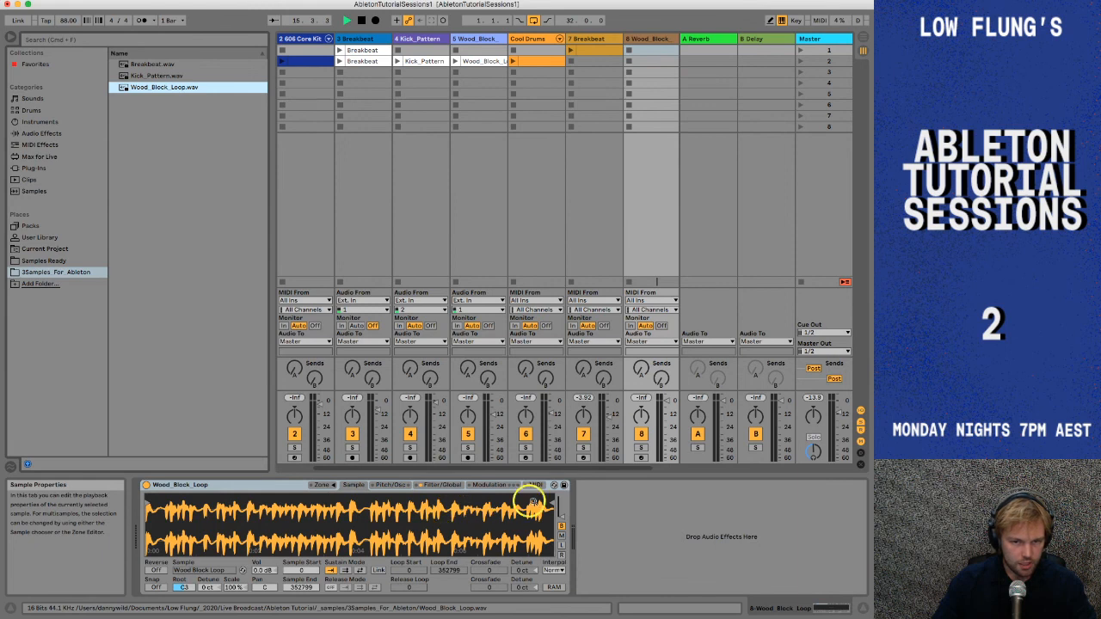
pyautogui.click(550, 505)
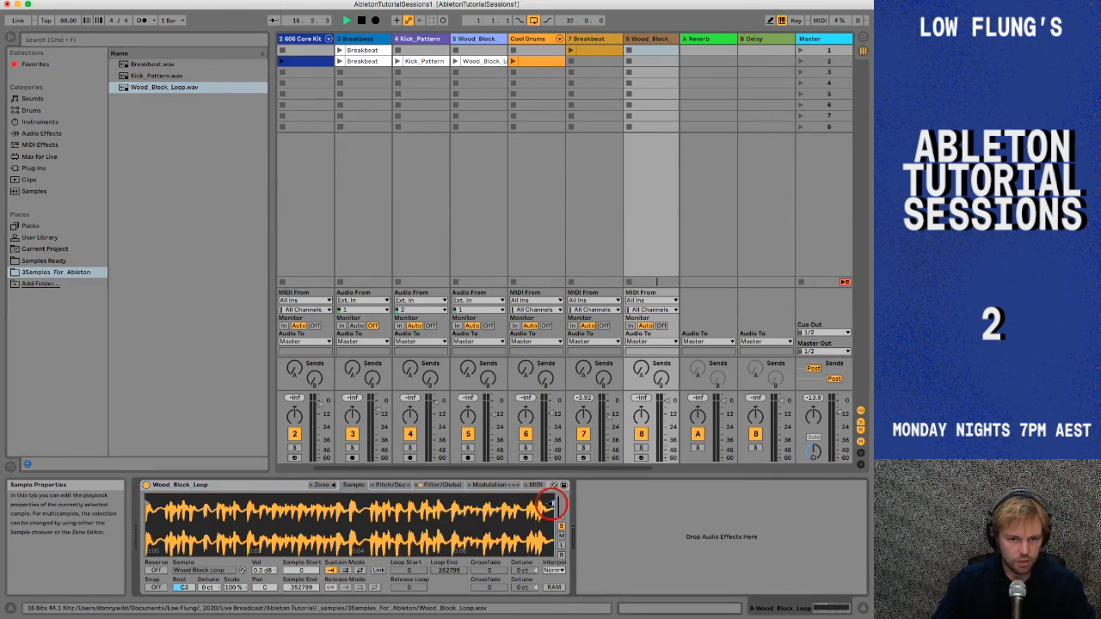
pyautogui.moveTo(550, 504)
pyautogui.mouseDown()
pyautogui.moveTo(159, 508)
pyautogui.moveTo(161, 522)
pyautogui.moveTo(144, 501)
pyautogui.mouseUp()
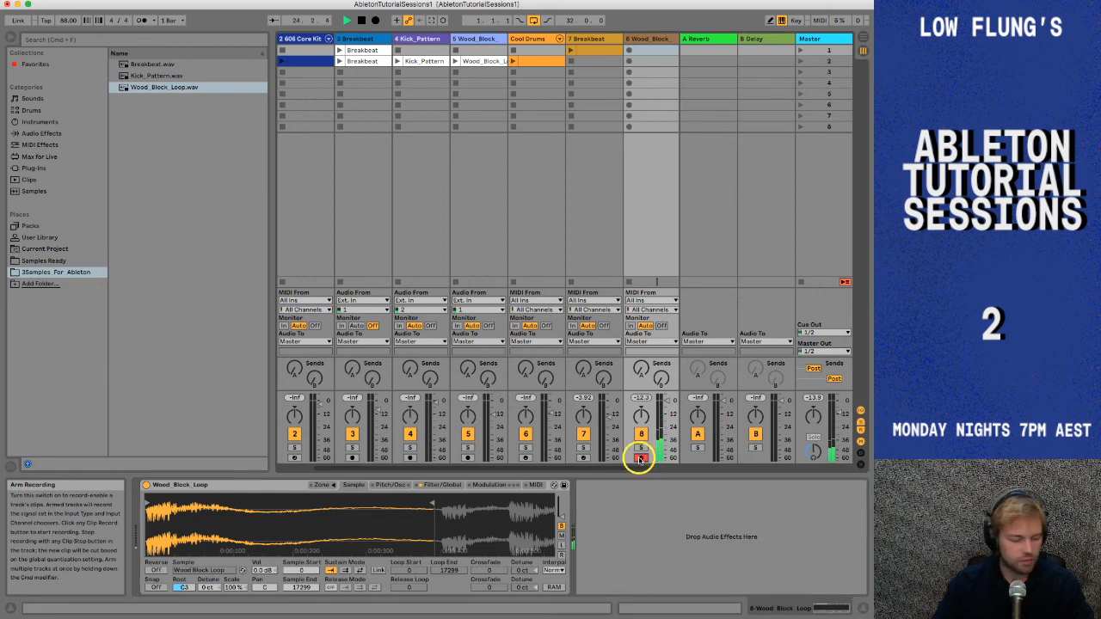
# - Audition the trimmed wood block sample in the C3 to D4 octave and delete its Sampler track
pyautogui.press('x')
pyautogui.press('a')
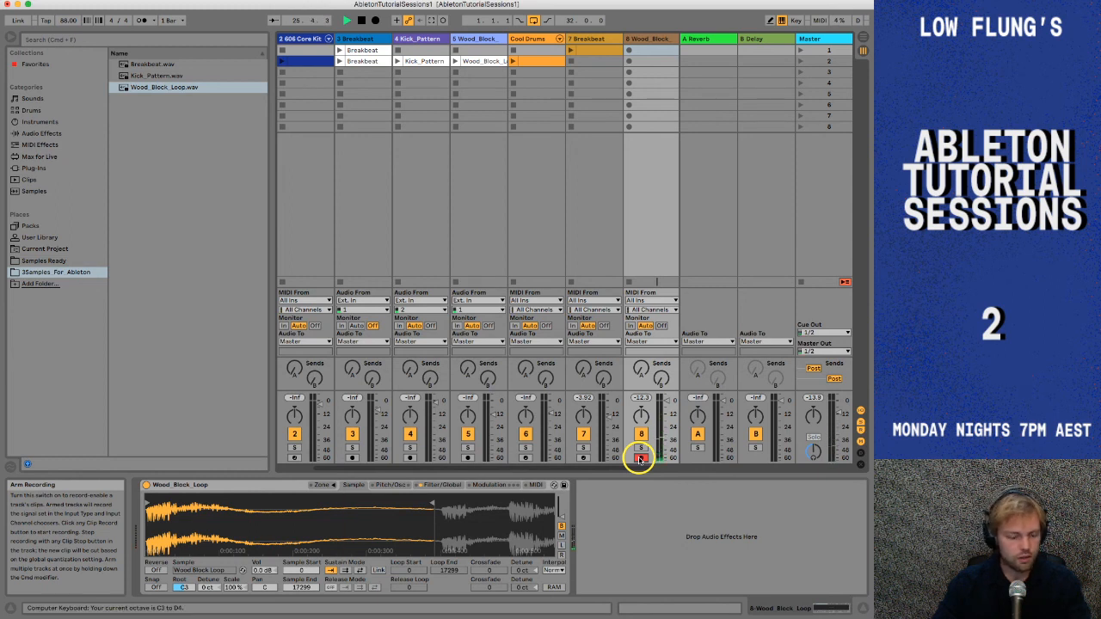
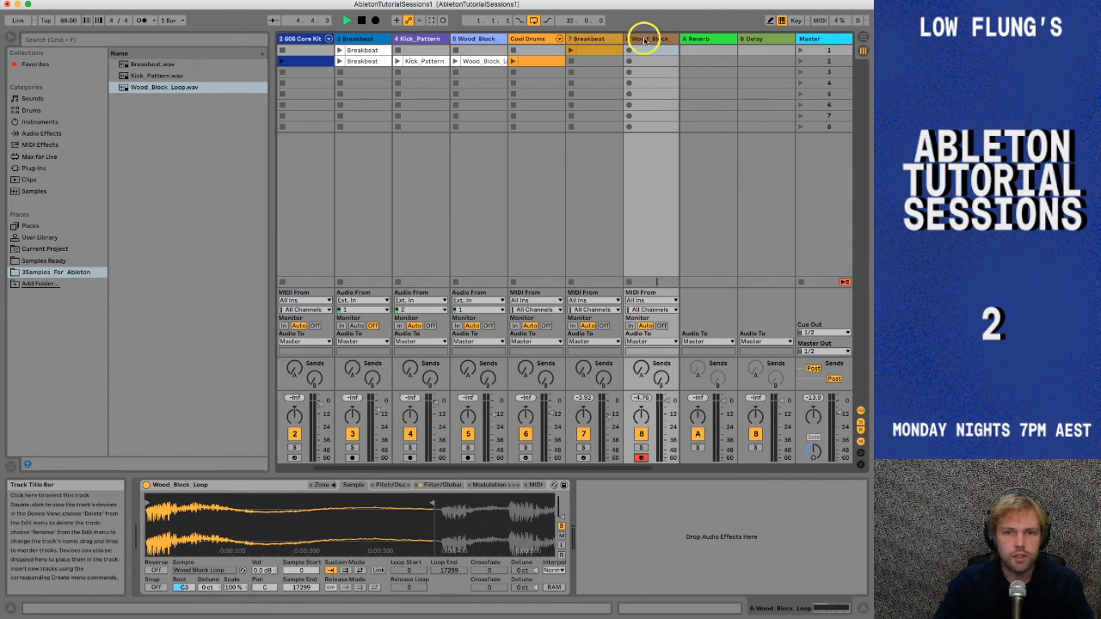
pyautogui.click(644, 40)
pyautogui.press('Delete')
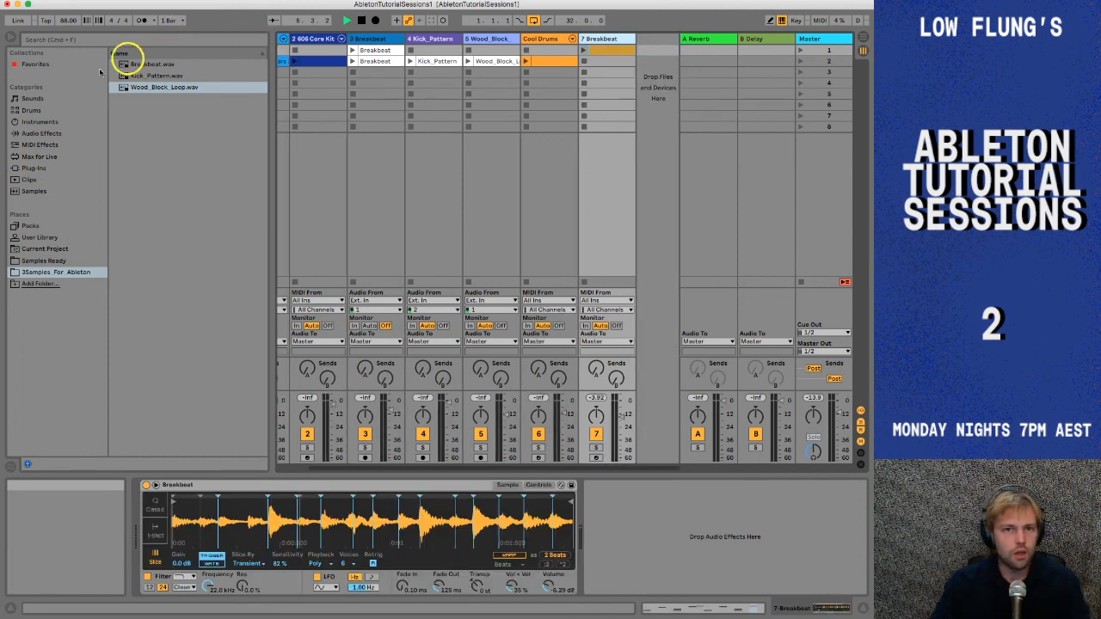
# - Find Sampler among the browser's instruments and load a fresh one onto a new track after track 7
pyautogui.click(41, 122)
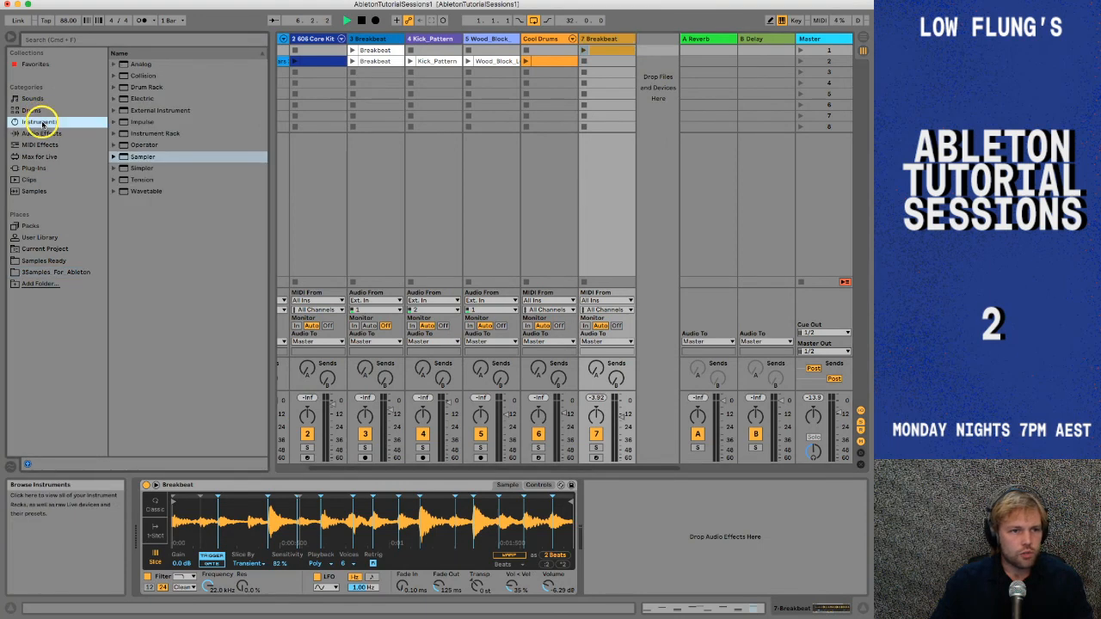
pyautogui.click(138, 158)
pyautogui.moveTo(517, 69); pyautogui.dragTo(656, 50)
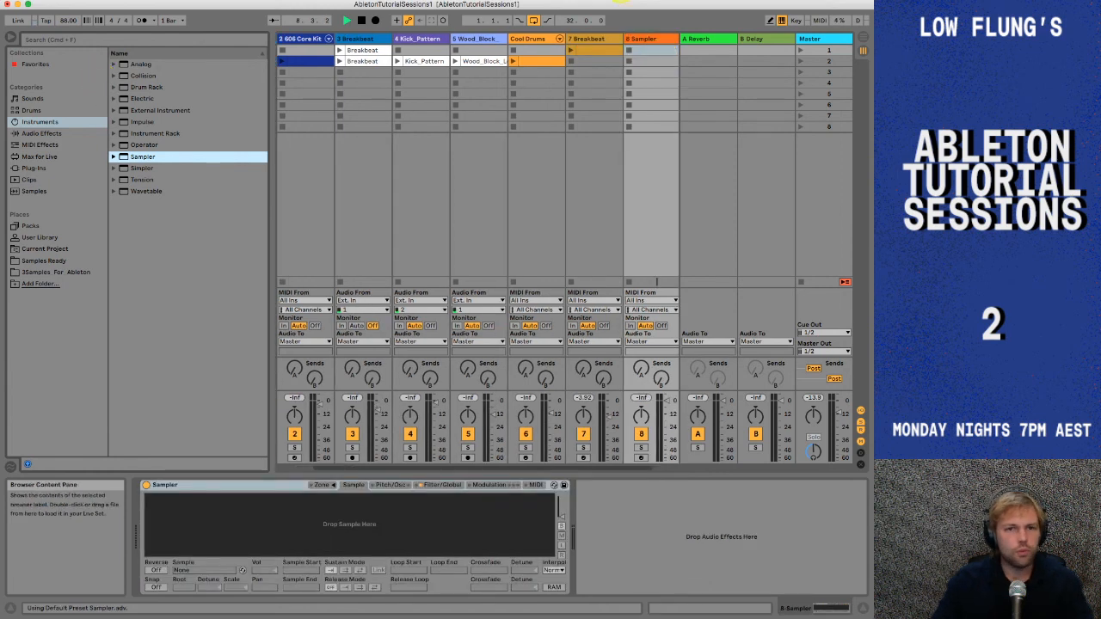
pyautogui.click(648, 43)
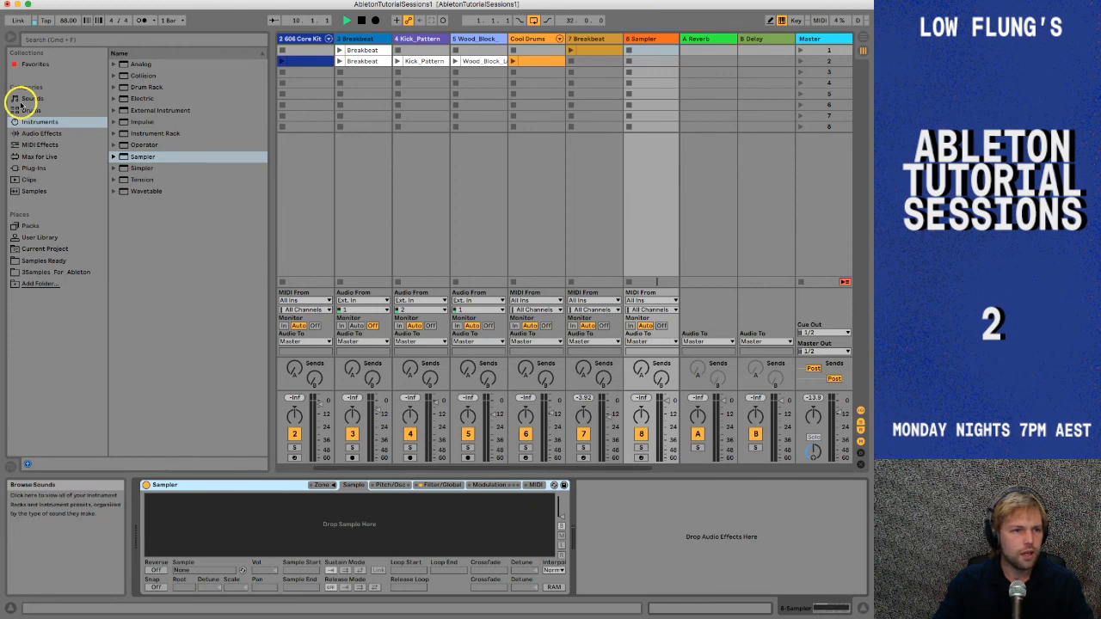
# - Load Wood_Block_Loop.wav from the 3Samples_For_Ableton folder into the empty Sampler on track 8
pyautogui.click(37, 272)
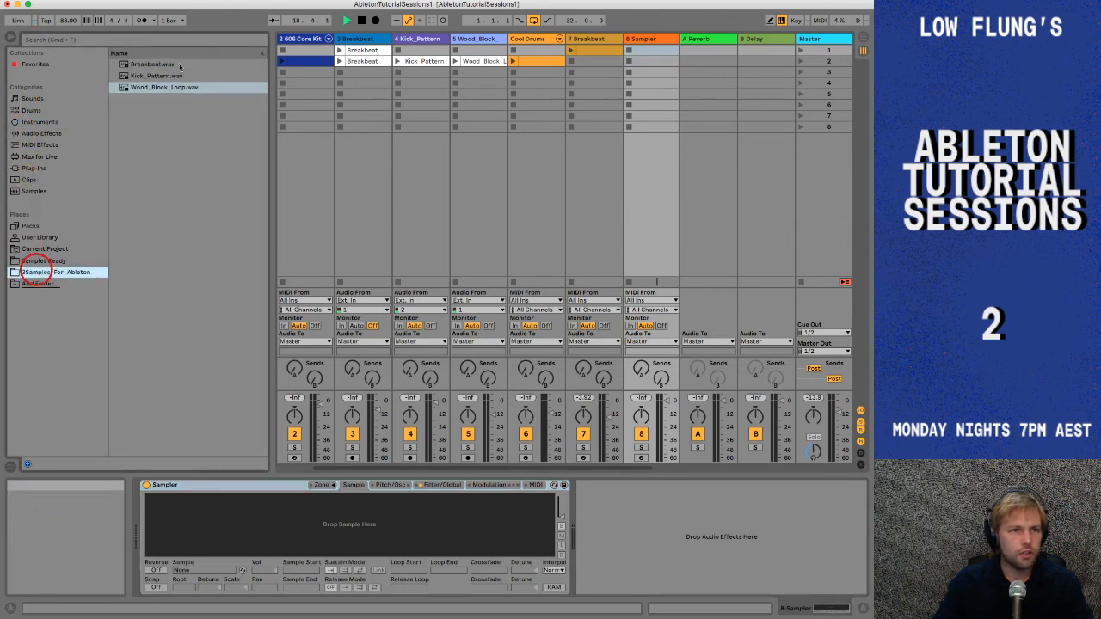
pyautogui.click(147, 90)
pyautogui.moveTo(194, 307); pyautogui.dragTo(251, 521)
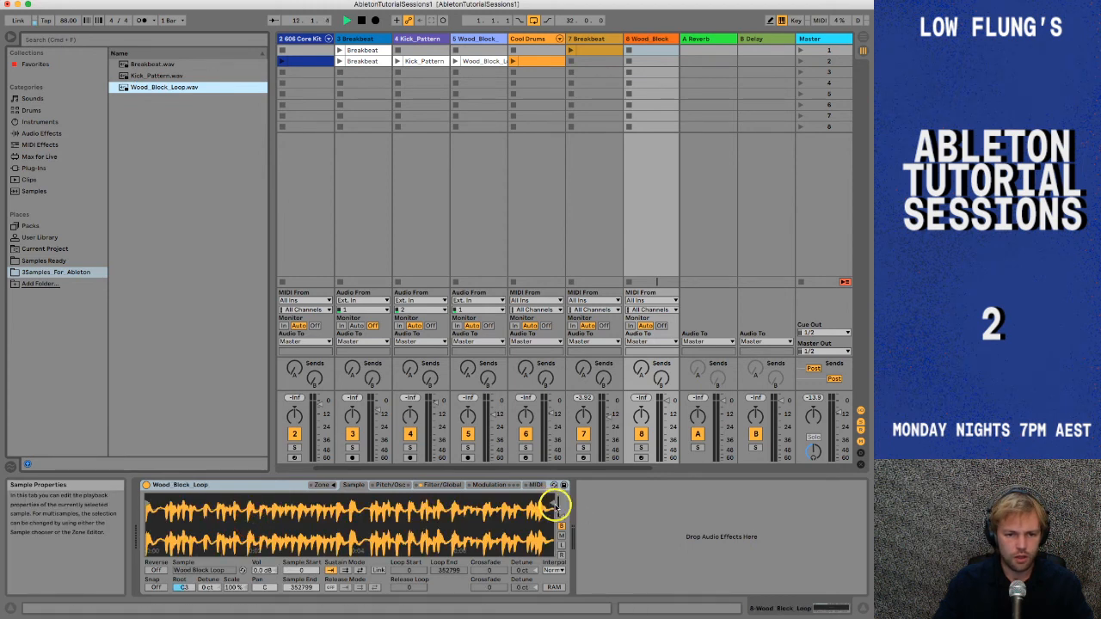
# - Shorten the wood block sample's end to 17638 in the Sampler and arm track 8 for recording
pyautogui.moveTo(548, 504); pyautogui.dragTo(551, 506)
pyautogui.moveTo(222, 524)
pyautogui.mouseDown()
pyautogui.moveTo(162, 527)
pyautogui.moveTo(152, 513)
pyautogui.mouseUp()
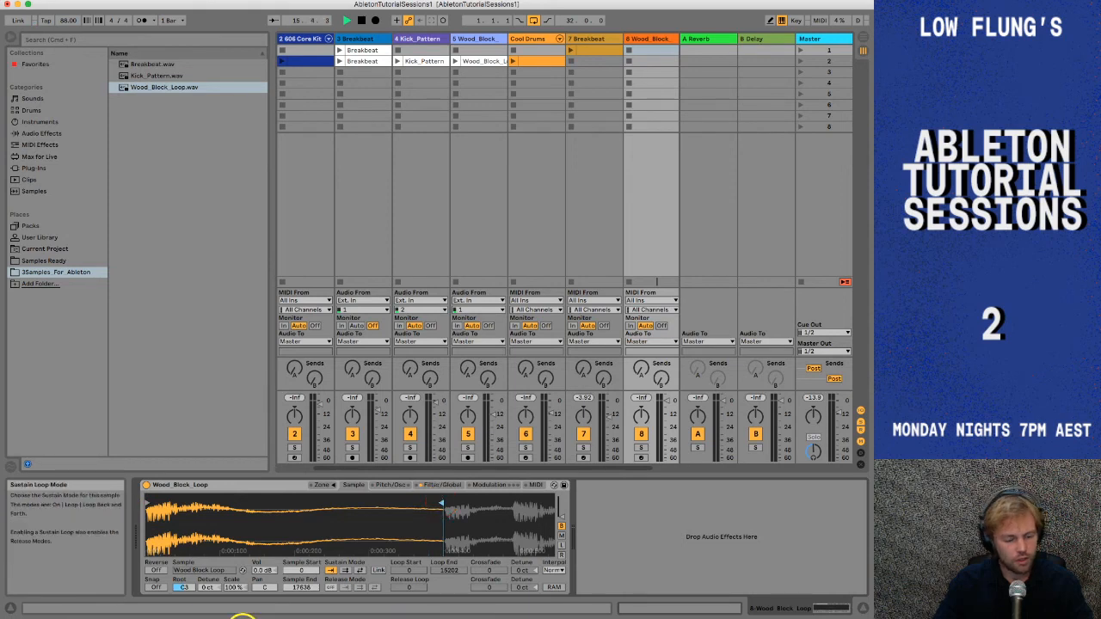
pyautogui.click(641, 458)
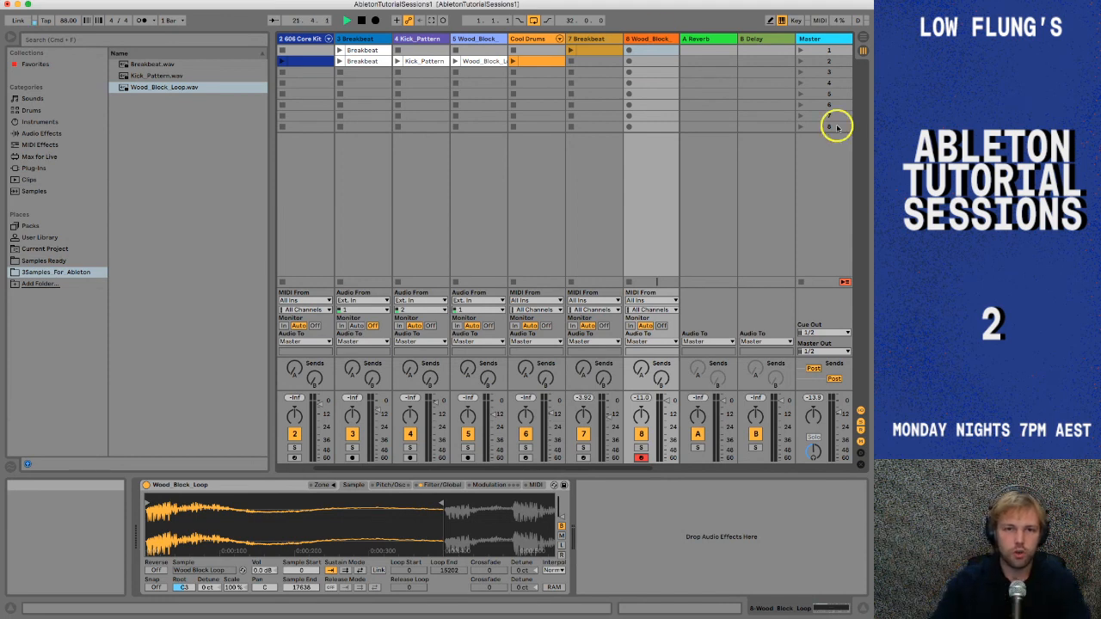
# - Create an empty MIDI clip in the first slot of track 8 and survey its note range while auditioning the sample
pyautogui.doubleClick(647, 54)
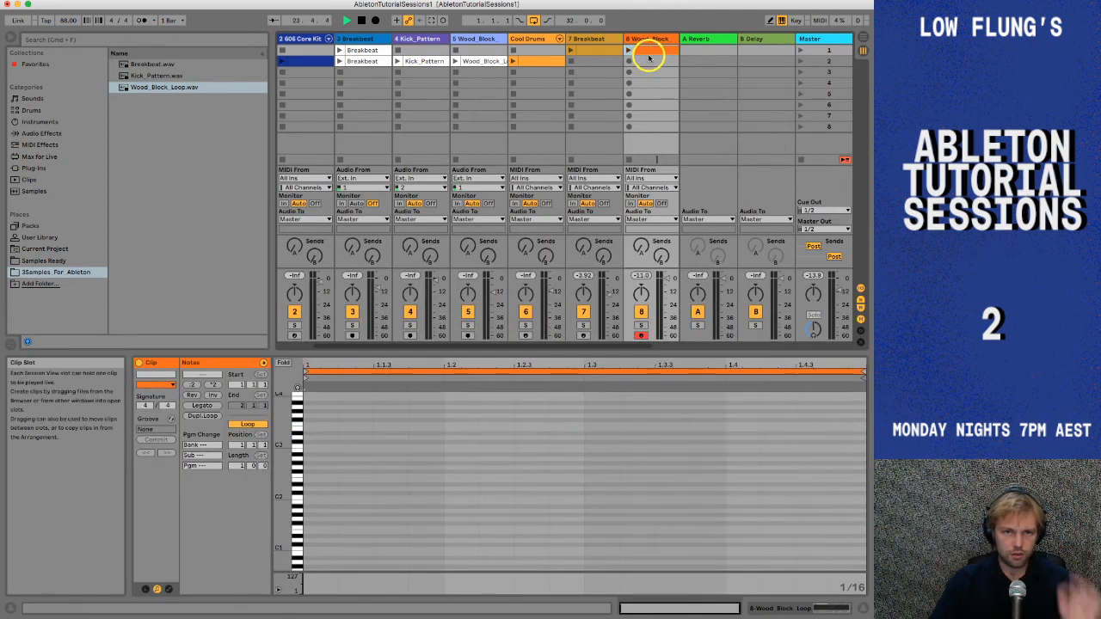
pyautogui.scroll(-3, 386, 551)
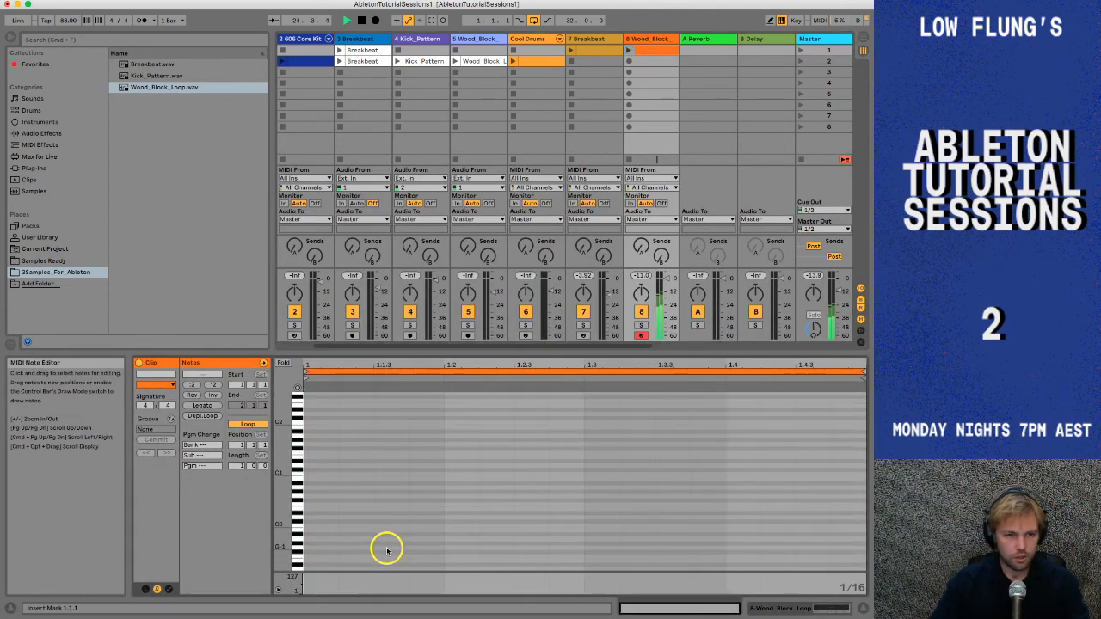
pyautogui.scroll(-2, 386, 551)
pyautogui.scroll(12, 386, 551)
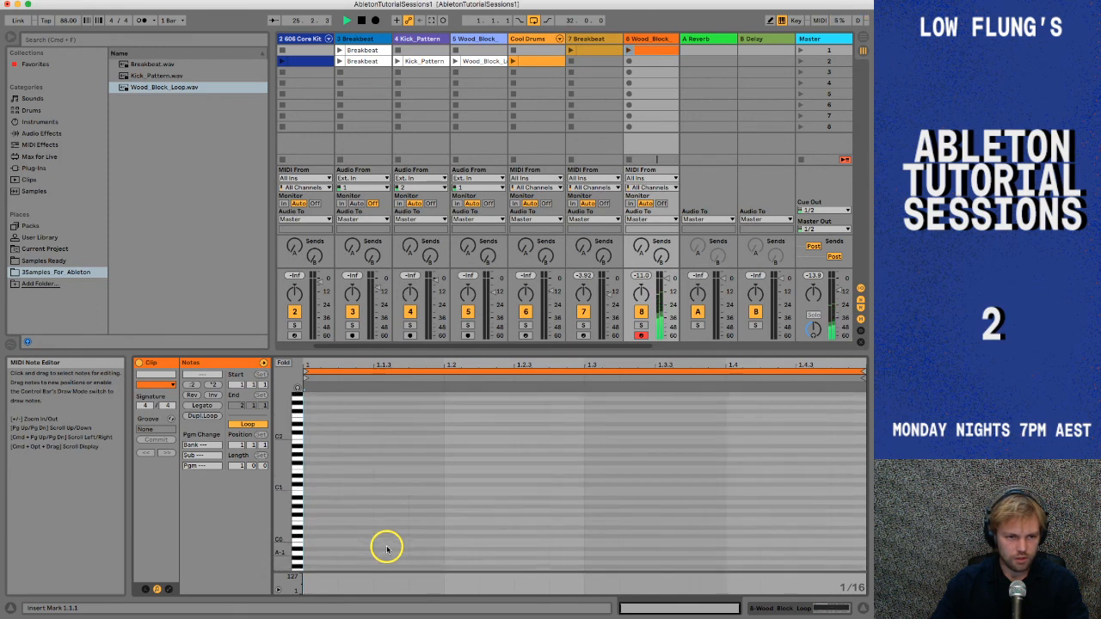
pyautogui.scroll(3, 387, 549)
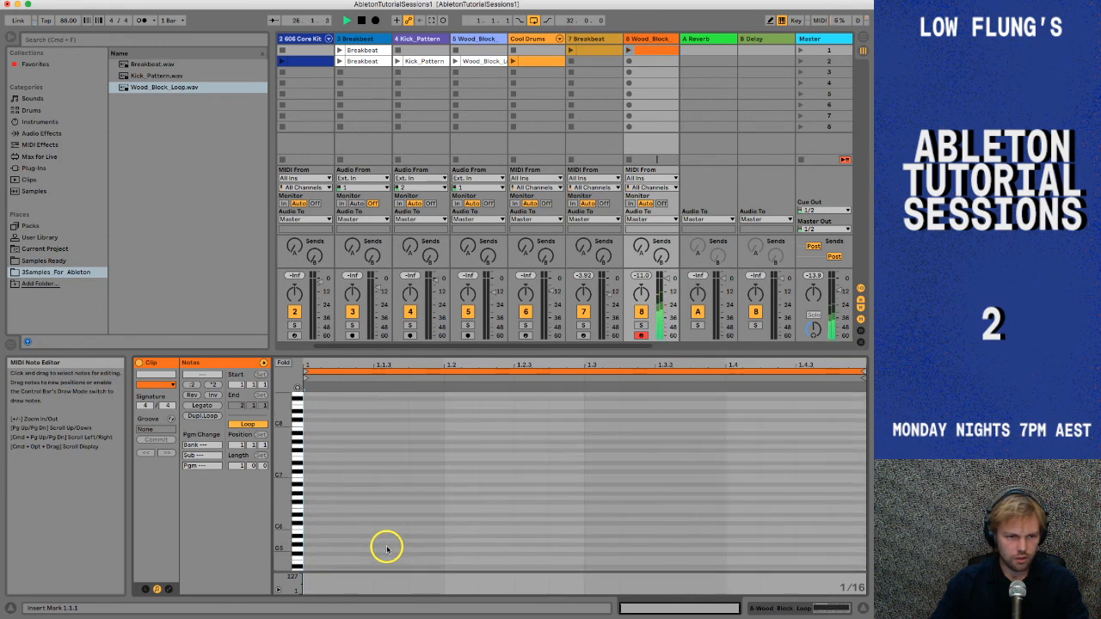
pyautogui.scroll(-5, 387, 549)
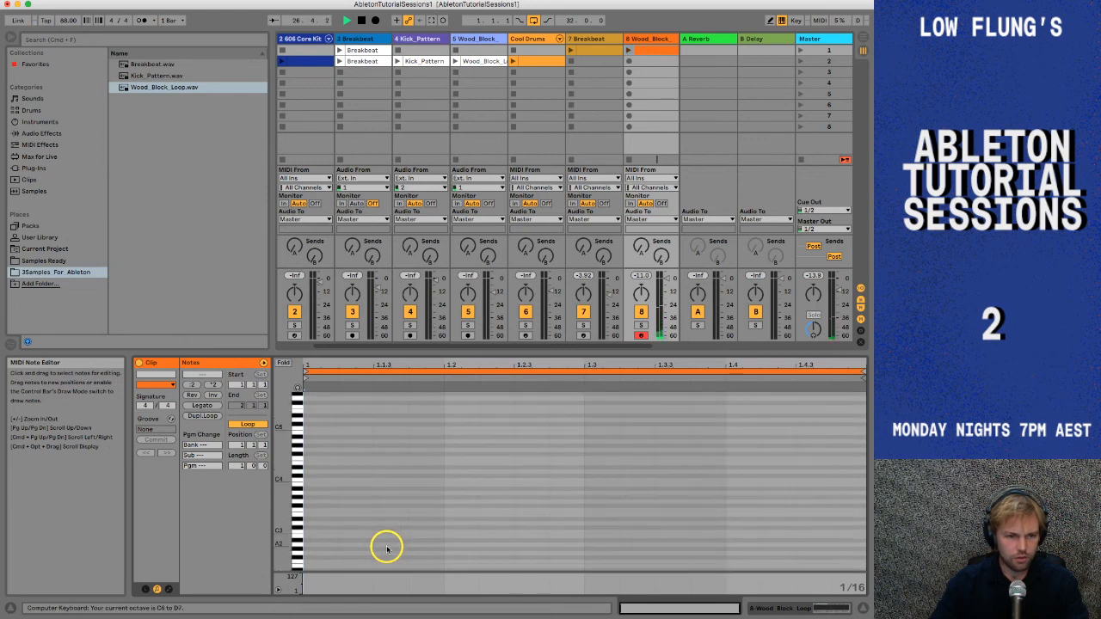
pyautogui.doubleClick(650, 50)
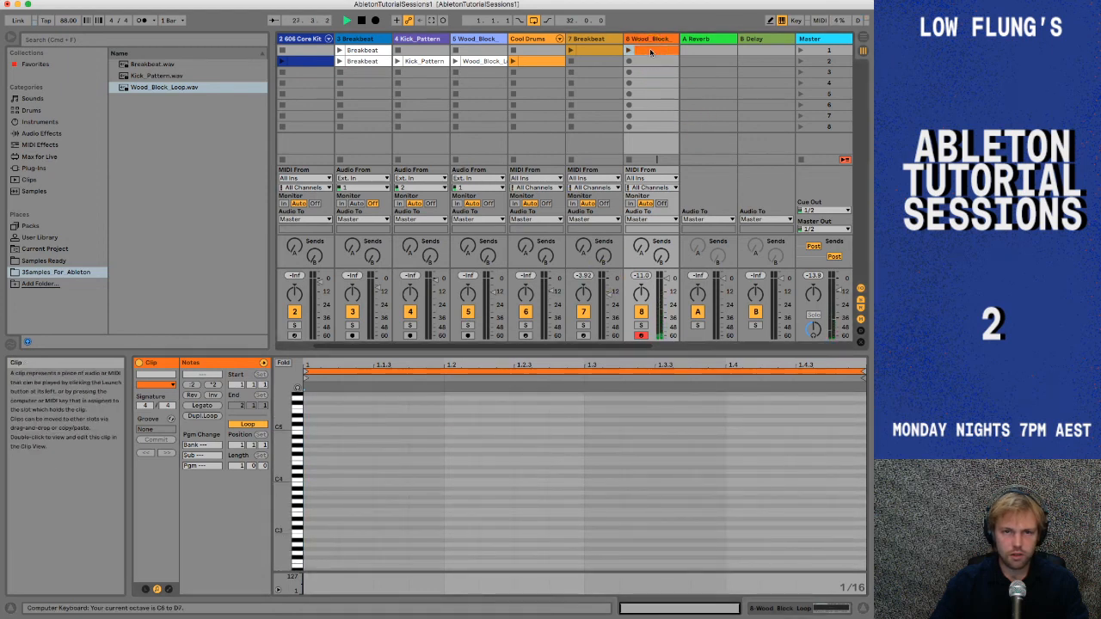
# - Audition the wood block sample across high and low keyboard octaves, including C3 to D4, comparing keys in the note editor
pyautogui.scroll(-7, 397, 477)
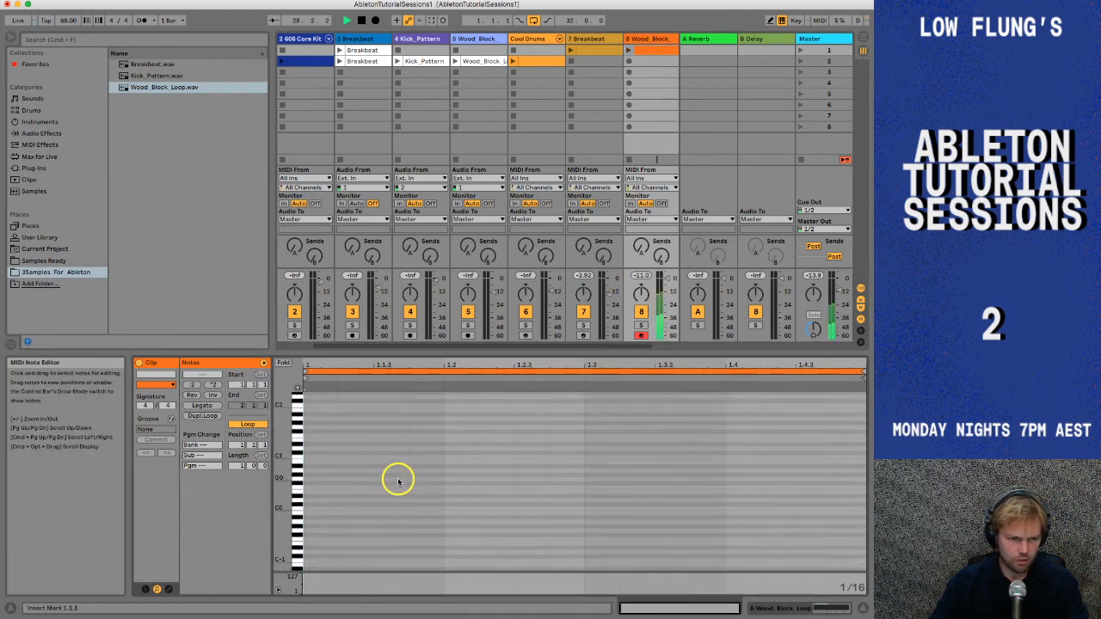
pyautogui.scroll(10, 397, 480)
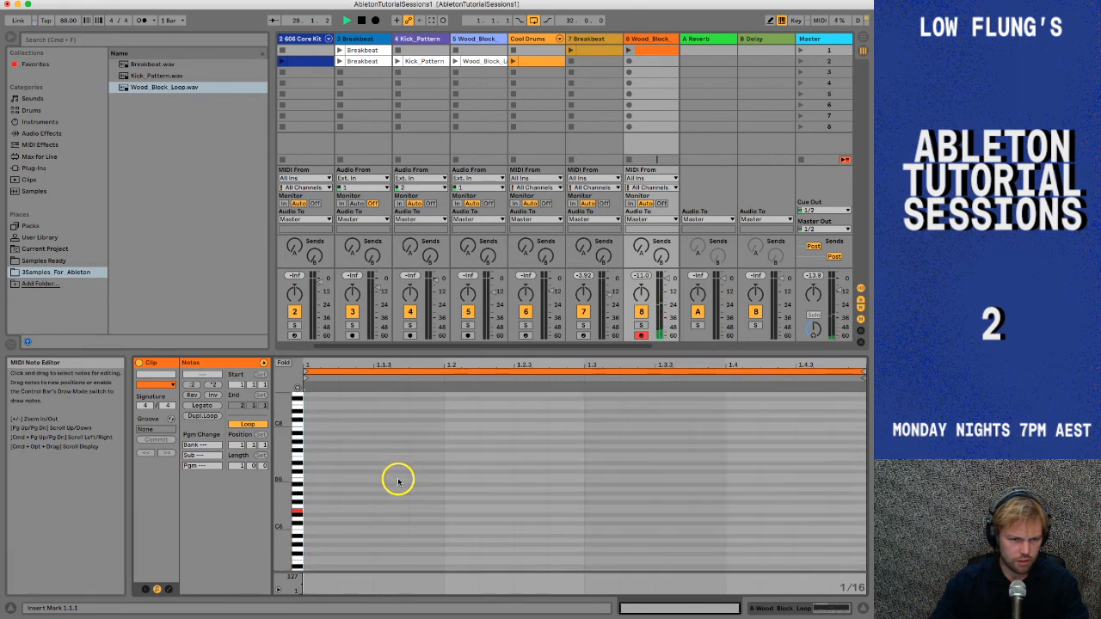
pyautogui.scroll(-2, 397, 480)
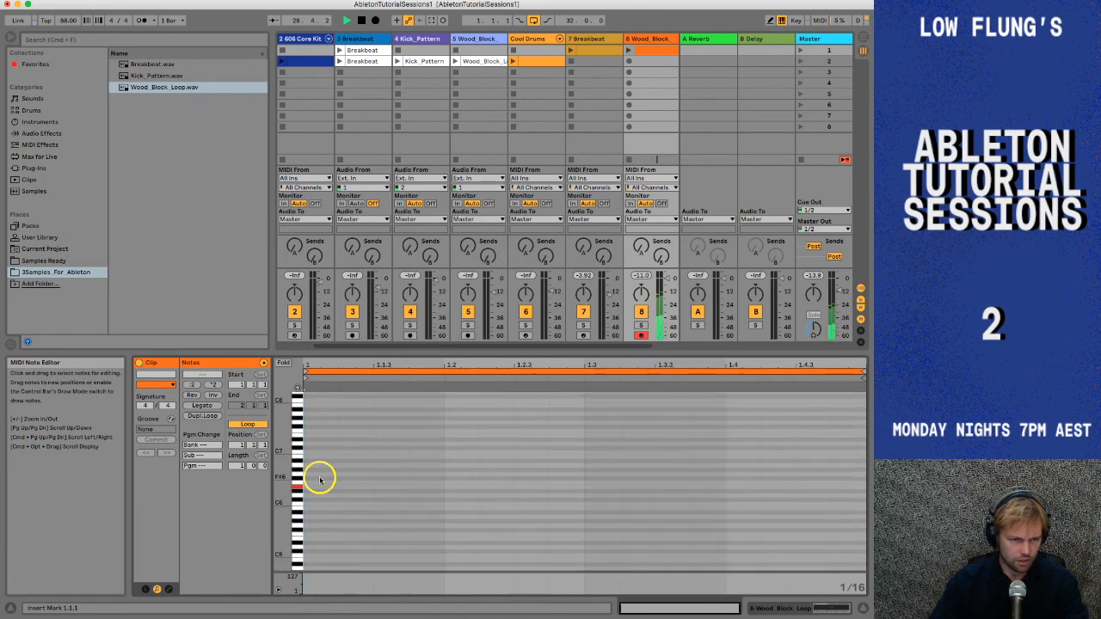
pyautogui.press('z')
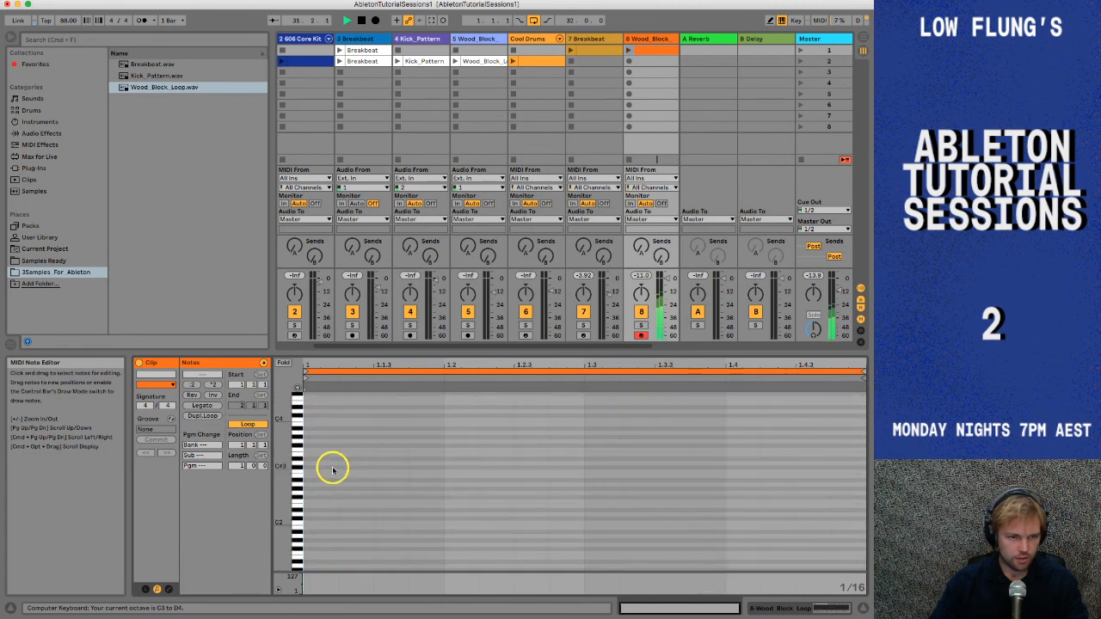
pyautogui.scroll(-2, 424, 448)
pyautogui.scroll(-3, 424, 447)
pyautogui.press('z')
pyautogui.press('z')
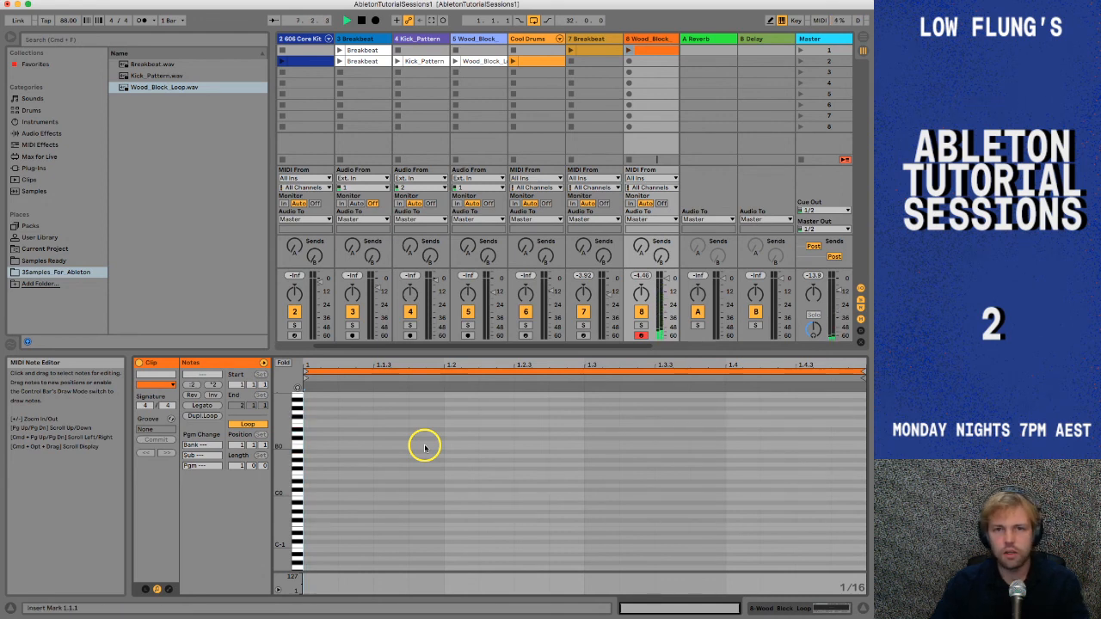
pyautogui.press('x')
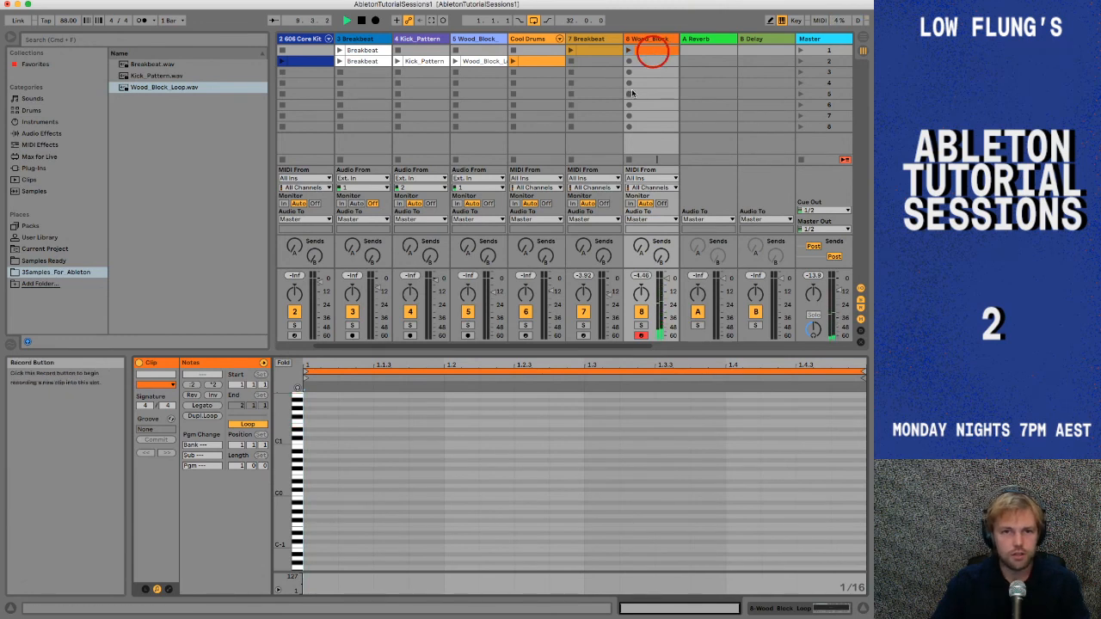
# - Play the Breakbeat clip on track 7 at a lowered volume and record a C2–G2 chord pattern into track 8's third slot
pyautogui.click(572, 51)
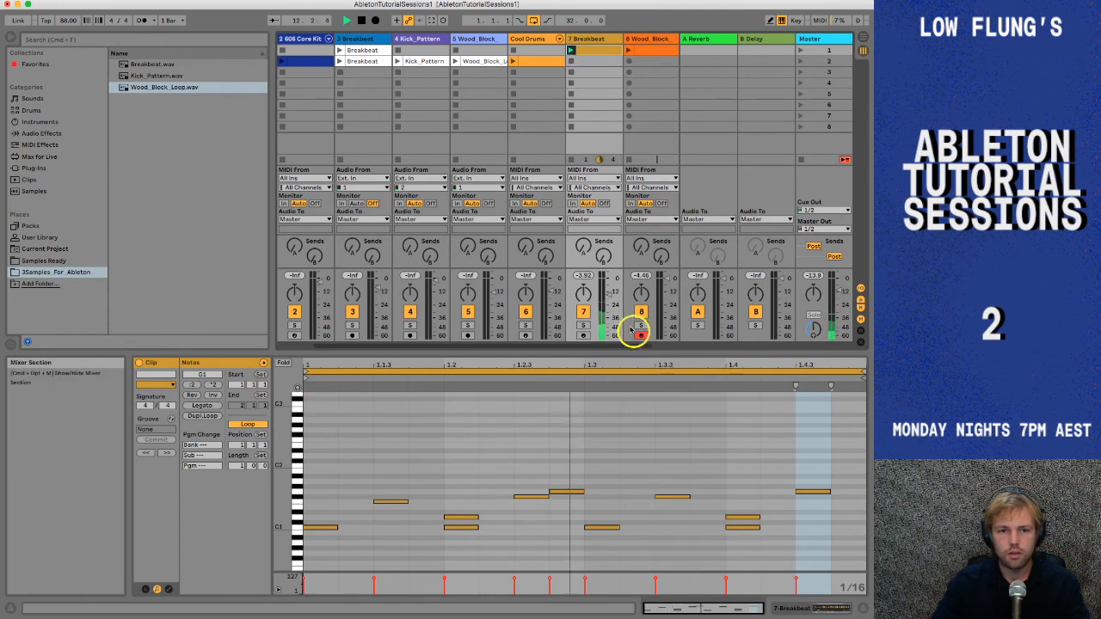
pyautogui.click(610, 286)
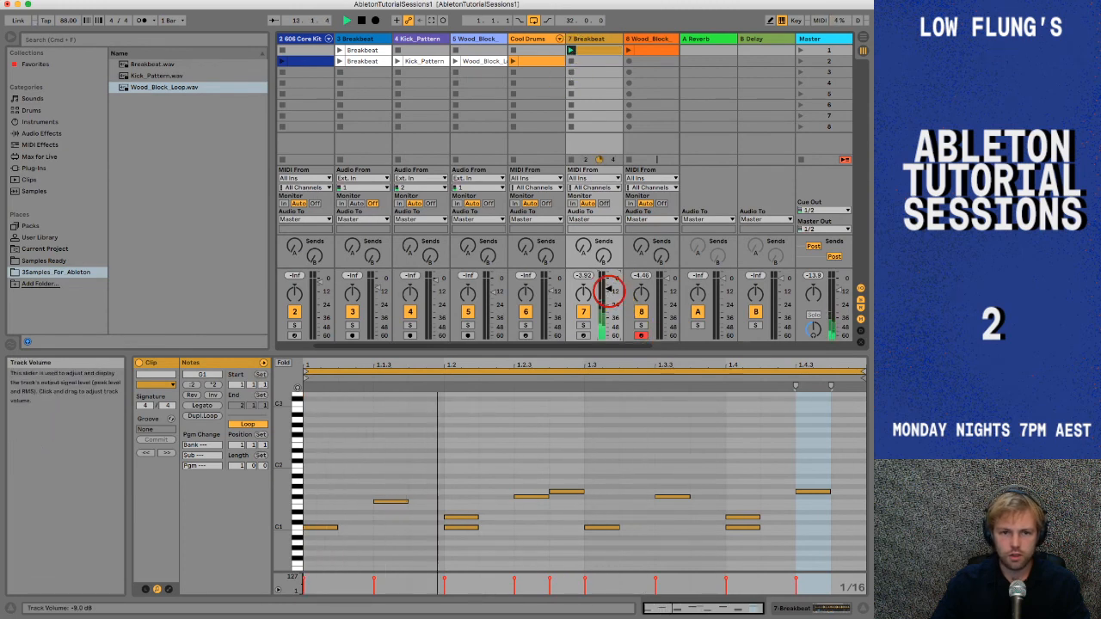
pyautogui.click(629, 73)
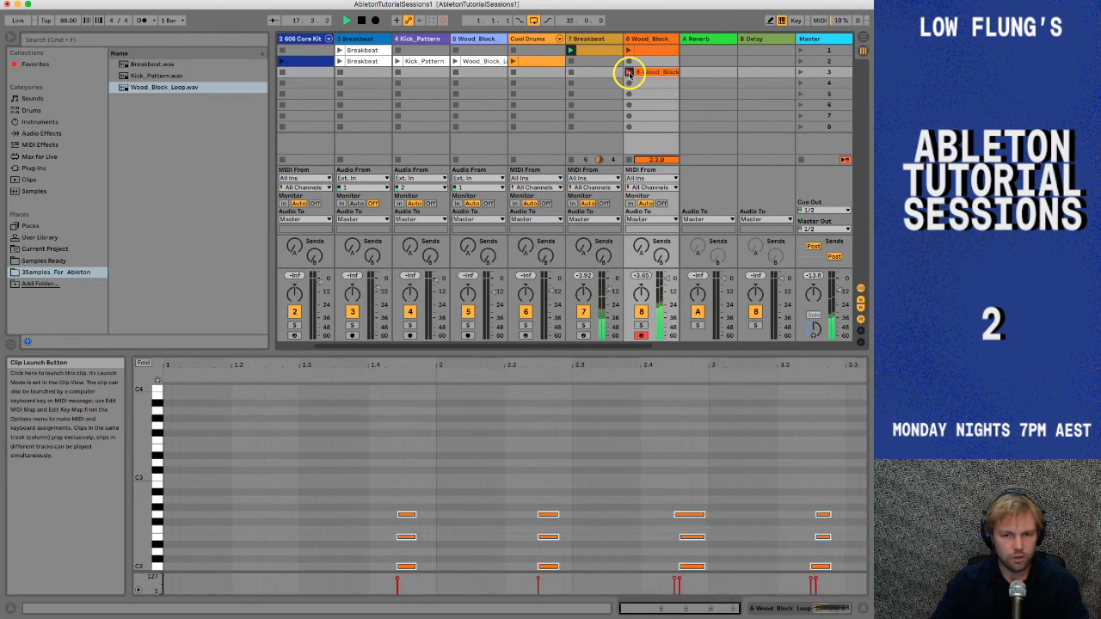
pyautogui.click(628, 72)
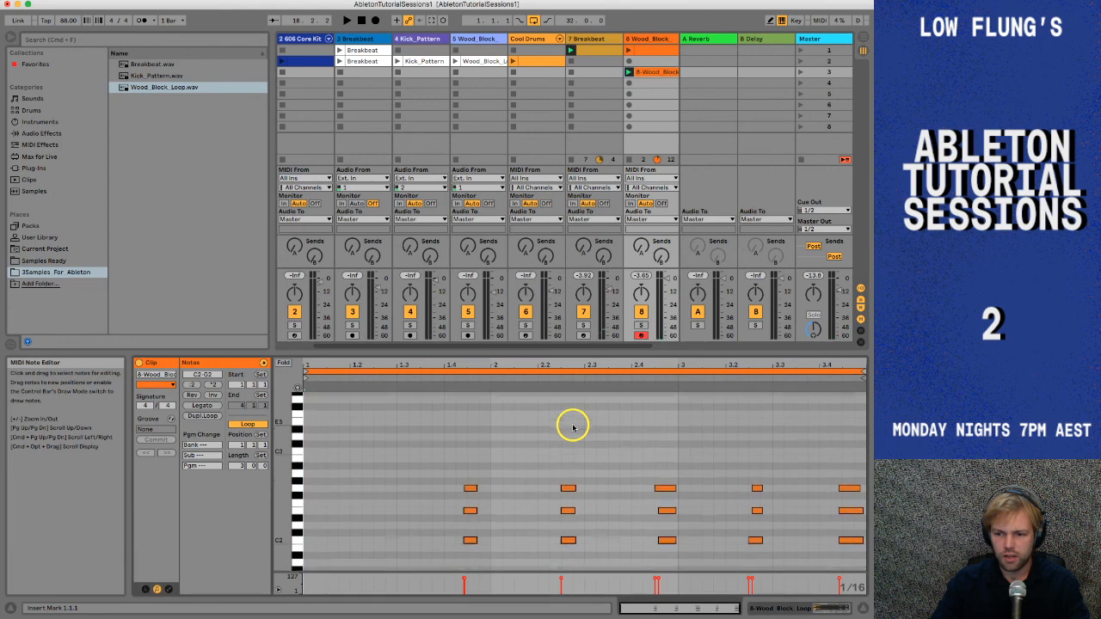
# - Move all recorded chords earlier so that the first one starts just after 1.1.2
pyautogui.press('super+a')
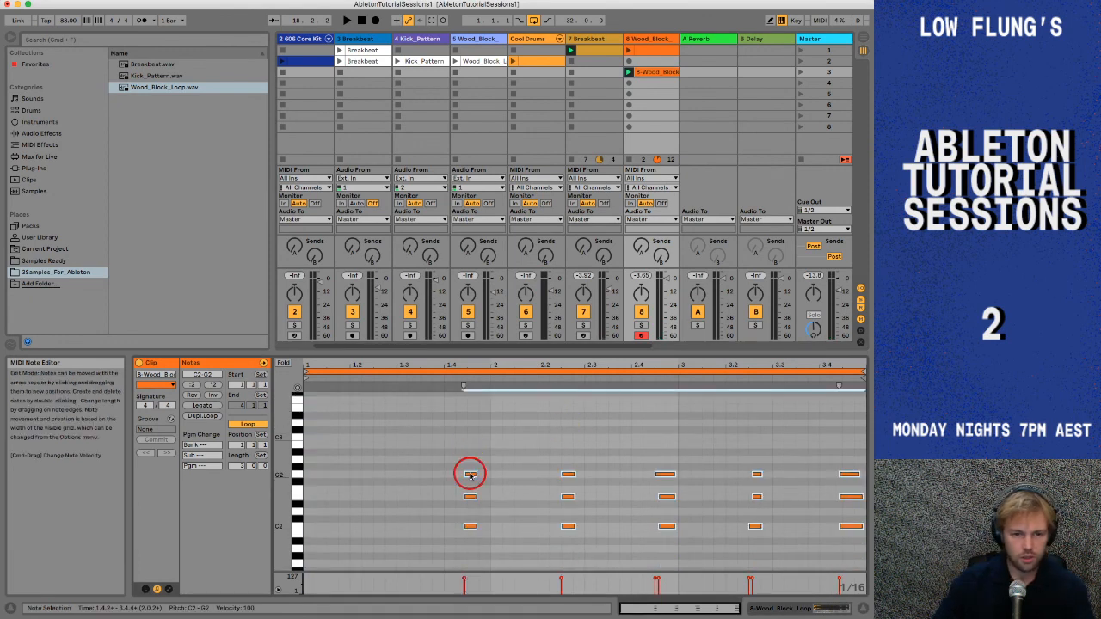
pyautogui.click(486, 452)
pyautogui.click(615, 364)
pyautogui.click(597, 448)
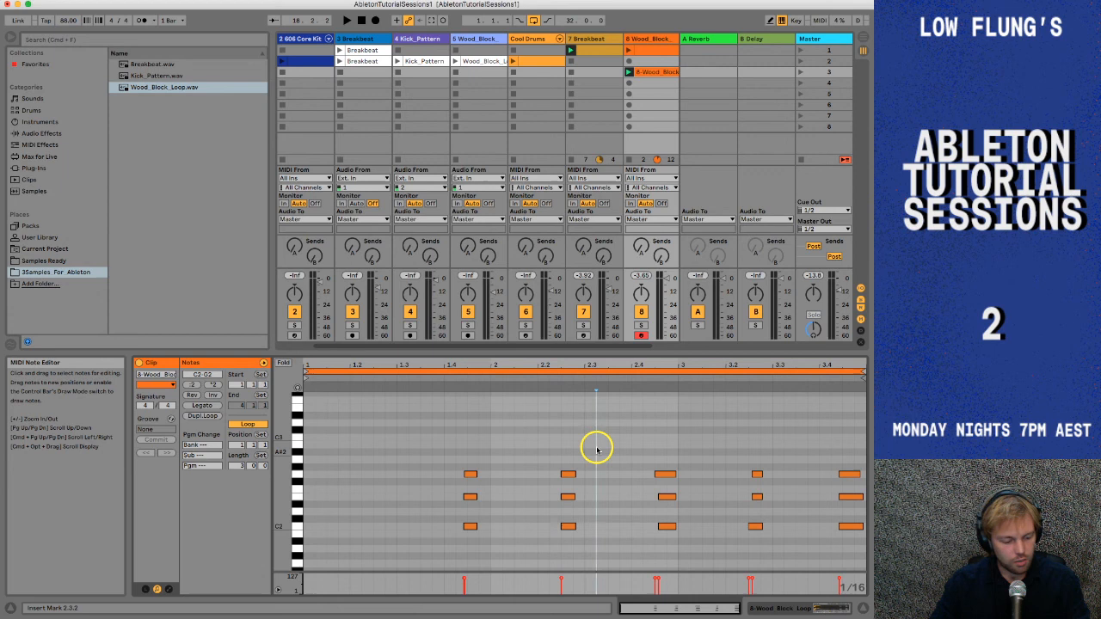
pyautogui.press('super+a')
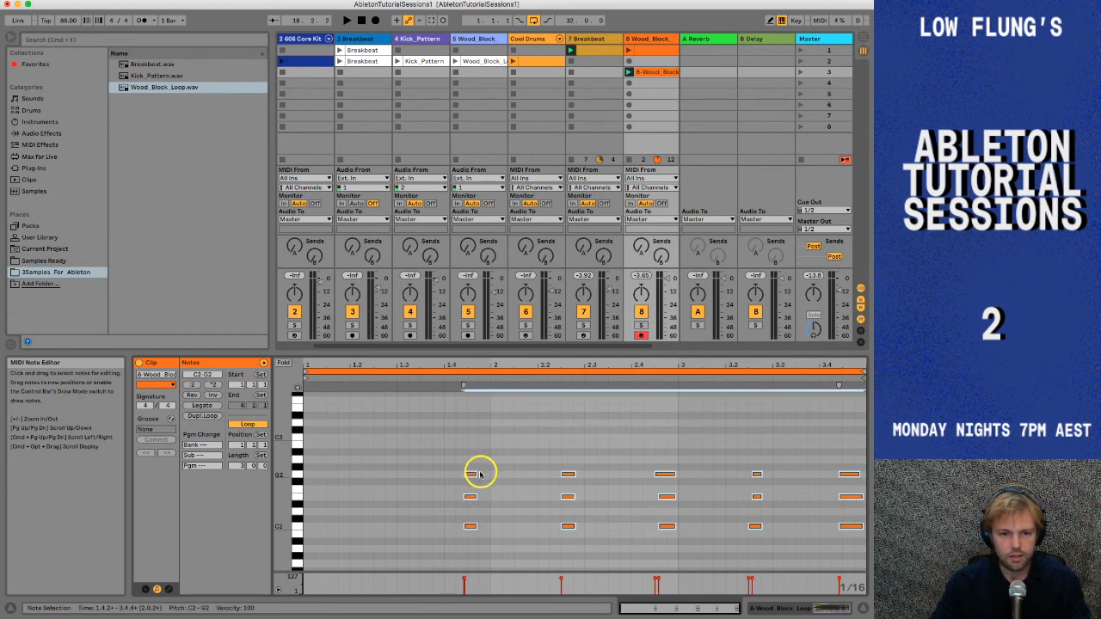
pyautogui.moveTo(472, 479); pyautogui.dragTo(338, 480)
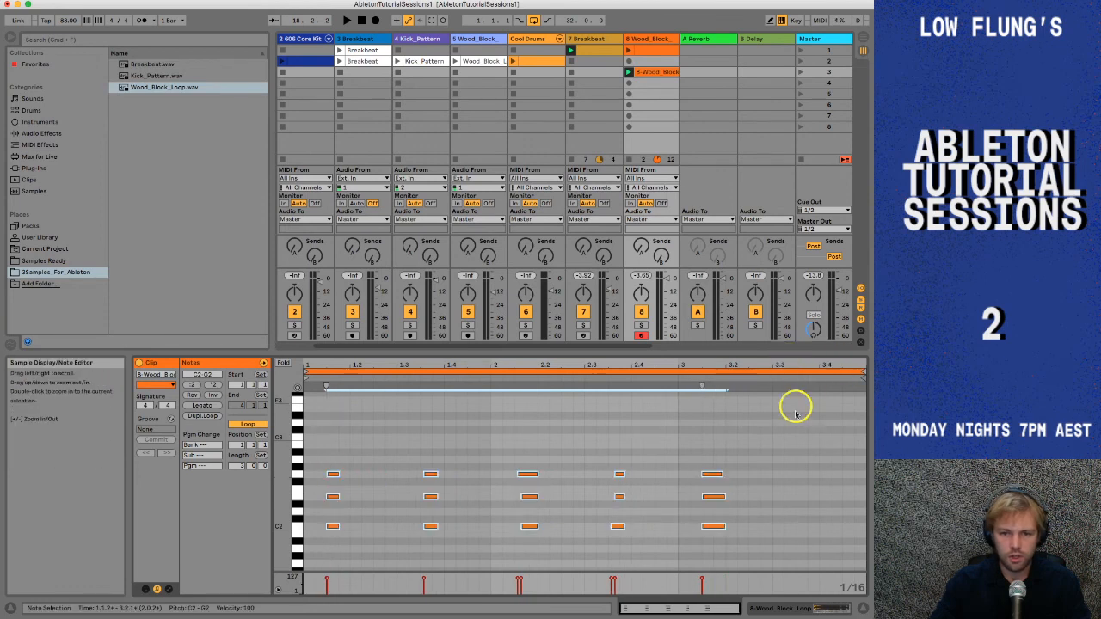
# - Shorten the wood block clip's loop to two bars and lower track 8's volume to about -6.6 dB during playback
pyautogui.click(860, 372)
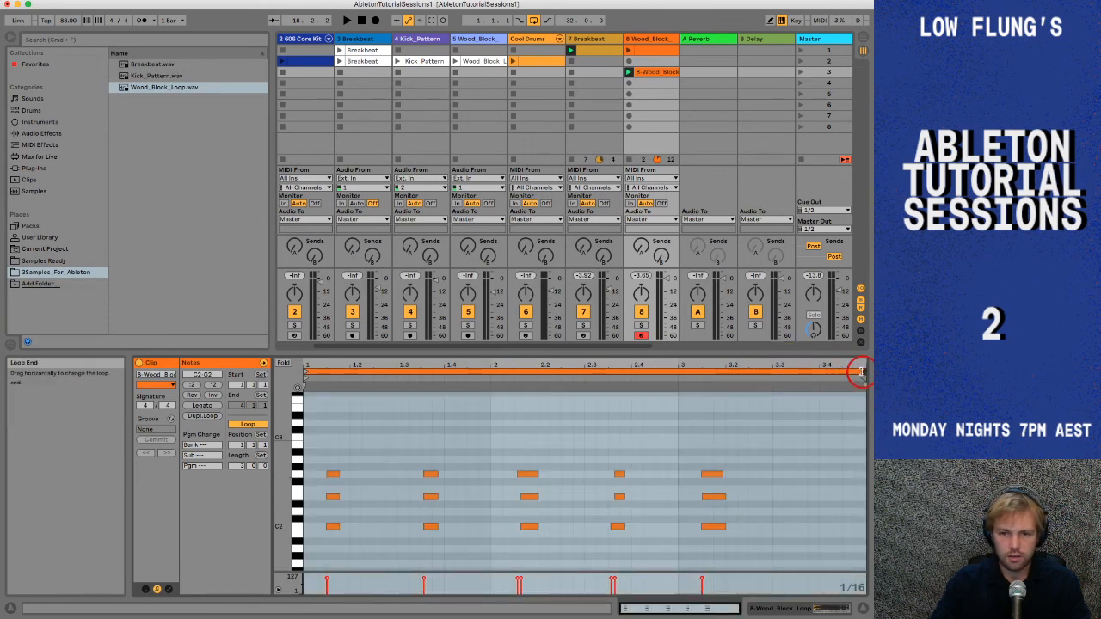
pyautogui.moveTo(862, 370); pyautogui.dragTo(675, 379)
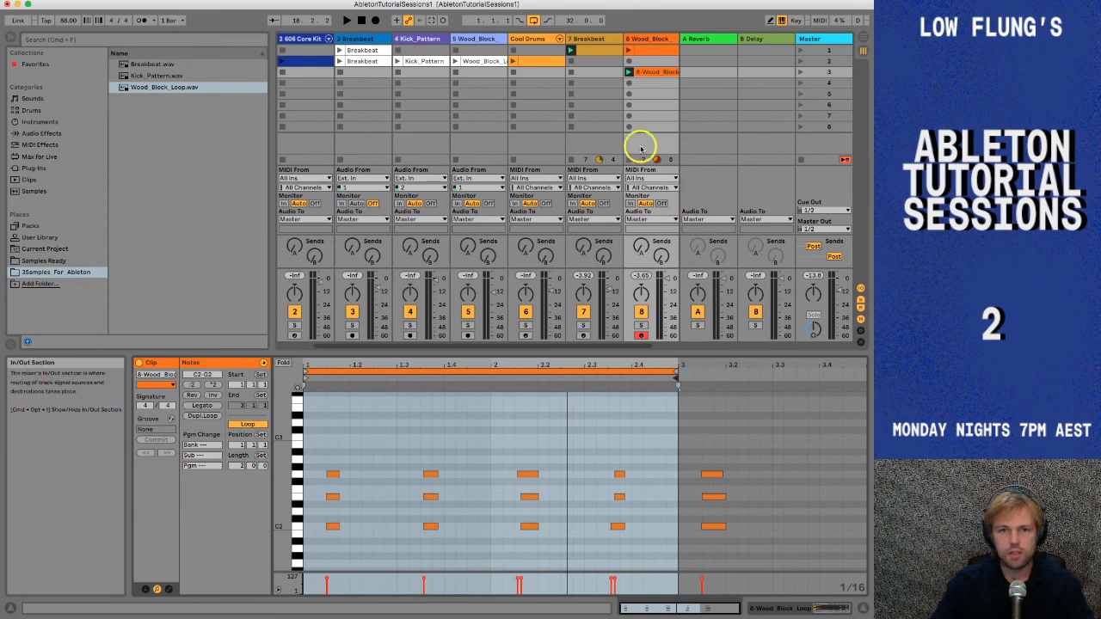
pyautogui.click(628, 73)
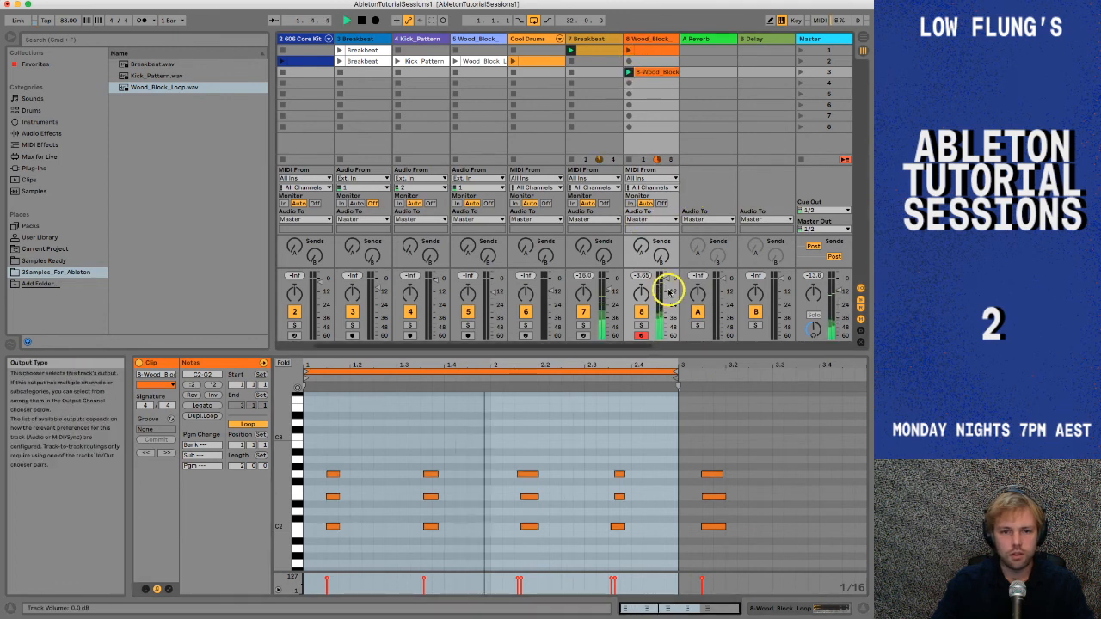
pyautogui.moveTo(663, 290); pyautogui.dragTo(666, 288)
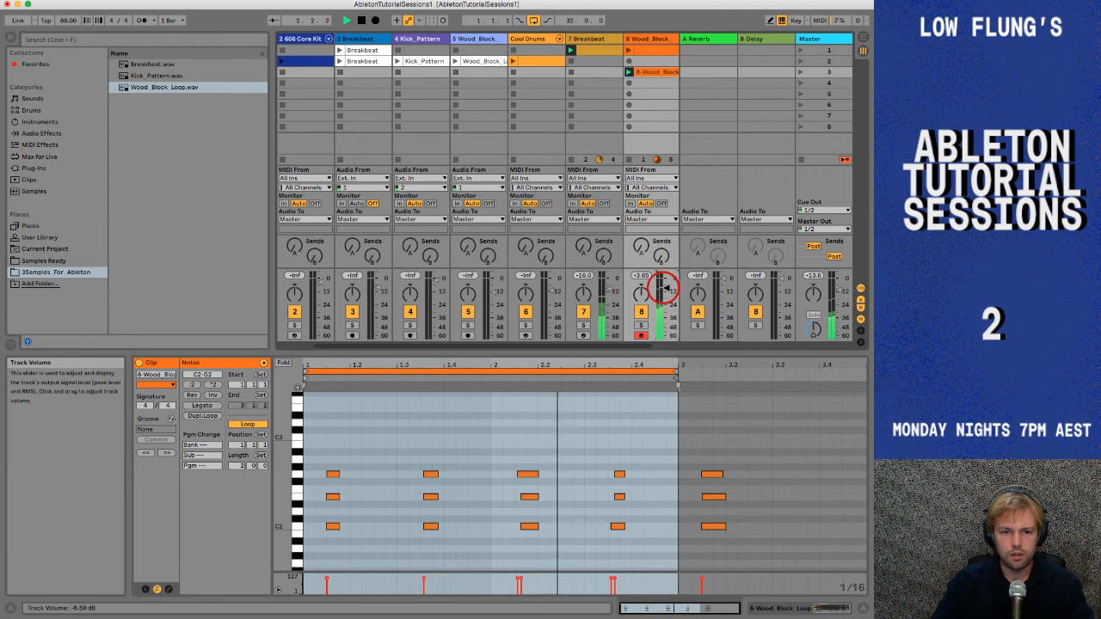
# - Try shifting the upper notes of the chord near 2.1.4 later, and delete that whole chord
pyautogui.click(529, 474)
pyautogui.moveTo(531, 476); pyautogui.dragTo(539, 476)
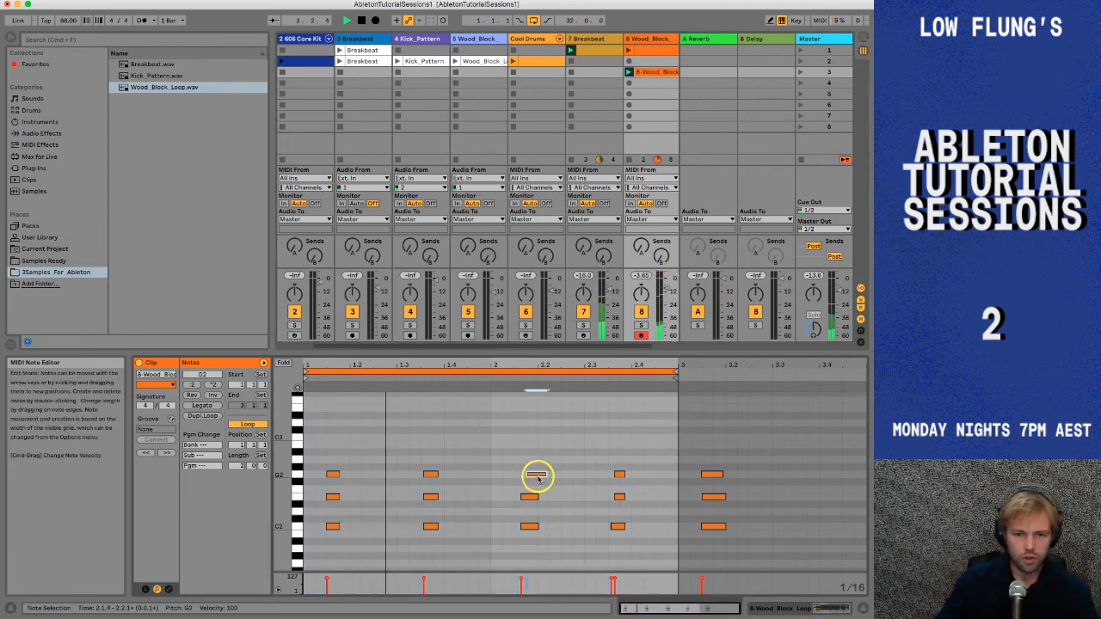
pyautogui.click(532, 497)
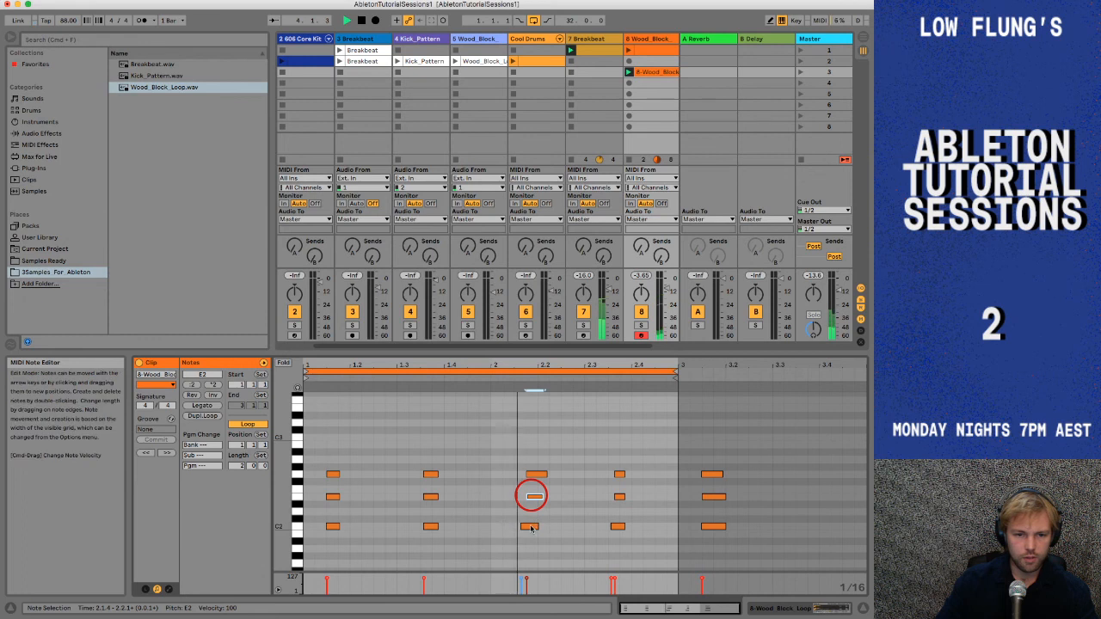
pyautogui.click(531, 525)
pyautogui.press('Delete')
pyautogui.click(516, 551)
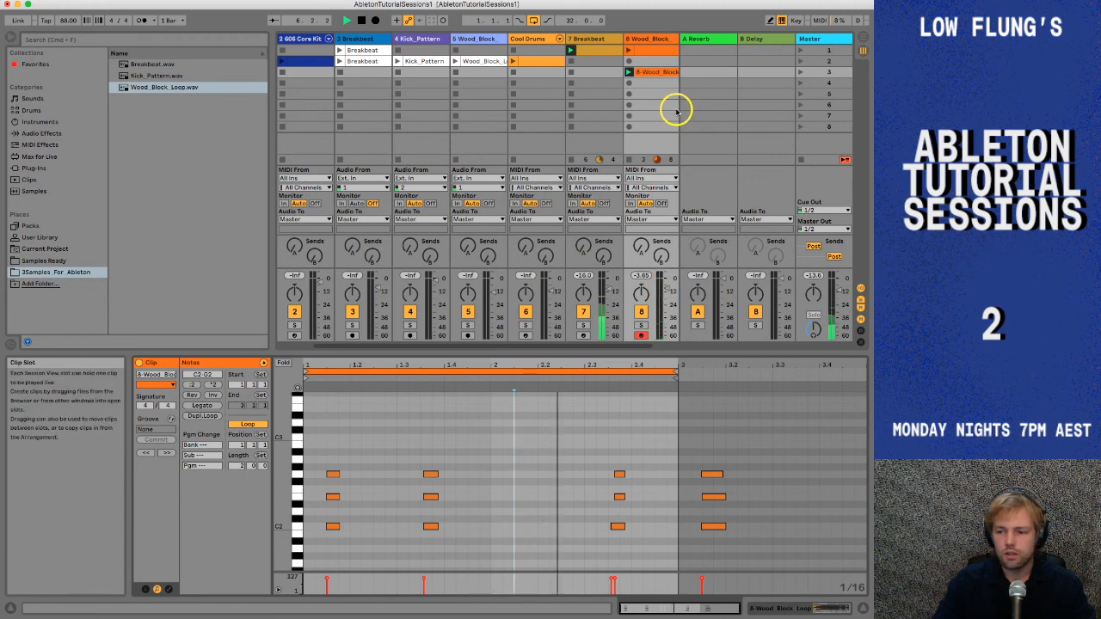
# - Transpose the second chord of the wood block clip so that it spans D2 to A2
pyautogui.moveTo(443, 452); pyautogui.dragTo(418, 537)
pyautogui.click(417, 535)
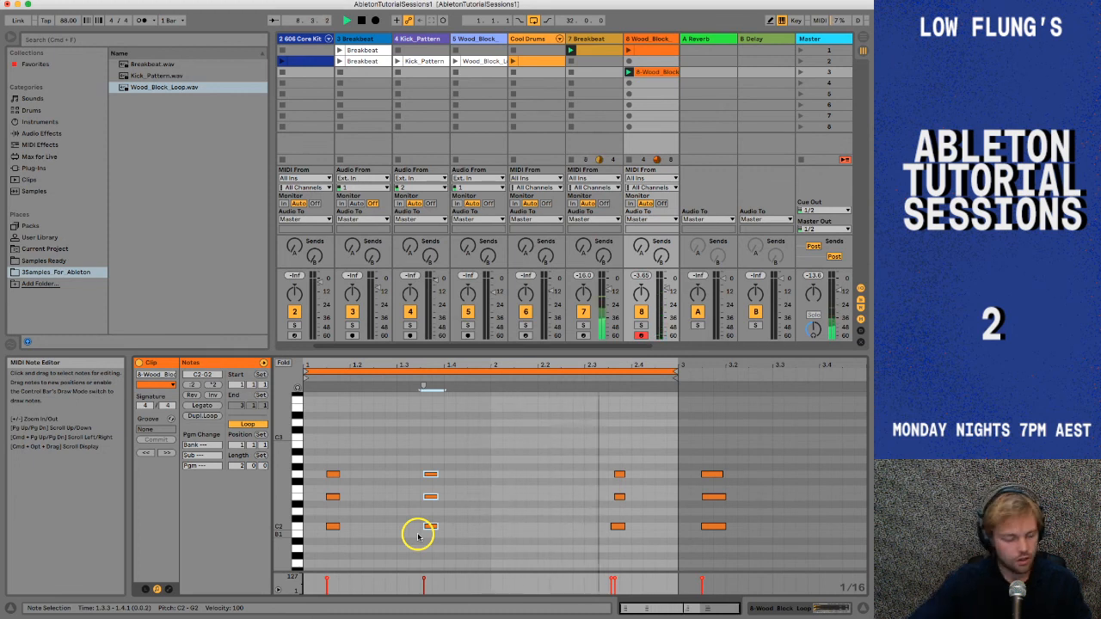
pyautogui.hotkey('shift', 'Up')
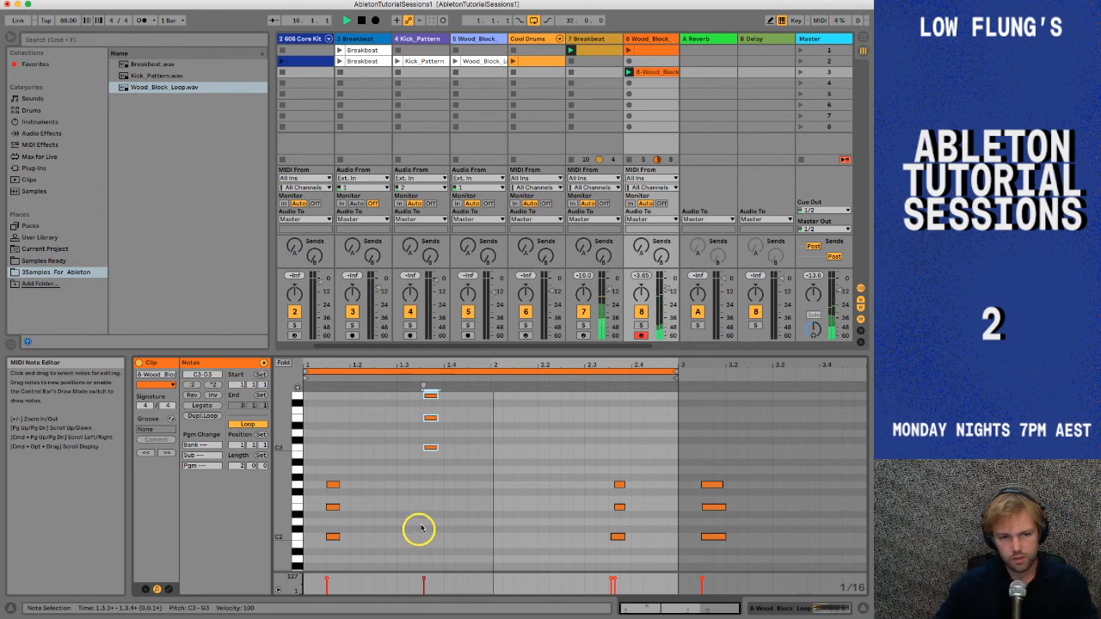
pyautogui.press('Down')
pyautogui.press('Down')
pyautogui.press('Down')
pyautogui.press('Down')
pyautogui.press('Down')
pyautogui.press('Down')
pyautogui.press('Down')
pyautogui.press('Down')
pyautogui.press('Down')
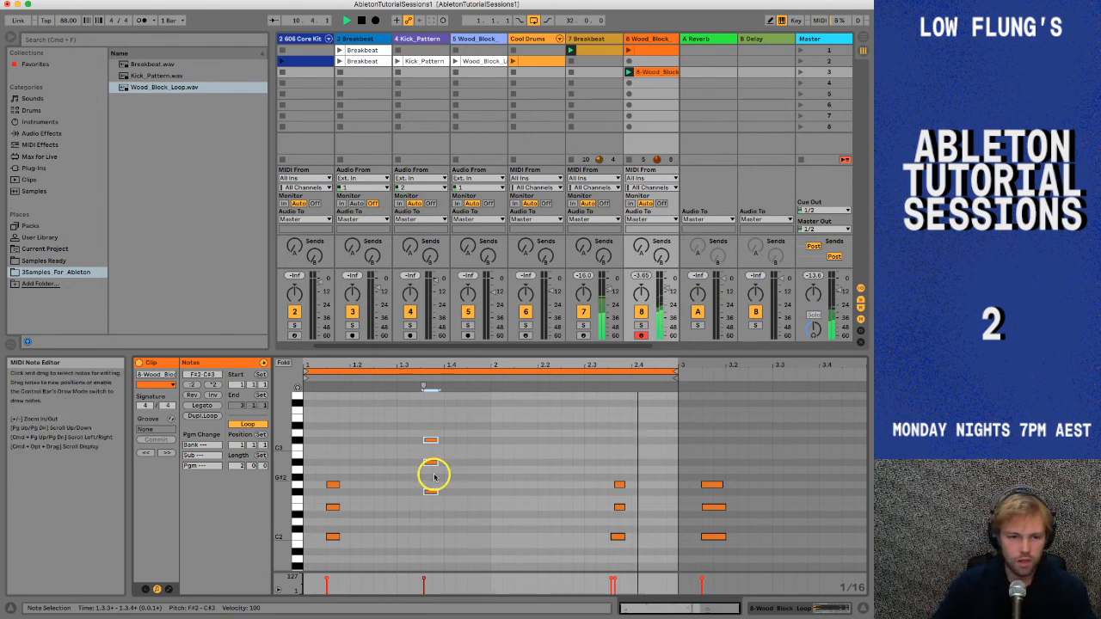
pyautogui.press('Down')
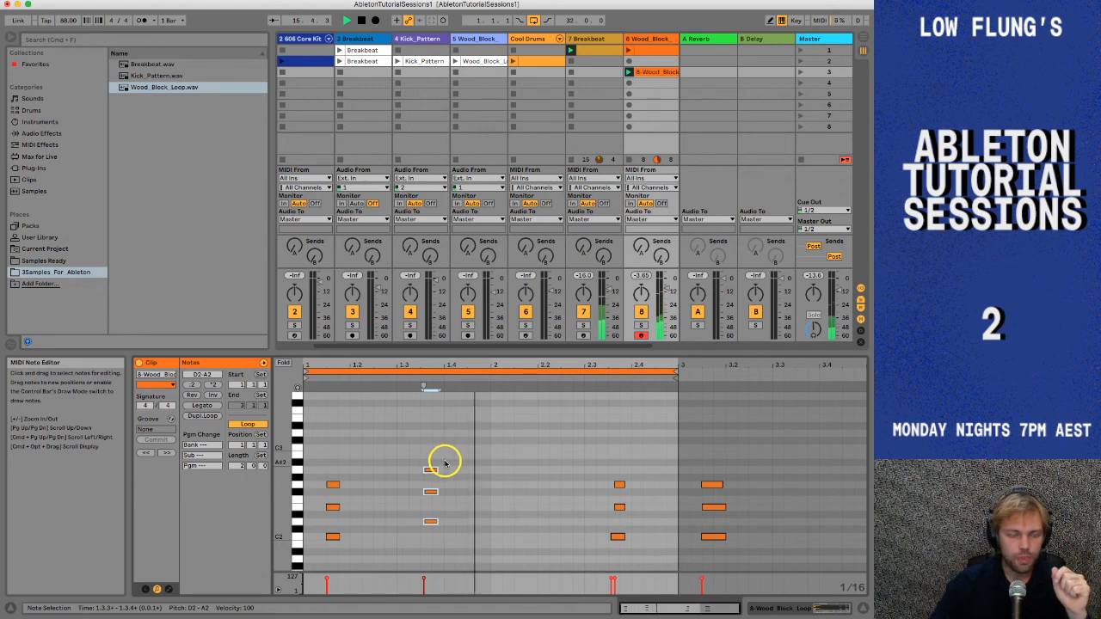
# - Copy the first chord to the beginning of bar 2 and delete the chord near beat 2.3.3
pyautogui.moveTo(348, 547); pyautogui.dragTo(336, 491)
pyautogui.press('super+c')
pyautogui.click(493, 468)
pyautogui.press('super+v')
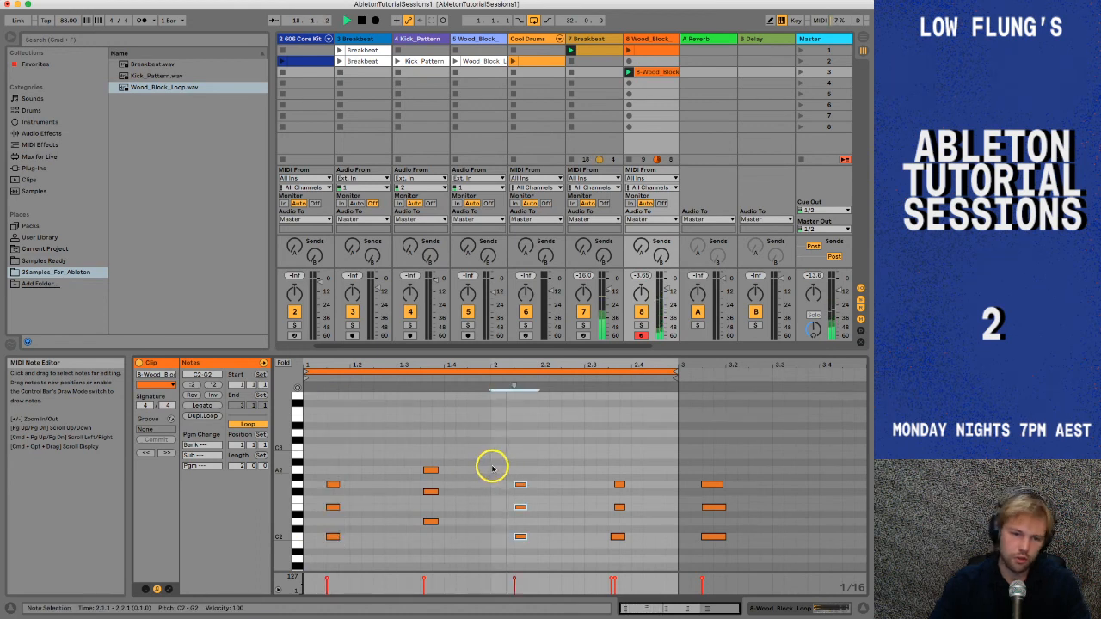
pyautogui.moveTo(608, 470); pyautogui.dragTo(626, 547)
pyautogui.press('Delete')
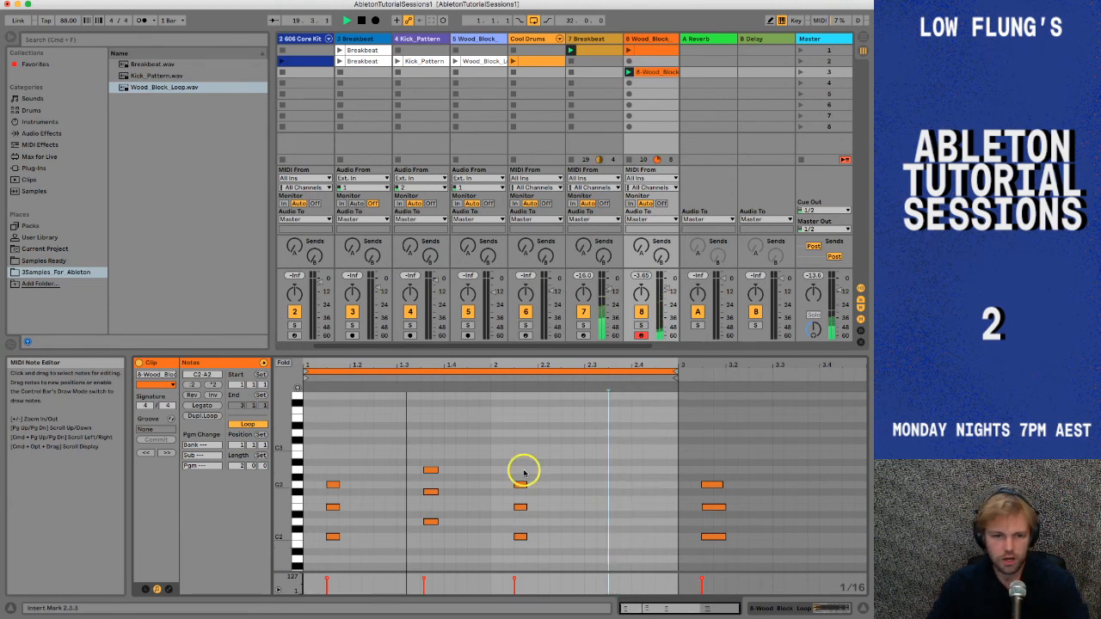
# - Copy the chord near beat 2.1.4 of the wood block clip to about beat 2.3.3
pyautogui.moveTo(549, 481); pyautogui.dragTo(509, 543)
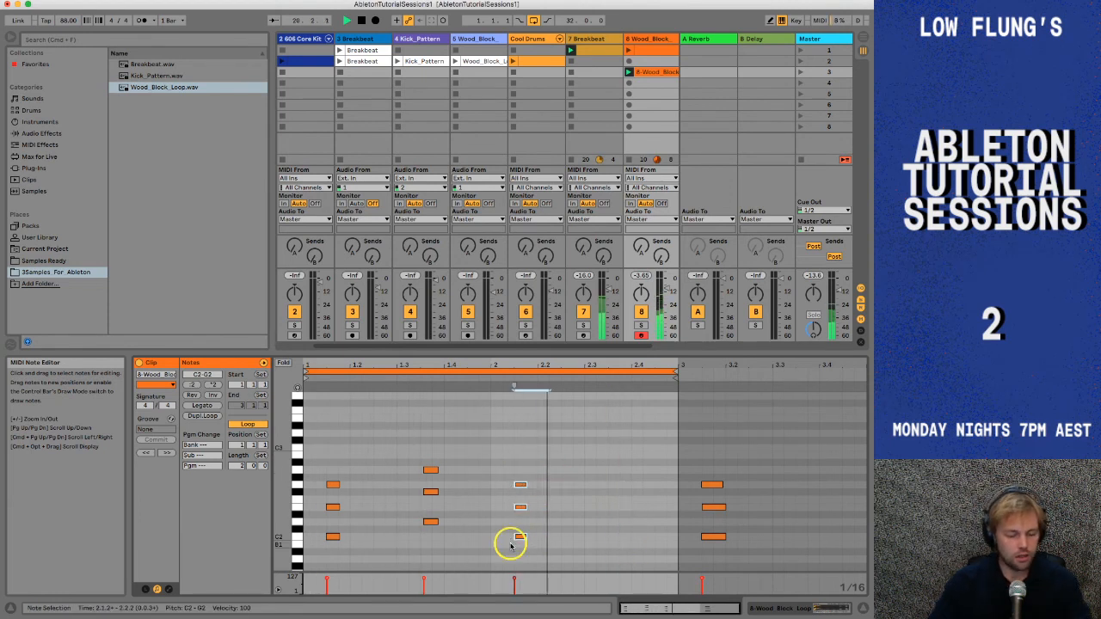
pyautogui.click(583, 511)
pyautogui.press('super+v')
pyautogui.press('Right')
pyautogui.press('super+Right')
pyautogui.click(605, 444)
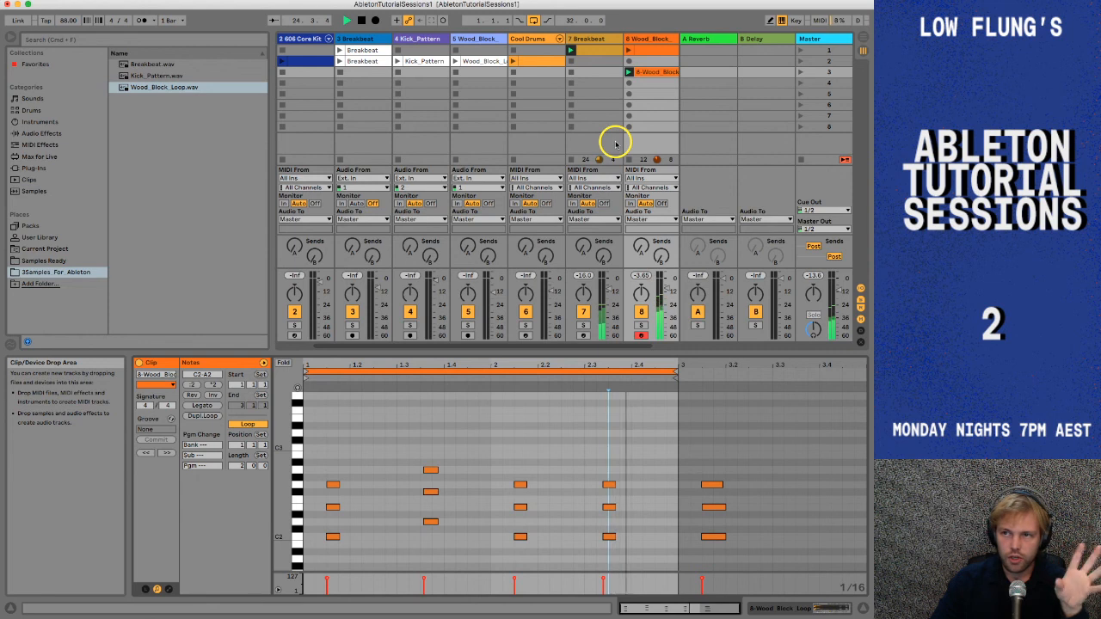
# - Show the device chain of the 8 Wood_Block track and find EQ Eight among the audio effects
pyautogui.click(654, 53)
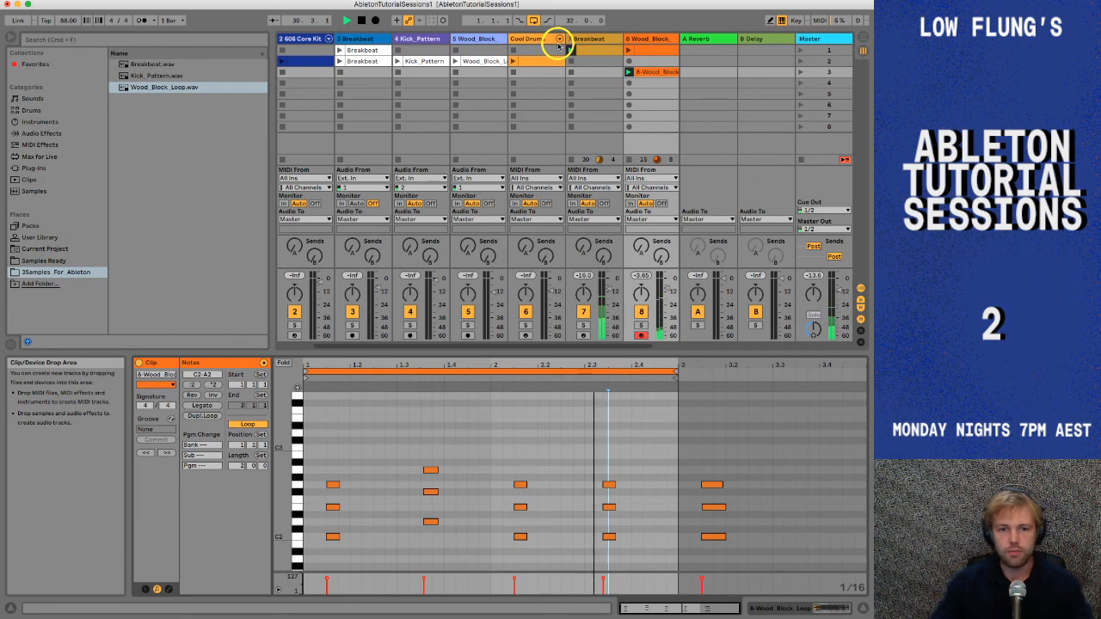
pyautogui.click(646, 40)
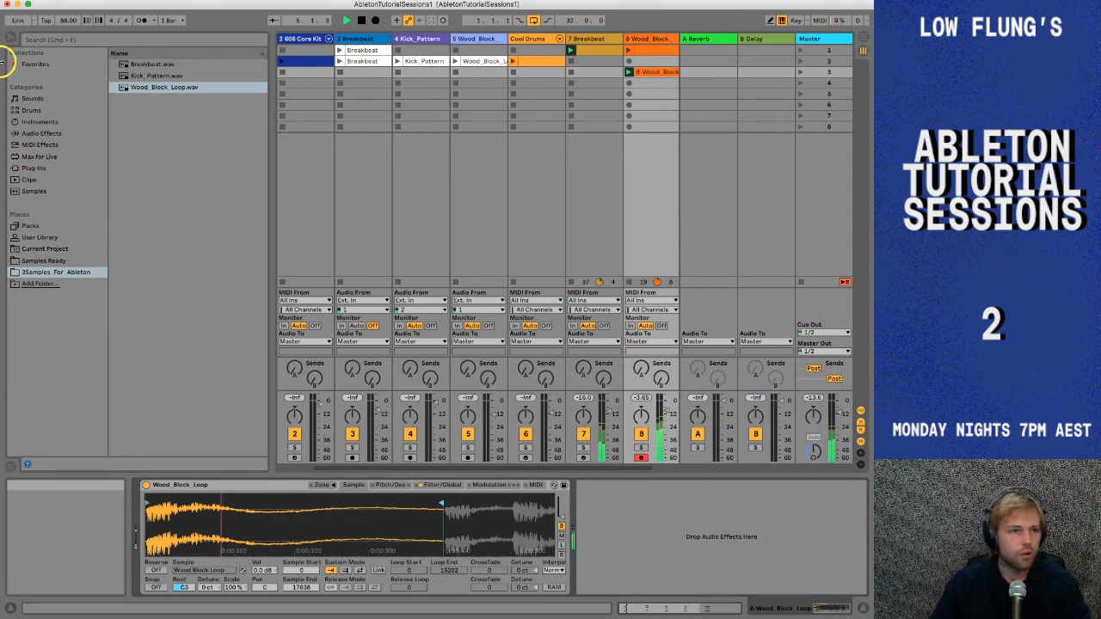
pyautogui.click(40, 133)
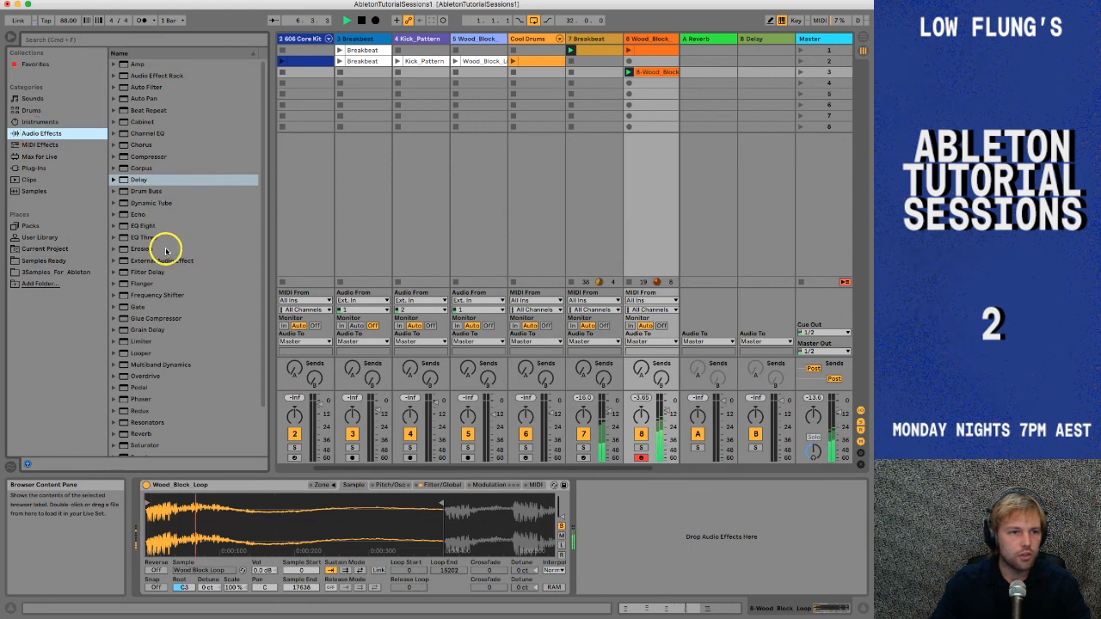
pyautogui.click(147, 227)
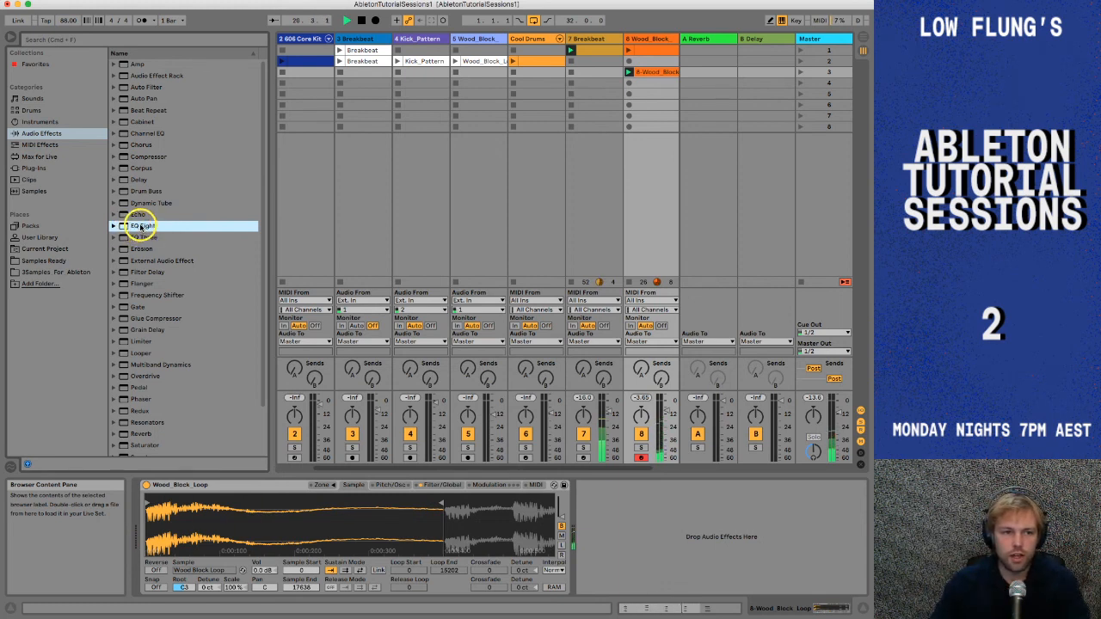
pyautogui.click(140, 228)
pyautogui.click(631, 73)
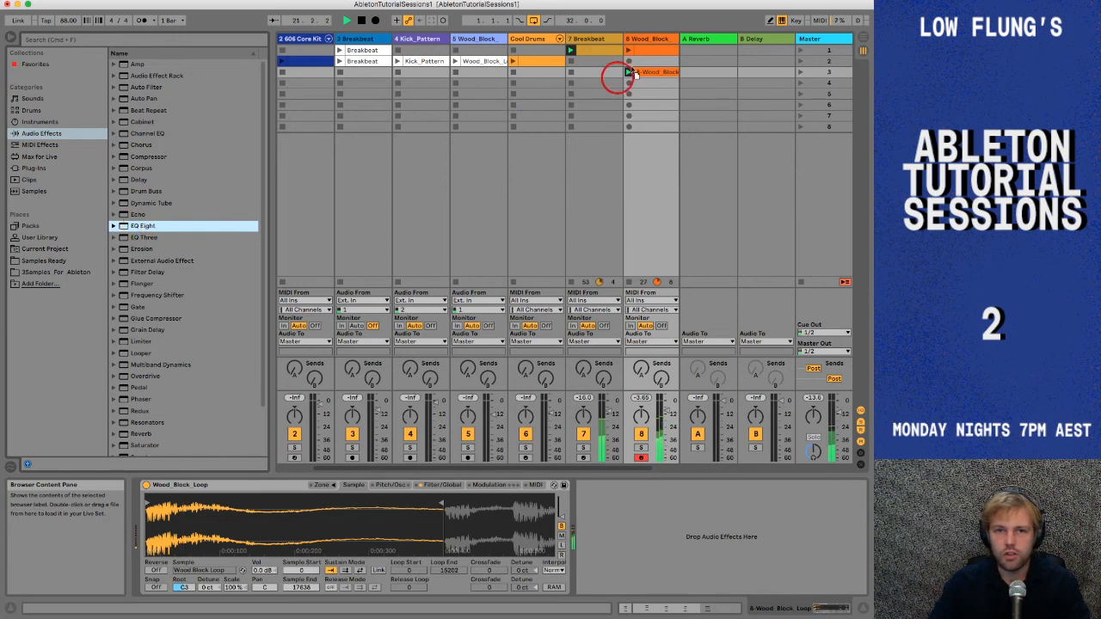
pyautogui.click(648, 43)
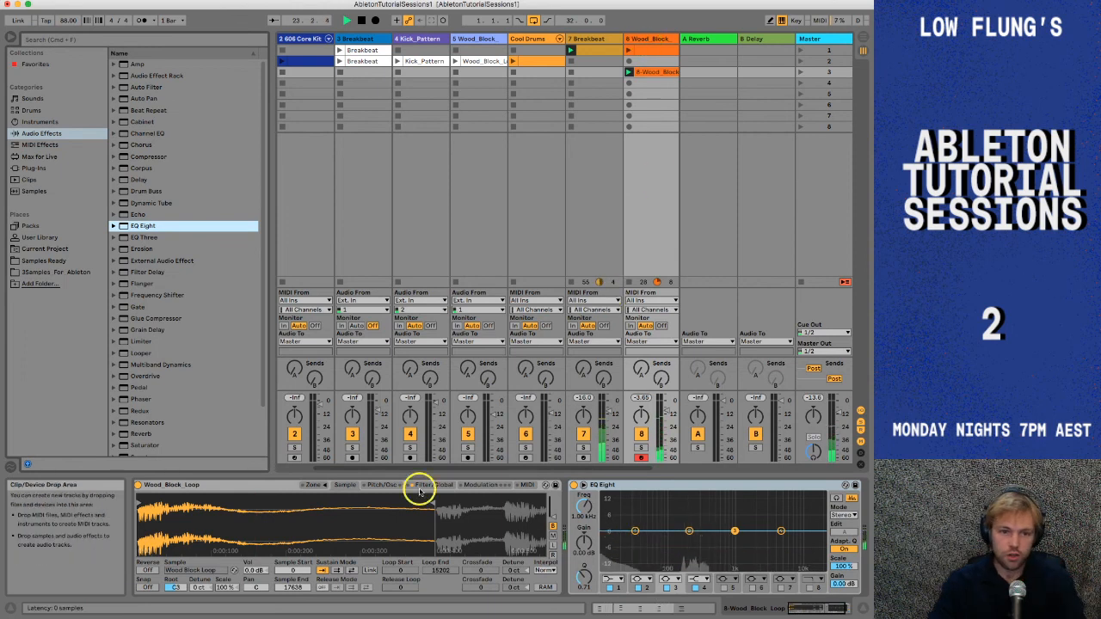
pyautogui.click(646, 484)
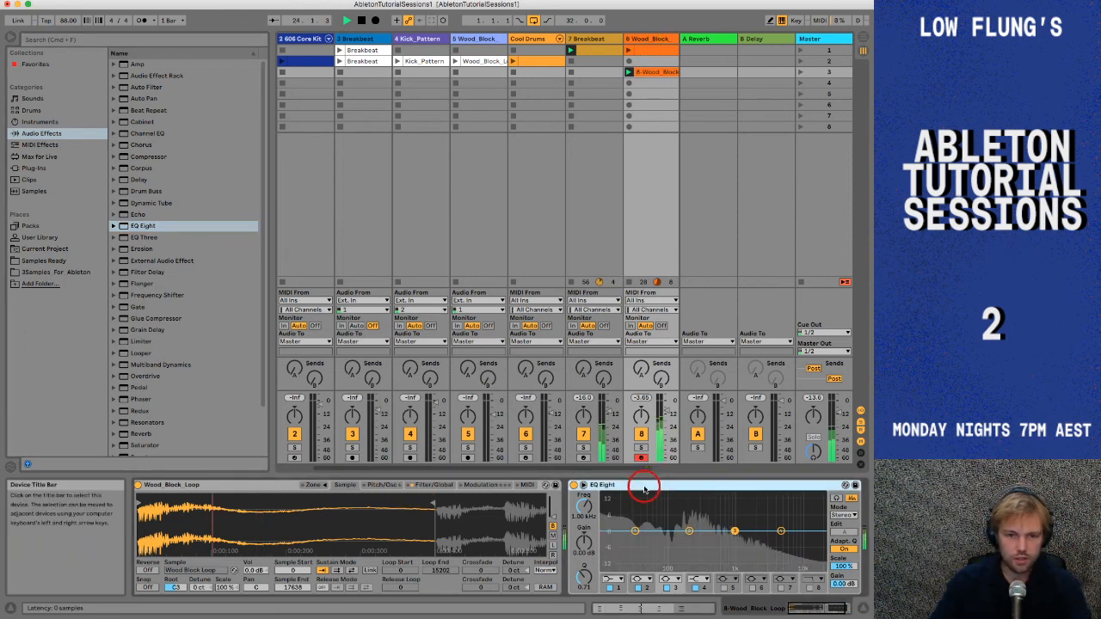
pyautogui.press('Delete')
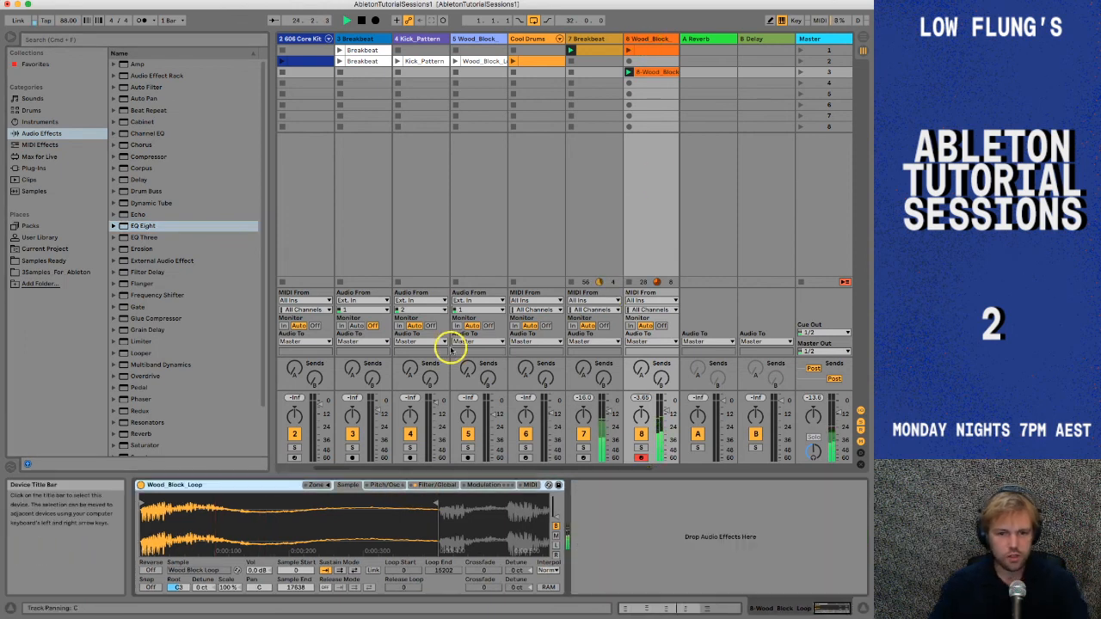
# - Add EQ Eight after the Sampler in the wood block track's device chain
pyautogui.click(147, 225)
pyautogui.moveTo(289, 367); pyautogui.dragTo(664, 555)
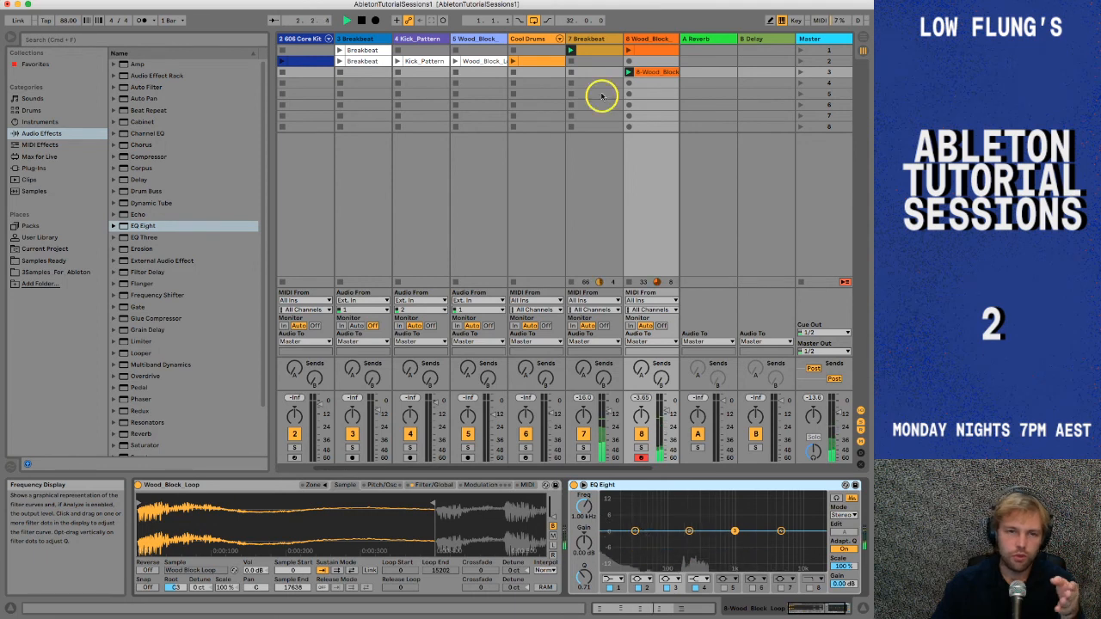
# - Review the instrument and audio effect lists and the device chains of the Cool Drums, 7 Breakbeat and 8 Wood_Block tracks
pyautogui.click(37, 121)
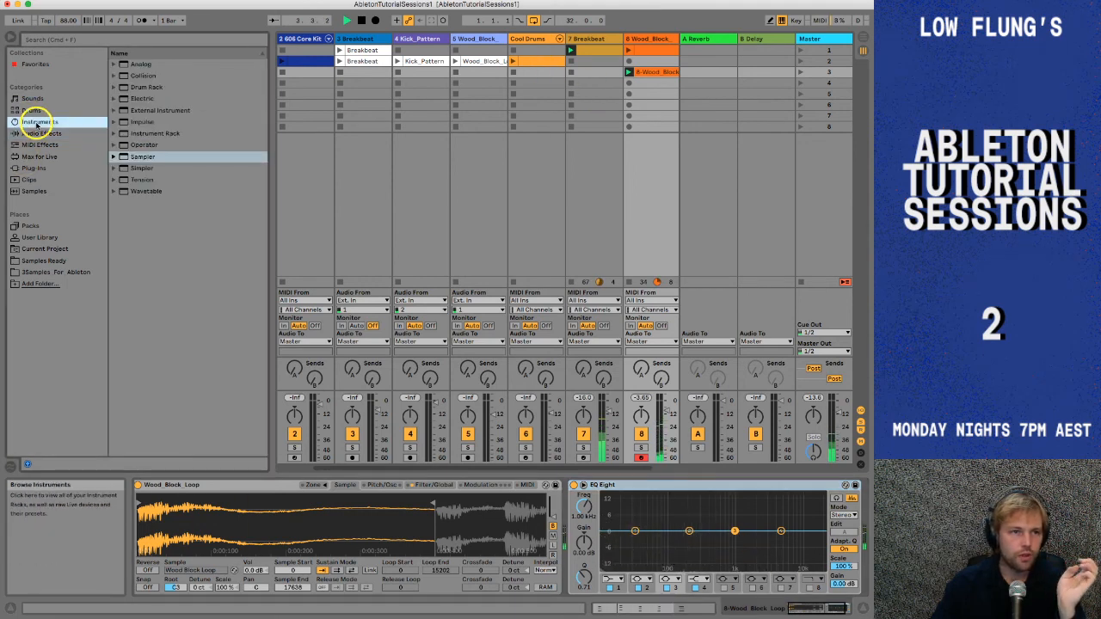
pyautogui.click(535, 40)
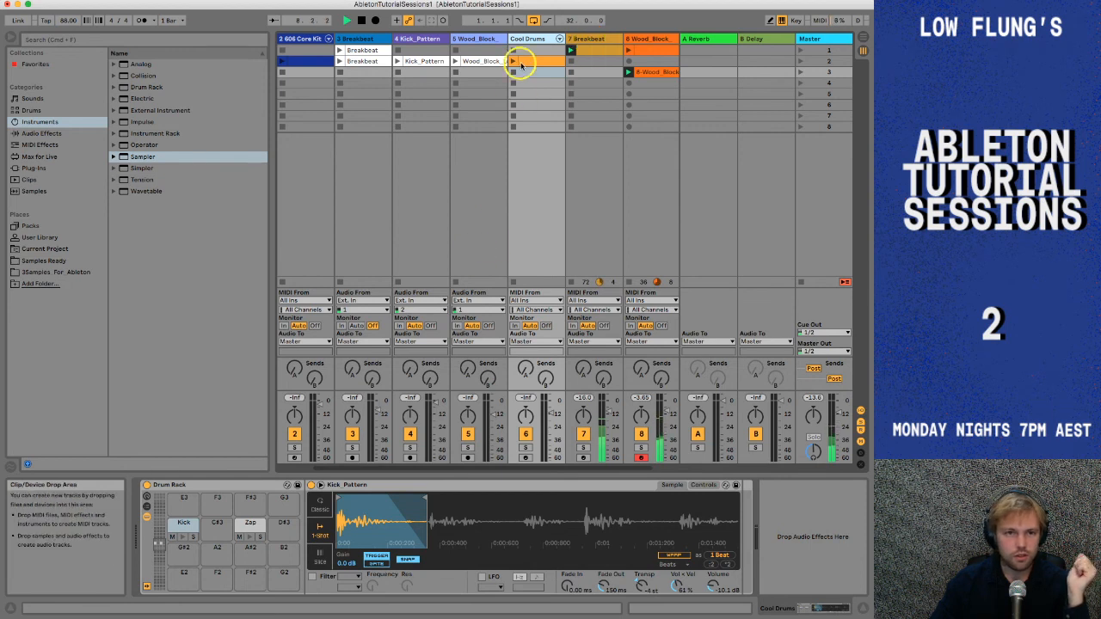
pyautogui.click(605, 43)
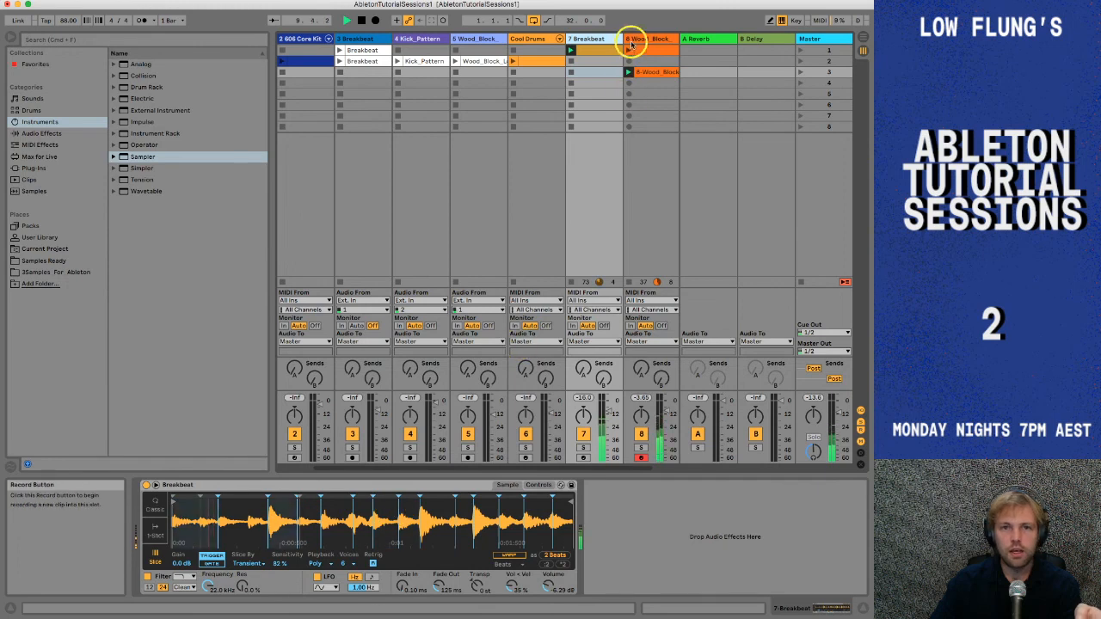
pyautogui.click(643, 41)
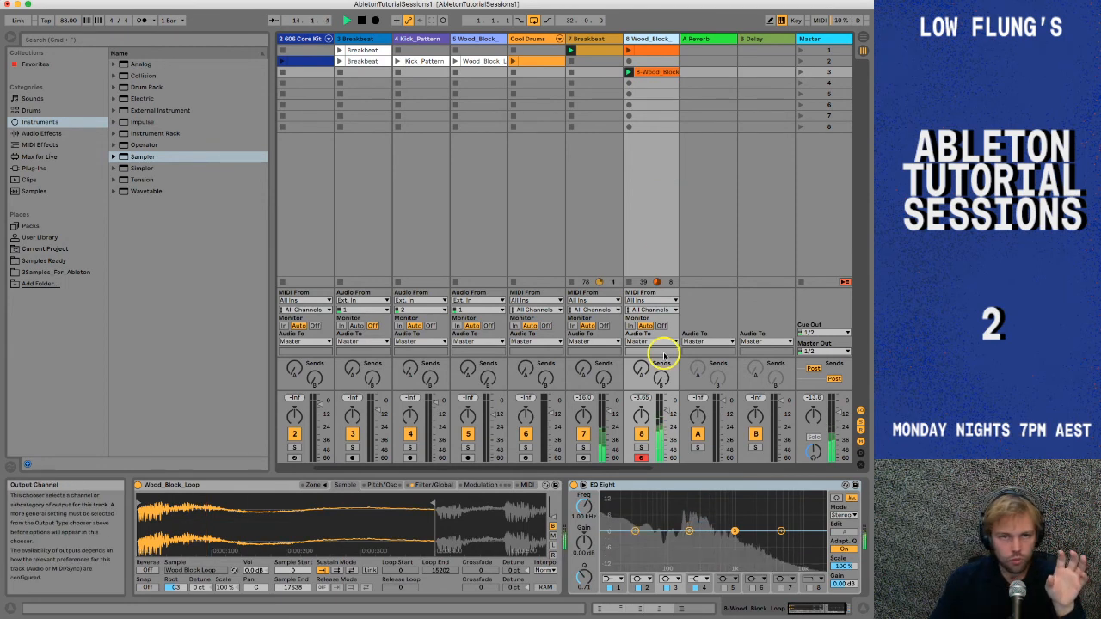
pyautogui.click(49, 134)
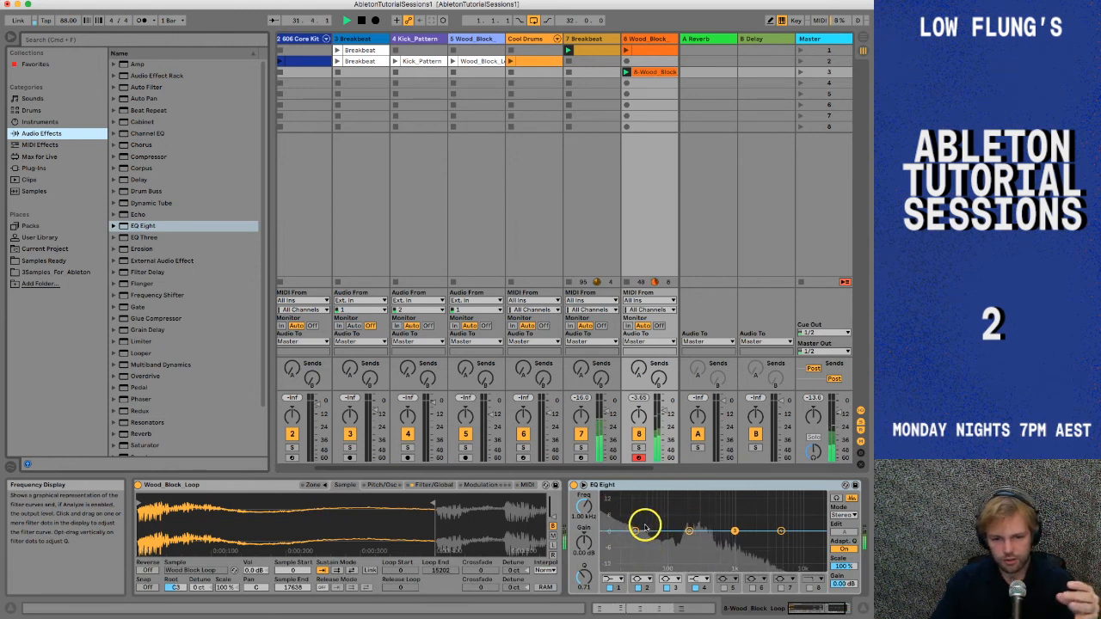
# - Solo track 8, sweep a 12 dB boost on EQ Eight's band 2 across the spectrum, and flatten it at about 375 Hz
pyautogui.click(637, 534)
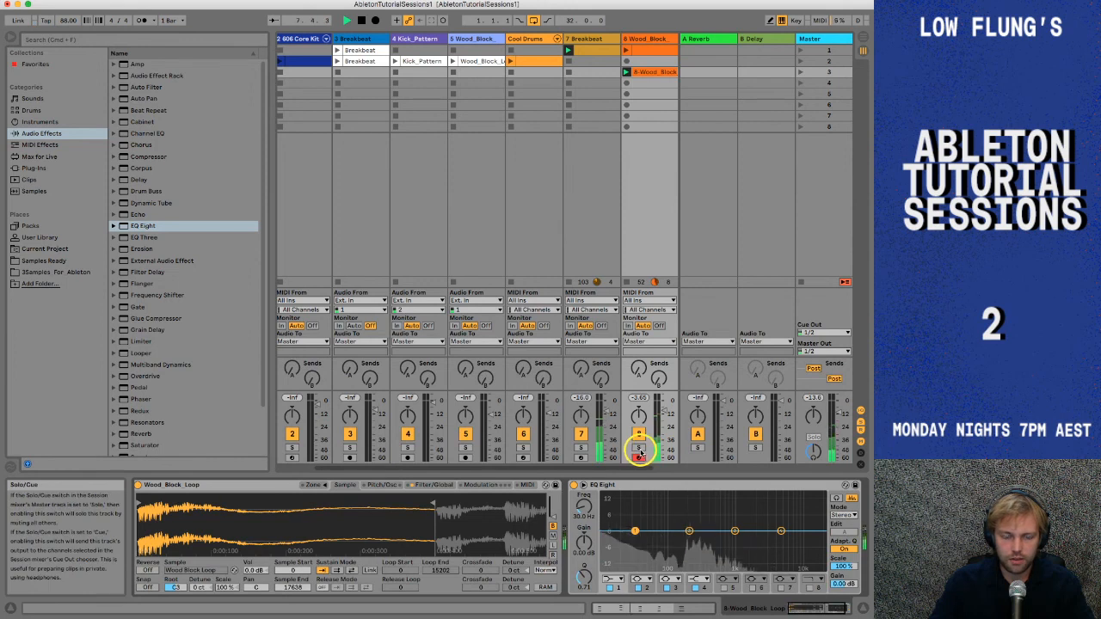
pyautogui.click(638, 447)
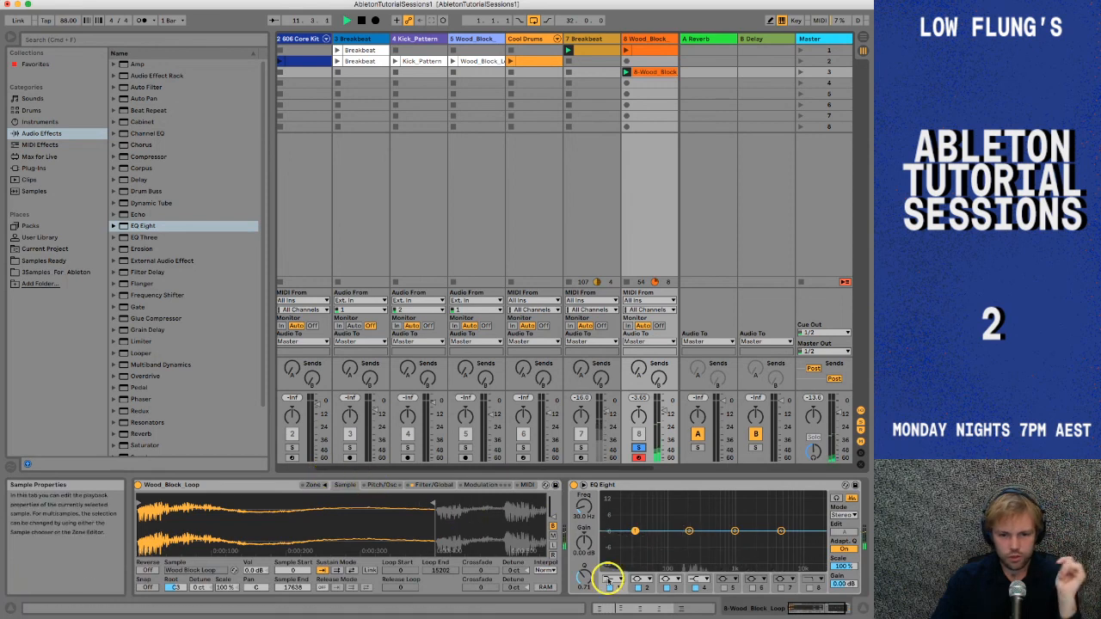
pyautogui.click(780, 530)
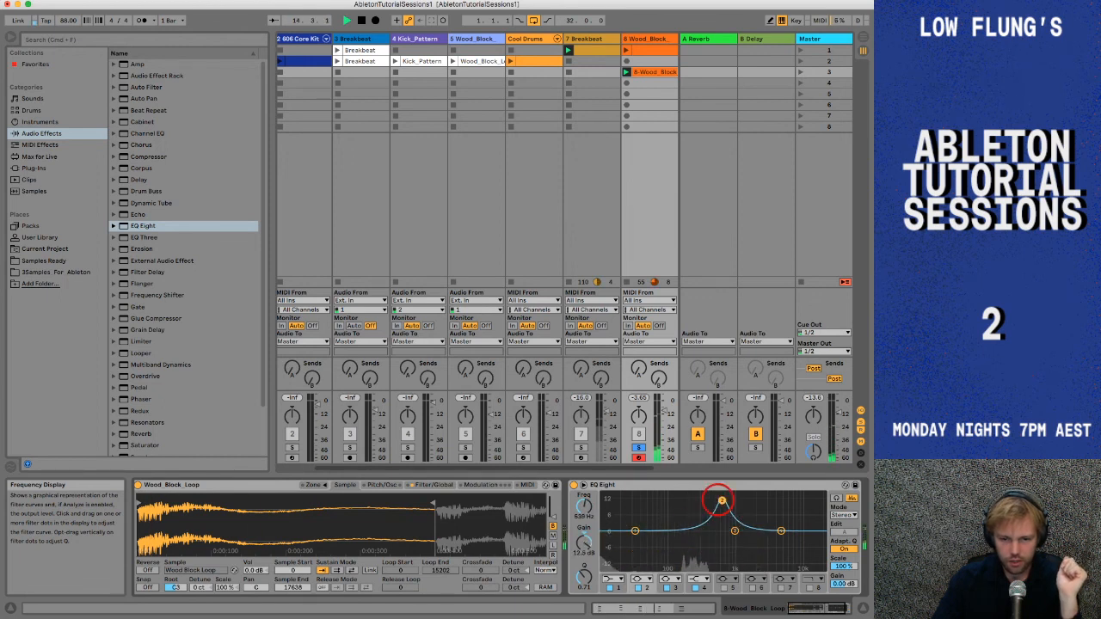
pyautogui.moveTo(720, 502); pyautogui.dragTo(747, 502)
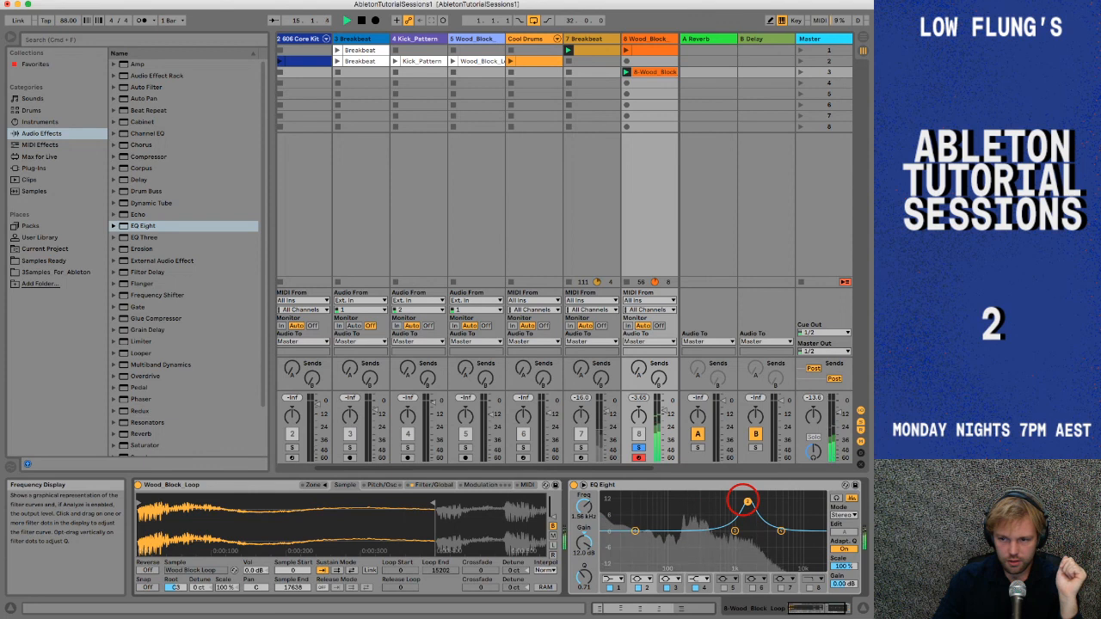
pyautogui.moveTo(773, 504); pyautogui.dragTo(692, 513)
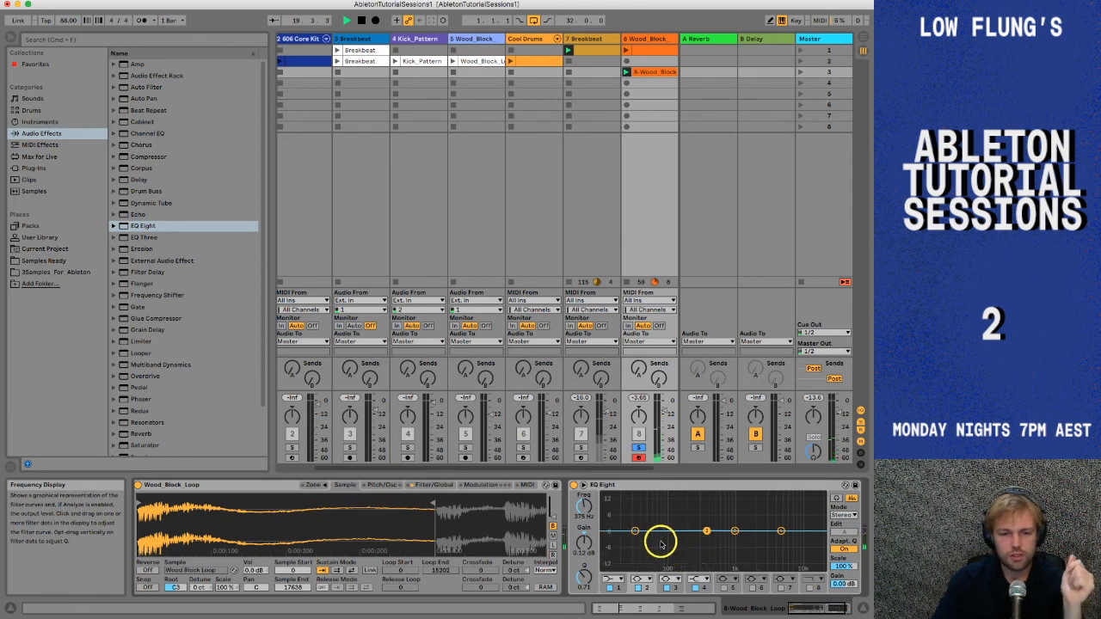
# - Turn EQ Eight's band 1 into a low cut with a raised cutoff and boost band 2 by about 2.6 dB near 323 Hz
pyautogui.click(634, 531)
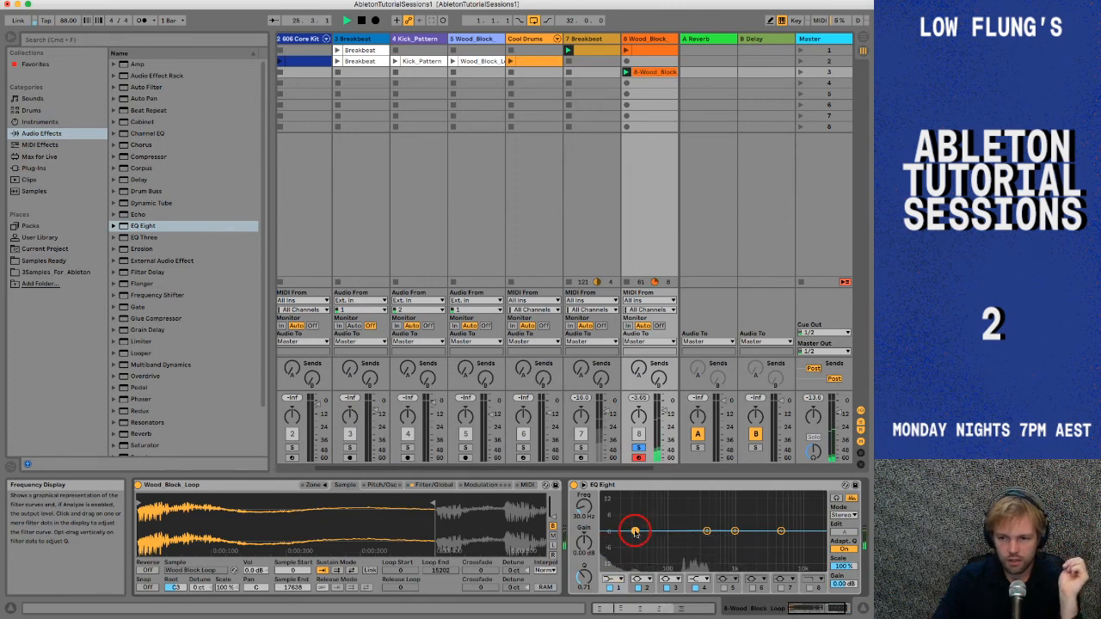
pyautogui.click(619, 590)
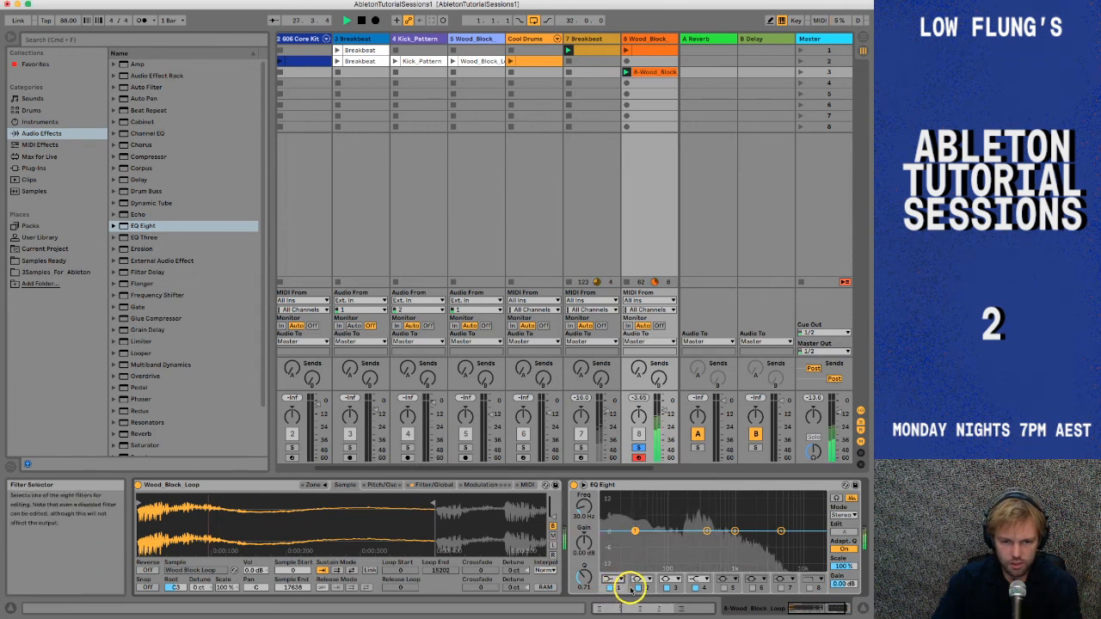
pyautogui.click(780, 530)
pyautogui.click(634, 531)
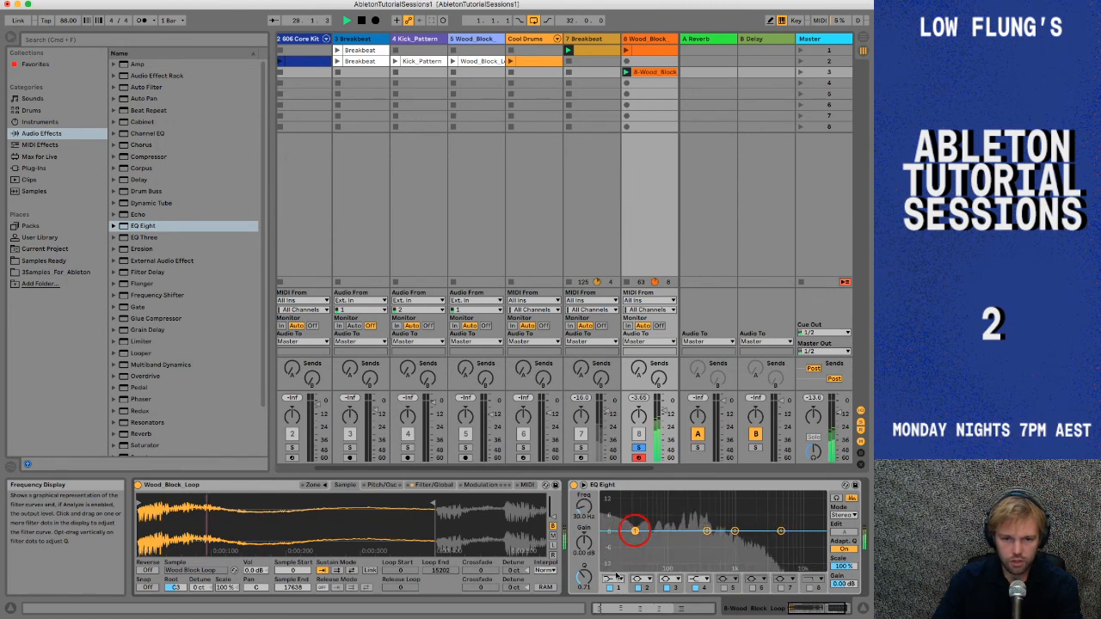
pyautogui.click(621, 581)
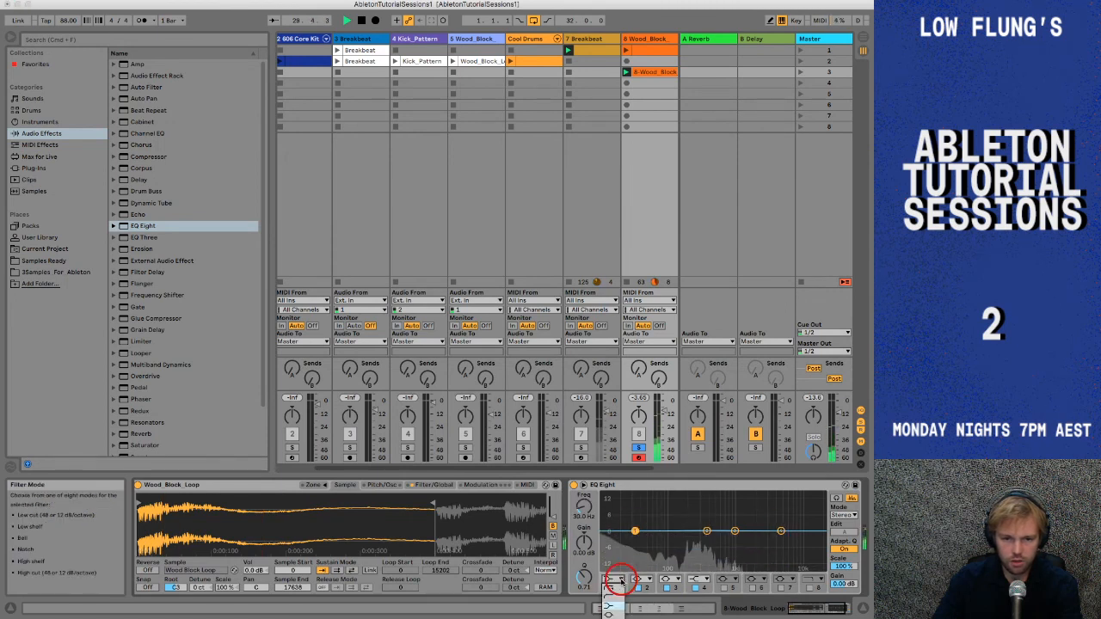
pyautogui.click(609, 602)
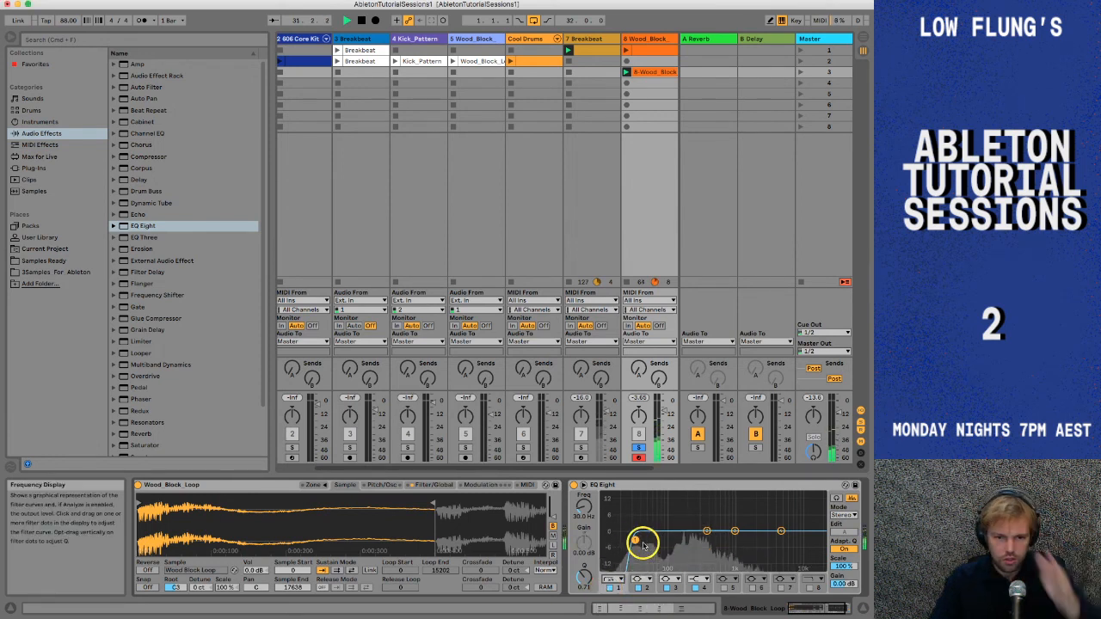
pyautogui.moveTo(635, 540); pyautogui.dragTo(646, 542)
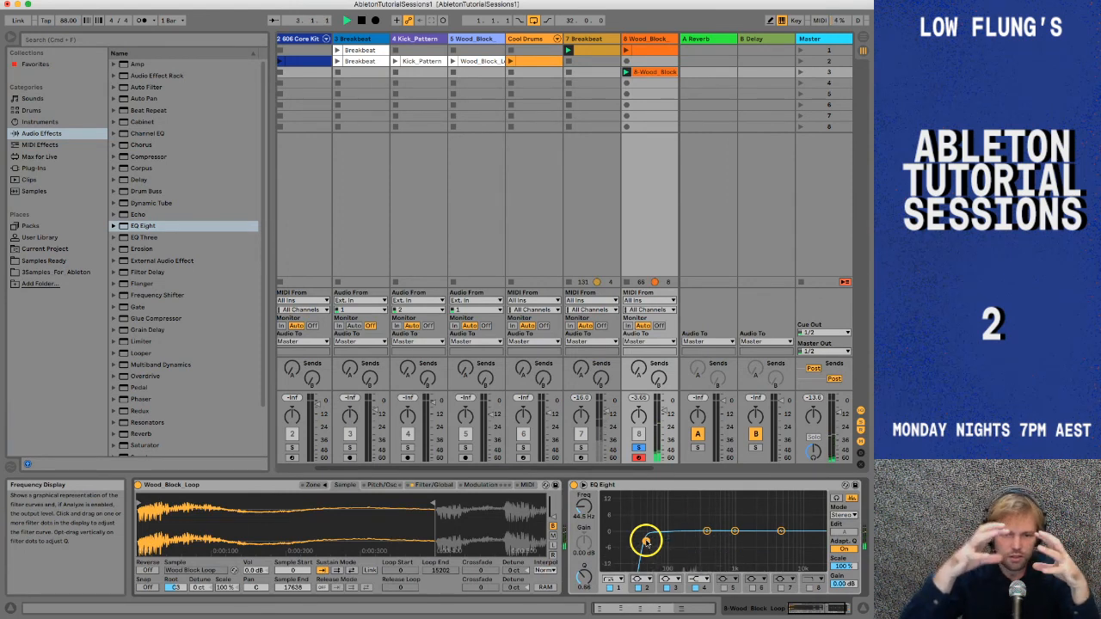
pyautogui.moveTo(646, 540); pyautogui.dragTo(683, 541)
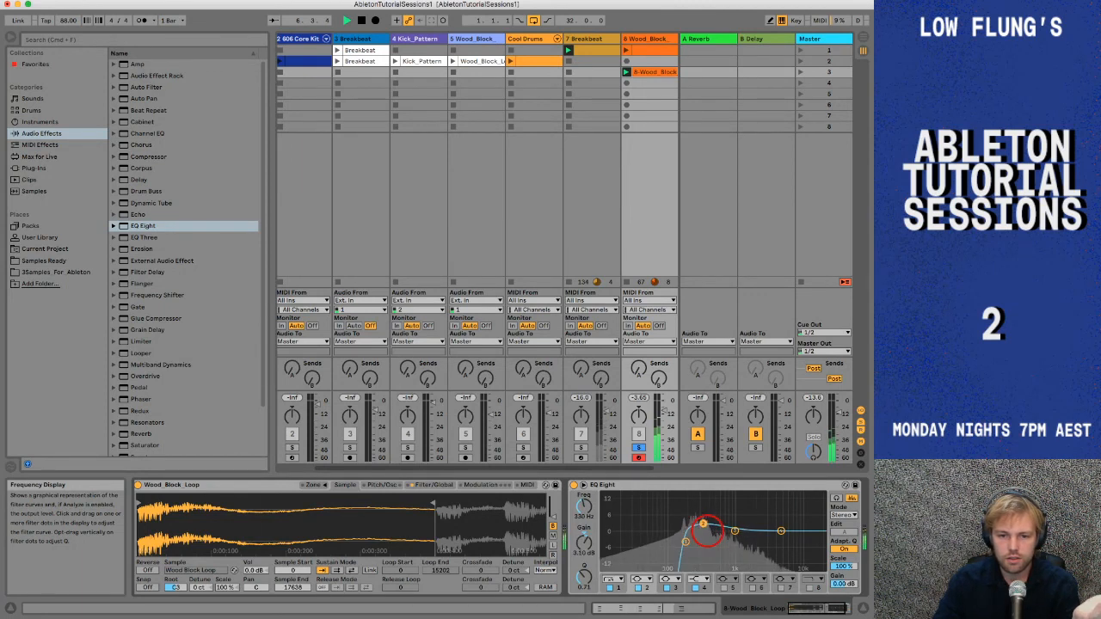
pyautogui.moveTo(707, 531); pyautogui.dragTo(704, 517)
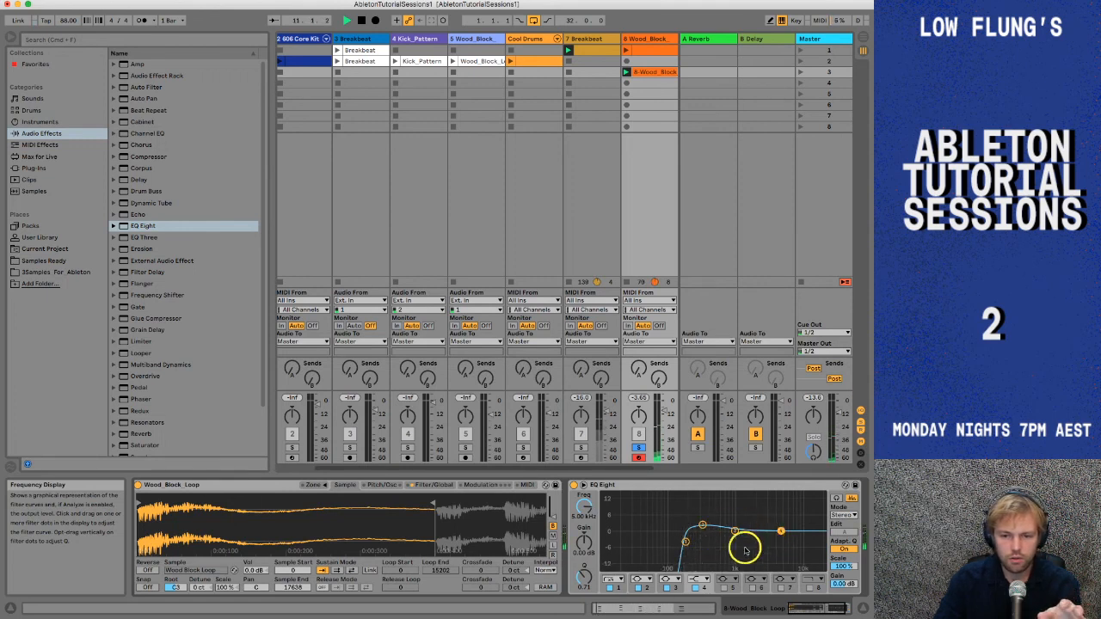
# - Turn EQ Eight's band 4 into a high cut at about 3.16 kHz and move band 3 to about 825 Hz at 0.12 dB
pyautogui.click(702, 580)
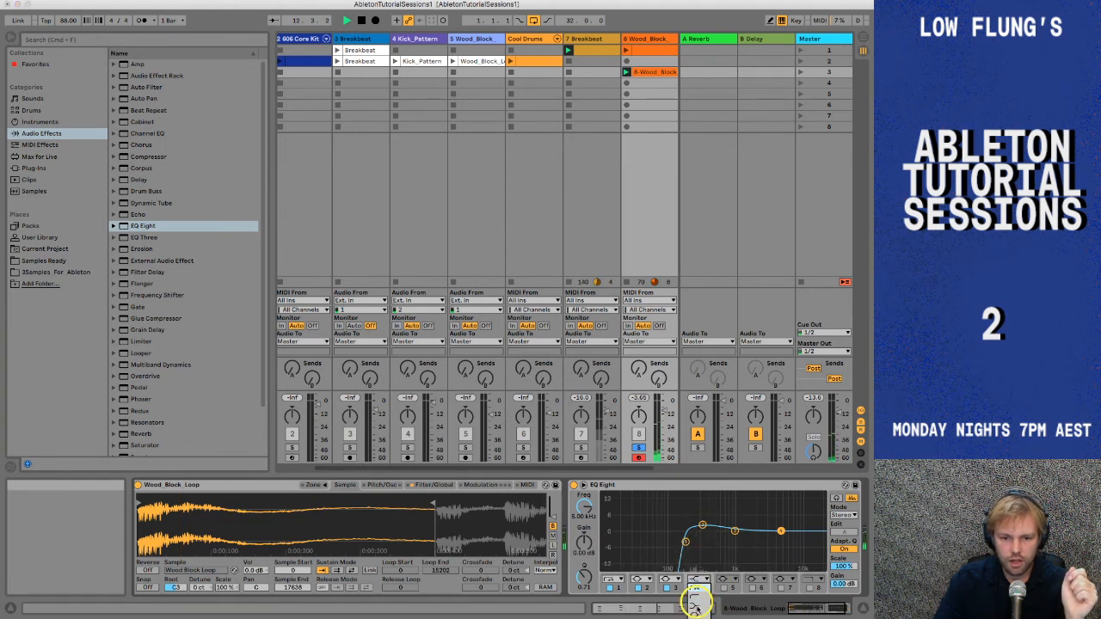
pyautogui.click(695, 605)
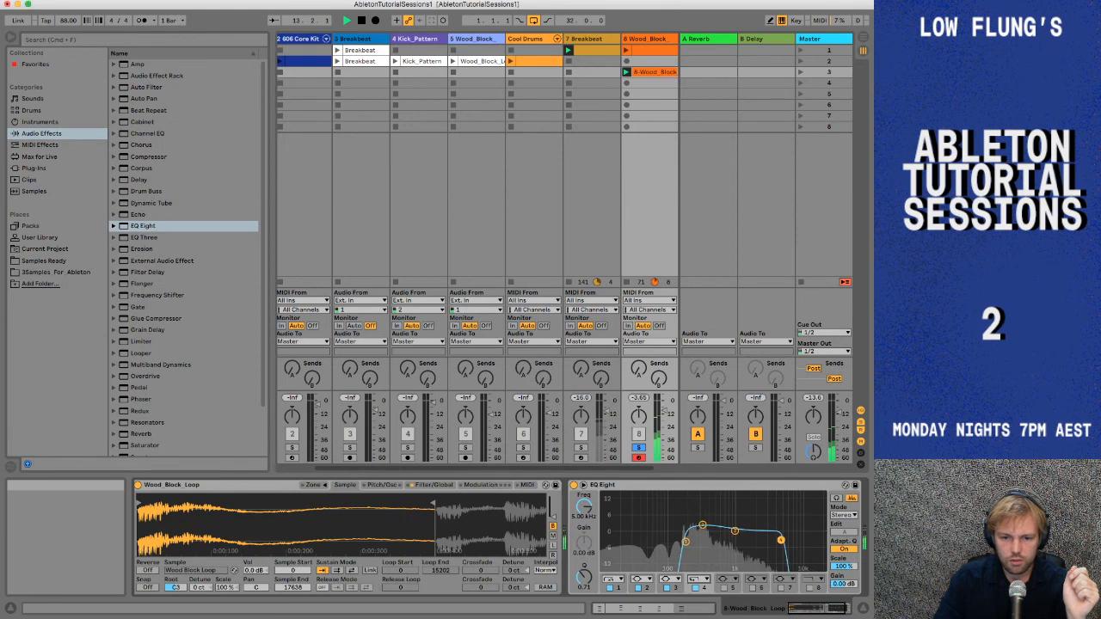
pyautogui.moveTo(780, 539); pyautogui.dragTo(778, 539)
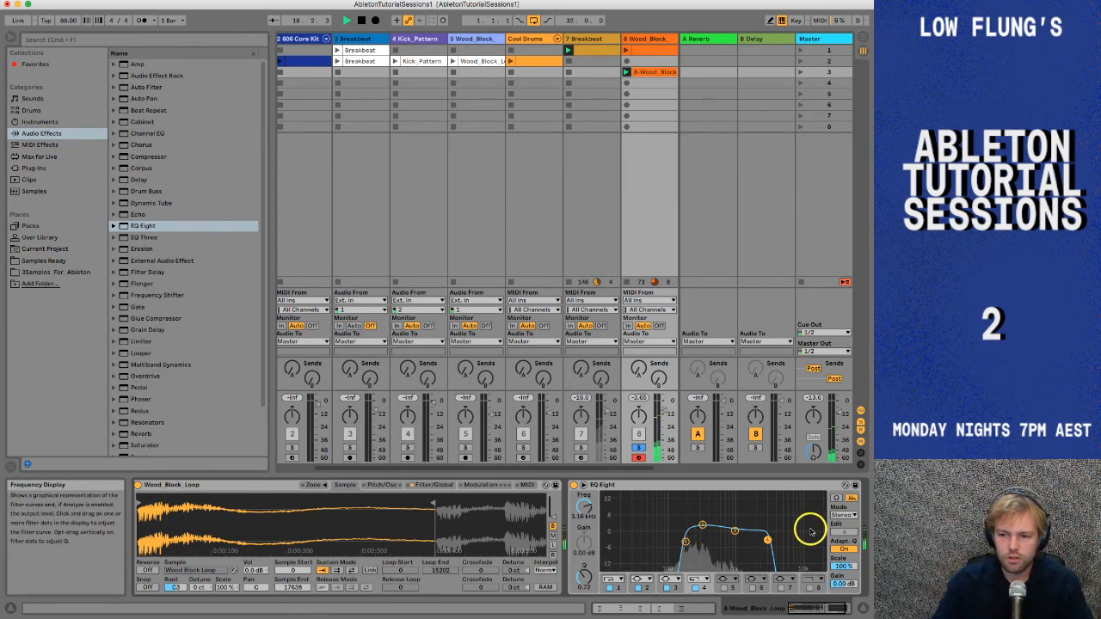
pyautogui.click(686, 543)
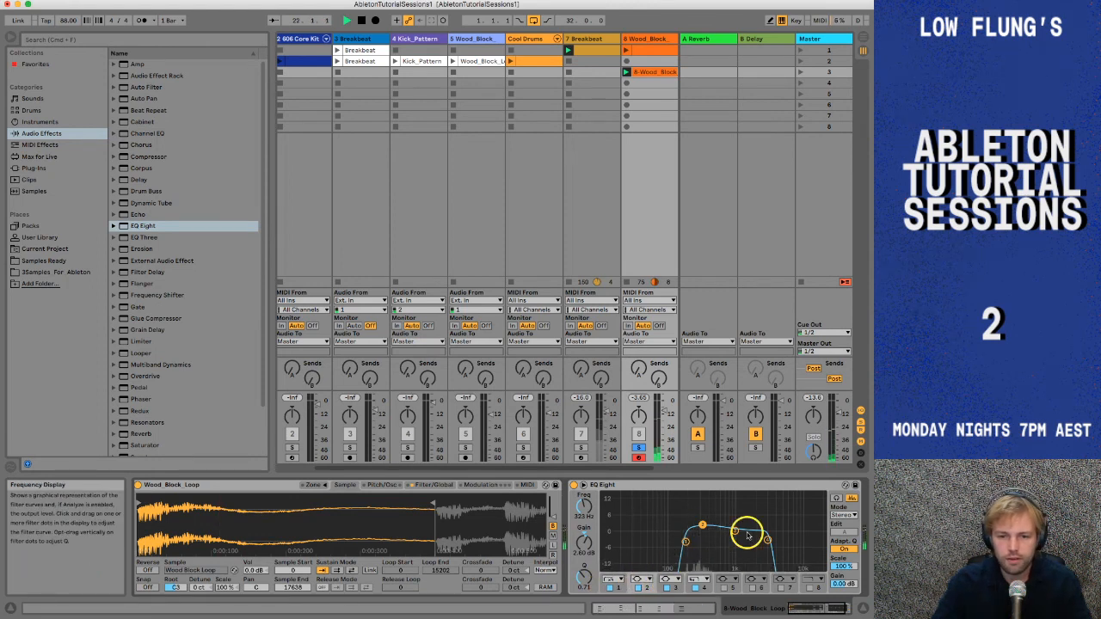
pyautogui.moveTo(686, 543); pyautogui.dragTo(730, 533)
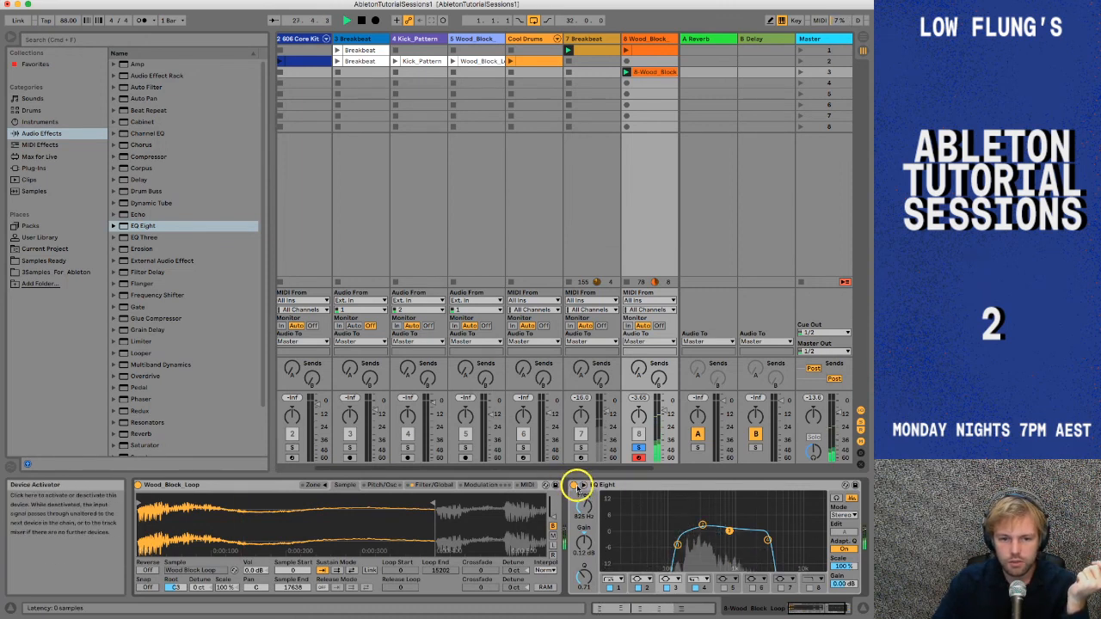
# - Deactivate the Sampler device holding Wood_Block_Loop on track 8
pyautogui.click(156, 490)
pyautogui.click(146, 485)
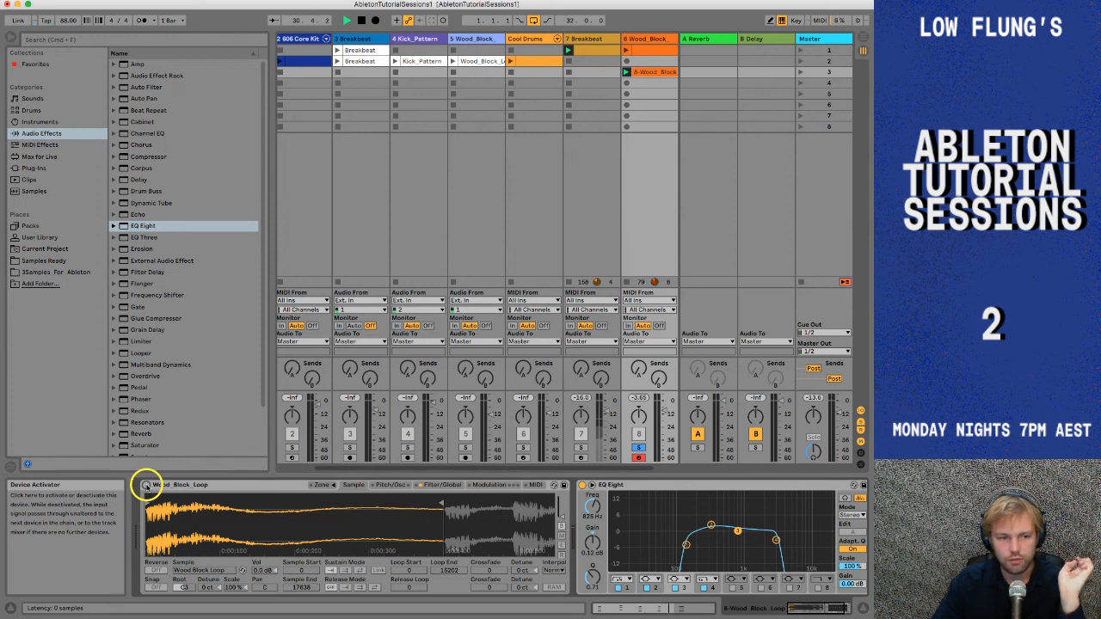
# - Reactivate the Sampler device on track 8 and set the track's volume to -6.0 dB
pyautogui.click(146, 485)
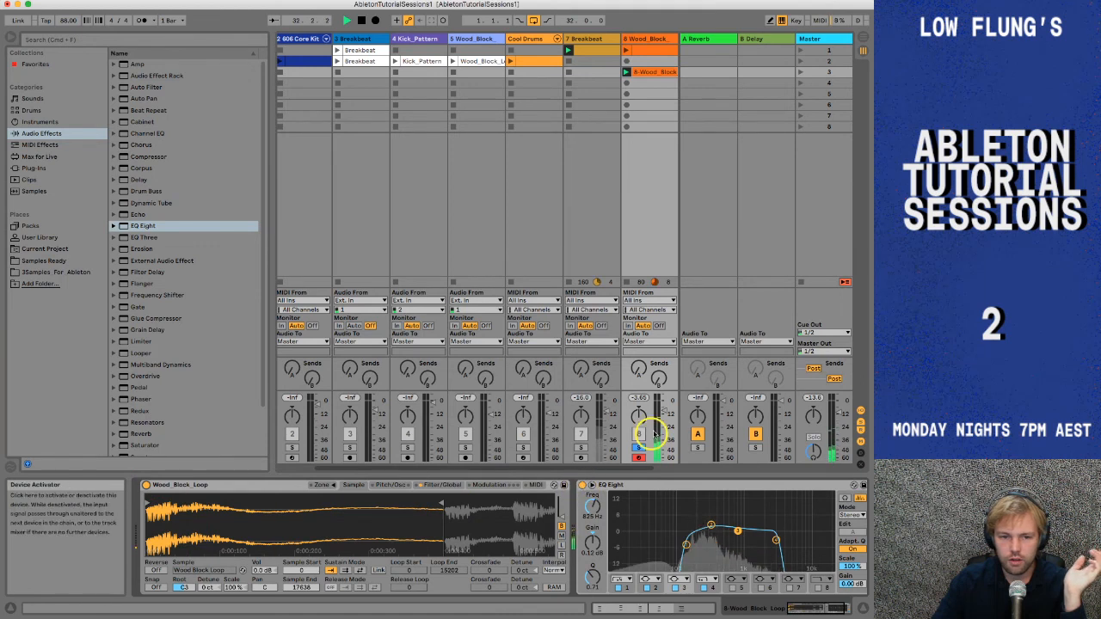
pyautogui.click(662, 406)
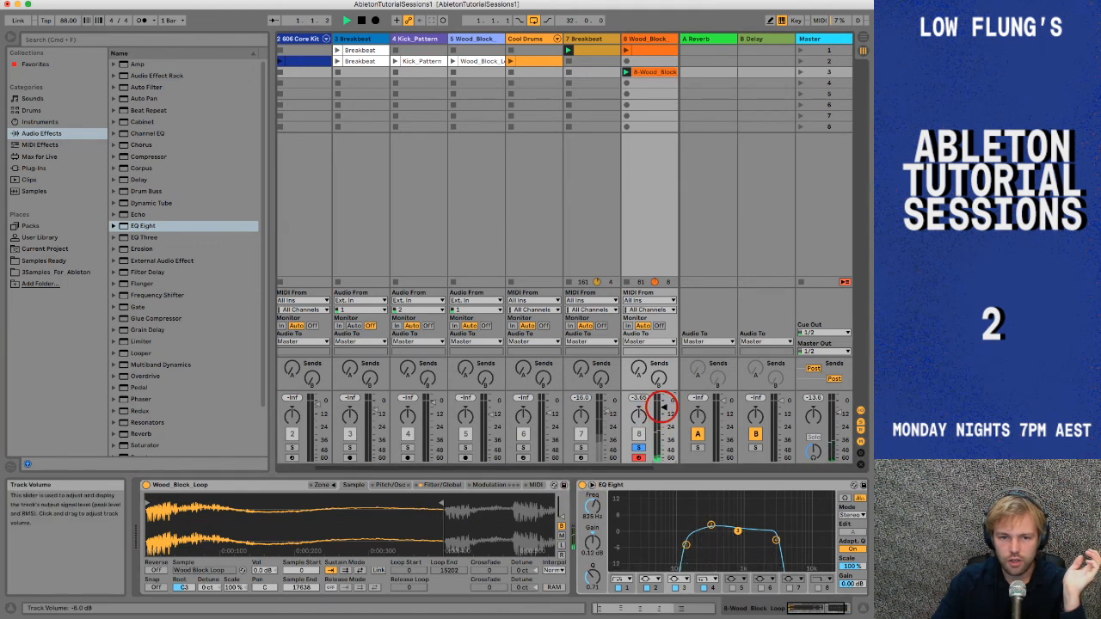
# - Audition EQ Eight's low cut on track 8 up to about 383 Hz against the bypassed sound, and settle band 1 at about 174 Hz
pyautogui.click(582, 486)
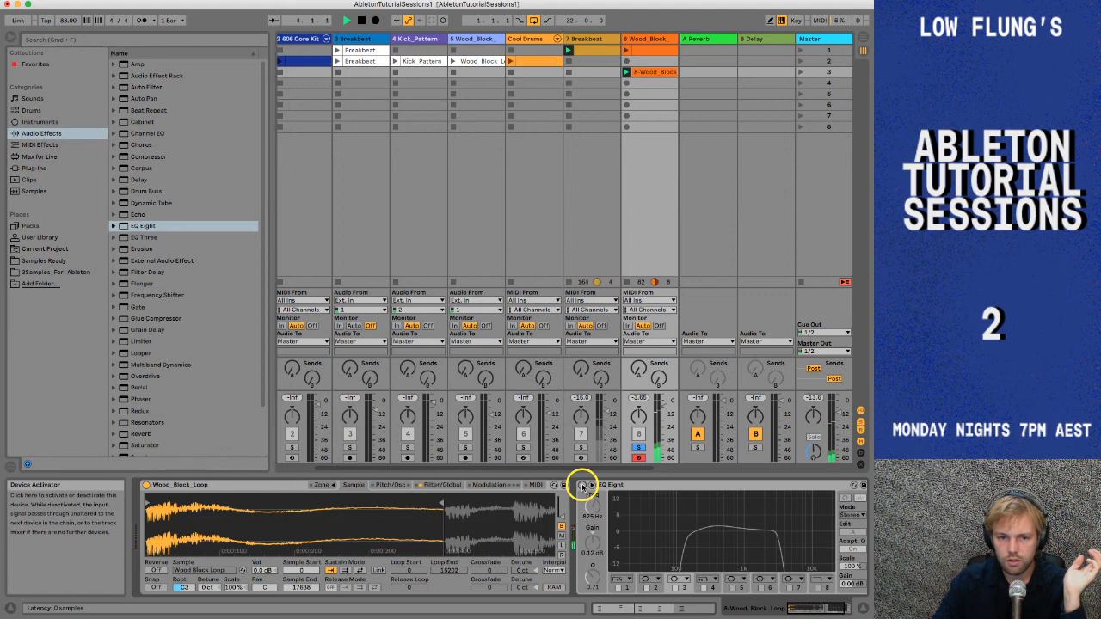
pyautogui.click(582, 486)
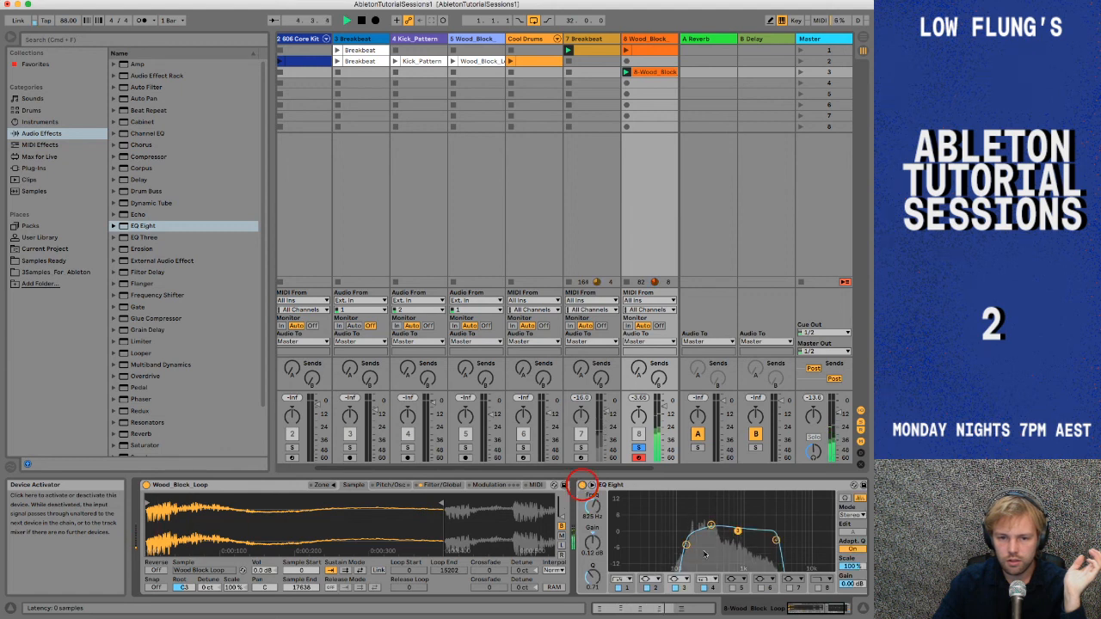
pyautogui.moveTo(685, 541)
pyautogui.mouseDown()
pyautogui.moveTo(695, 539)
pyautogui.moveTo(684, 532)
pyautogui.moveTo(707, 536)
pyautogui.moveTo(700, 546)
pyautogui.mouseUp()
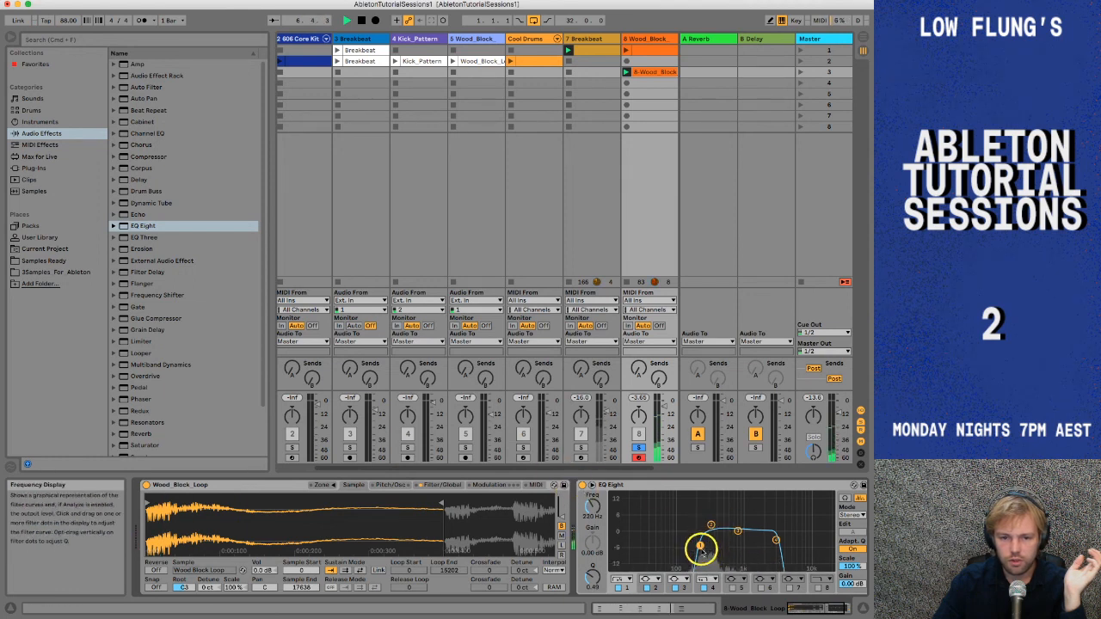
pyautogui.moveTo(700, 545); pyautogui.dragTo(716, 545)
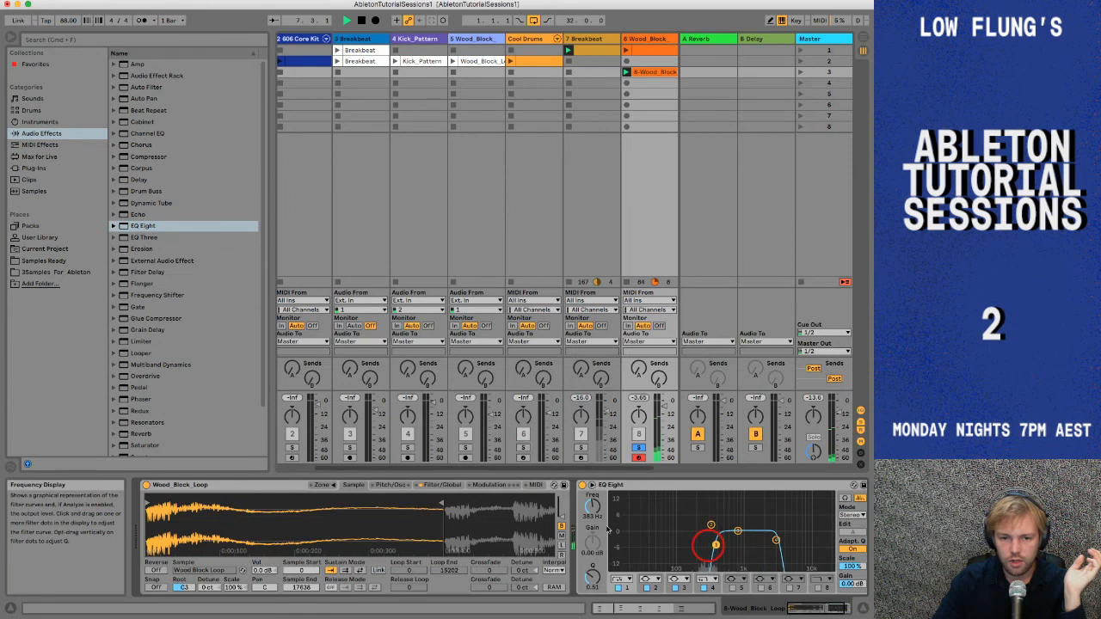
pyautogui.click(581, 485)
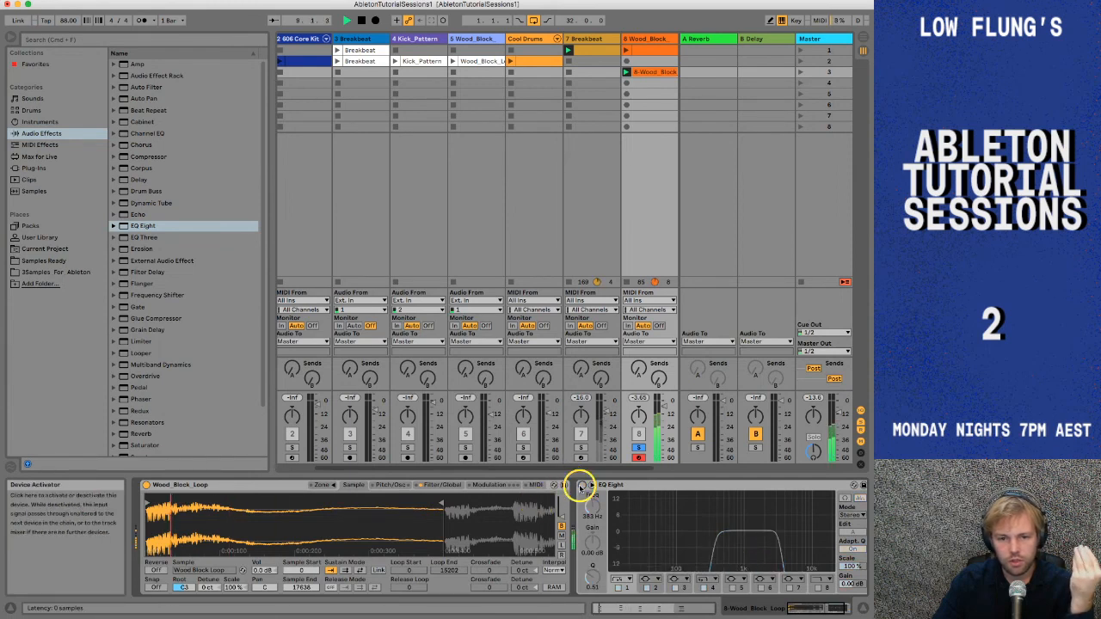
pyautogui.click(581, 485)
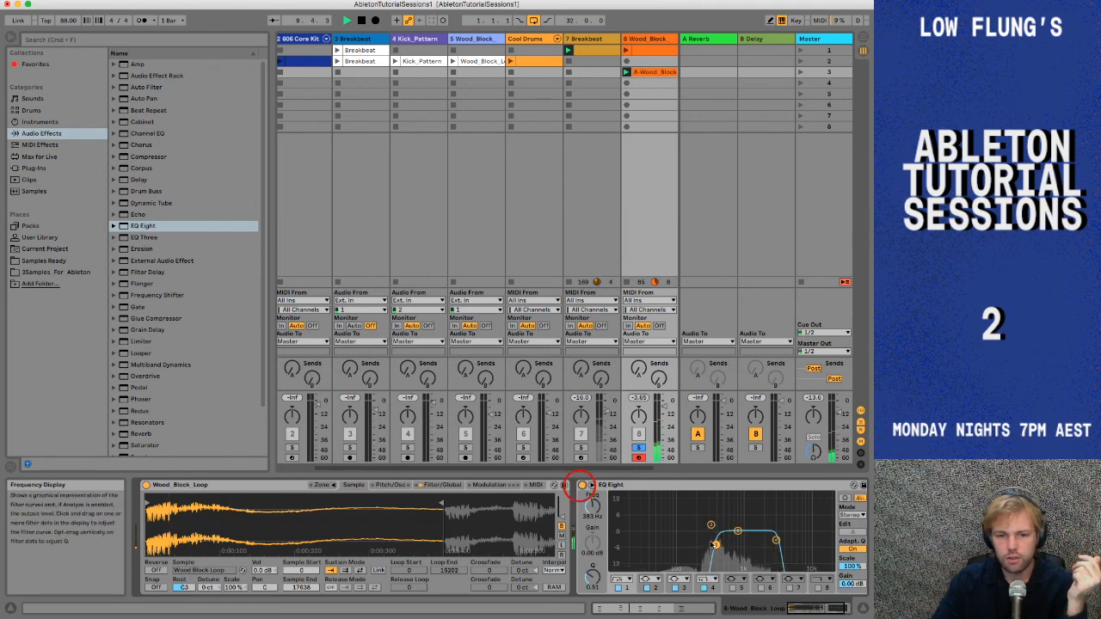
pyautogui.moveTo(716, 545); pyautogui.dragTo(693, 544)
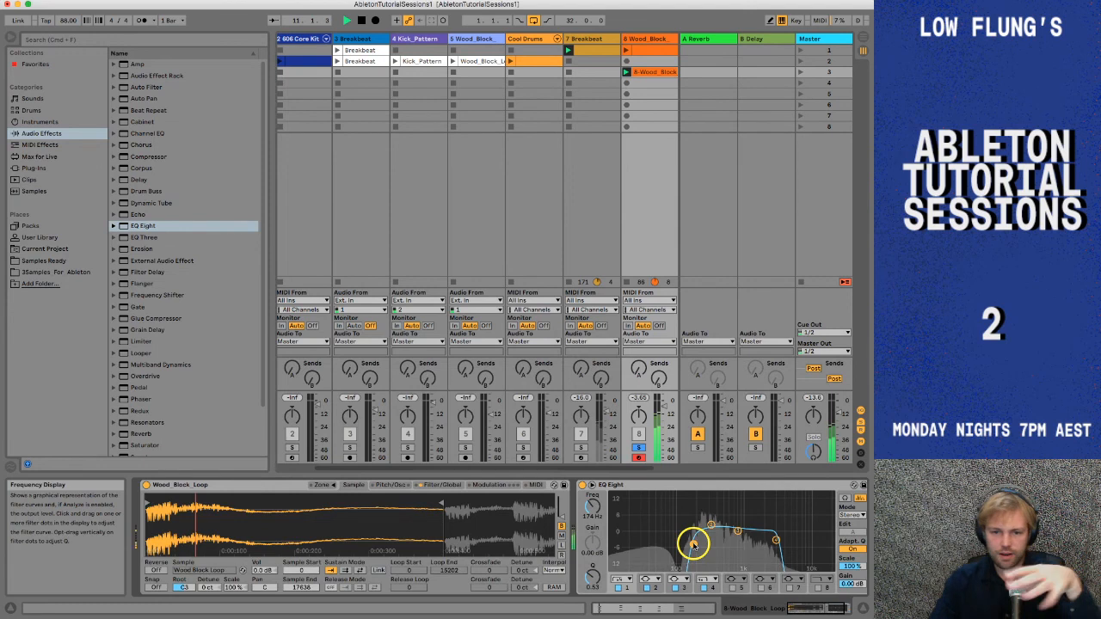
# - Unsolo track 8 and play it with the Cool Drums clip in scene 2 while the Breakbeat track is stopped
pyautogui.click(510, 61)
pyautogui.click(510, 61)
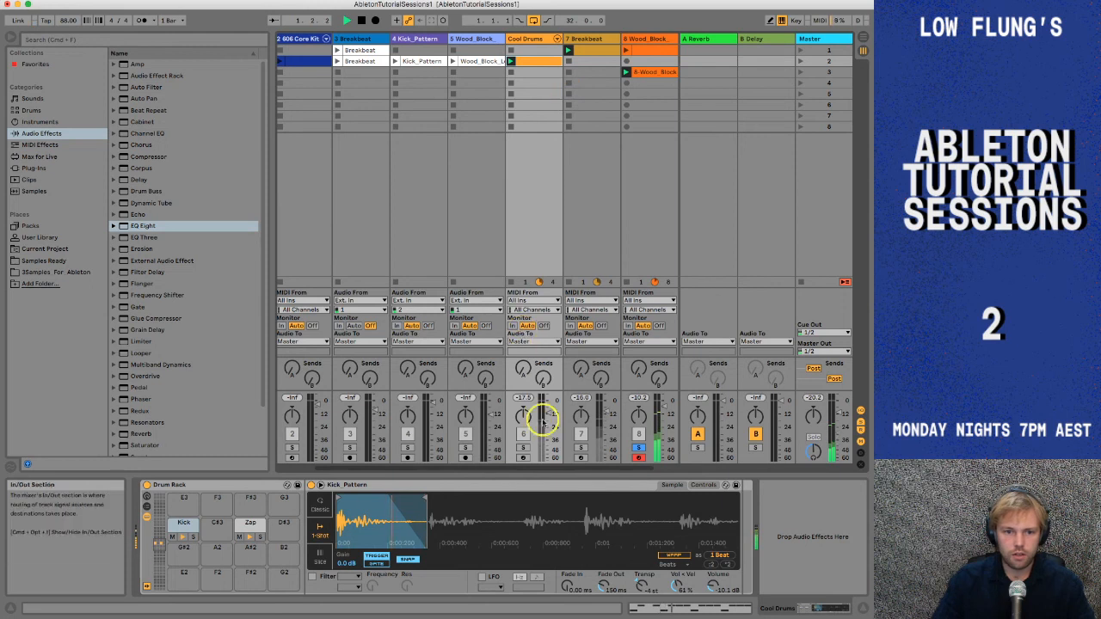
pyautogui.click(637, 448)
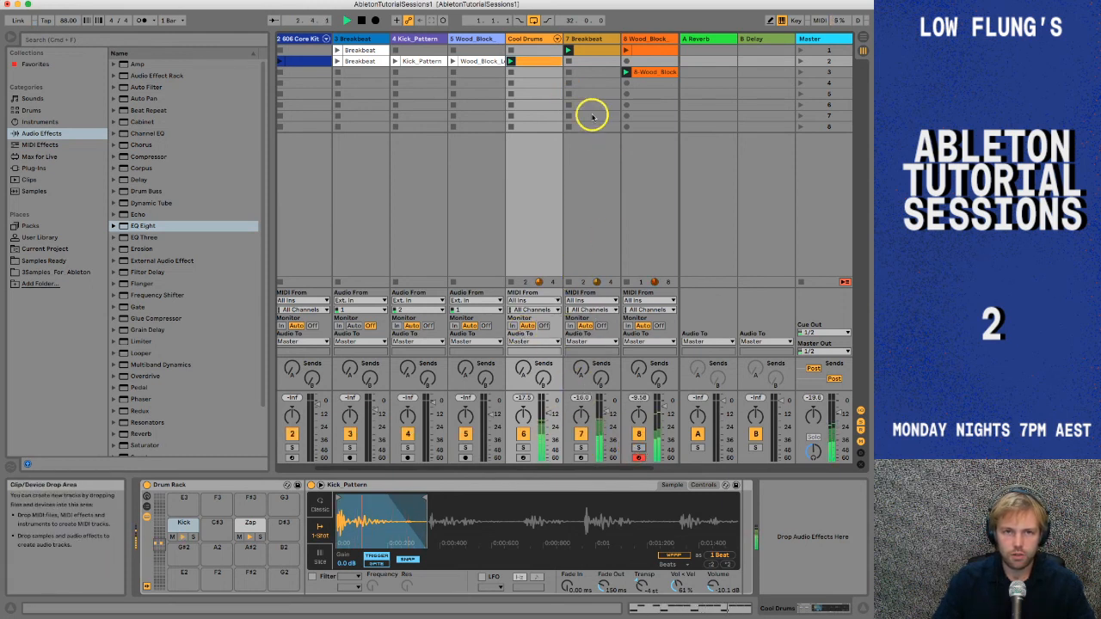
pyautogui.click(571, 62)
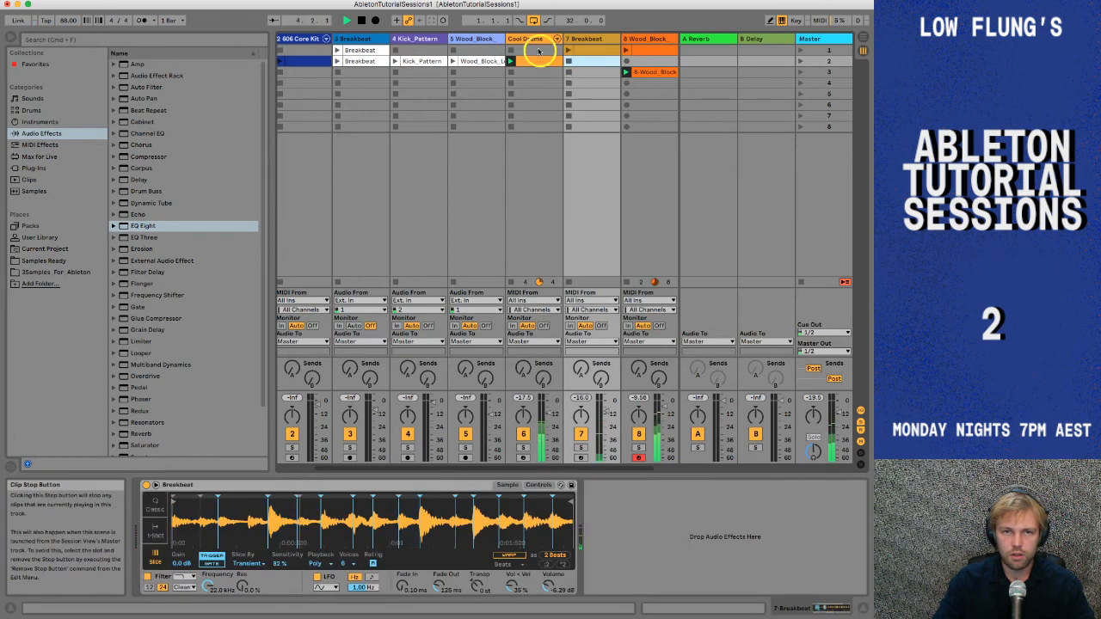
# - Add EQ Eight after the Drum Rack on the Cool Drums track
pyautogui.click(530, 39)
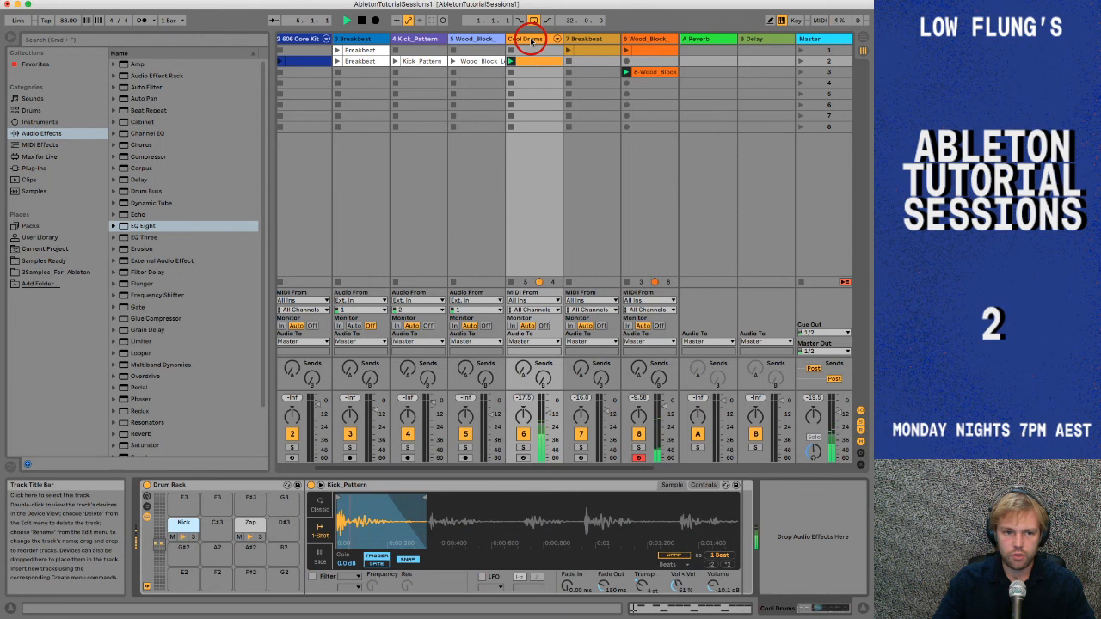
pyautogui.click(144, 226)
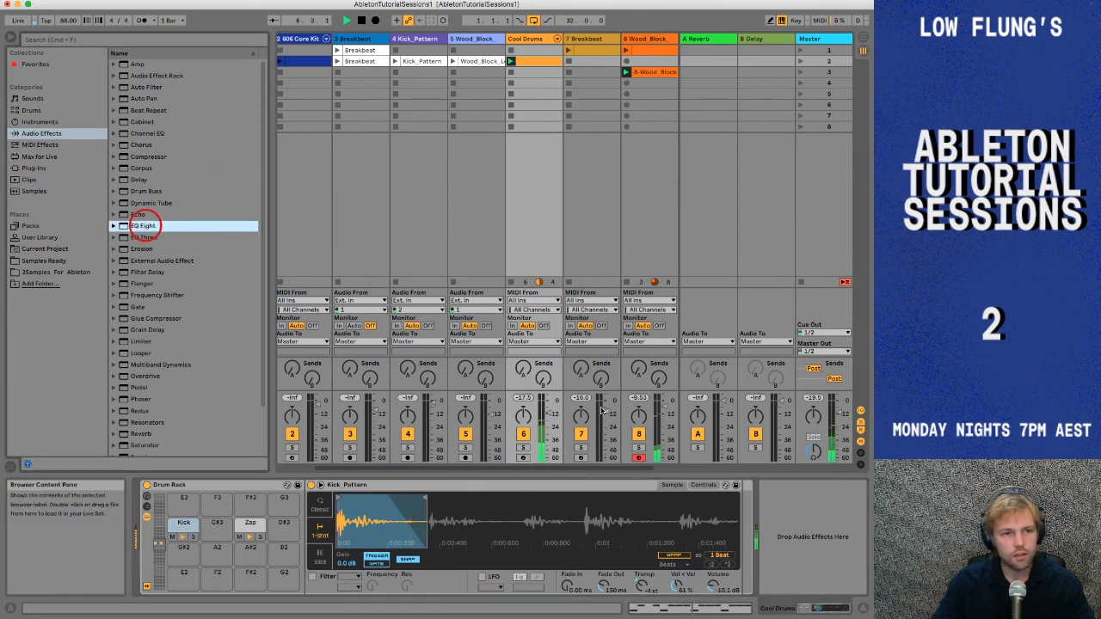
pyautogui.moveTo(144, 226); pyautogui.dragTo(798, 561)
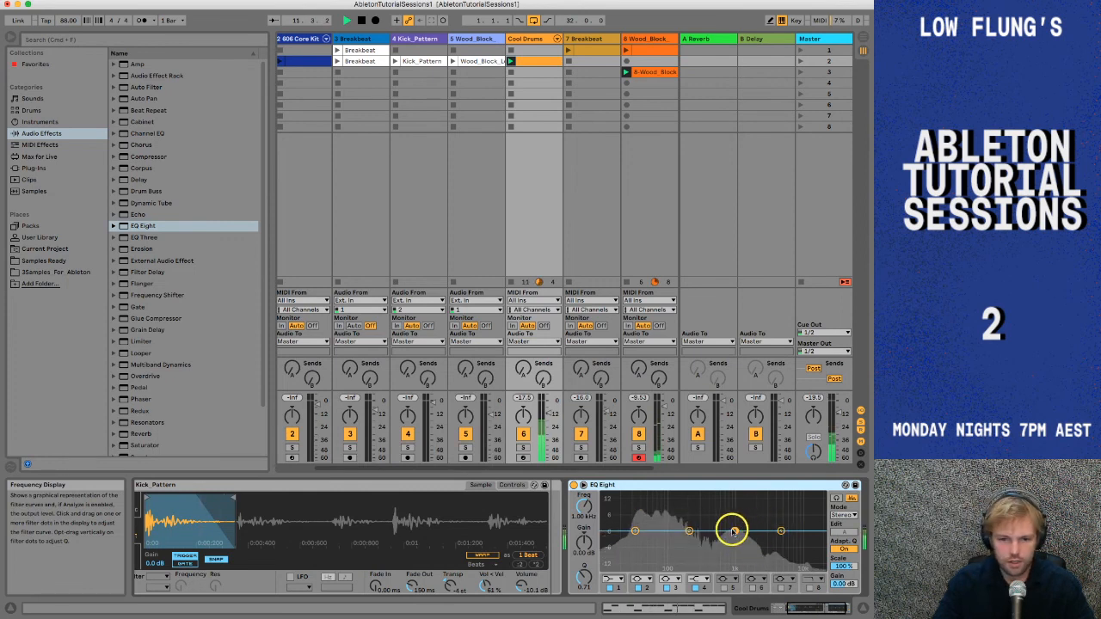
# - Turn band 4 of the Cool Drums EQ Eight into a high cut just below 1 kHz and boost the low end slightly with band 2
pyautogui.click(781, 531)
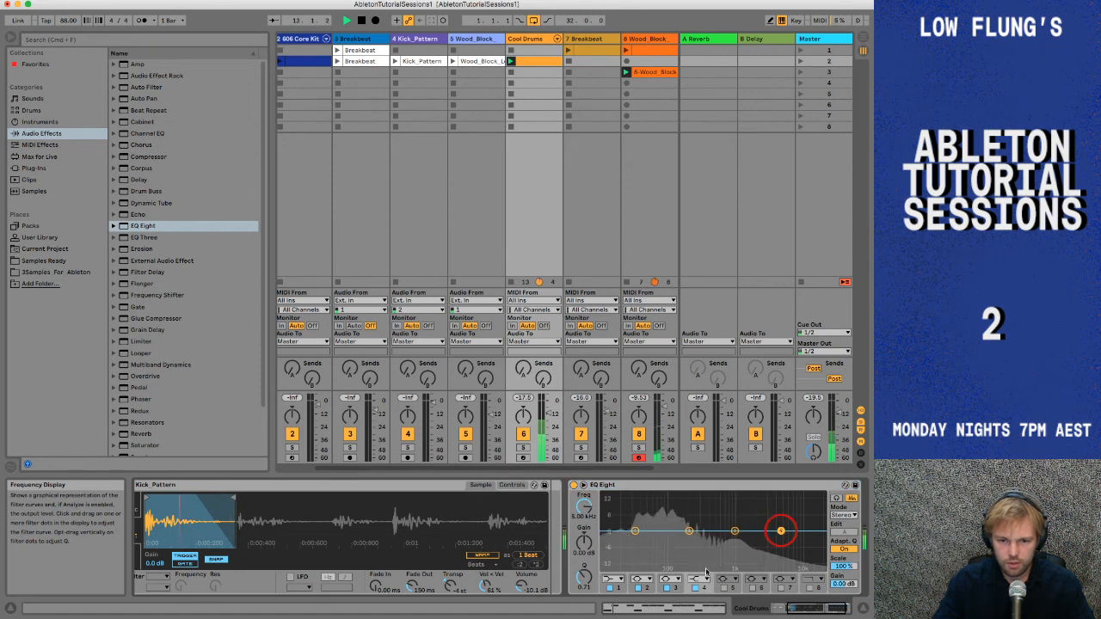
pyautogui.click(701, 579)
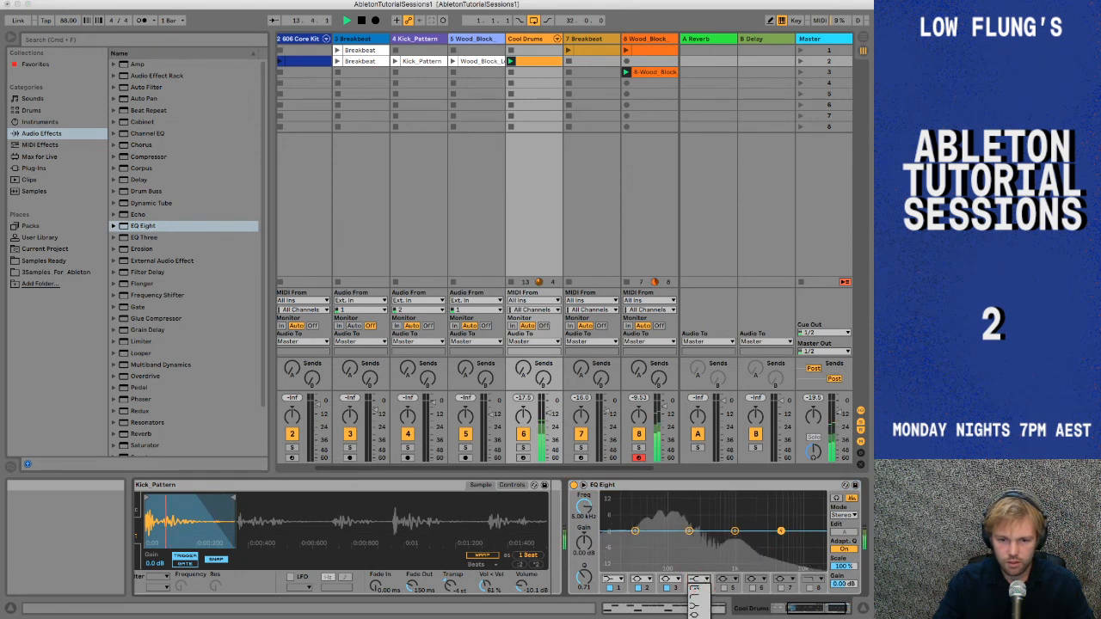
pyautogui.click(696, 612)
pyautogui.click(780, 539)
pyautogui.moveTo(780, 539); pyautogui.dragTo(726, 544)
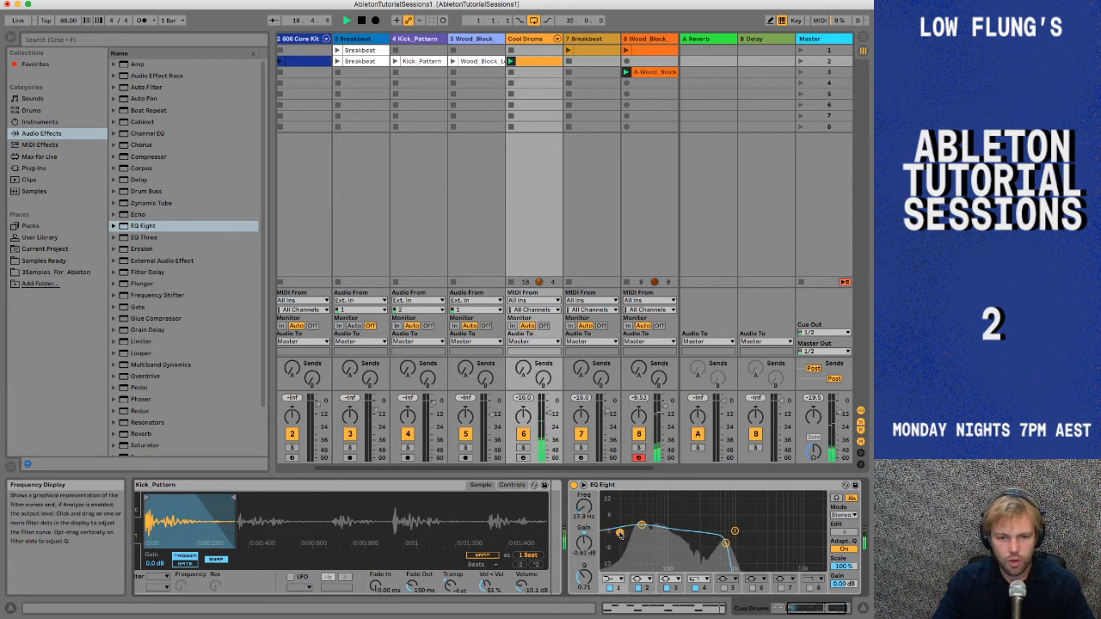
# - Turn band 1 of the Cool Drums EQ Eight into a low cut at about 22 Hz
pyautogui.click(613, 581)
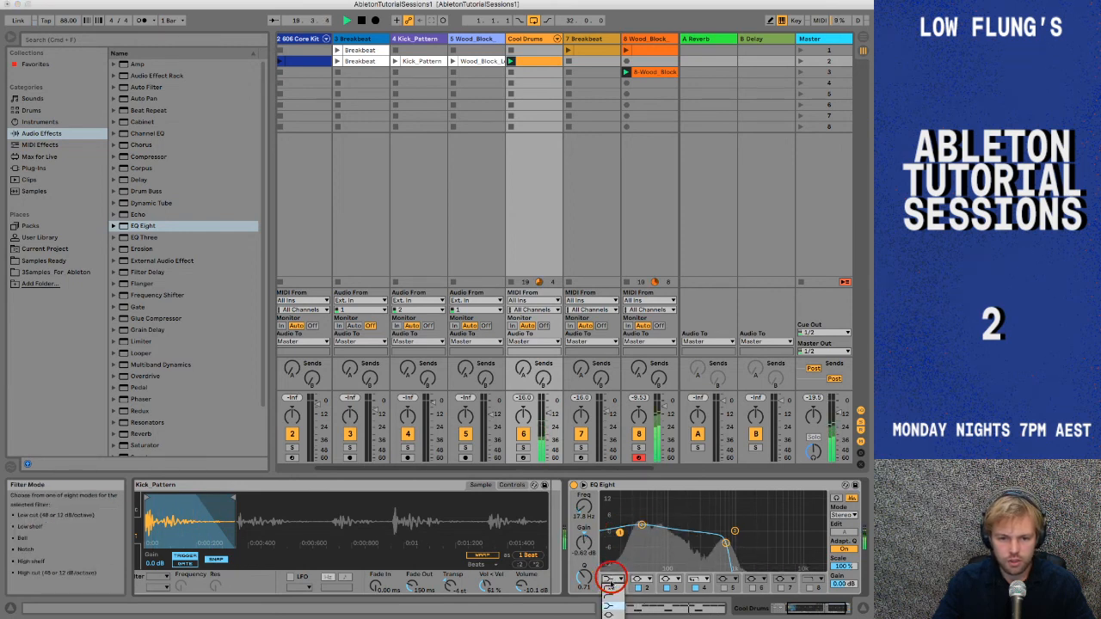
pyautogui.click(609, 609)
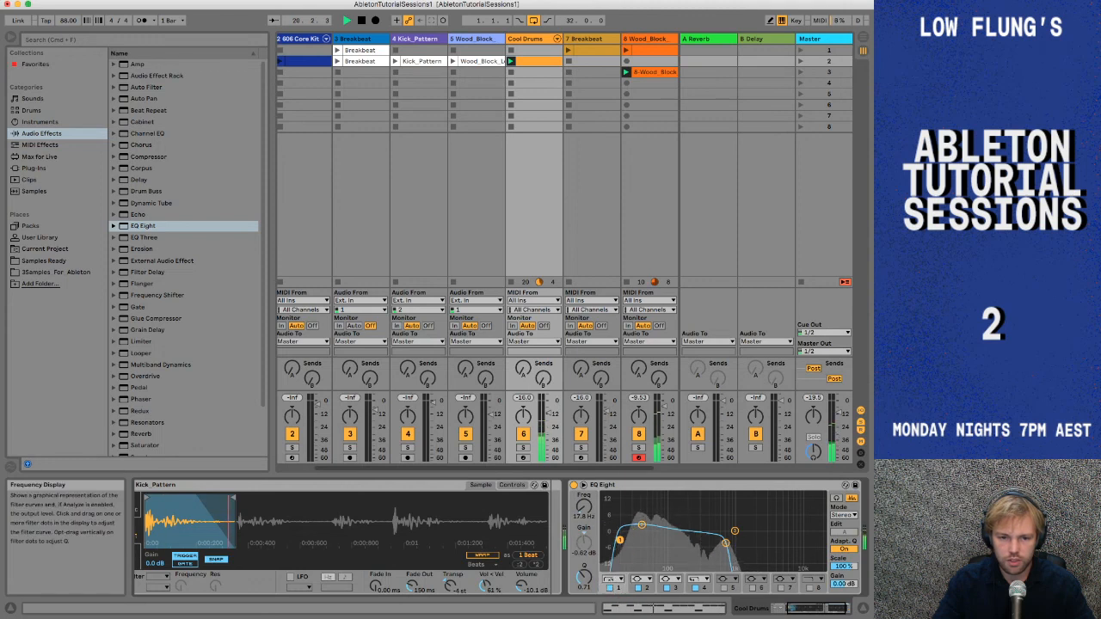
pyautogui.moveTo(619, 540); pyautogui.dragTo(623, 541)
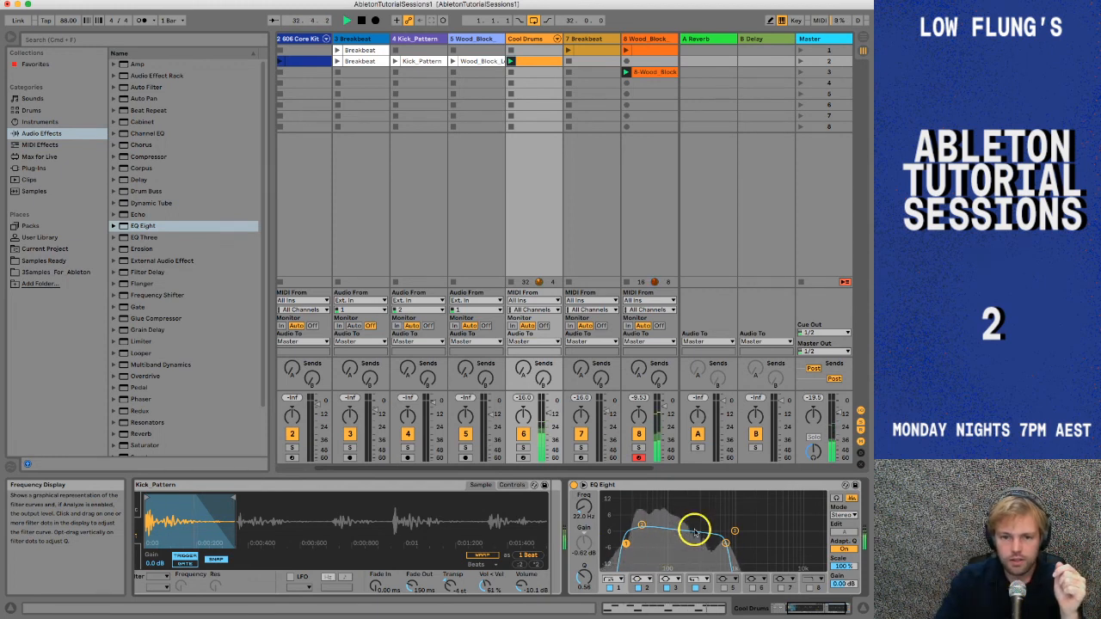
pyautogui.hscroll(5, 695, 531)
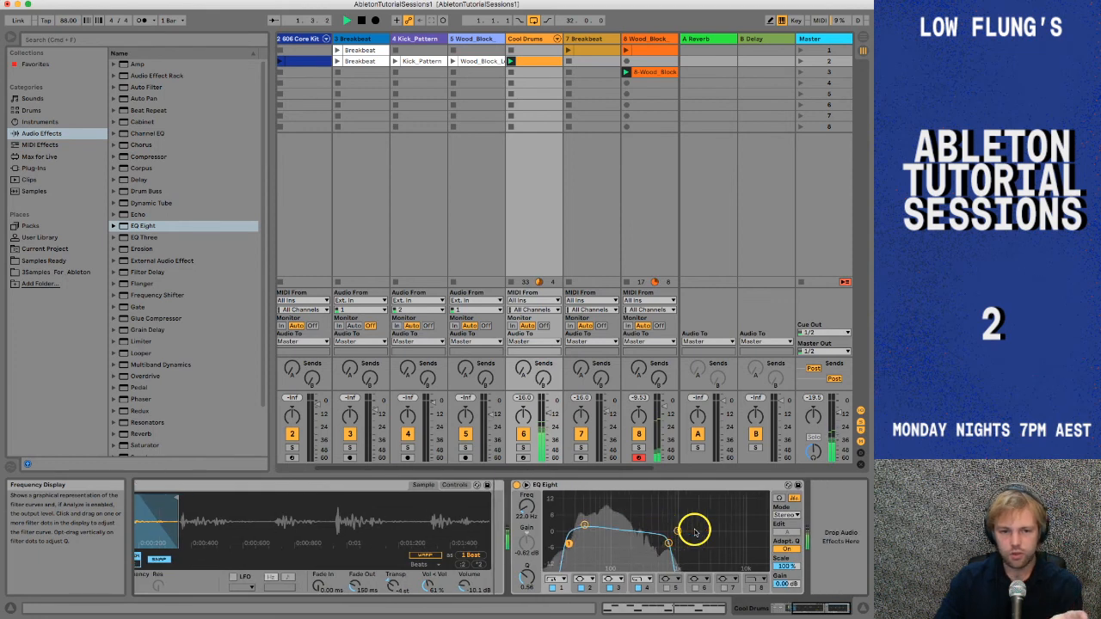
# - Add EQ Eight to track 7 with its Breakbeat clip playing, and move band 2 to about 2.11 kHz at 0.12 dB
pyautogui.click(568, 50)
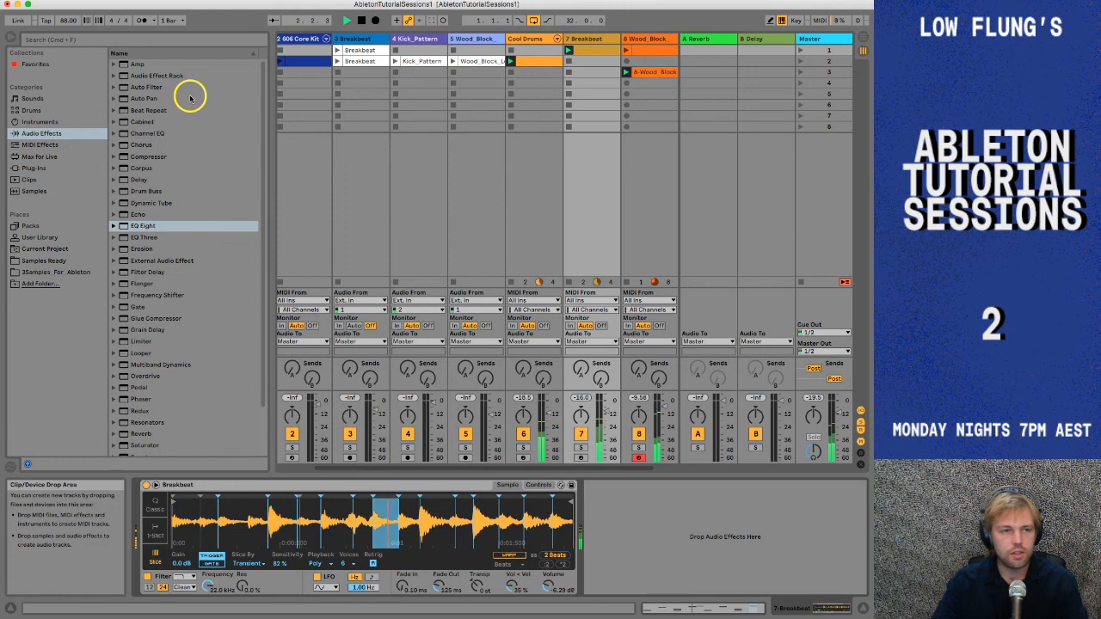
pyautogui.moveTo(143, 226); pyautogui.dragTo(617, 520)
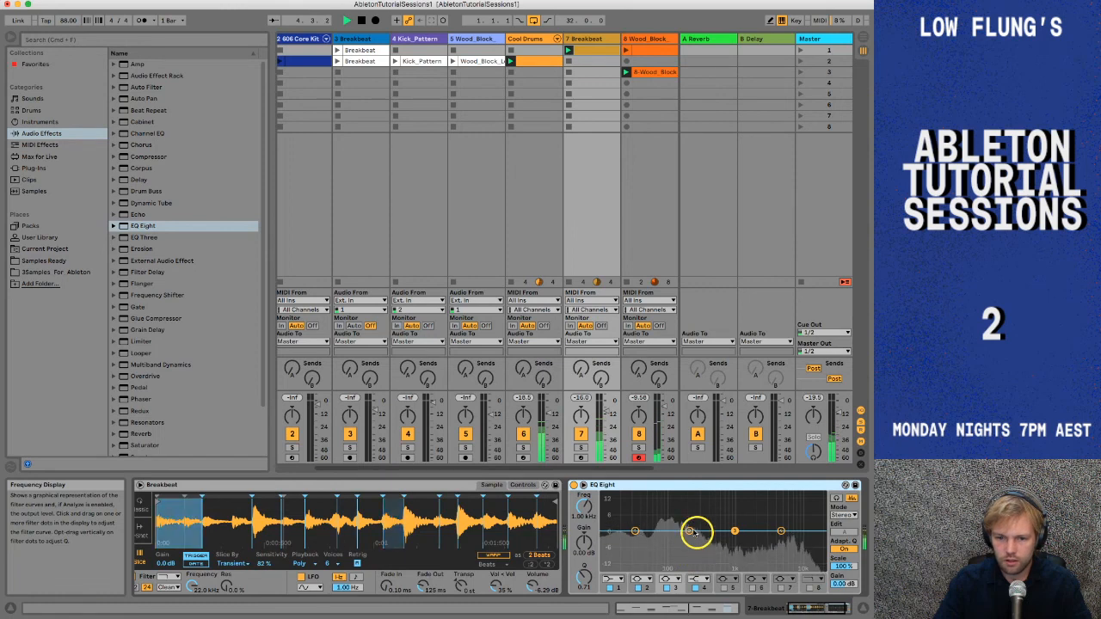
pyautogui.moveTo(688, 531); pyautogui.dragTo(762, 527)
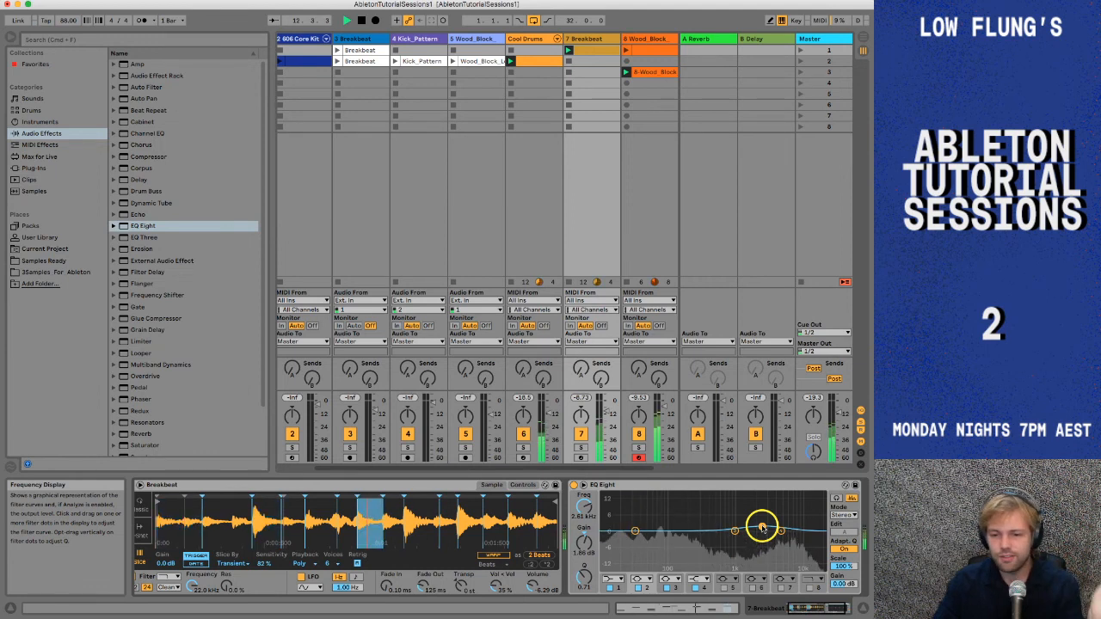
pyautogui.moveTo(762, 526); pyautogui.dragTo(756, 532)
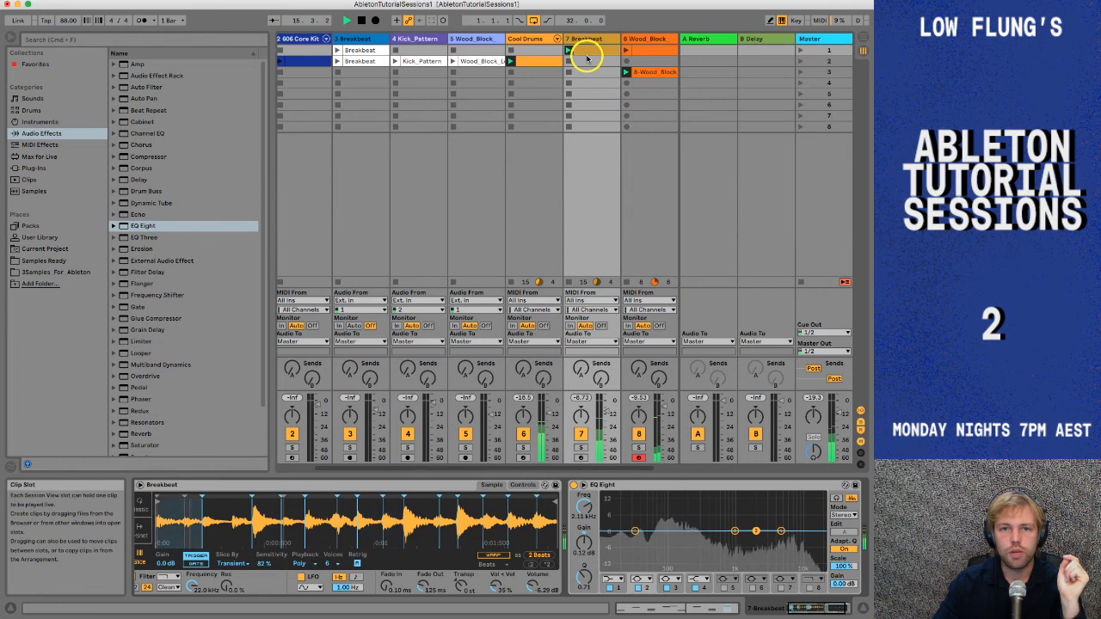
# - Move the Breakbeat clip on track 7 and the Cool Drums clip into scene 3 beside the Wood_Block clip
pyautogui.moveTo(589, 49); pyautogui.dragTo(537, 76)
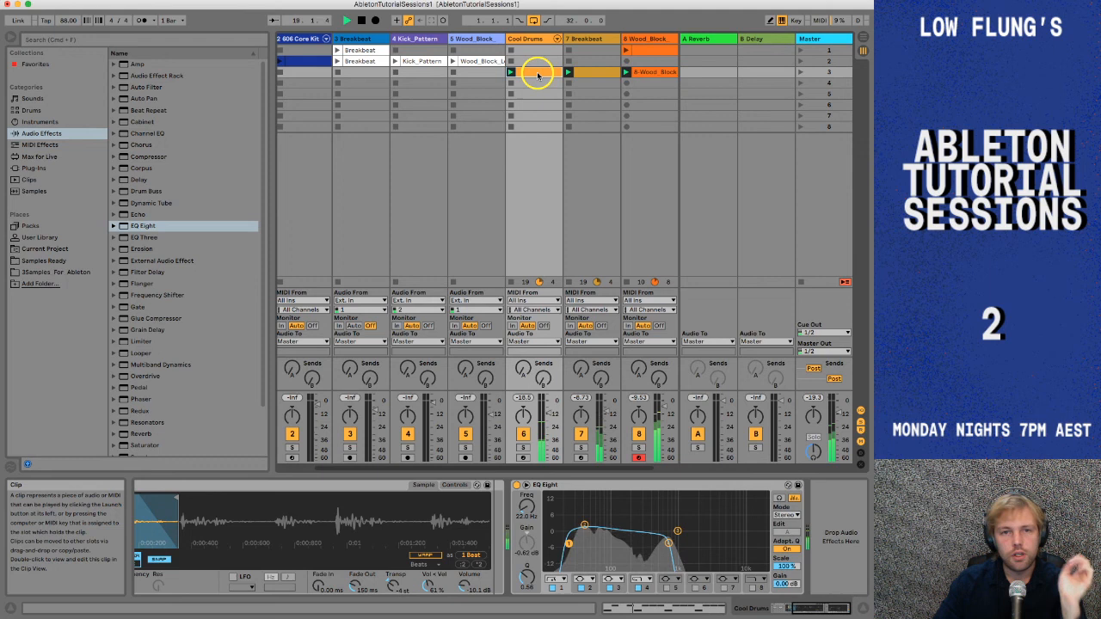
pyautogui.hscroll(2, 538, 76)
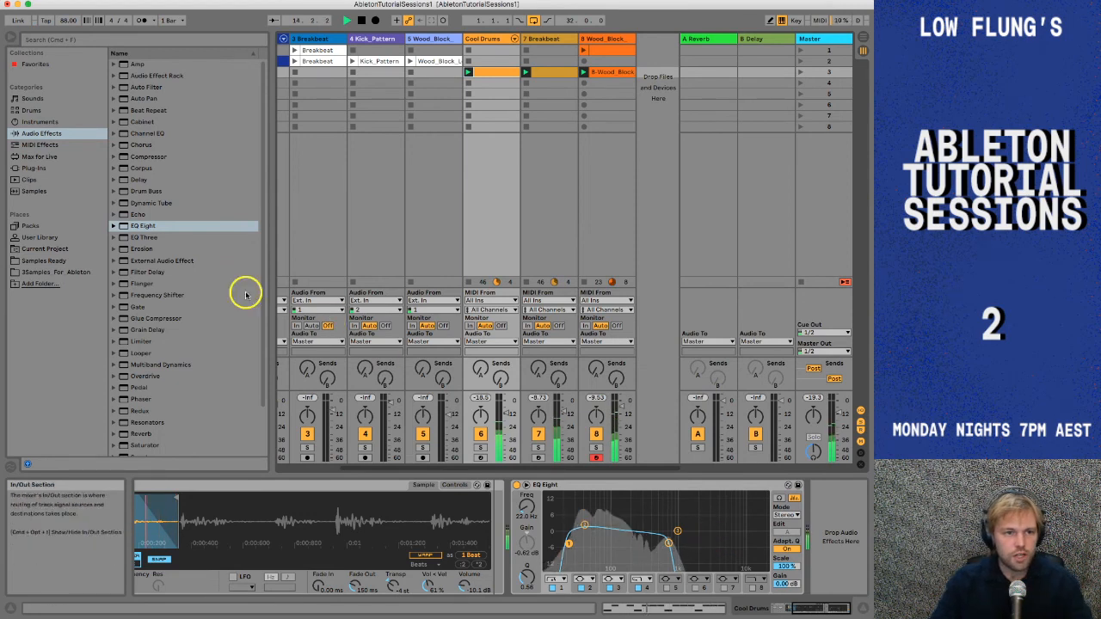
# - Add EQ Three after EQ Eight on the Cool Drums track, and remove it again
pyautogui.click(143, 239)
pyautogui.moveTo(143, 247); pyautogui.dragTo(809, 530)
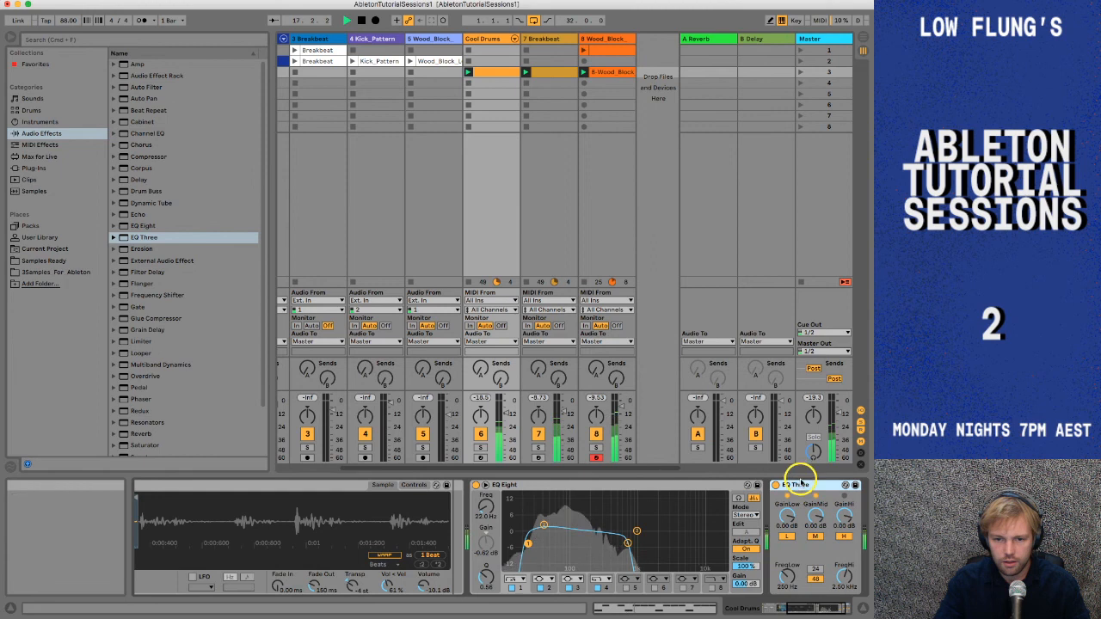
pyautogui.click(821, 487)
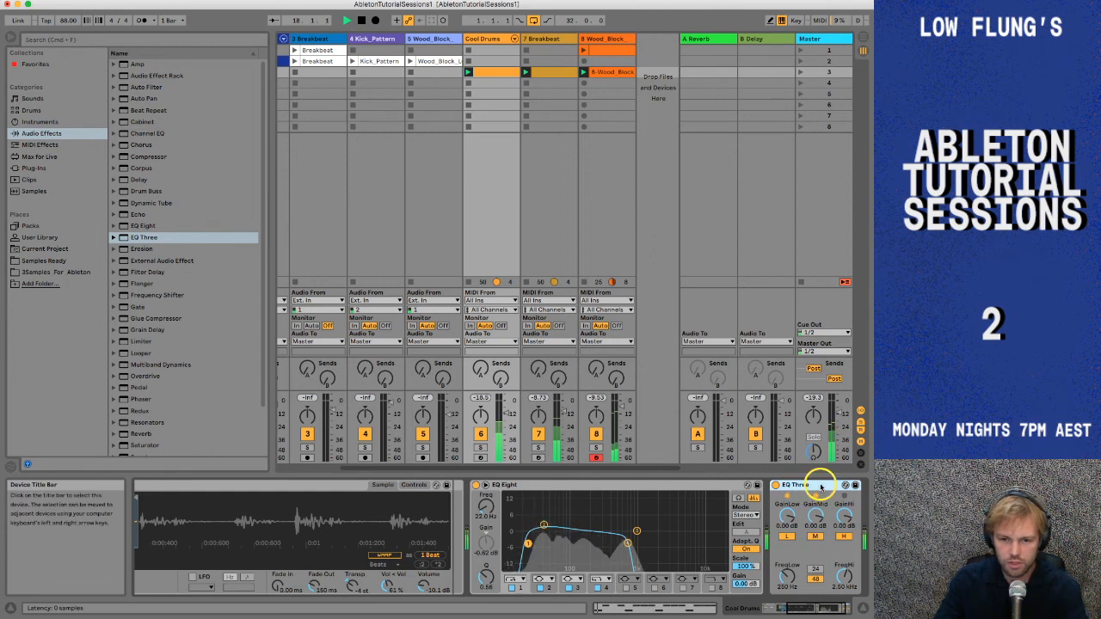
pyautogui.press('Delete')
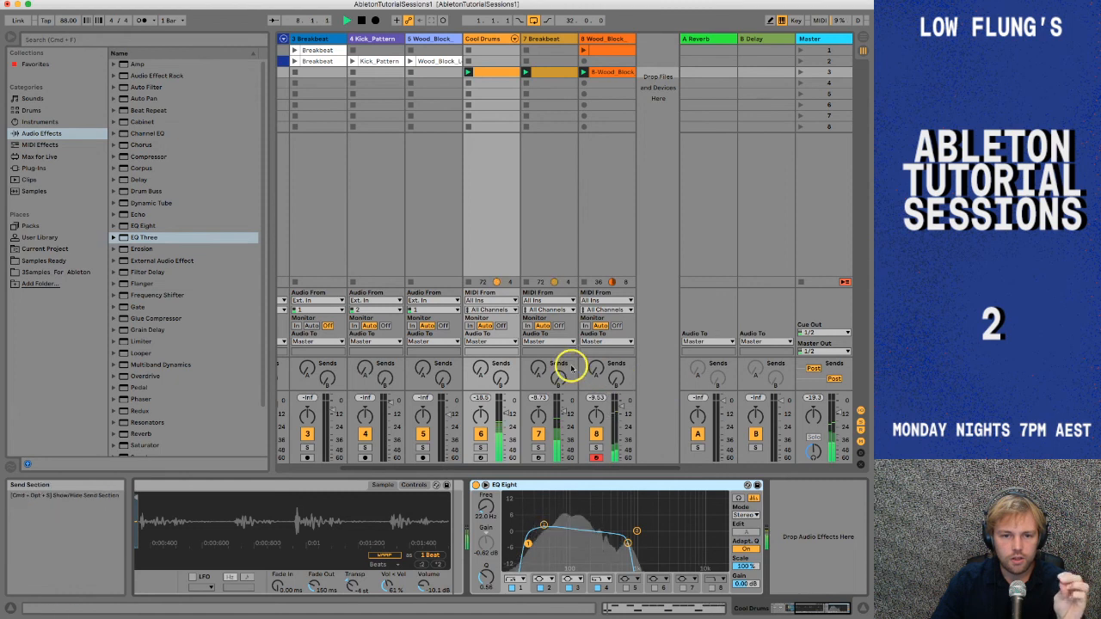
# - Stop all clips and show the devices on the A Reverb and B Delay return tracks
pyautogui.click(540, 369)
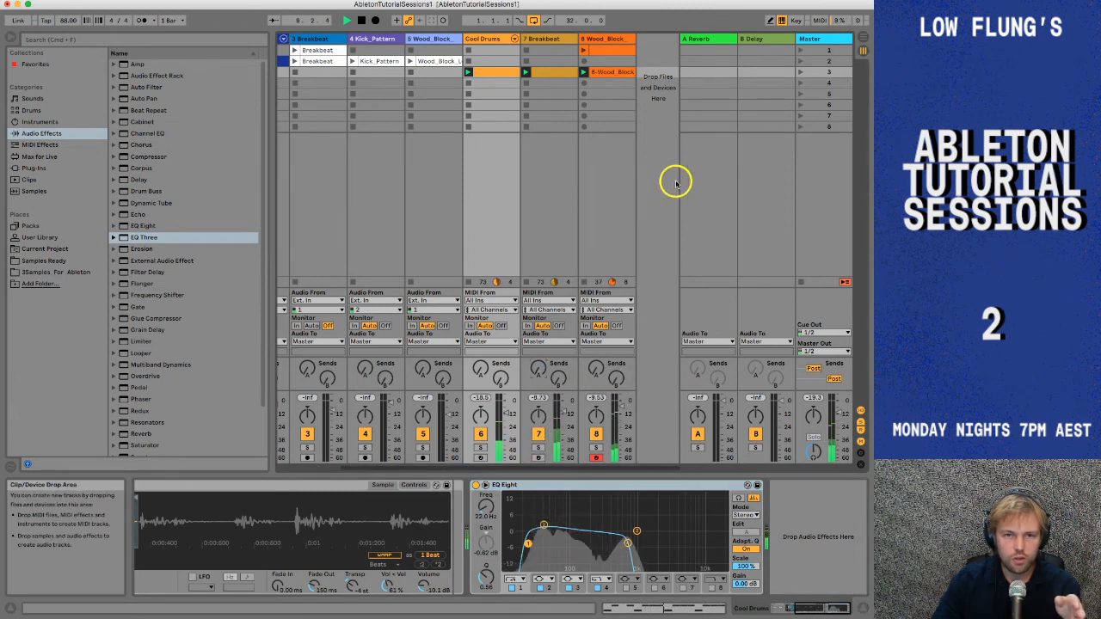
pyautogui.click(800, 283)
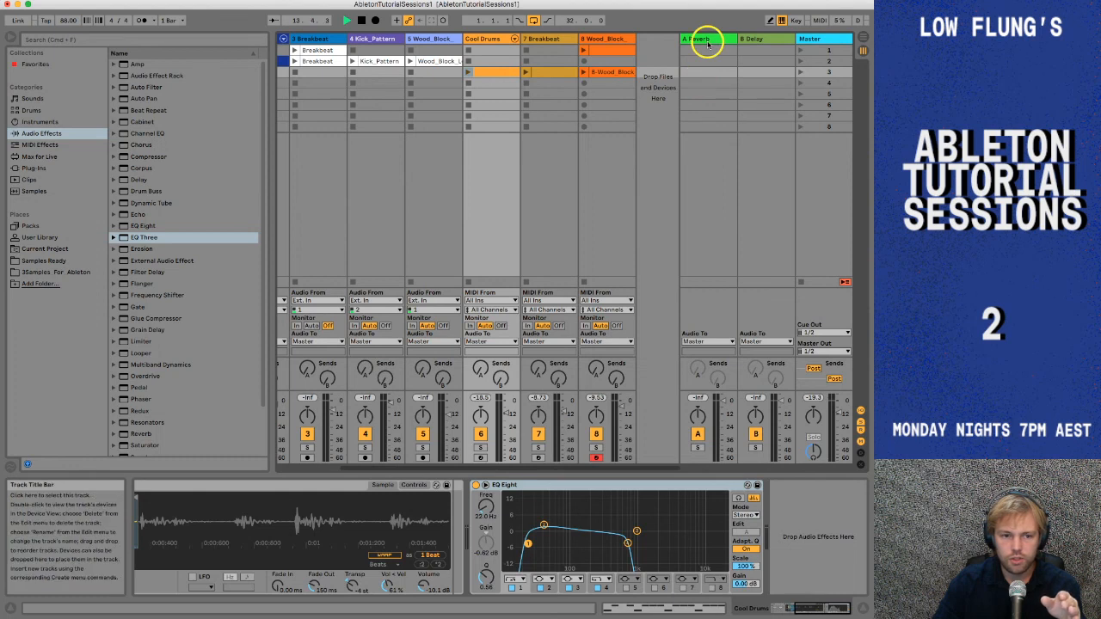
pyautogui.click(707, 43)
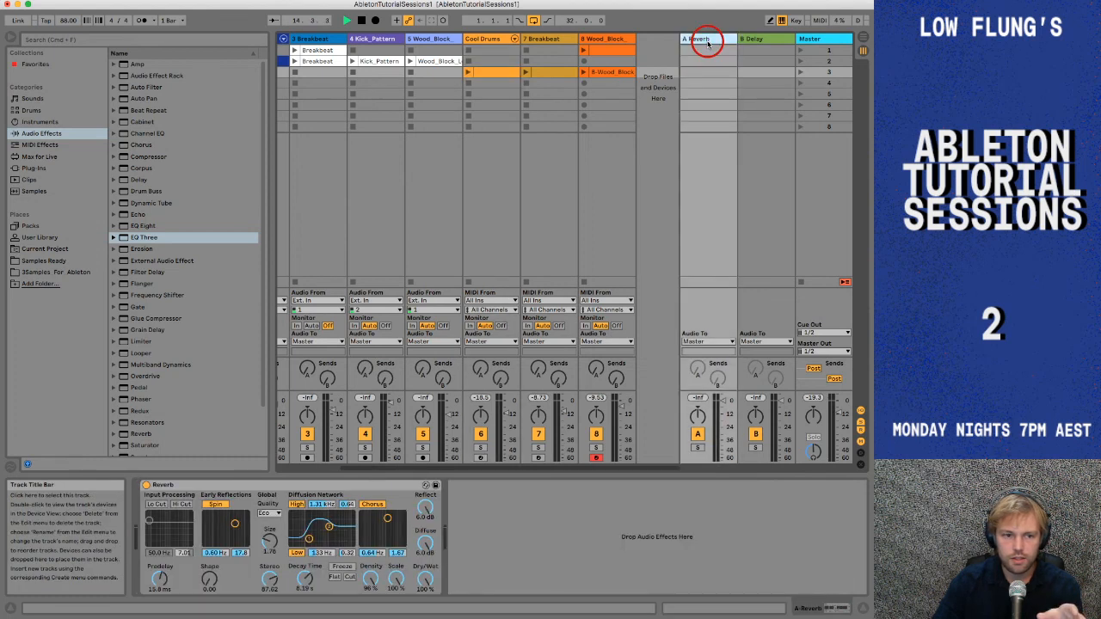
pyautogui.click(754, 39)
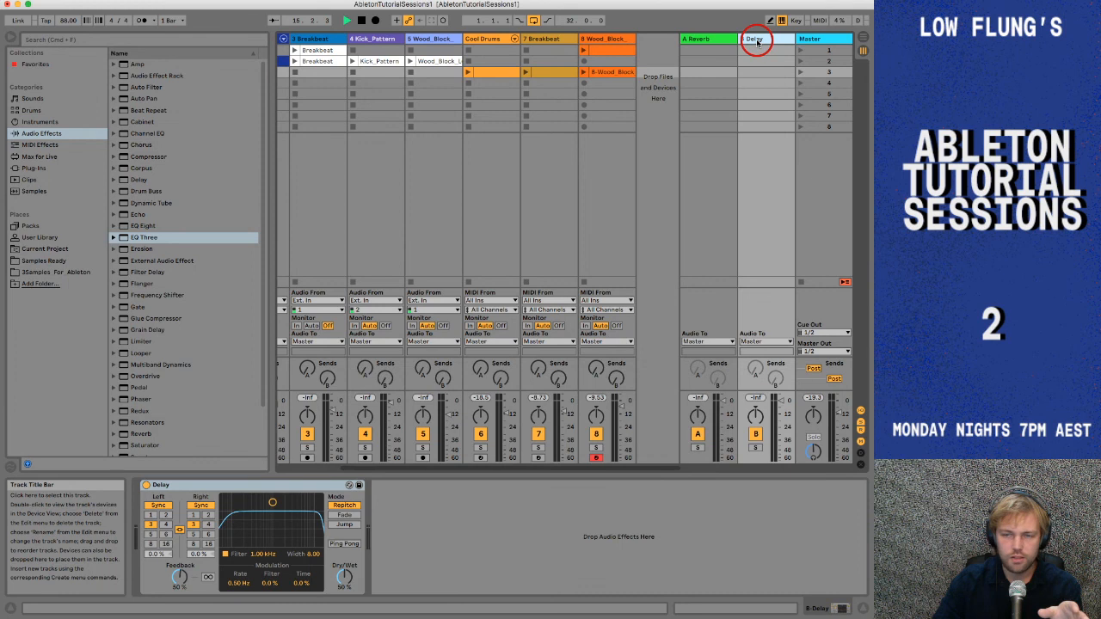
# - Compare the A Reverb and B Delay return devices, and play scene 3's Wood_Block clip with track 8's A Reverb send at -15.2 dB
pyautogui.click(716, 41)
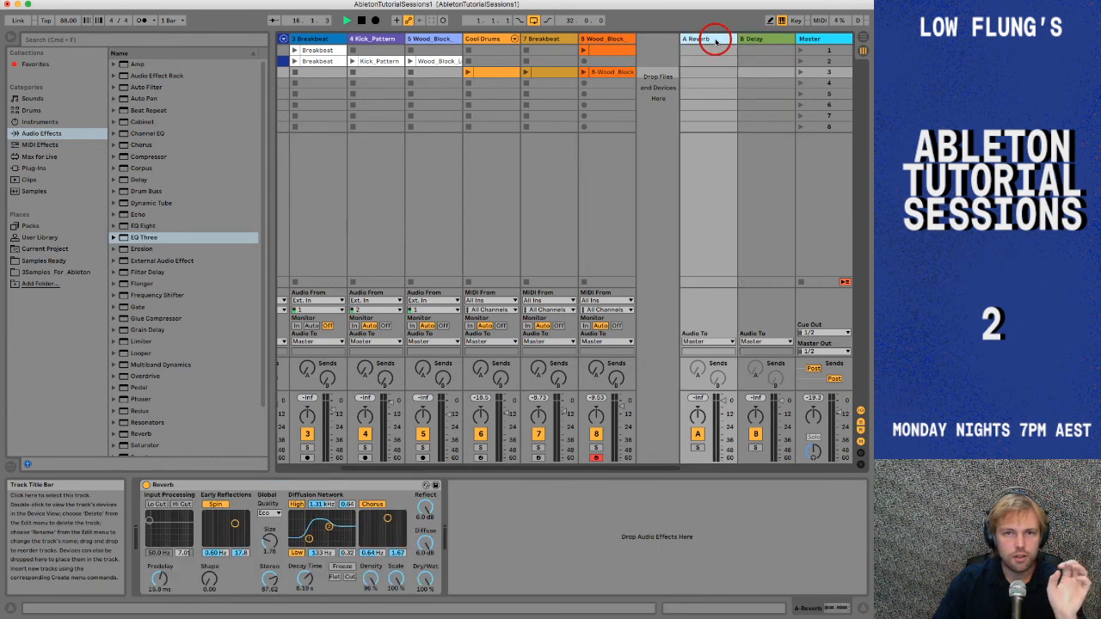
pyautogui.click(760, 41)
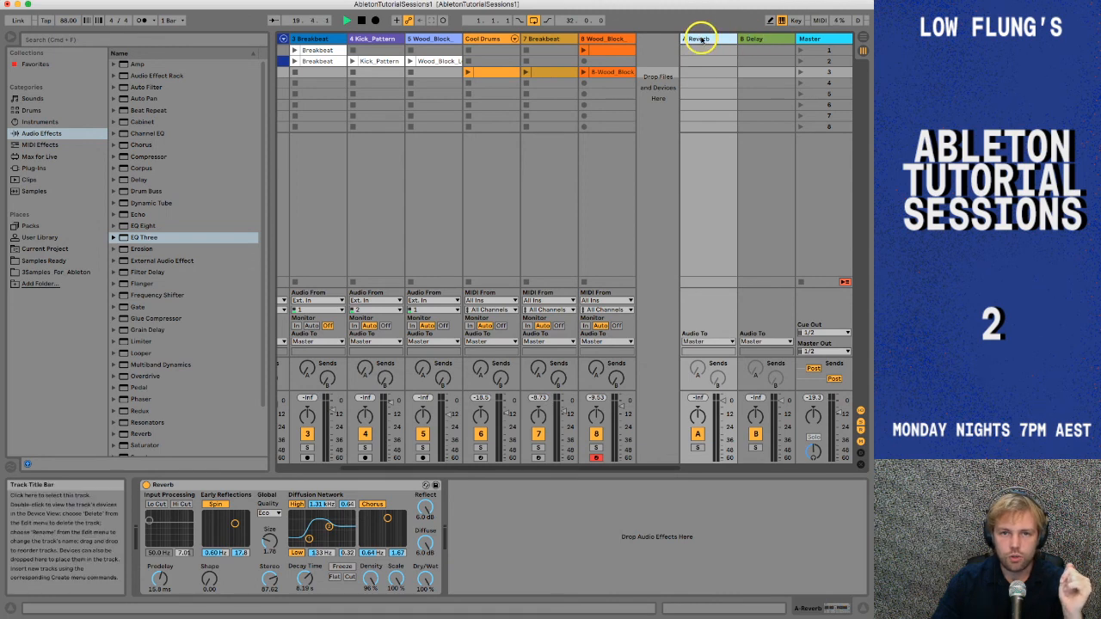
pyautogui.click(762, 40)
pyautogui.click(708, 40)
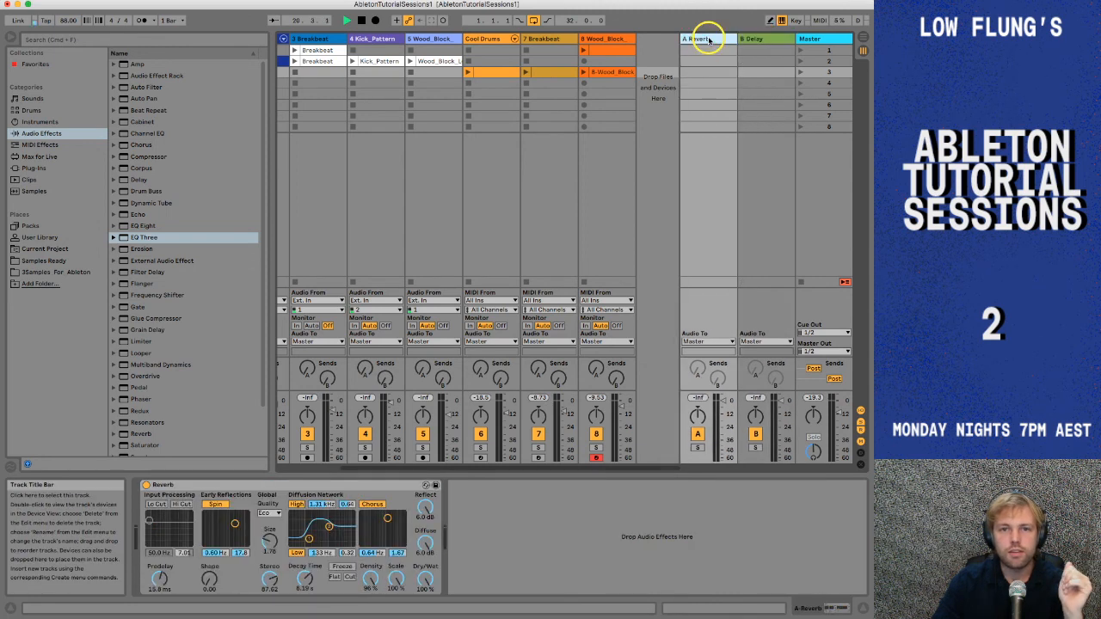
pyautogui.click(584, 74)
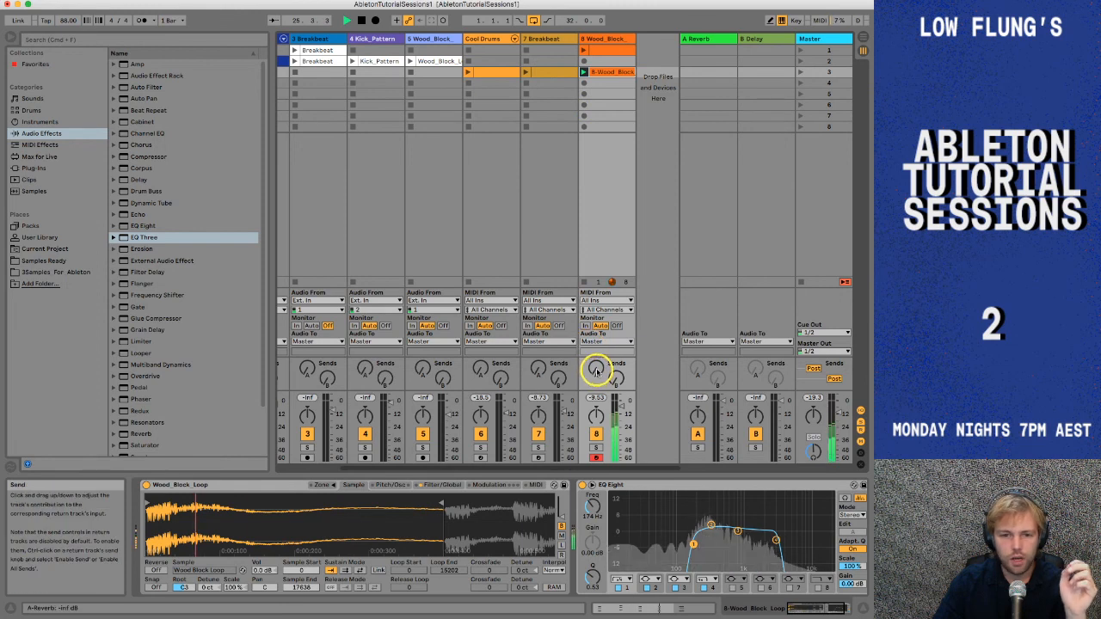
pyautogui.moveTo(597, 371); pyautogui.dragTo(597, 372)
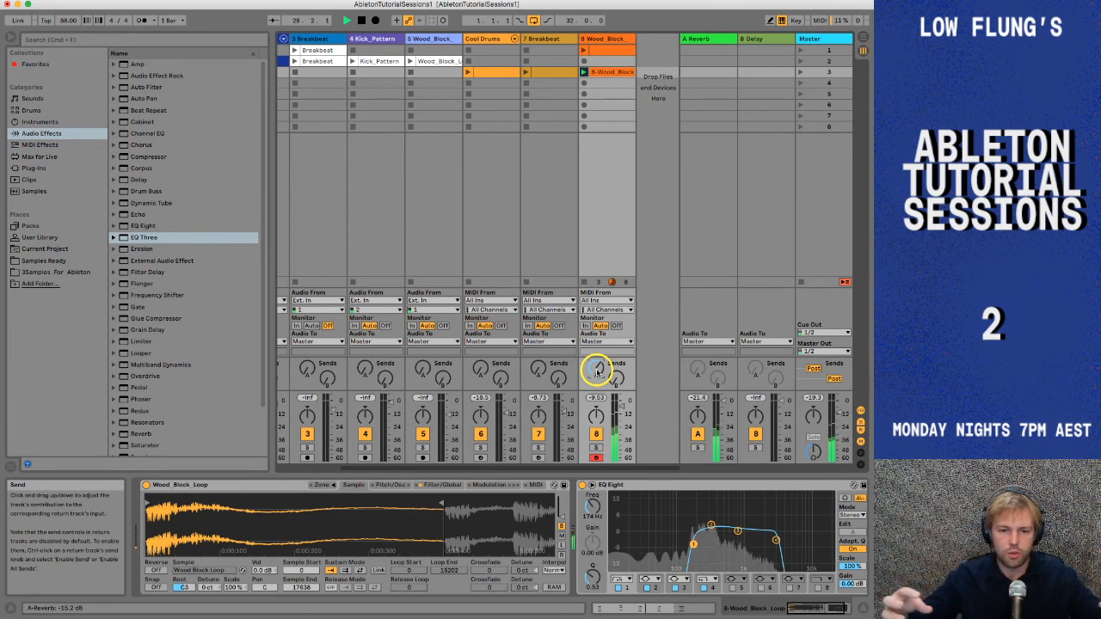
# - Play the Breakbeat clip on track 7 with an A Reverb send, and swap track 8's A Reverb send for a B Delay send
pyautogui.click(526, 72)
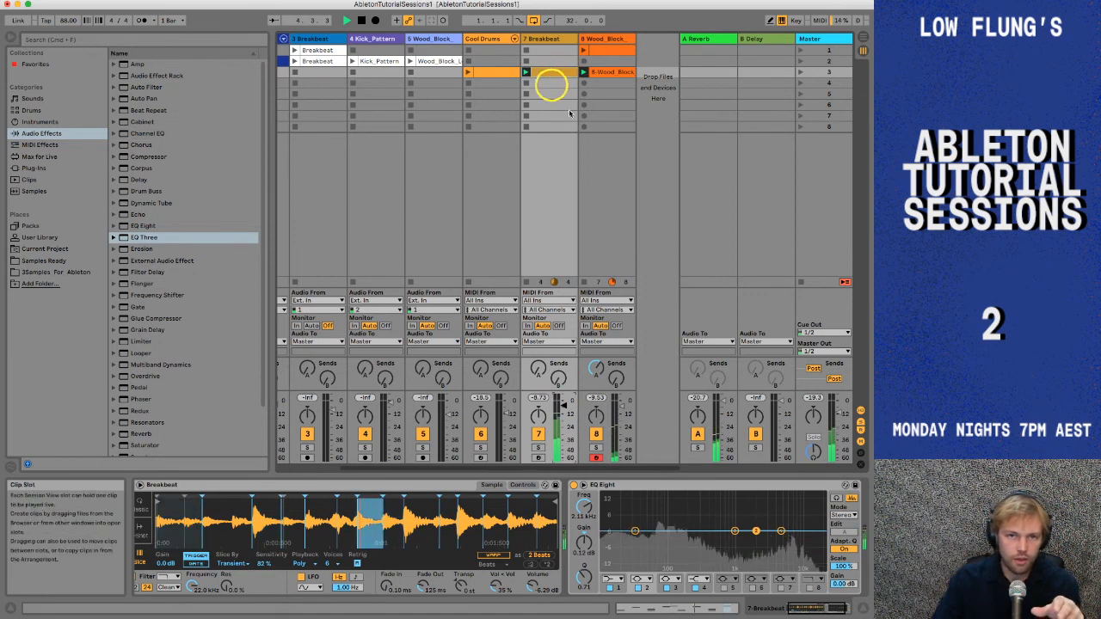
pyautogui.moveTo(596, 368); pyautogui.dragTo(596, 370)
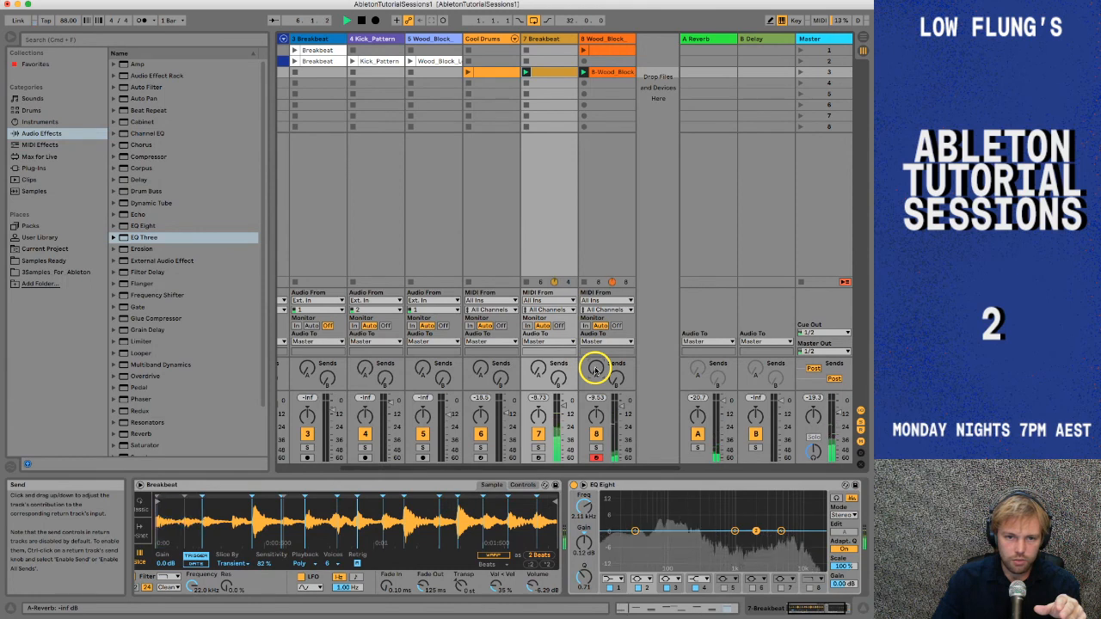
pyautogui.click(539, 368)
pyautogui.moveTo(539, 368); pyautogui.dragTo(540, 368)
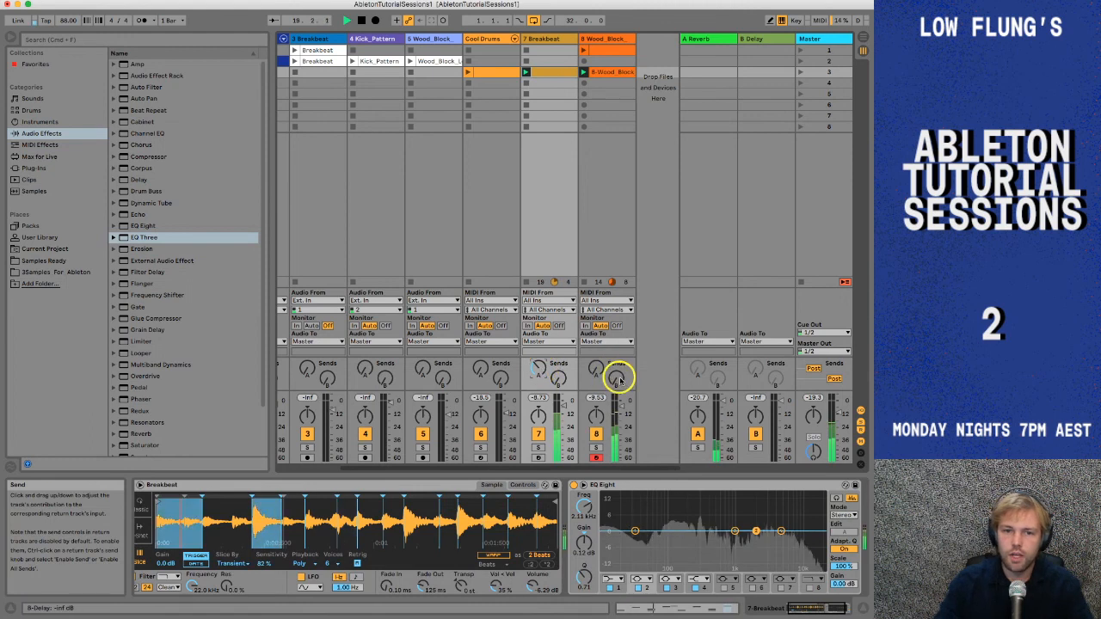
pyautogui.moveTo(616, 376); pyautogui.dragTo(615, 376)
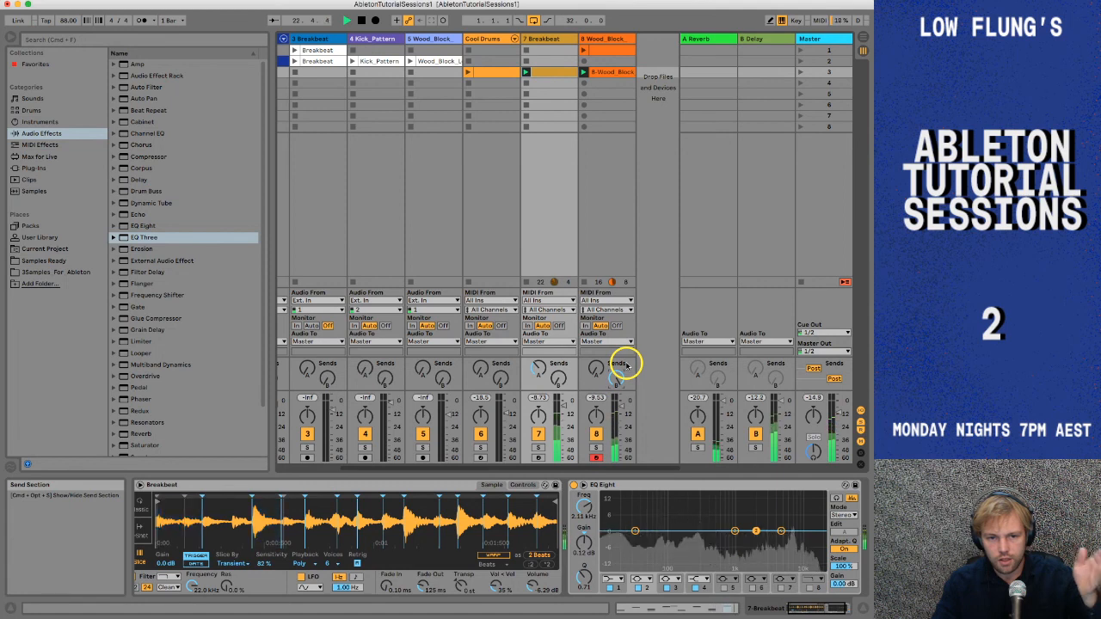
pyautogui.click(754, 39)
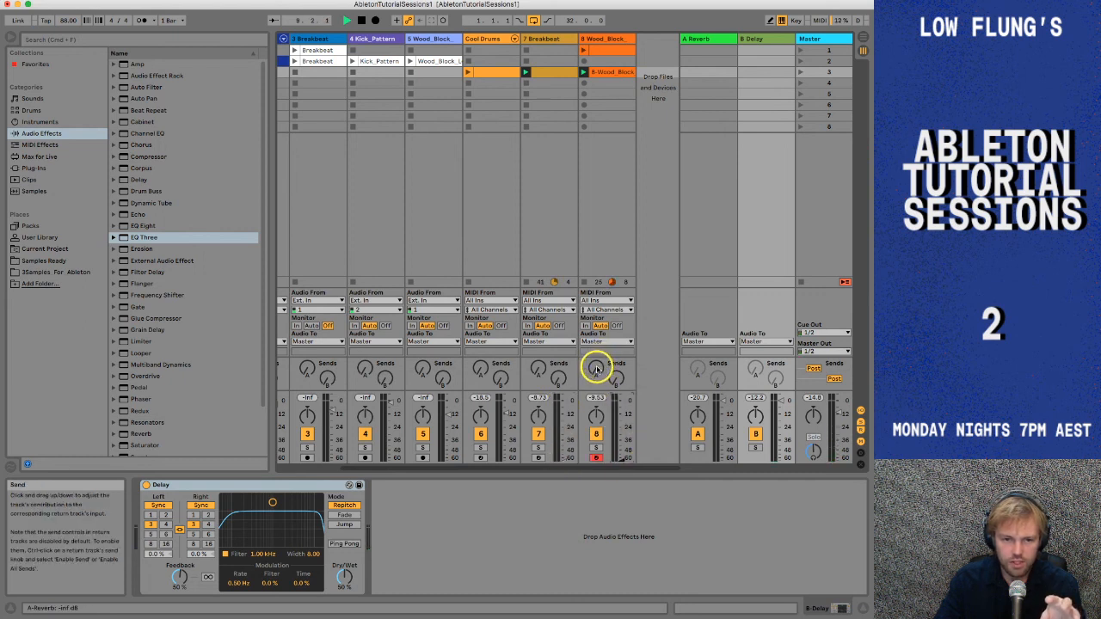
# - Try both returns as pre-fader with track 8's A Reverb send at -9.2 dB, and restore them to Post with that send off
pyautogui.click(833, 378)
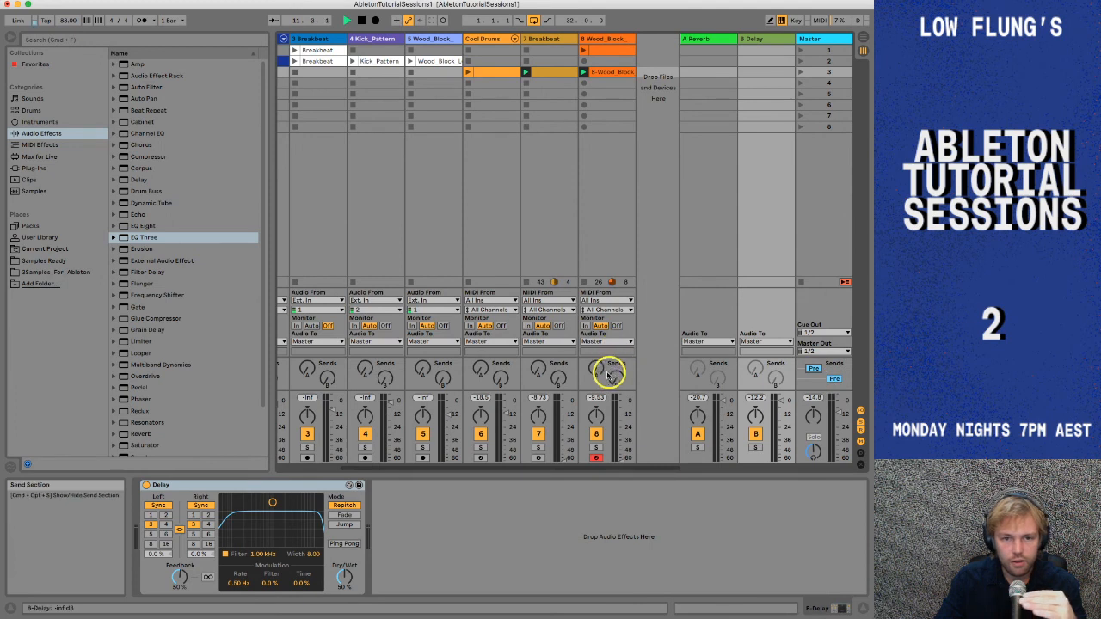
pyautogui.moveTo(595, 370); pyautogui.dragTo(595, 368)
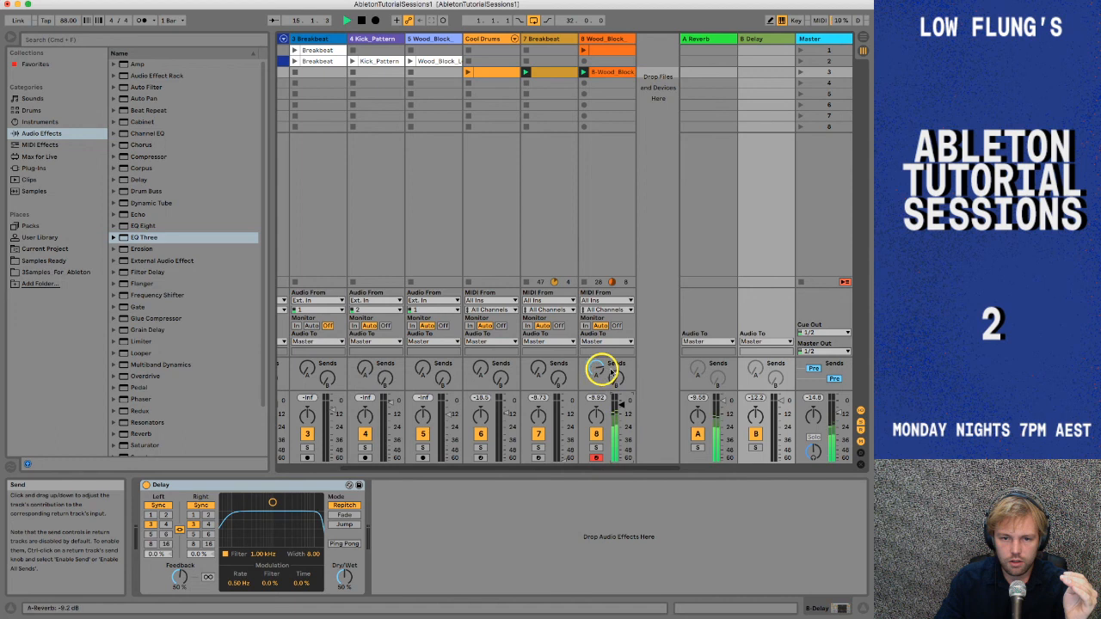
pyautogui.click(813, 369)
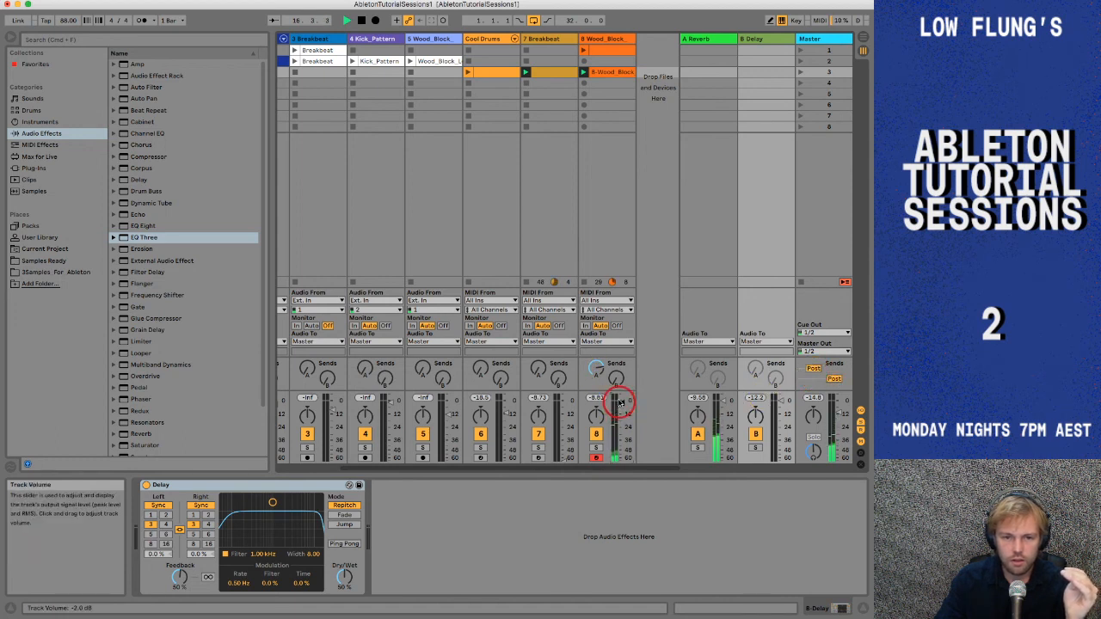
pyautogui.moveTo(595, 368); pyautogui.dragTo(596, 416)
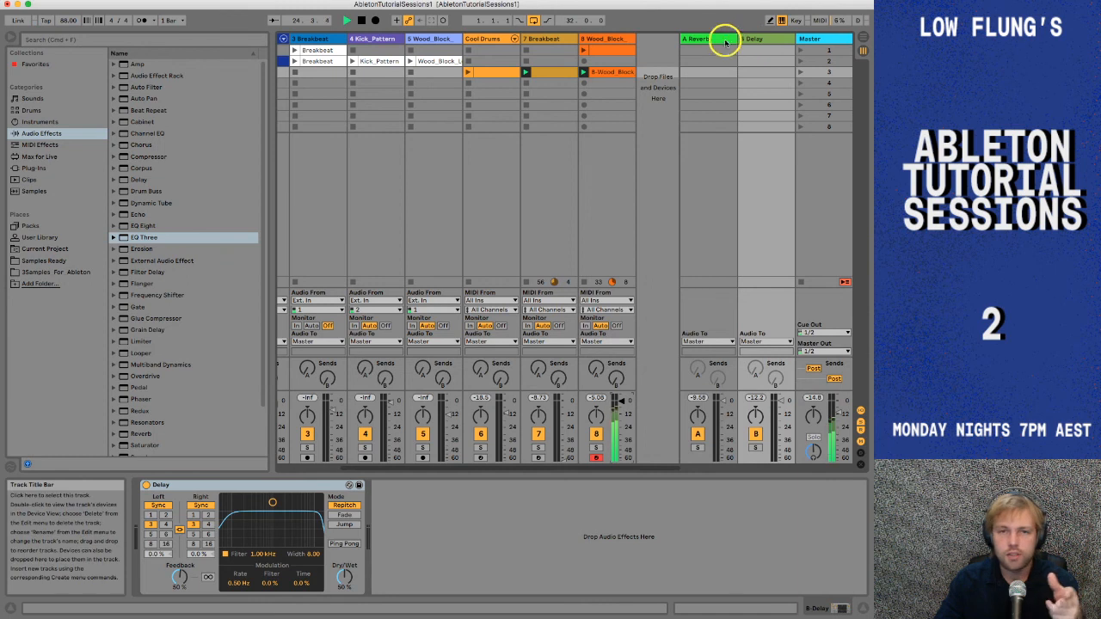
# - On the B Delay return, set both channels' beat division to 1 and Feedback to 68%, and turn up track 8's B Delay send
pyautogui.click(754, 39)
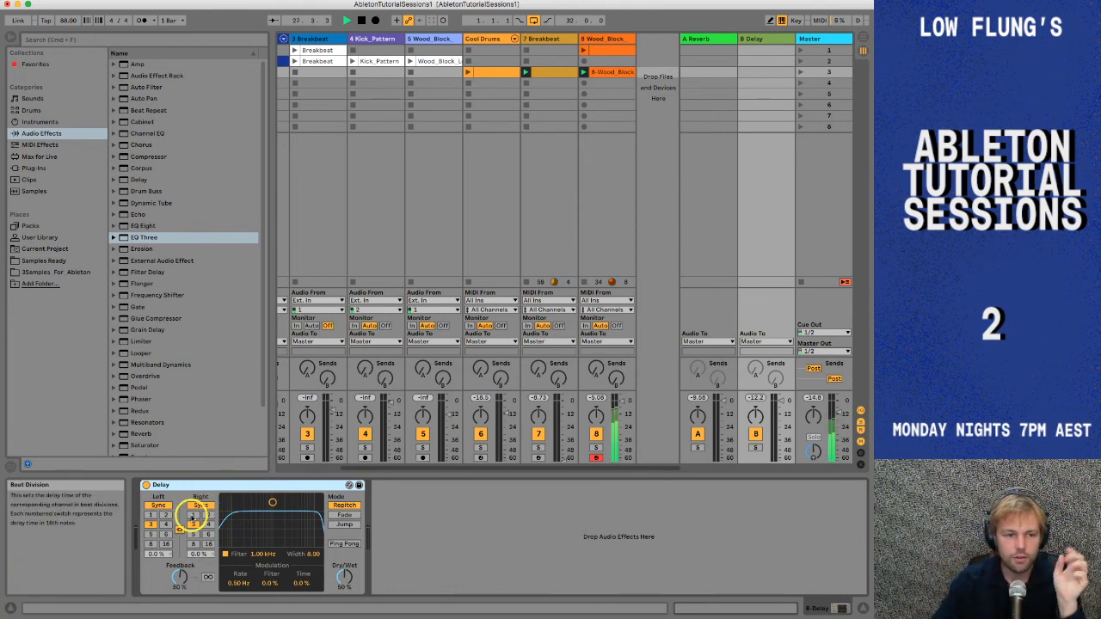
pyautogui.click(150, 515)
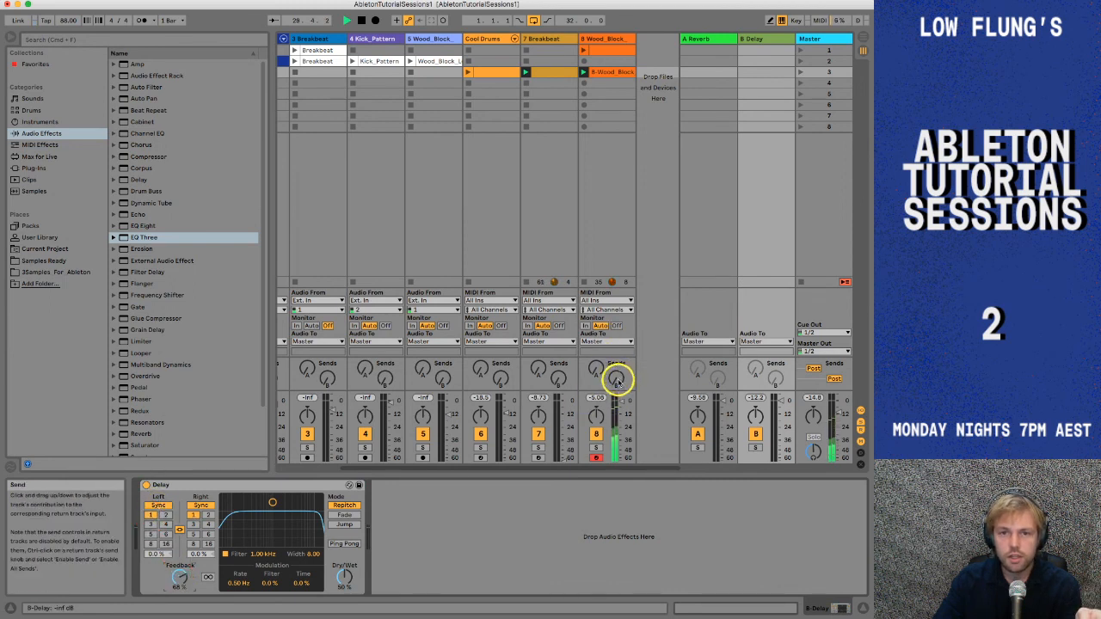
pyautogui.moveTo(616, 380); pyautogui.dragTo(612, 359)
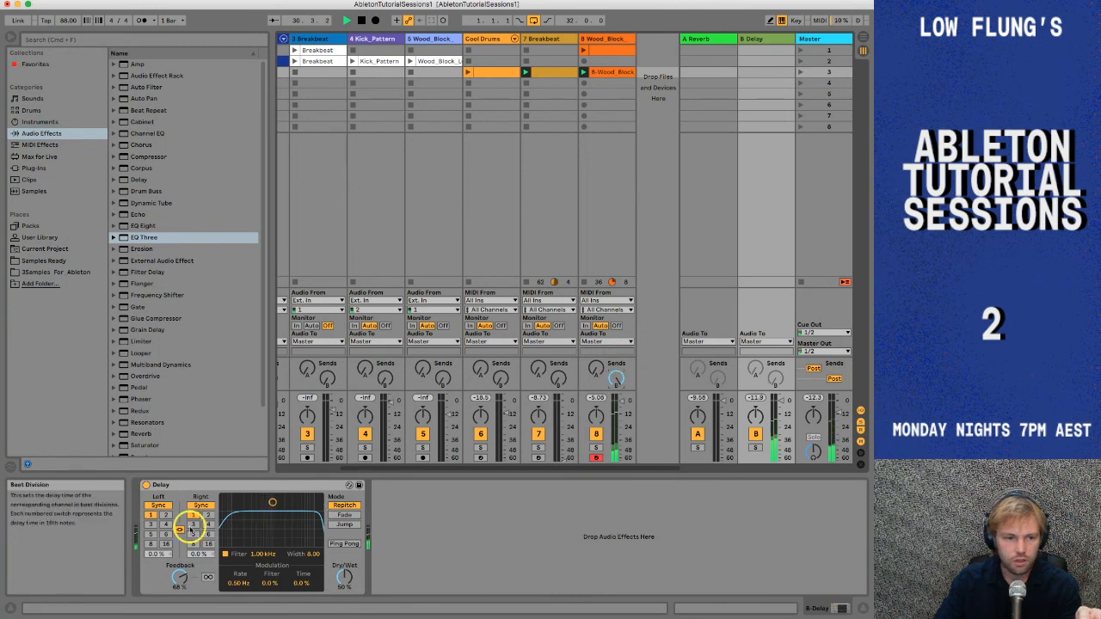
# - Set the Delay's Feedback to 63%, unlink its stereo channels, and set the right channel's beat division to 2
pyautogui.click(178, 578)
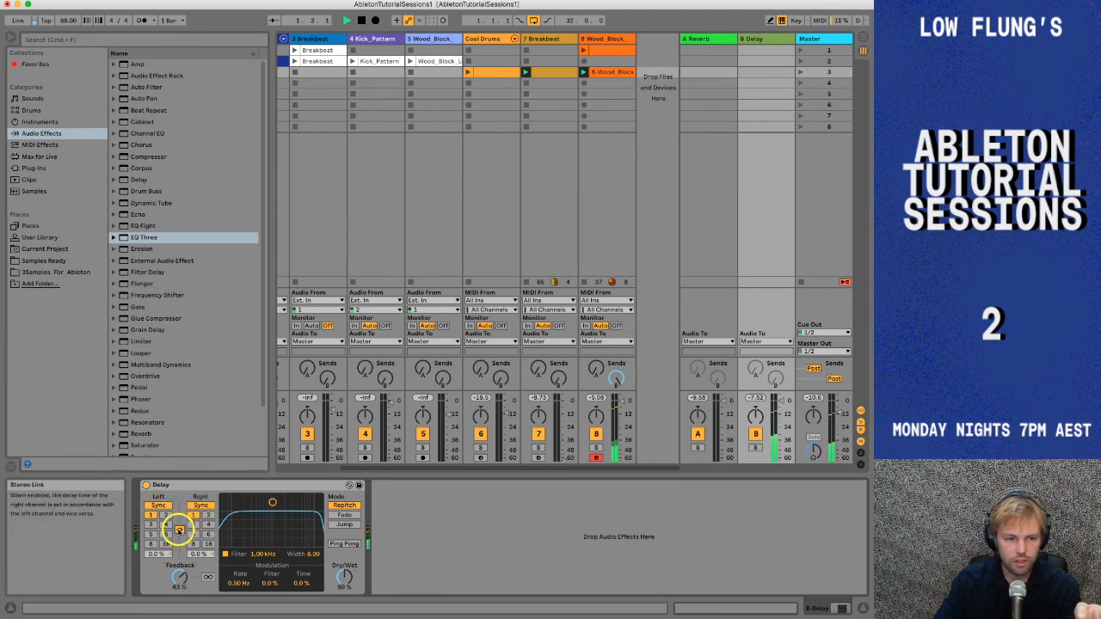
pyautogui.click(179, 531)
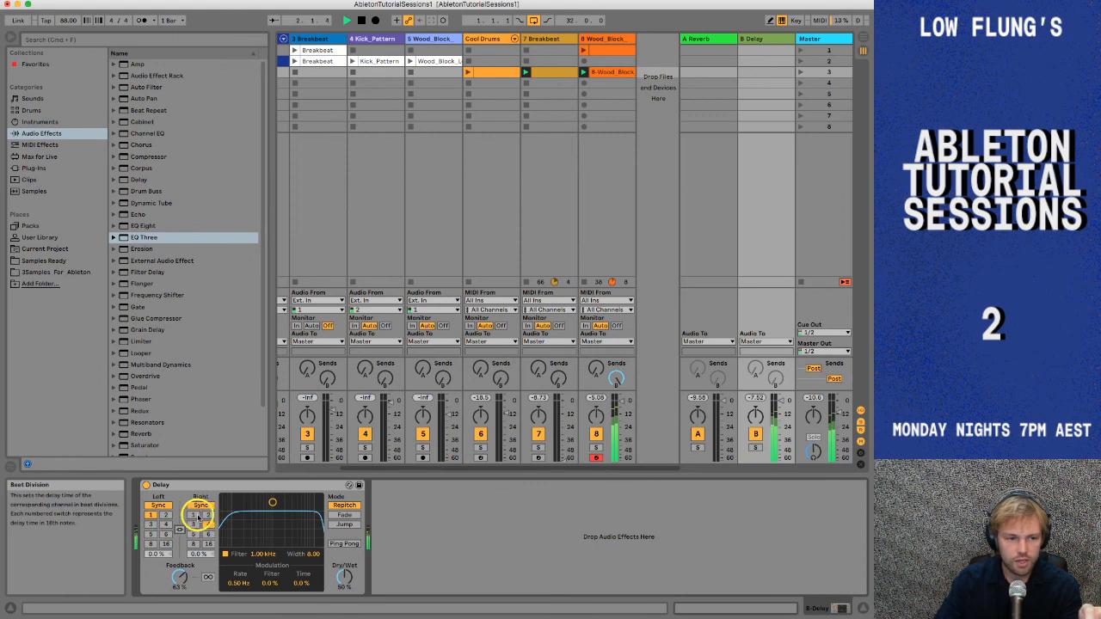
pyautogui.click(209, 516)
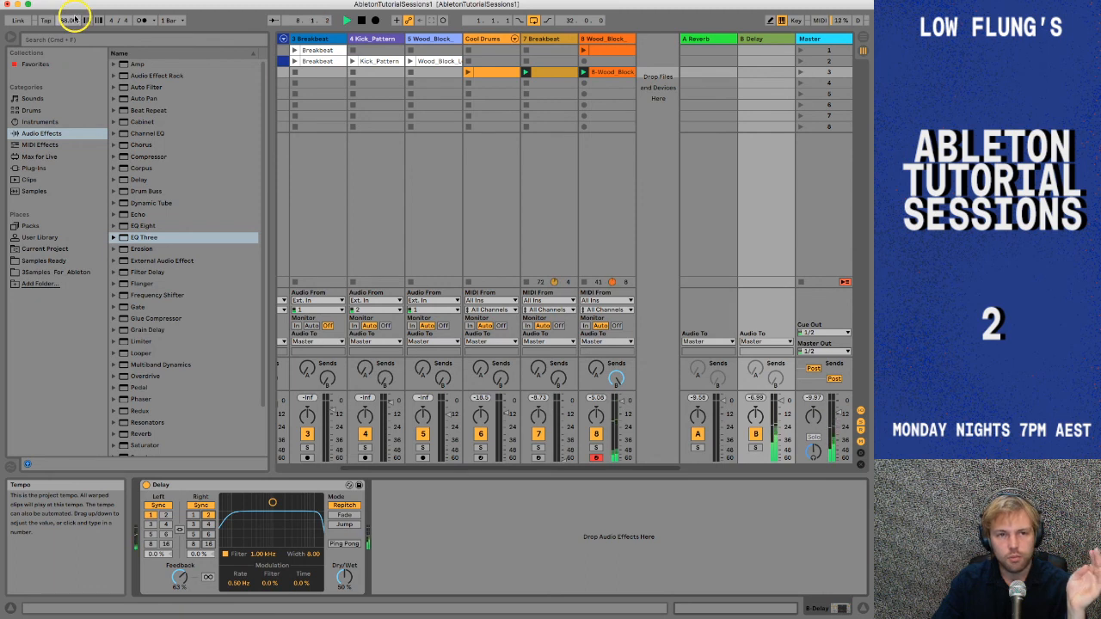
# - Raise the B Delay send on Breakbeat track 7, and set the Delay's right channel beat division to 1
pyautogui.moveTo(559, 440); pyautogui.dragTo(564, 412)
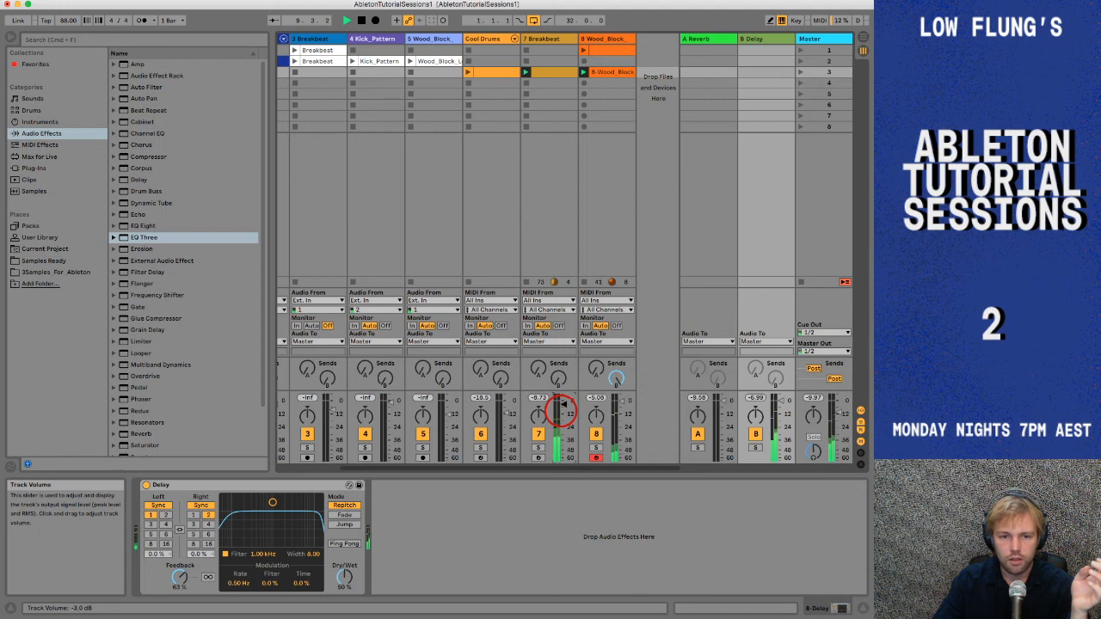
pyautogui.click(558, 376)
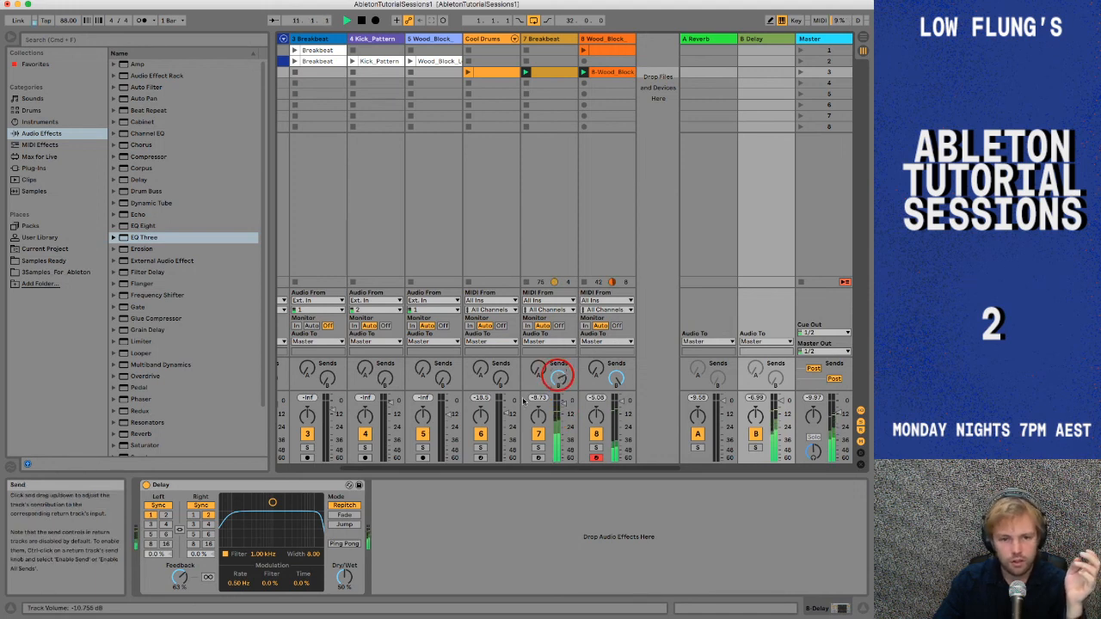
pyautogui.click(191, 515)
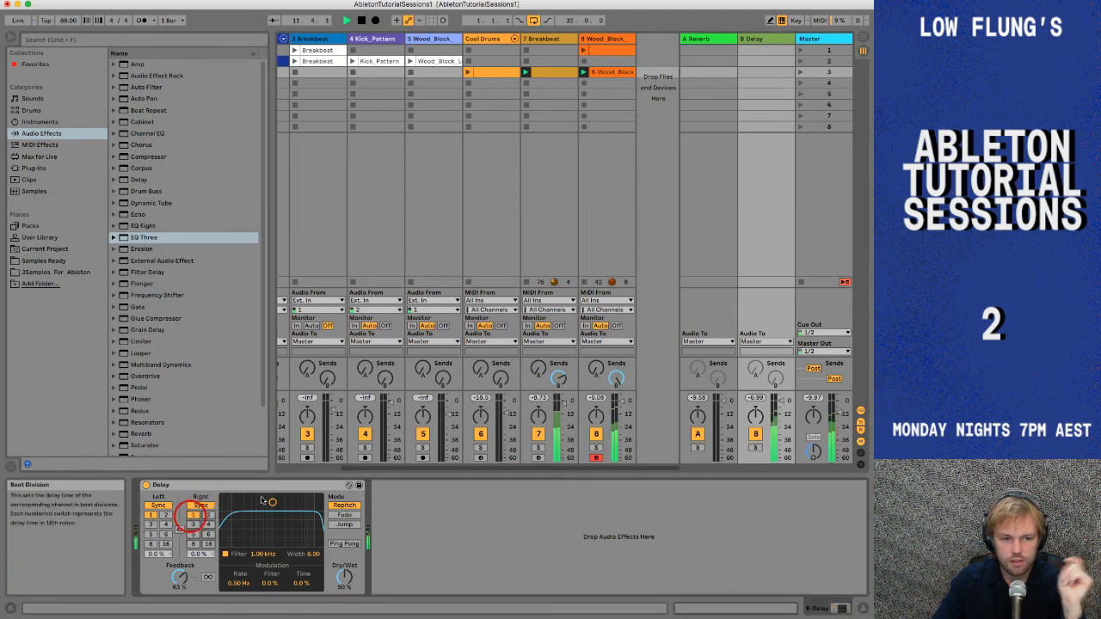
# - Set the Delay's Dry/Wet to 100% and its Feedback to 41%
pyautogui.click(558, 377)
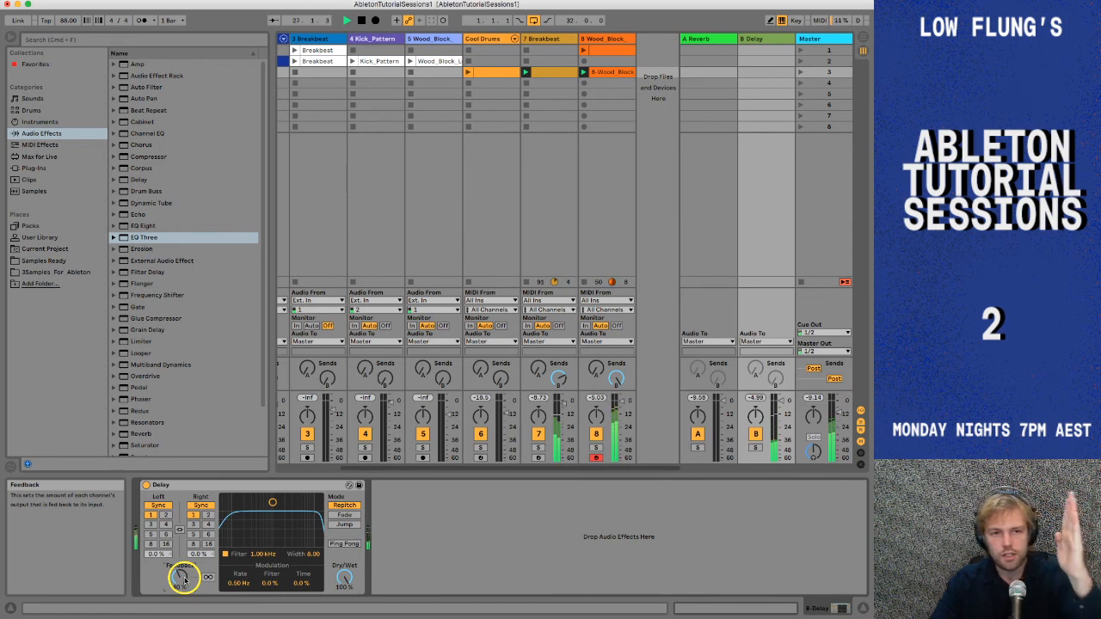
pyautogui.moveTo(183, 578); pyautogui.dragTo(181, 583)
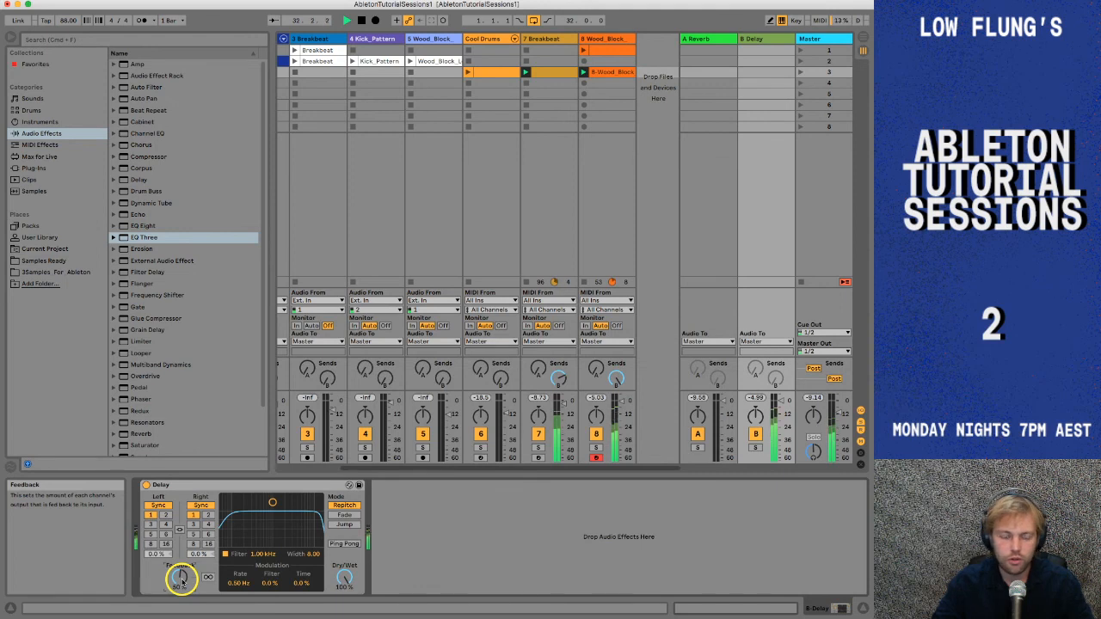
pyautogui.moveTo(181, 581); pyautogui.dragTo(180, 584)
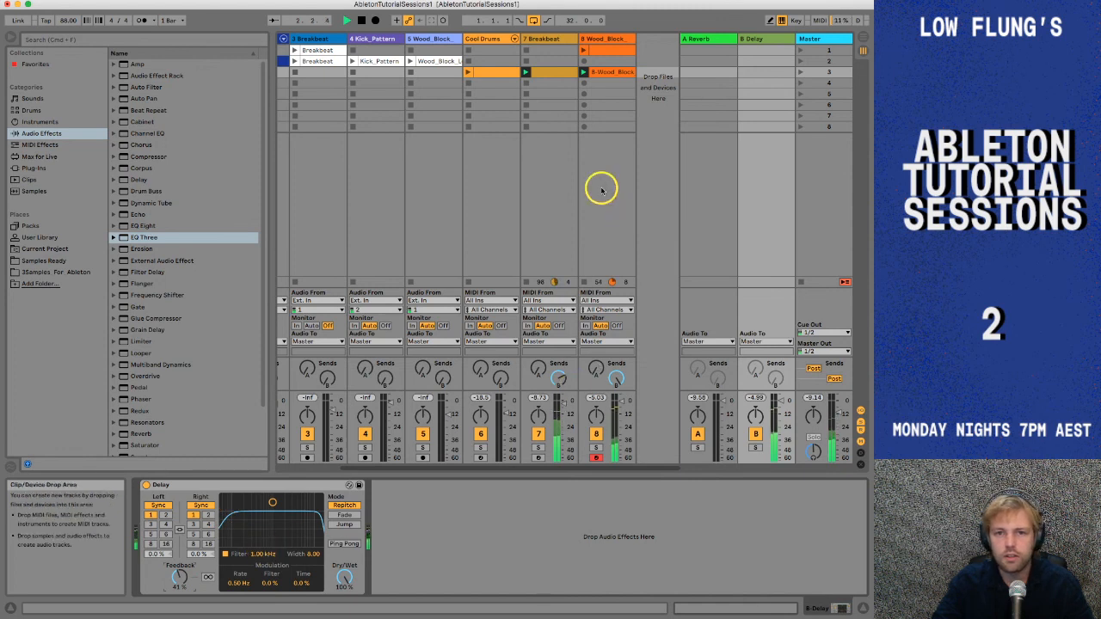
# - Set the Decay Time of the Reverb on return A to 60 s, and raise track 8's A Reverb send to -11.7 dB
pyautogui.click(704, 42)
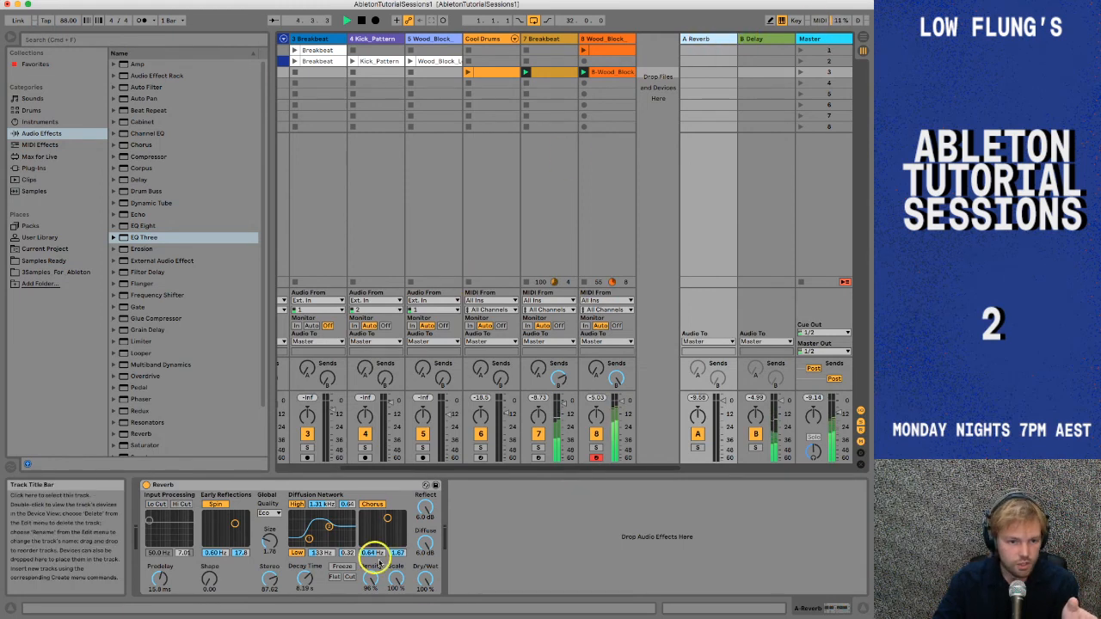
pyautogui.click(424, 581)
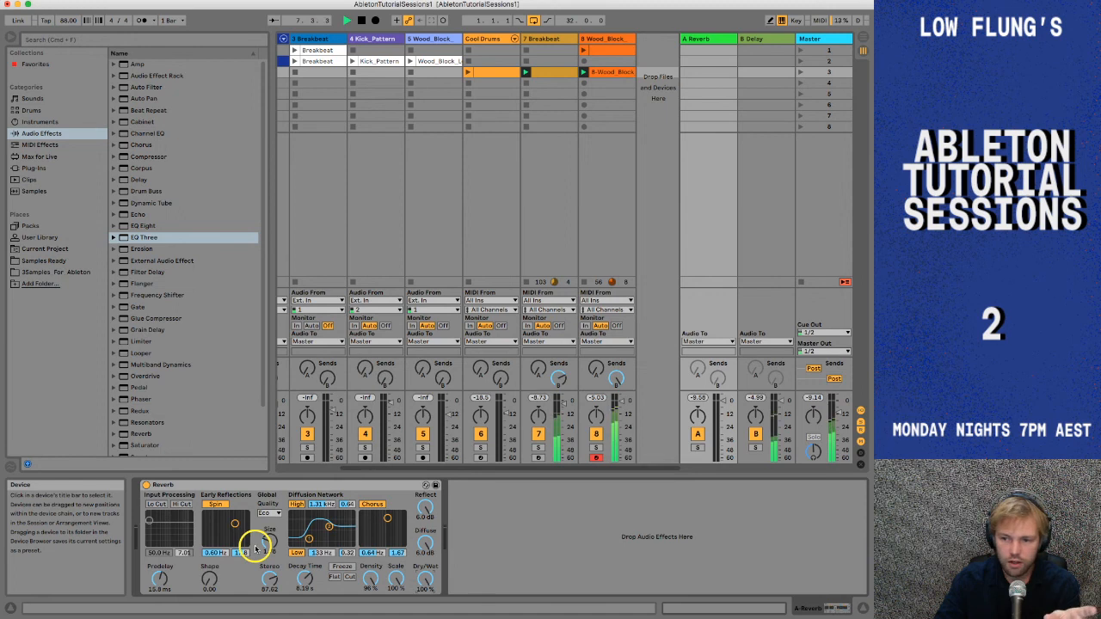
pyautogui.moveTo(302, 583); pyautogui.dragTo(301, 585)
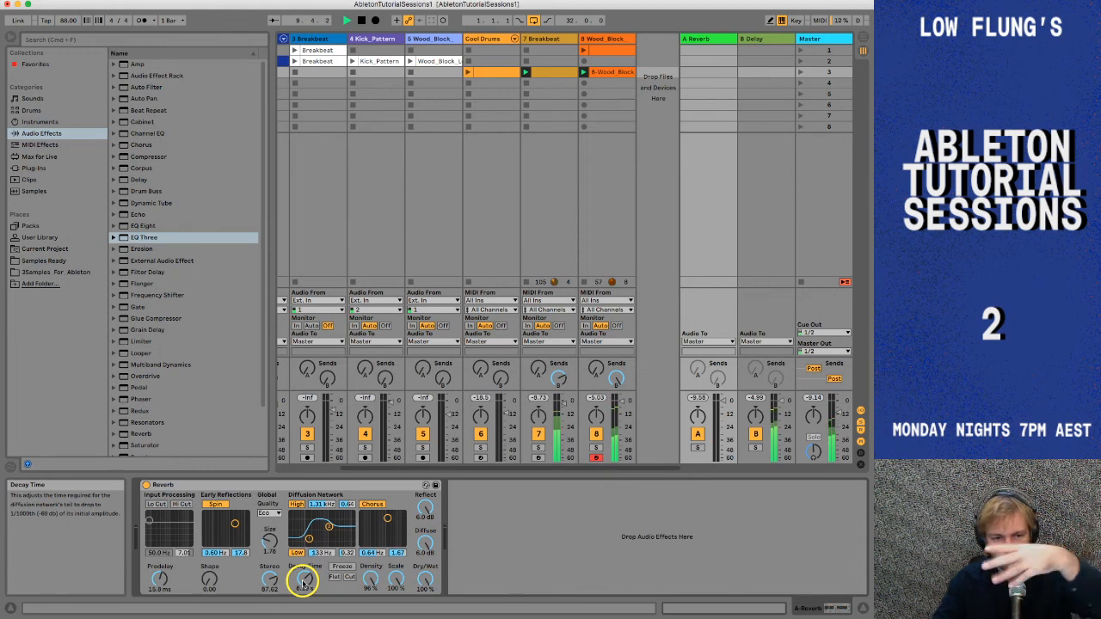
pyautogui.click(755, 39)
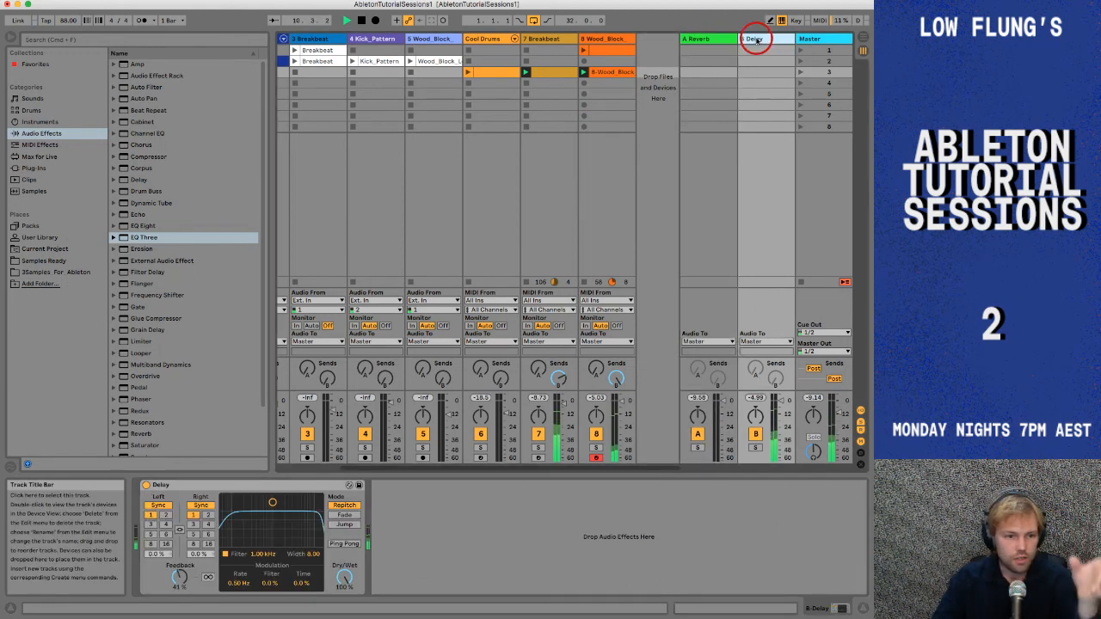
pyautogui.click(713, 39)
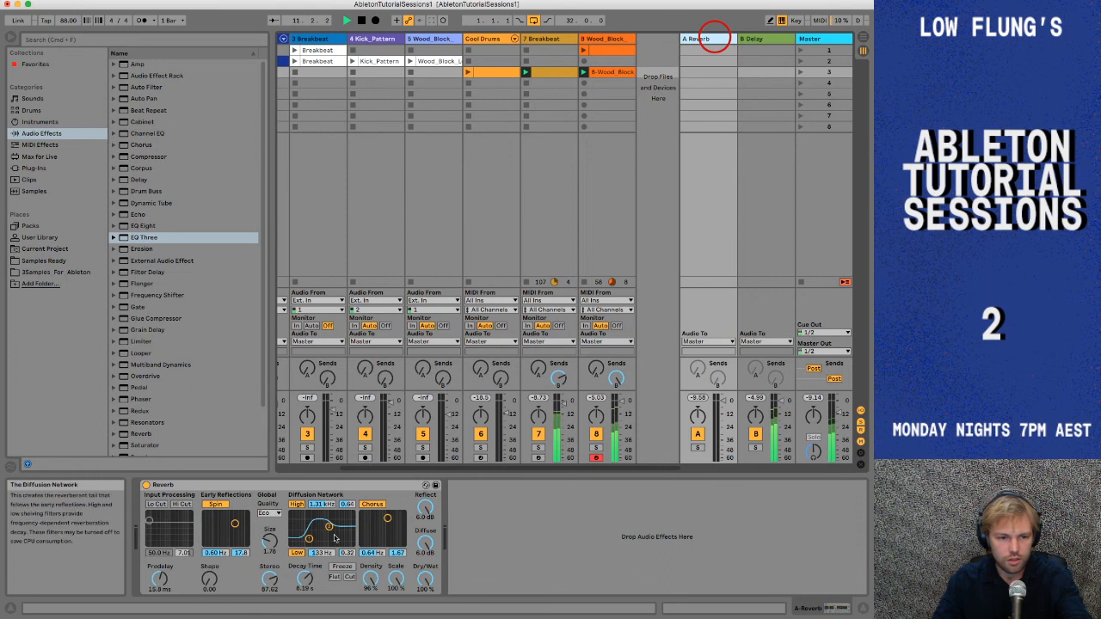
pyautogui.click(305, 580)
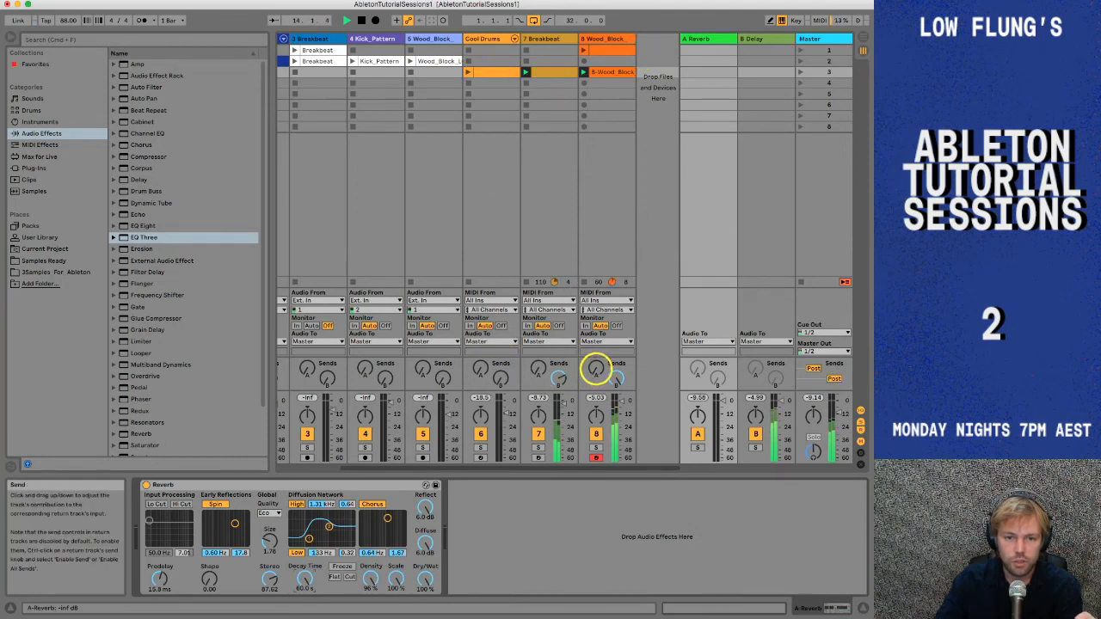
pyautogui.click(595, 368)
pyautogui.moveTo(596, 369); pyautogui.dragTo(595, 365)
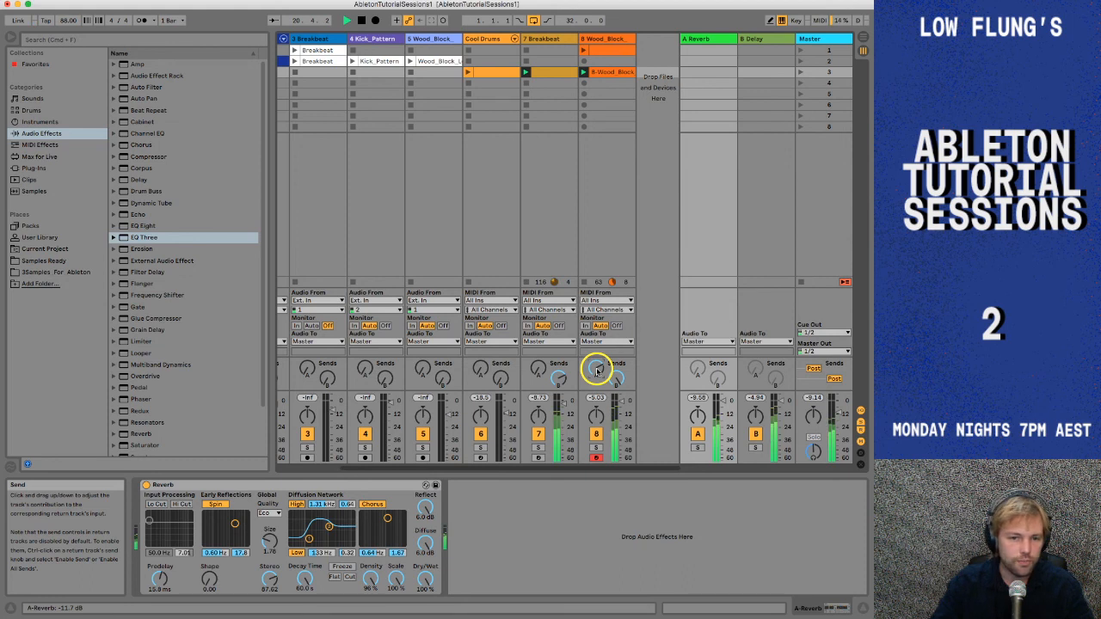
# - Turn off the reverb and delay sends on tracks 7 and 8, and show the Wood_Block track's devices
pyautogui.moveTo(564, 380); pyautogui.dragTo(620, 378)
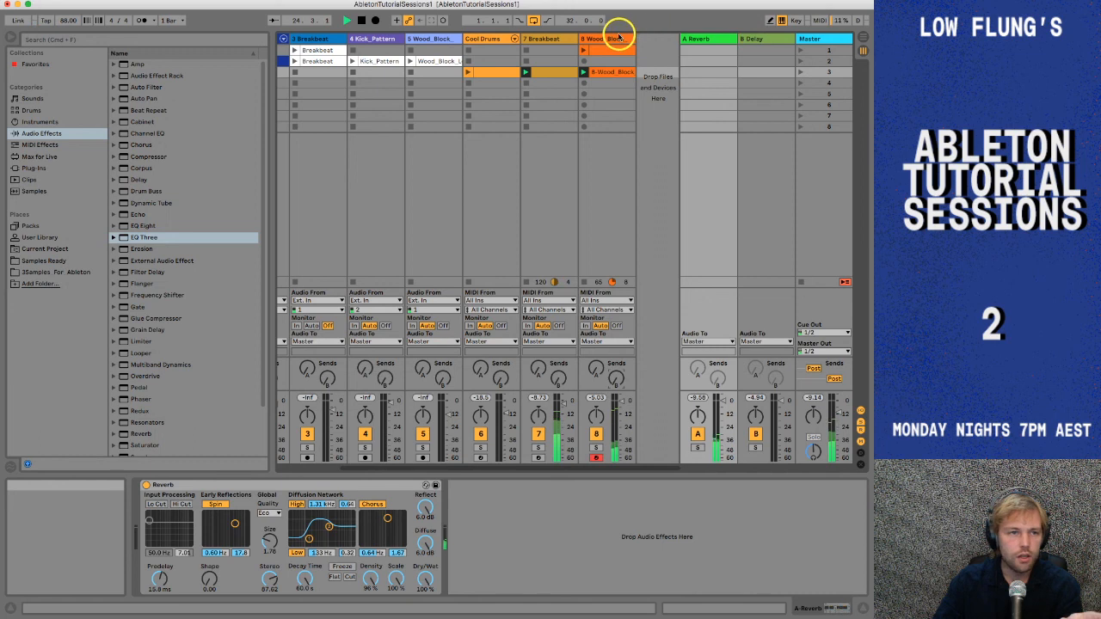
pyautogui.click(616, 38)
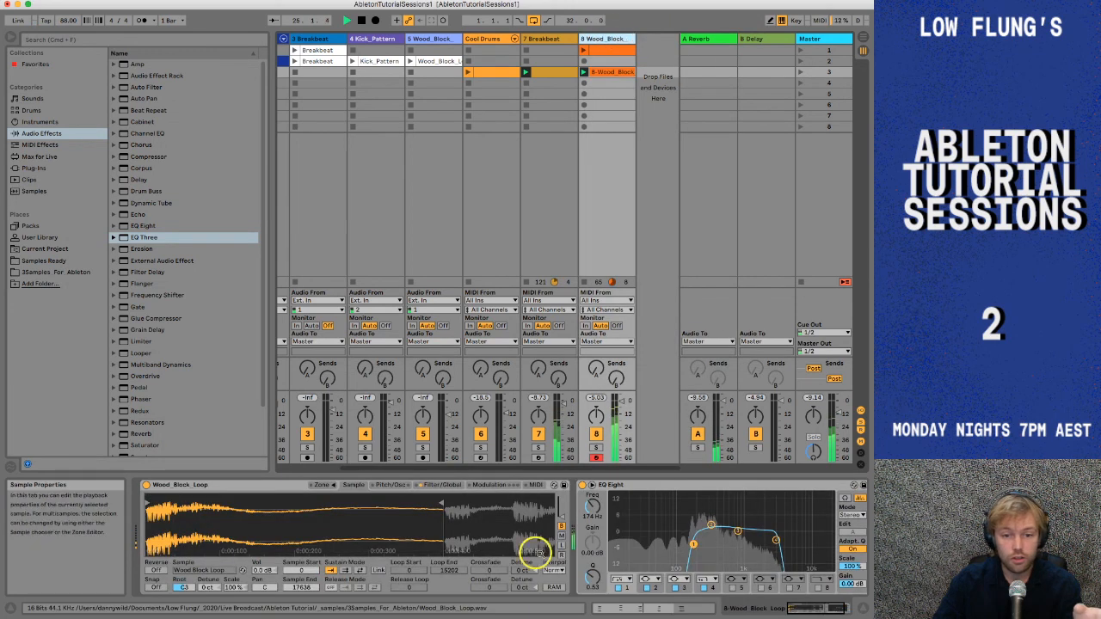
# - Add a Reverb after the EQ Eight on the Wood_Block track and set its Decay Time to 5.96 s
pyautogui.click(627, 566)
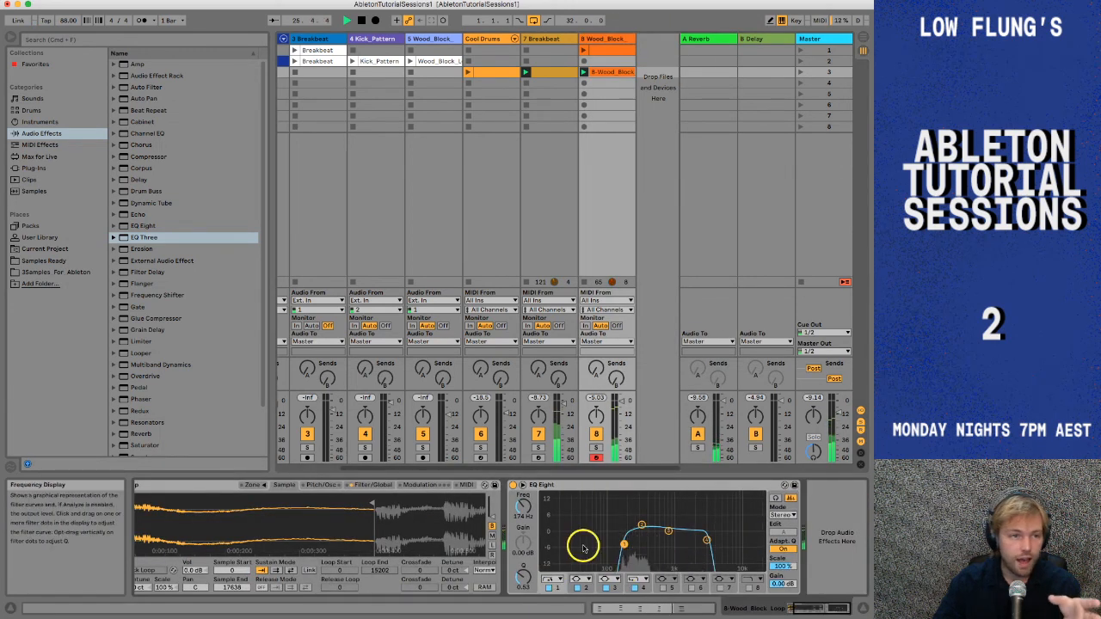
pyautogui.scroll(-3, 144, 394)
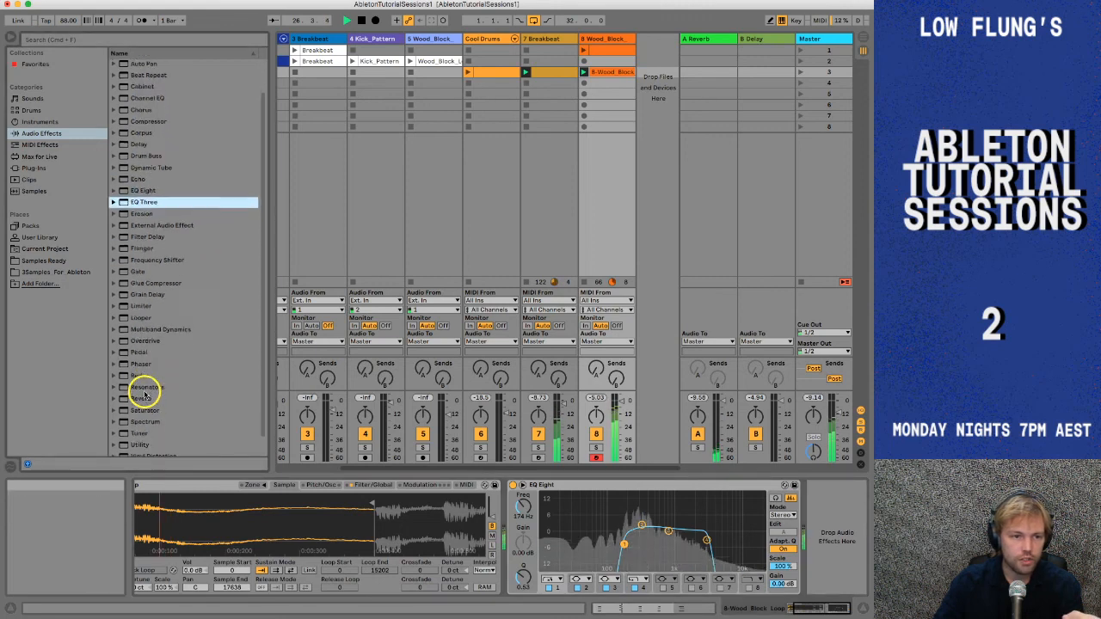
pyautogui.scroll(3, 151, 420)
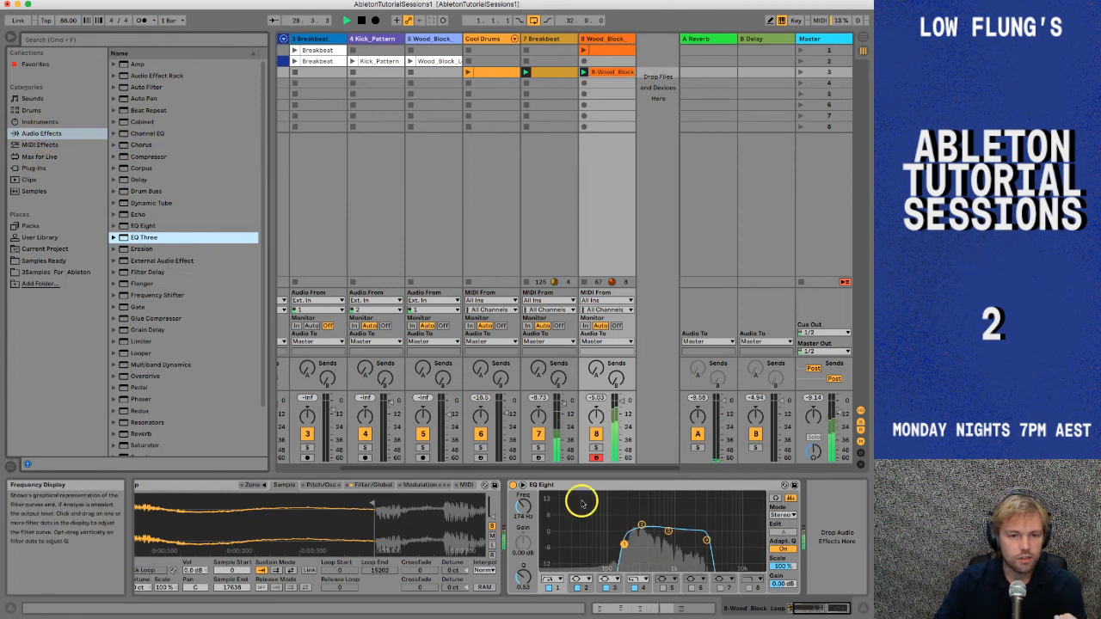
pyautogui.click(137, 433)
pyautogui.moveTo(132, 433); pyautogui.dragTo(808, 536)
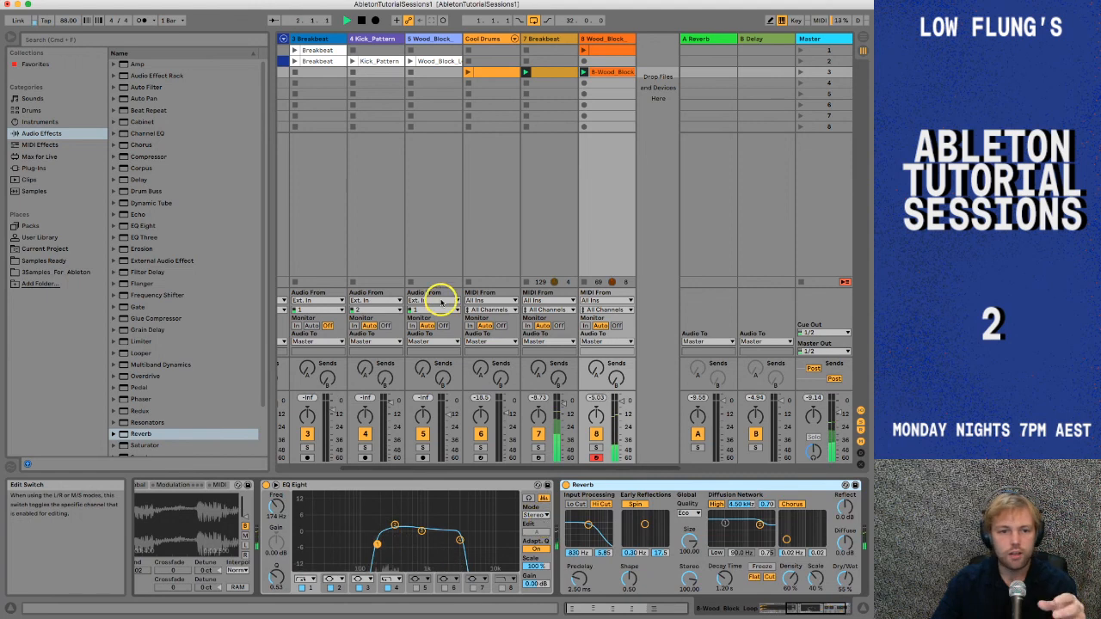
pyautogui.click(594, 39)
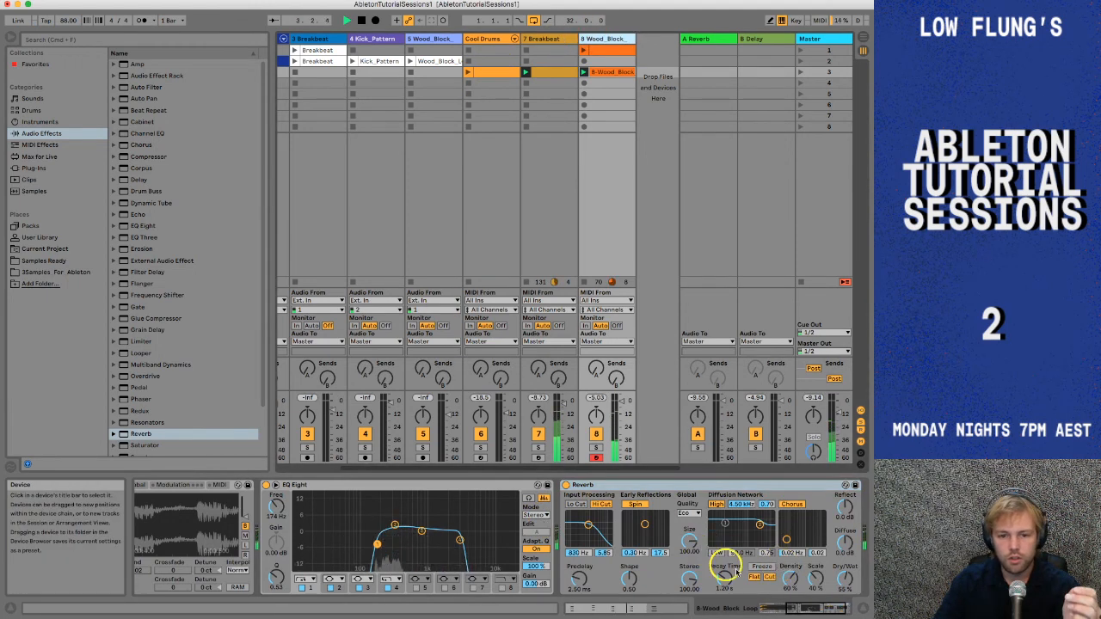
pyautogui.moveTo(720, 579)
pyautogui.mouseDown()
pyautogui.moveTo(737, 577)
pyautogui.moveTo(725, 577)
pyautogui.mouseUp()
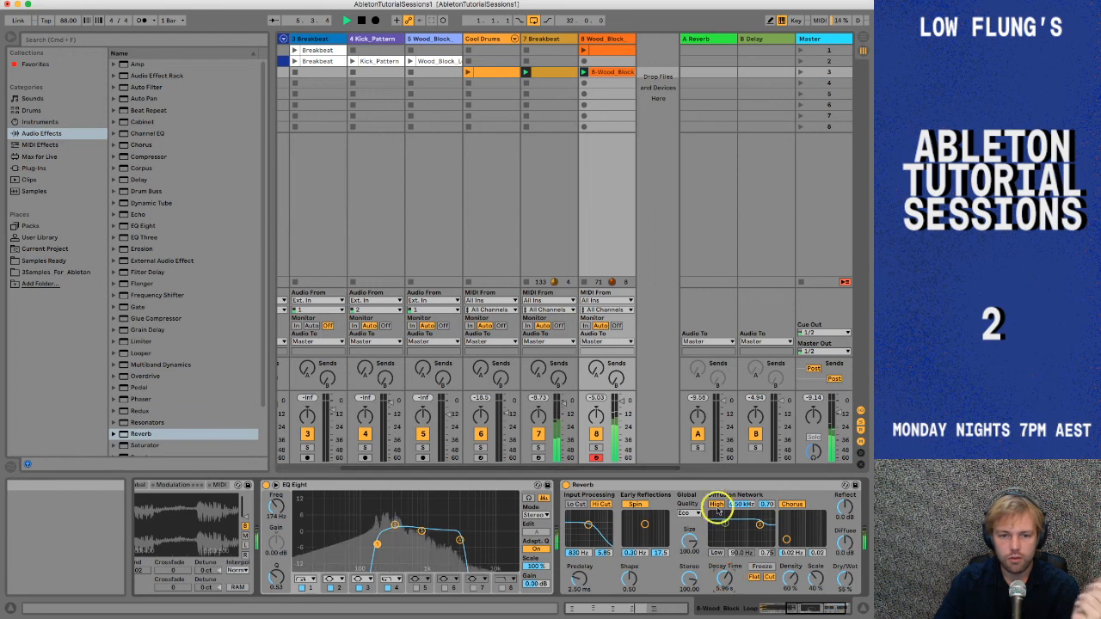
# - Delete the Reverb from the Wood_Block track's device chain
pyautogui.hscroll(3, 709, 505)
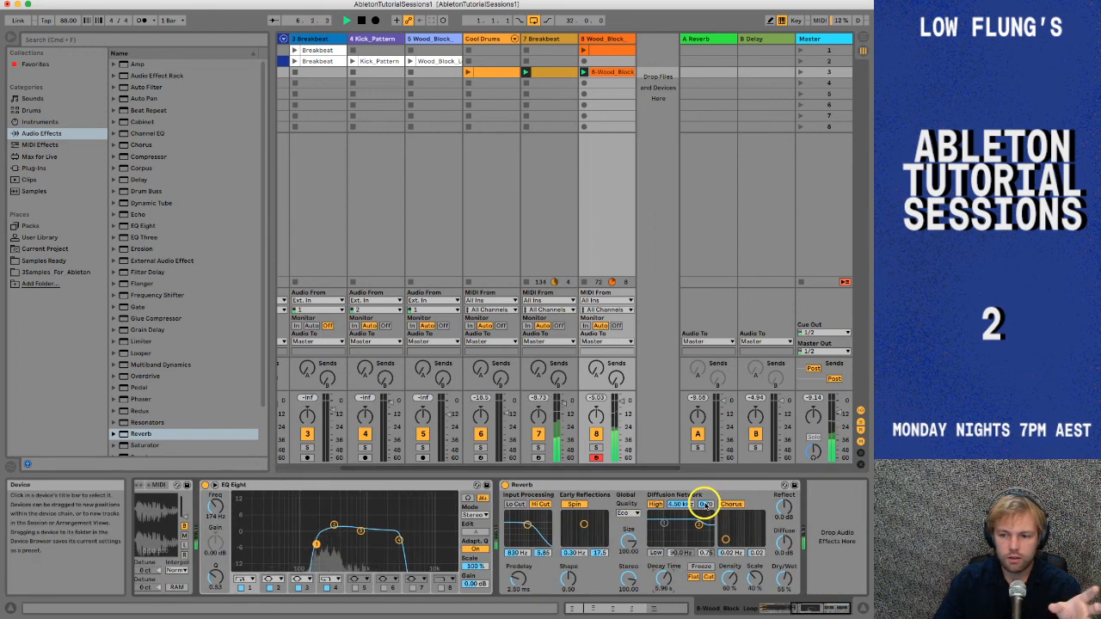
pyautogui.click(544, 486)
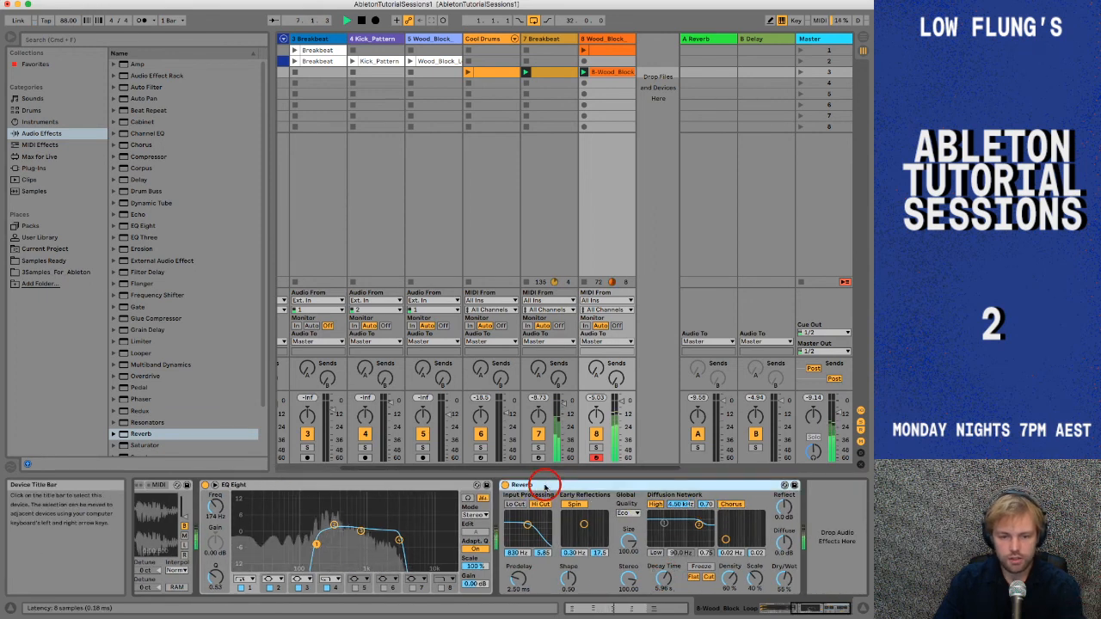
pyautogui.press('Delete')
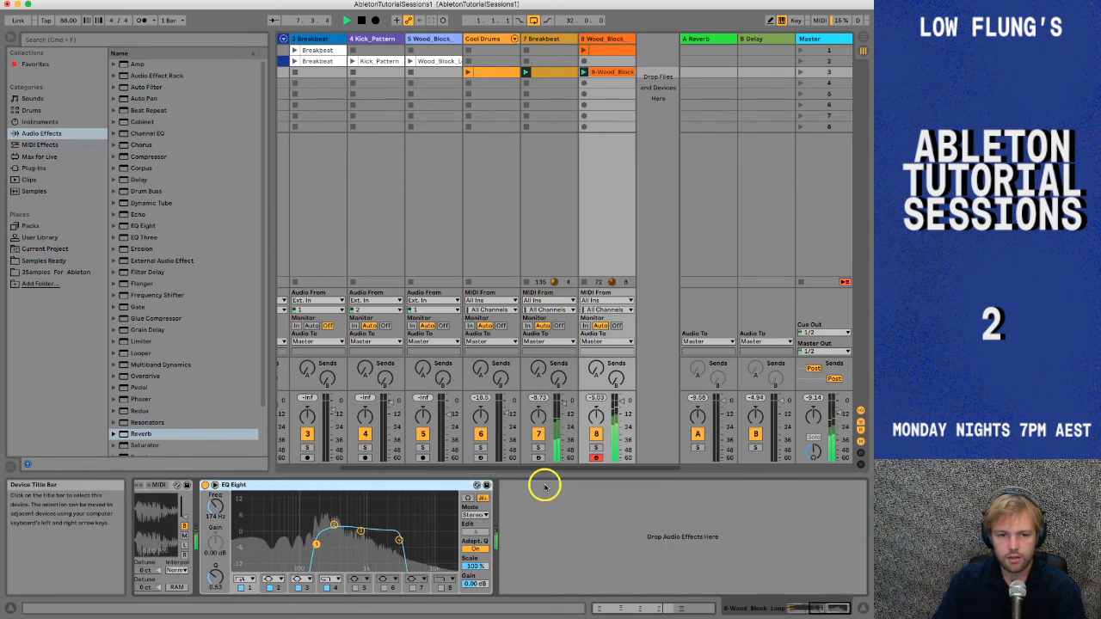
# - Add a Delay after the Reverb on return track A
pyautogui.click(700, 39)
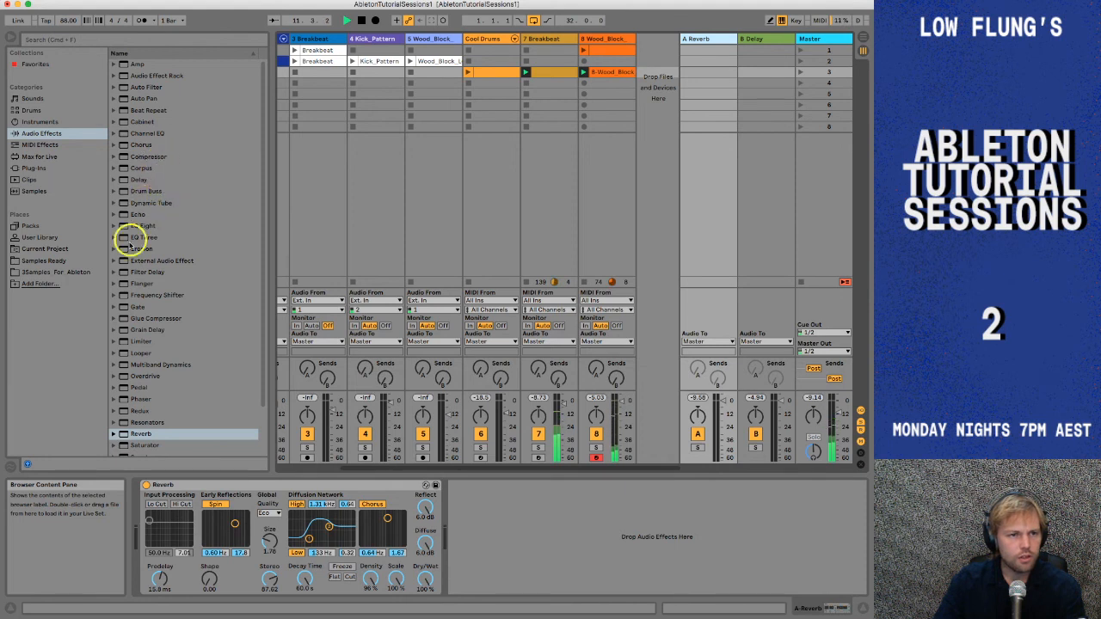
pyautogui.moveTo(139, 180); pyautogui.dragTo(466, 519)
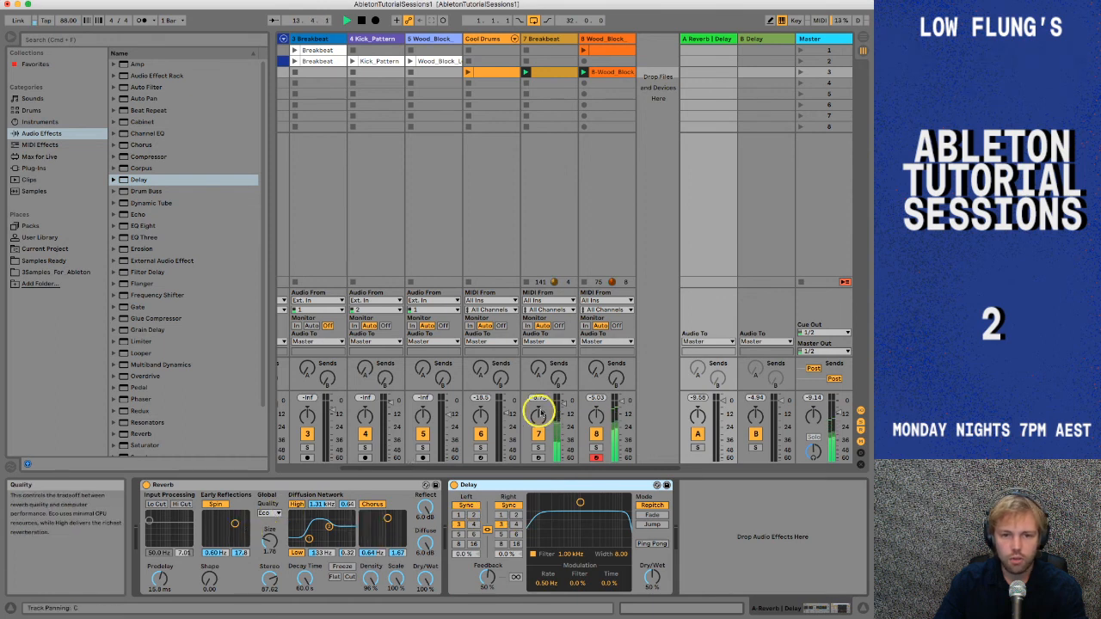
# - Raise track 8's A send to -14.3 dB, and set the Decay Time of return A's Reverb to 3.31 s
pyautogui.click(595, 368)
pyautogui.moveTo(595, 369); pyautogui.dragTo(595, 367)
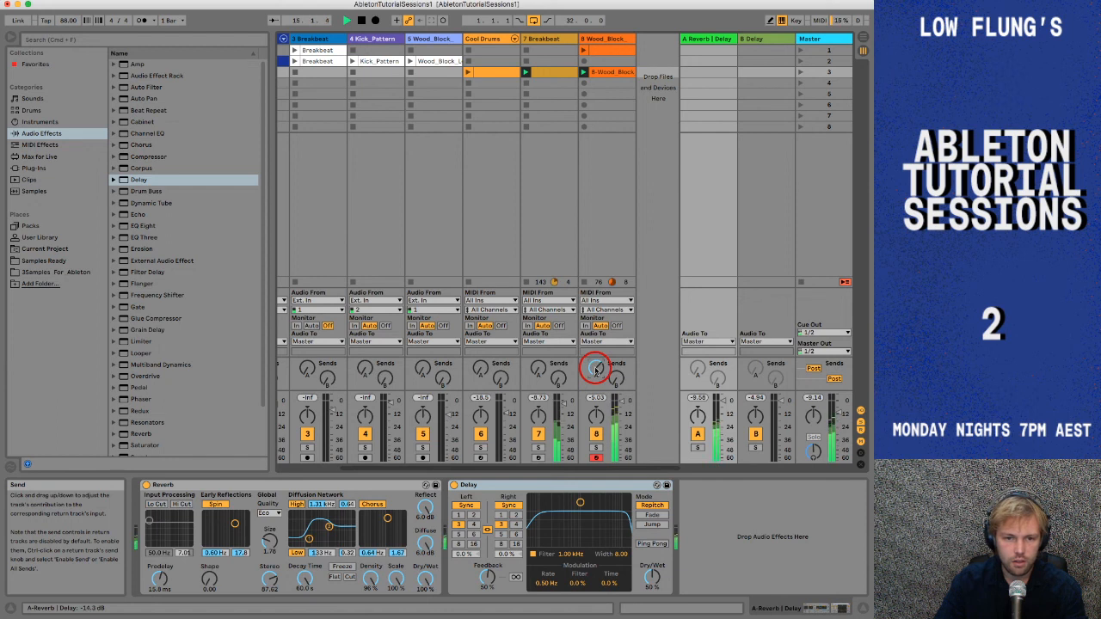
pyautogui.click(306, 580)
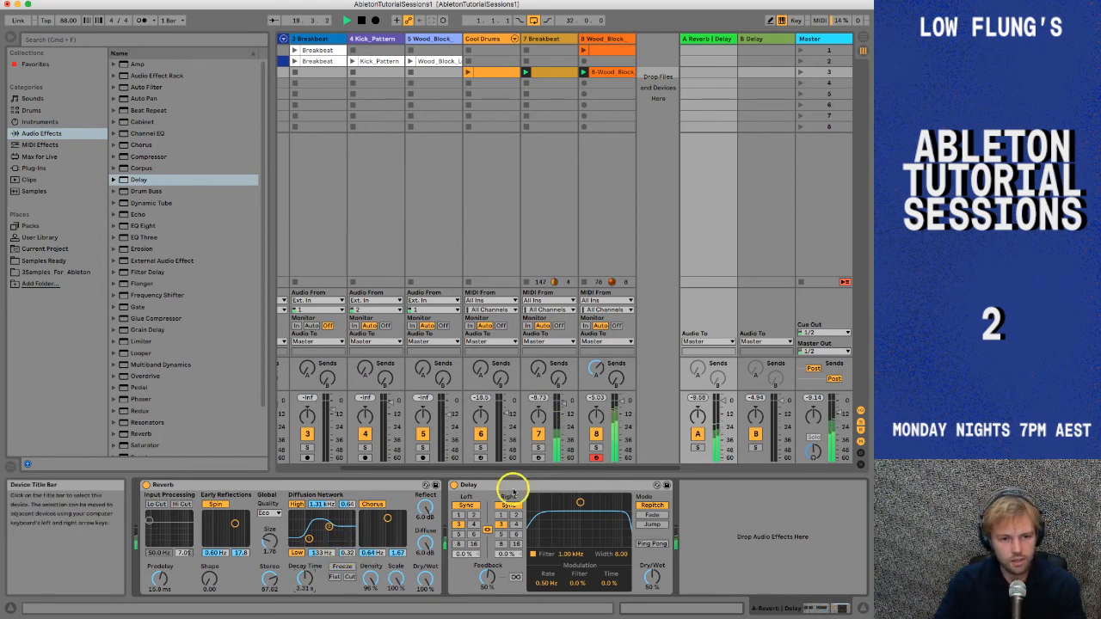
# - Deactivate the Delay and Reverb on return A, and turn track 8's A send fully down
pyautogui.click(454, 485)
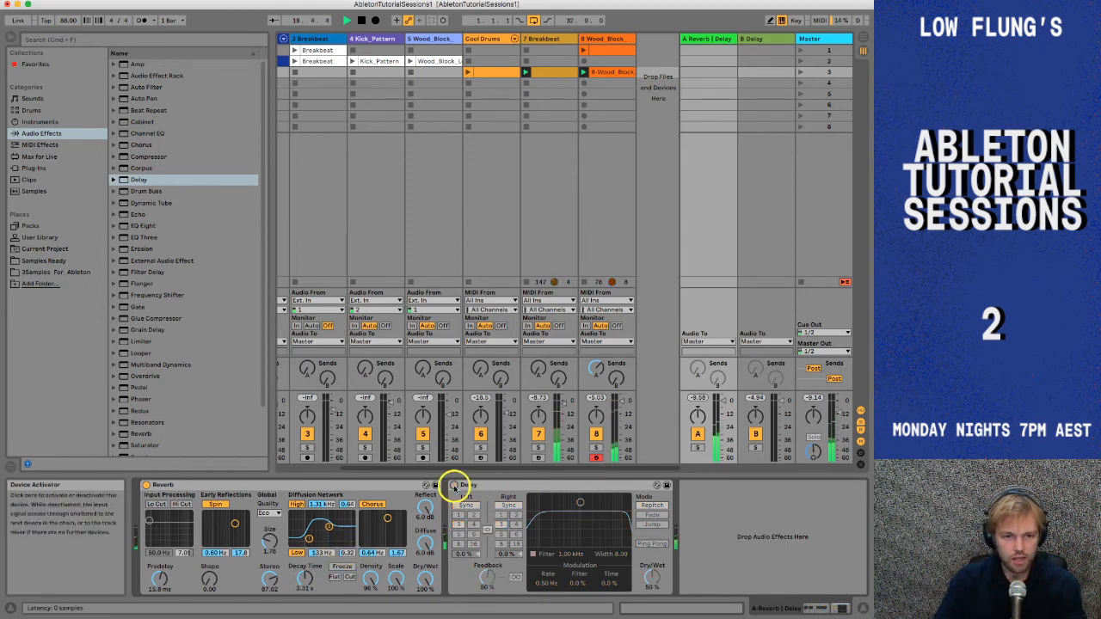
pyautogui.click(146, 485)
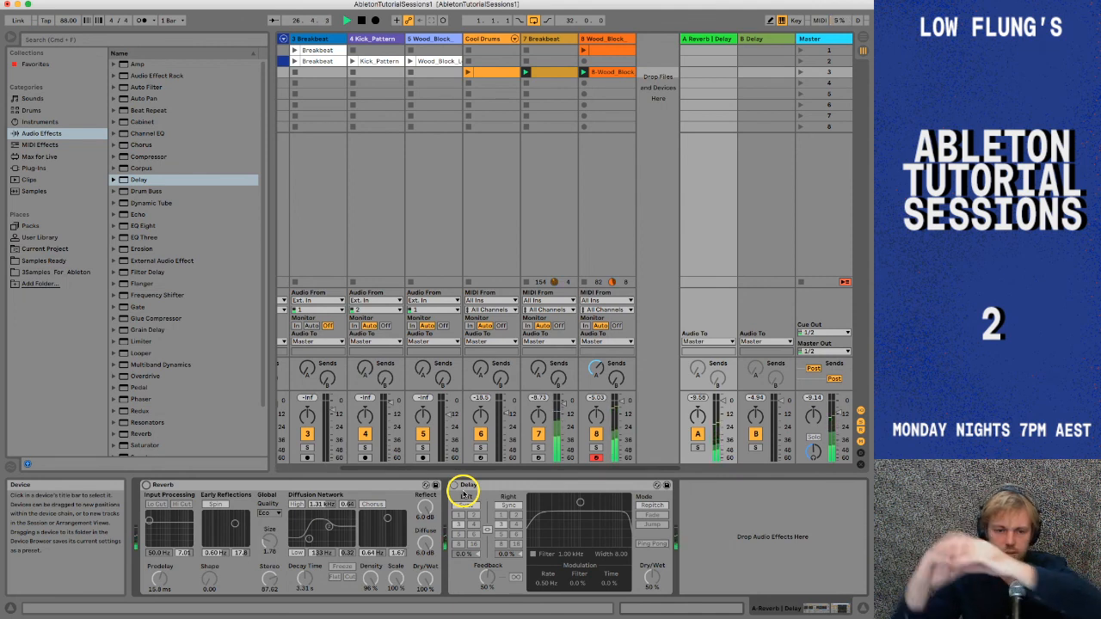
pyautogui.moveTo(594, 374); pyautogui.dragTo(595, 385)
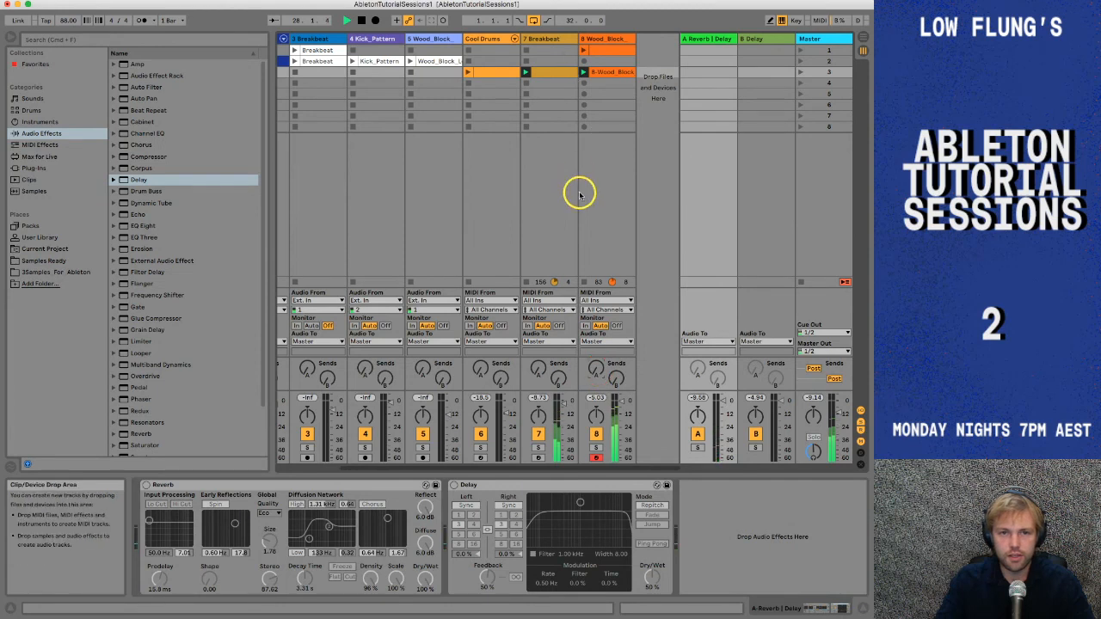
# - Stop the playing Wood_Block and Breakbeat clips and disarm track 8
pyautogui.click(584, 282)
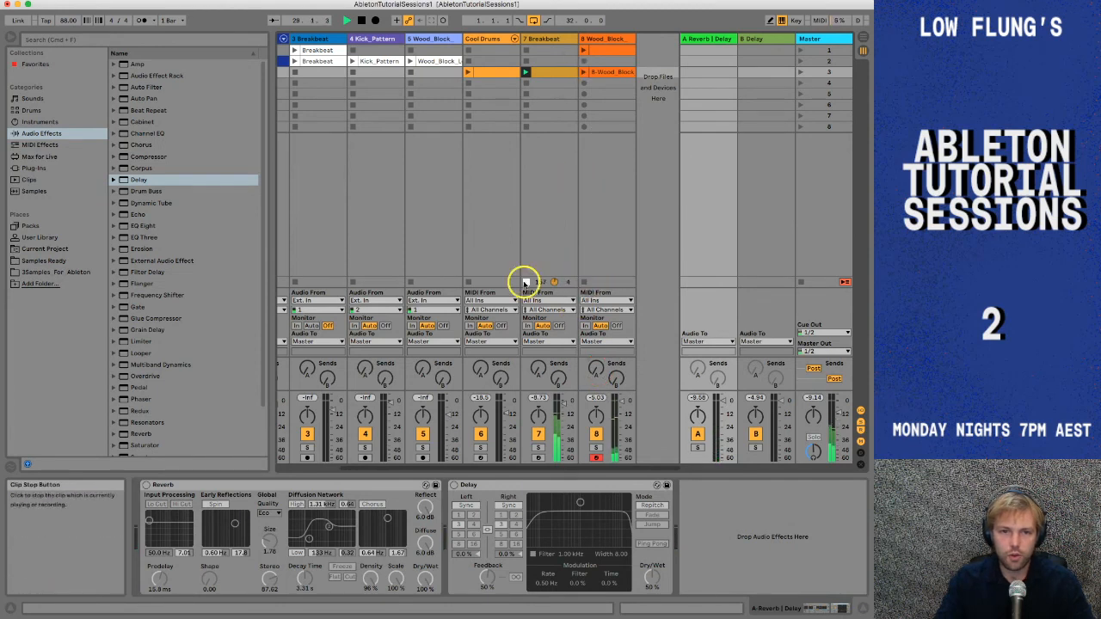
pyautogui.click(594, 457)
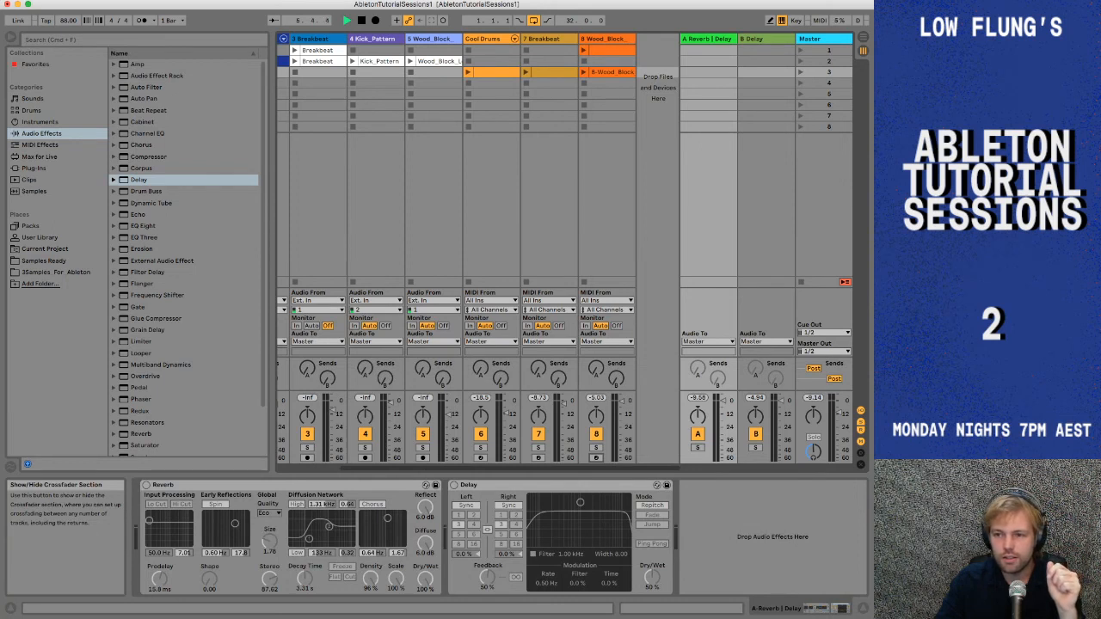
# - Browse the Instruments category and point out Drum Rack, Simpler and Sampler
pyautogui.press('super+Tab')
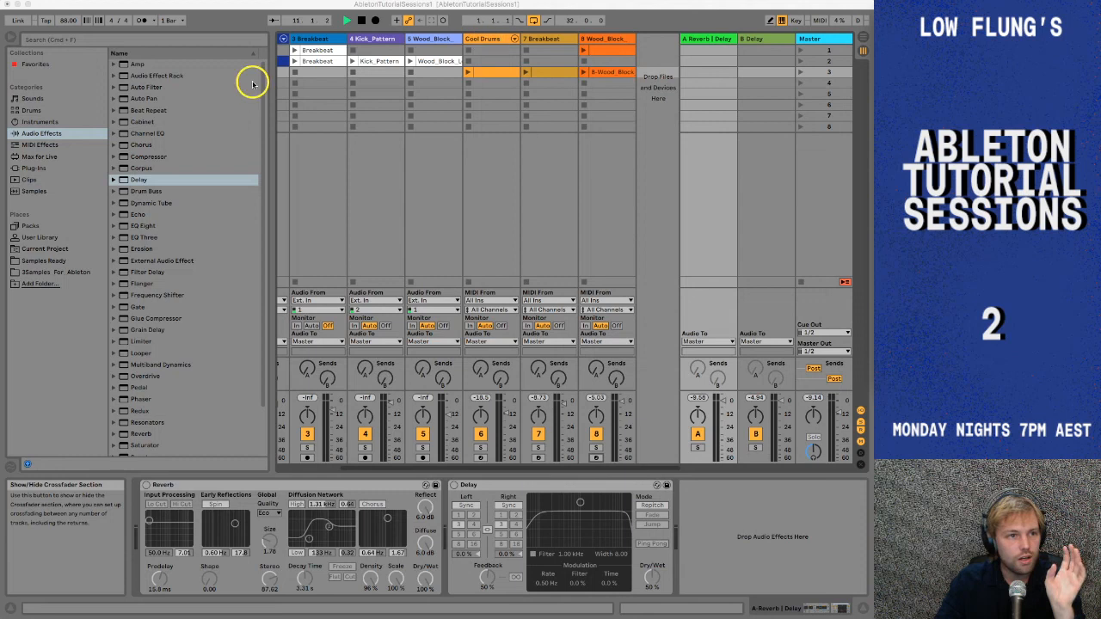
pyautogui.click(48, 123)
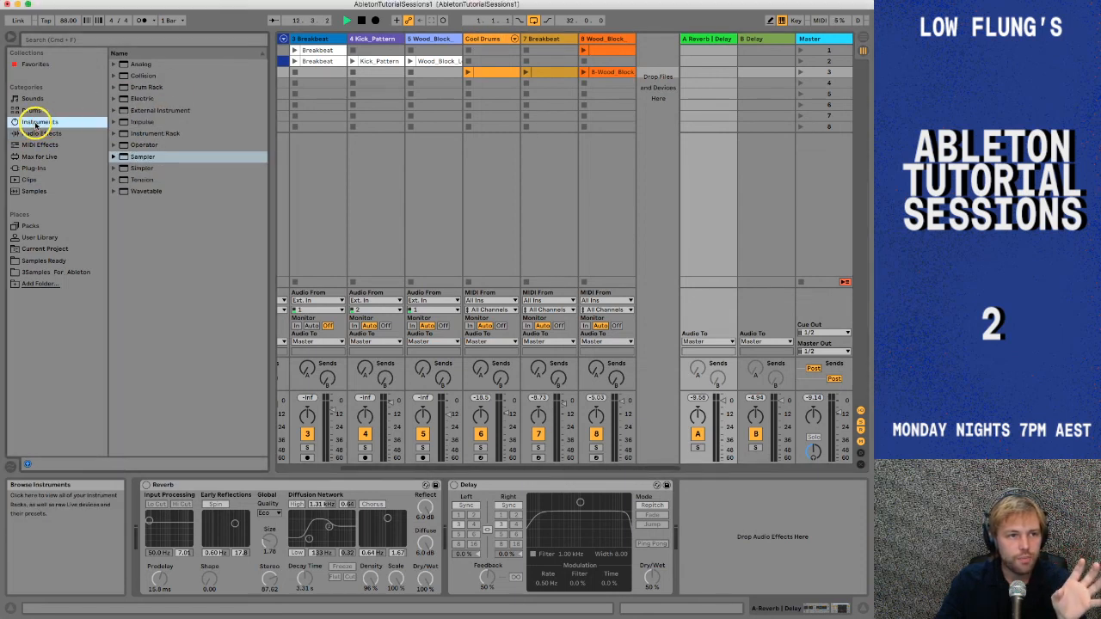
pyautogui.click(151, 88)
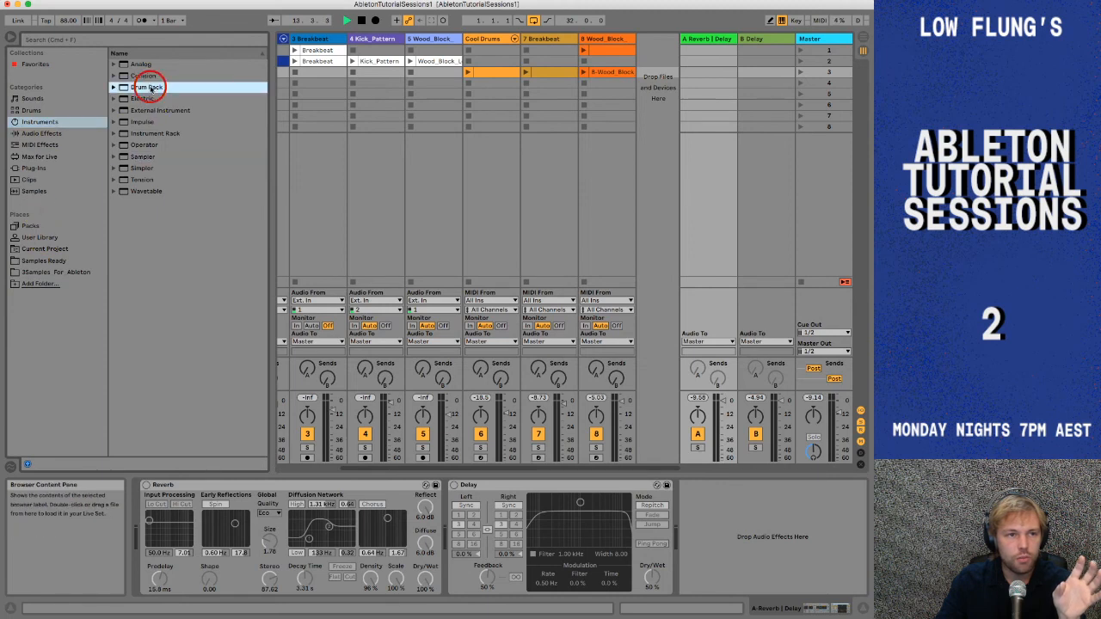
pyautogui.click(146, 169)
pyautogui.click(146, 158)
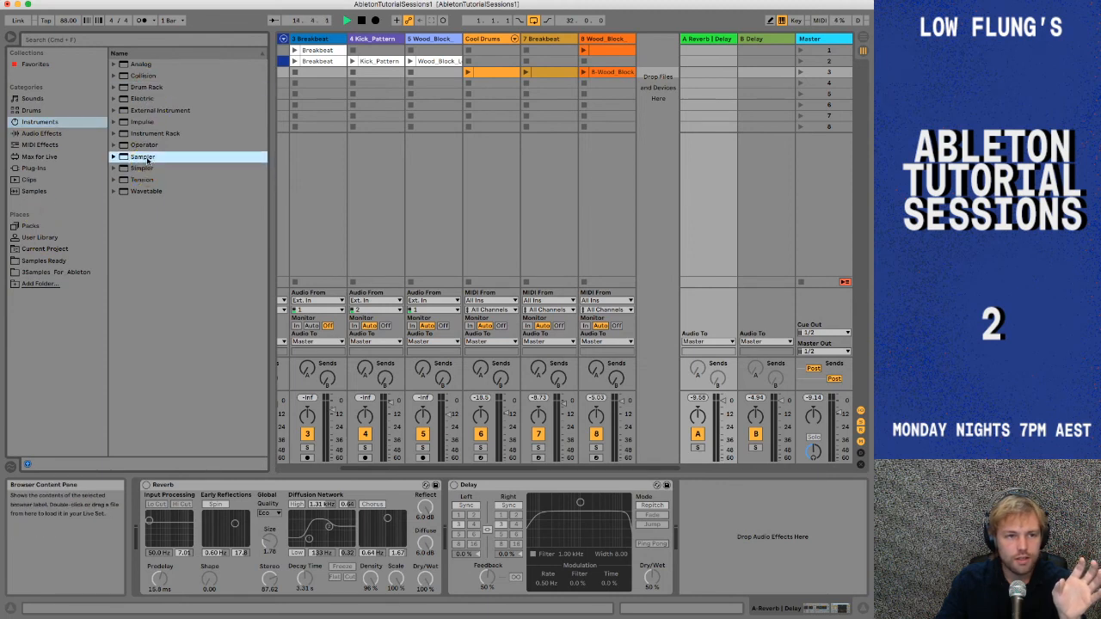
# - Show the Cool Drums track's Drum Rack and preview its Zap and Kick pads
pyautogui.click(490, 40)
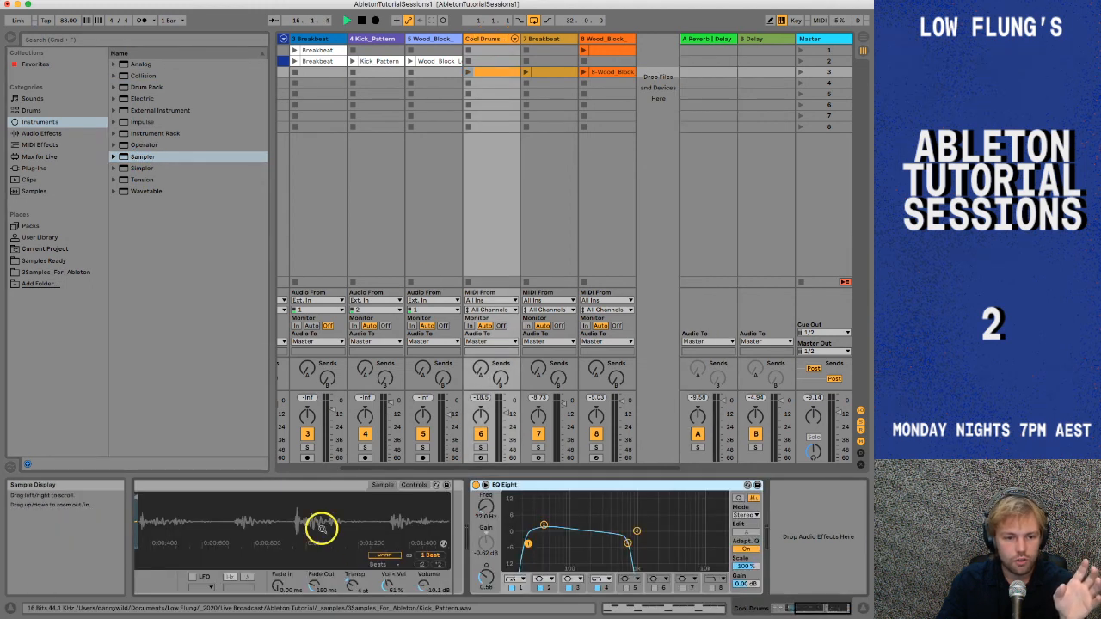
pyautogui.hscroll(-5, 321, 527)
pyautogui.hscroll(-2, 321, 527)
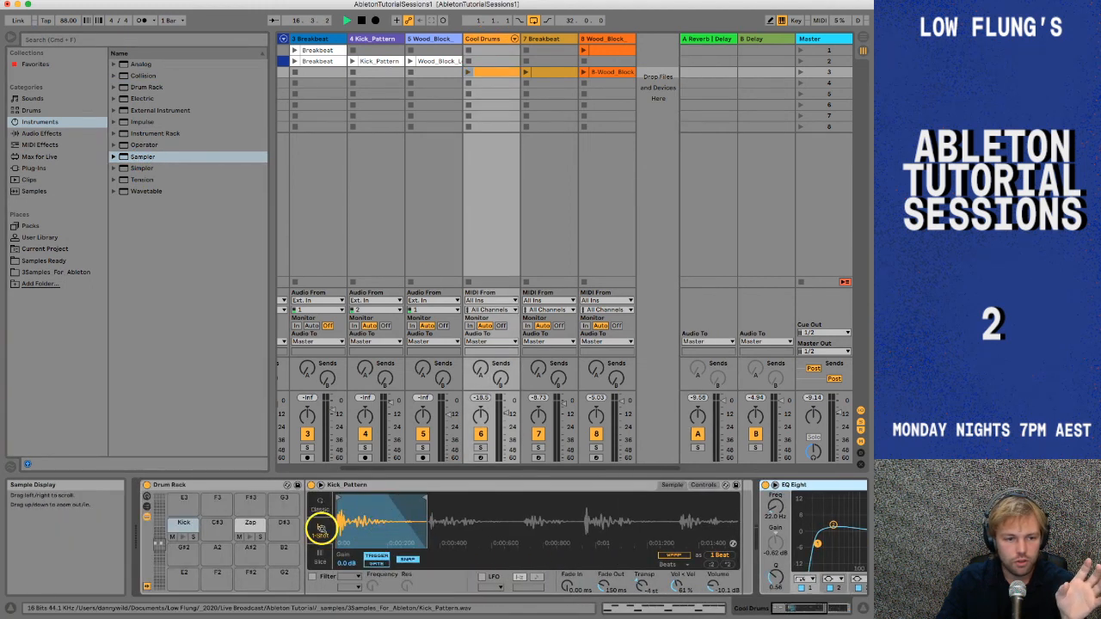
pyautogui.click(241, 537)
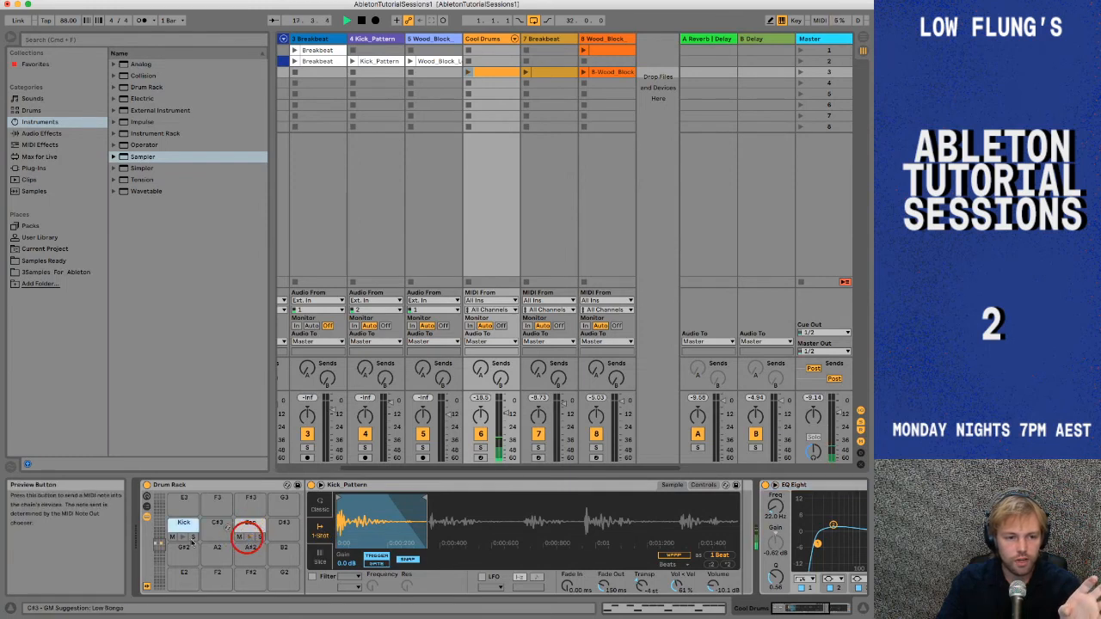
pyautogui.click(182, 538)
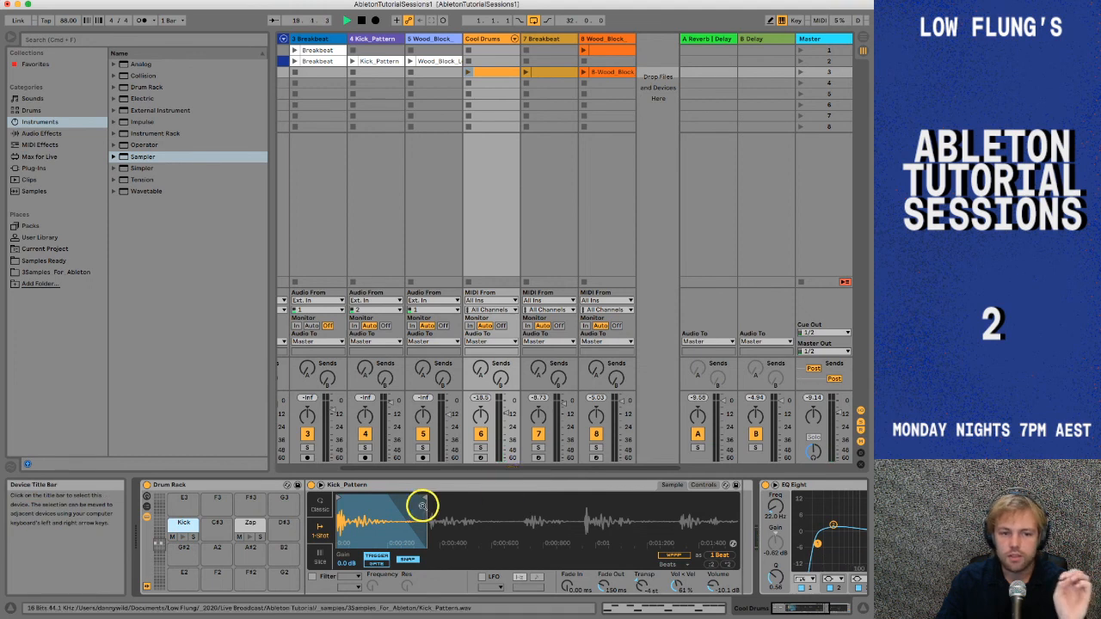
# - Review the Breakbeat track's sliced Simpler and open its MIDI clip in scene 3
pyautogui.click(541, 40)
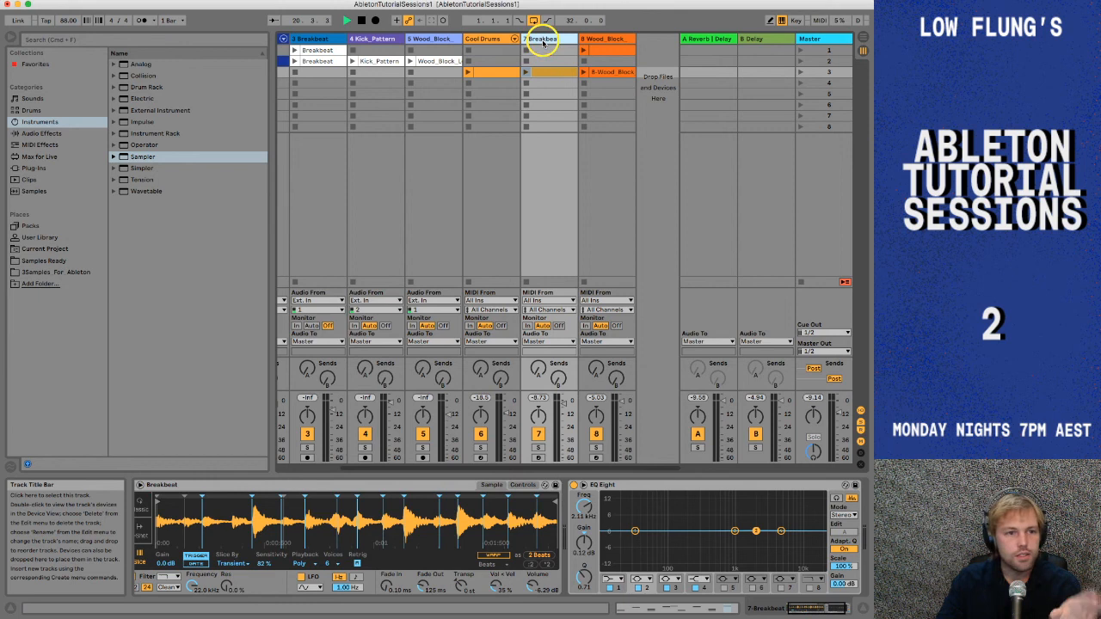
pyautogui.click(334, 499)
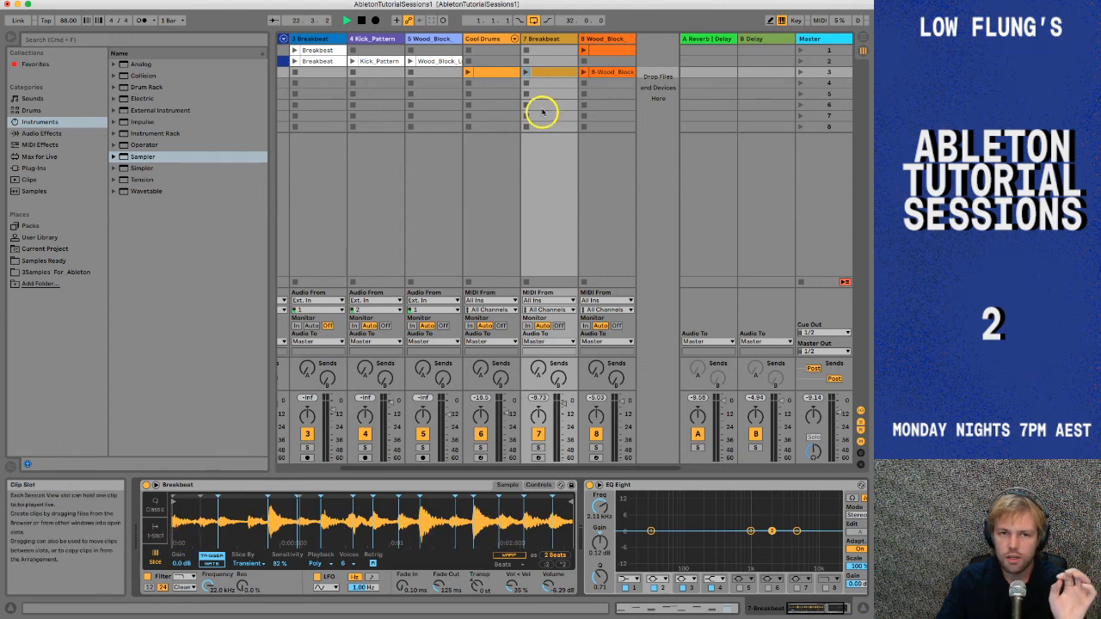
pyautogui.click(539, 71)
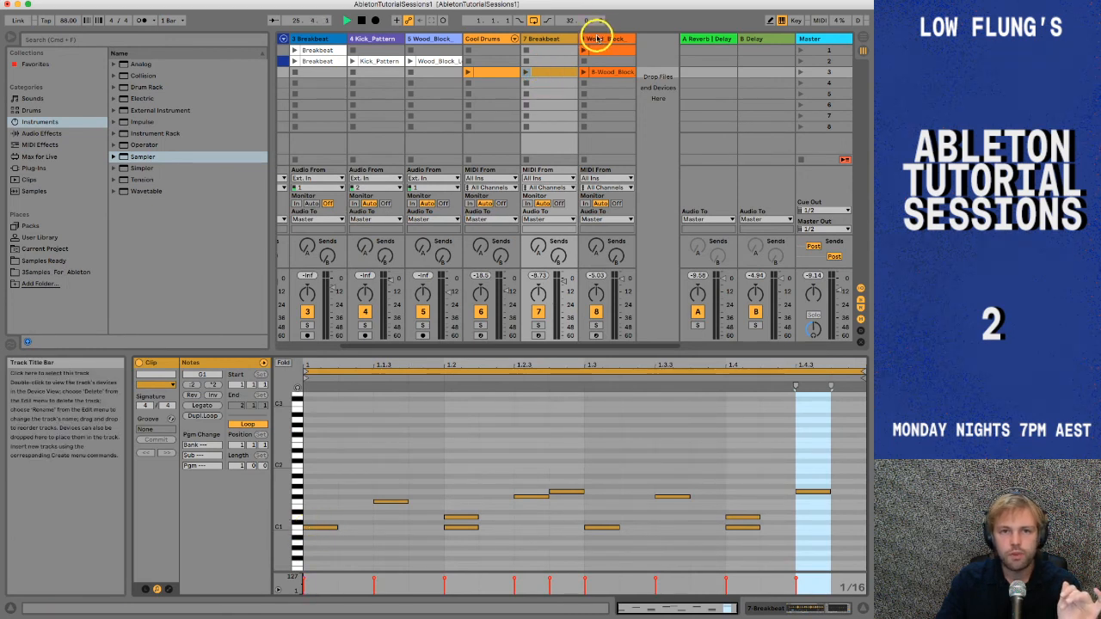
# - Show the Wood_Block track's Sampler and look along the Wood_Block_Loop waveform
pyautogui.click(596, 39)
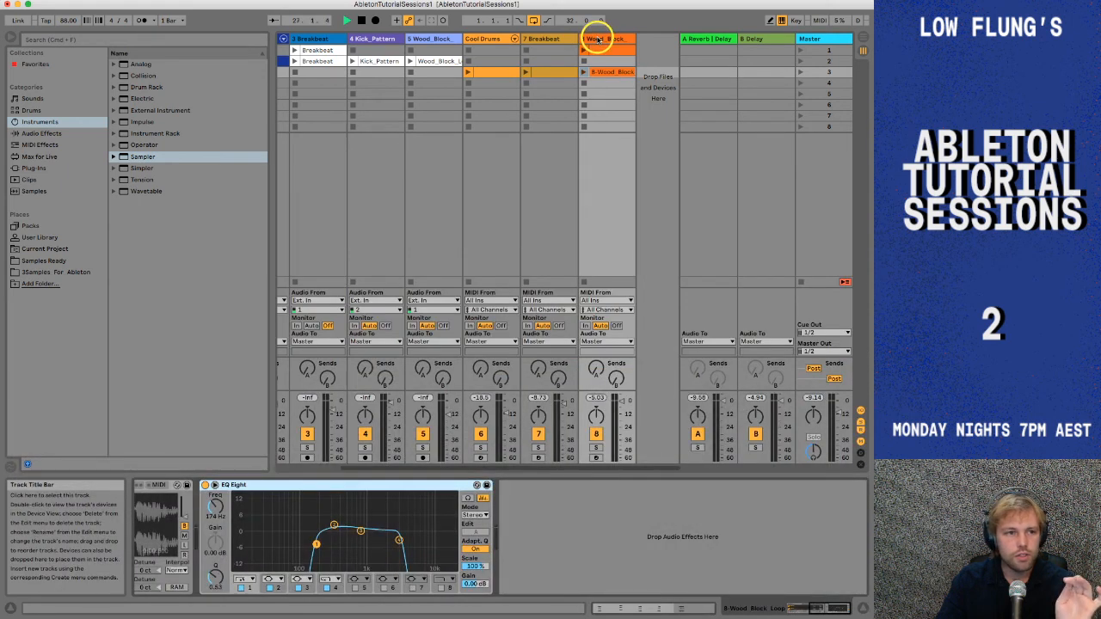
pyautogui.hscroll(-5, 600, 540)
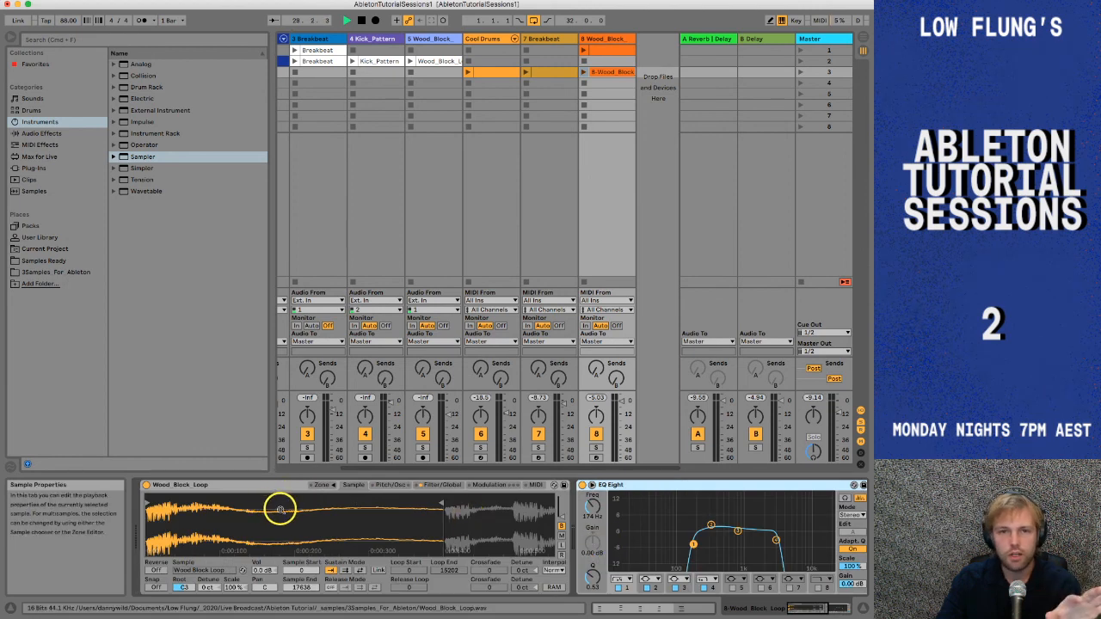
pyautogui.hscroll(7, 546, 531)
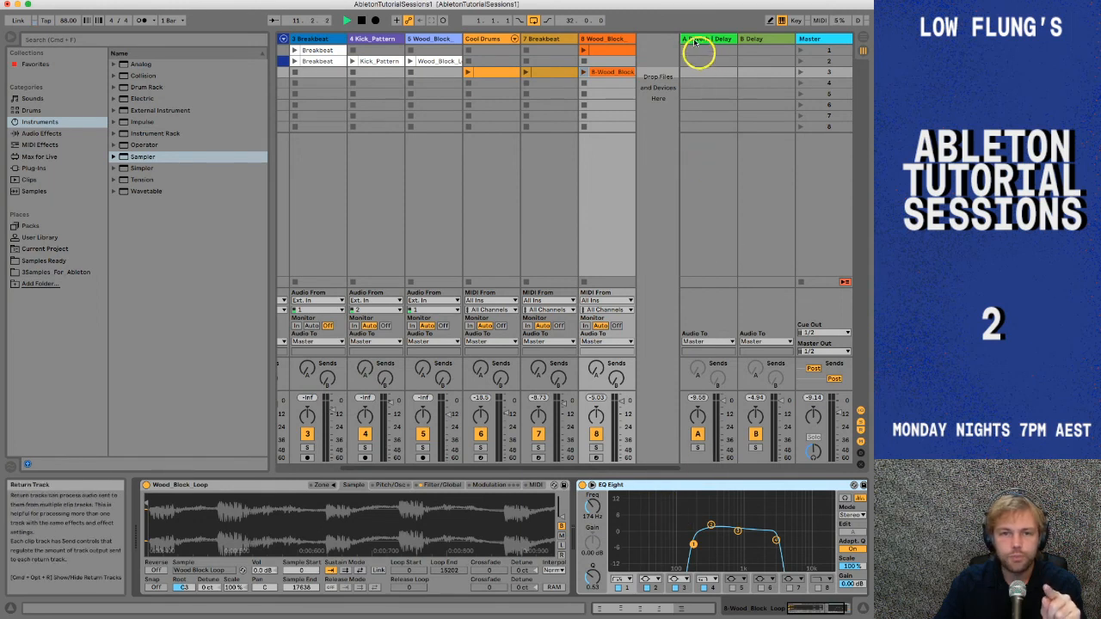
# - Show the devices on return track A and select its Delay
pyautogui.click(537, 368)
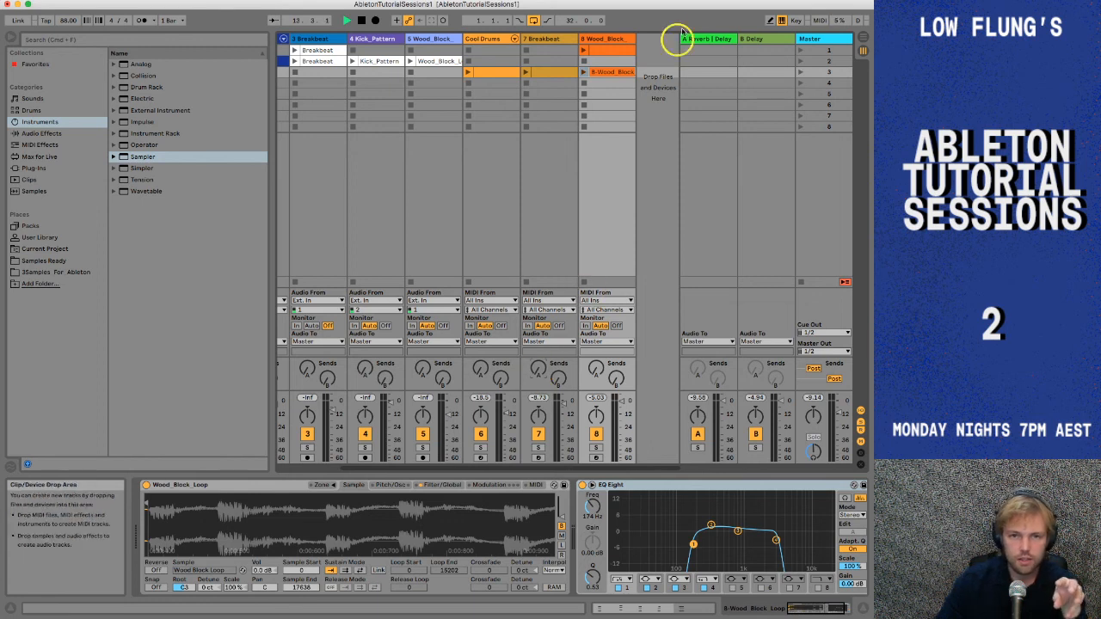
pyautogui.click(707, 41)
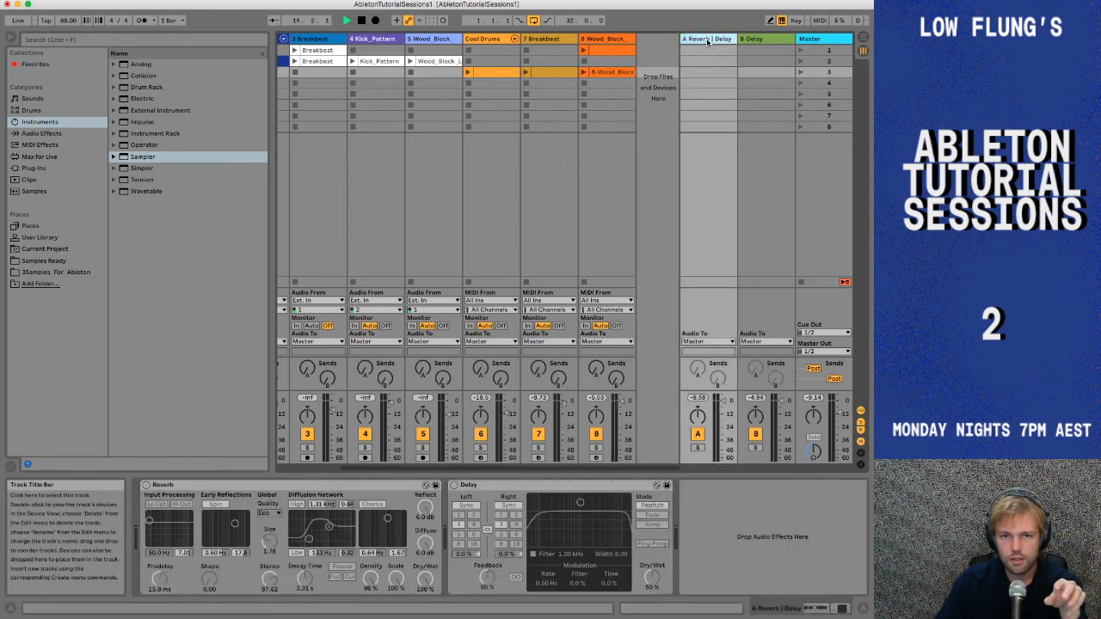
pyautogui.click(514, 485)
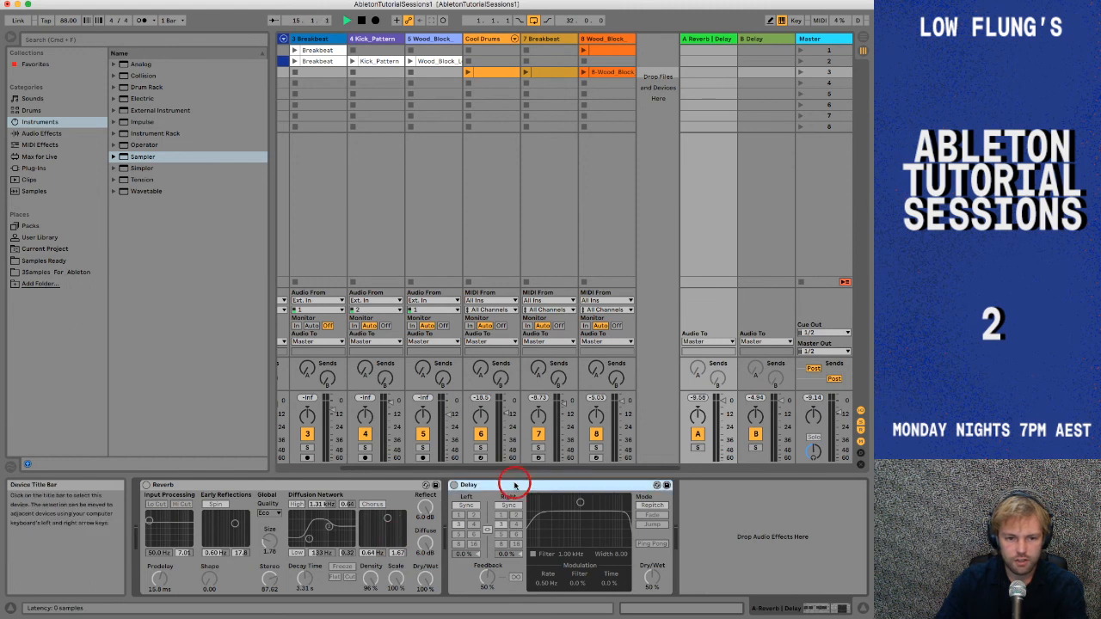
# - Delete the Delay from return track A and turn its Reverb on
pyautogui.press('Delete')
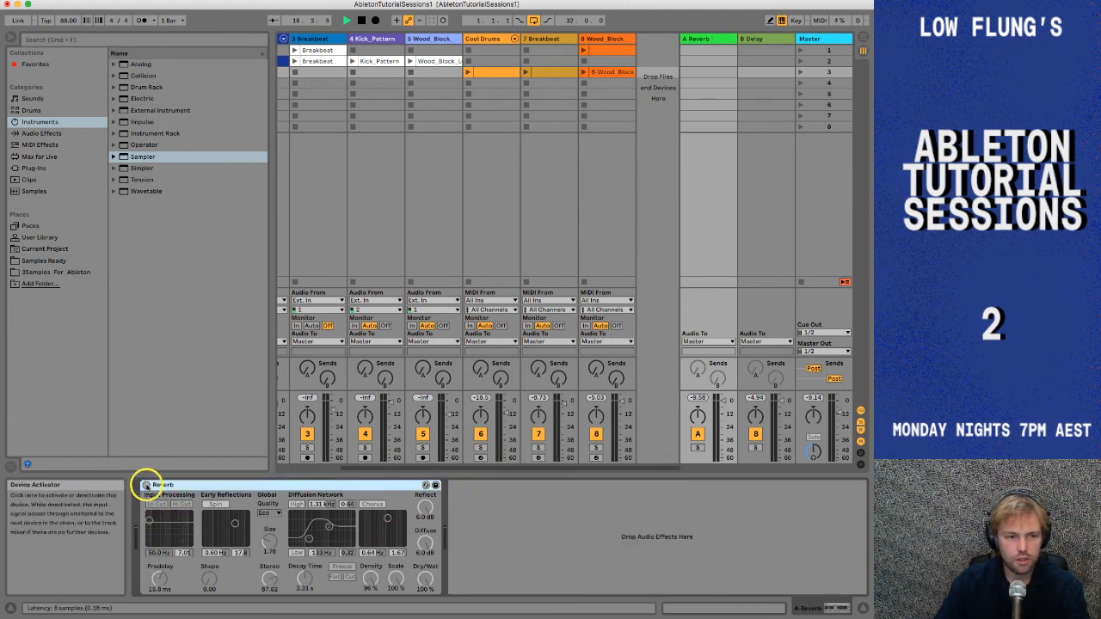
pyautogui.click(146, 486)
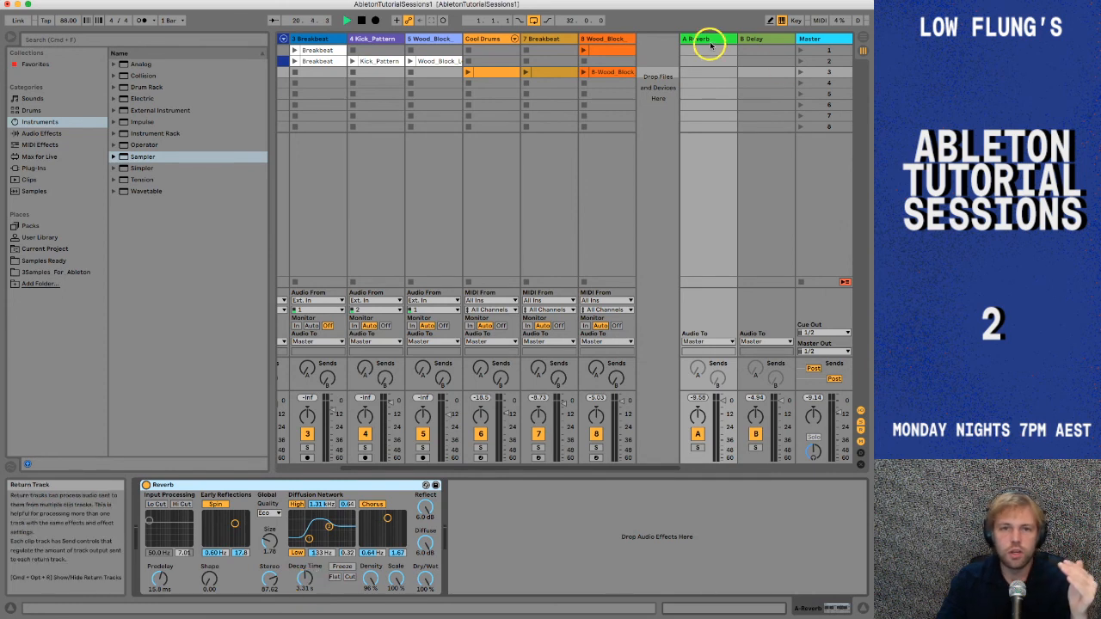
# - On return track B's Delay, enable Stereo Link and set both channels' delay time to 3 sixteenth notes
pyautogui.click(760, 40)
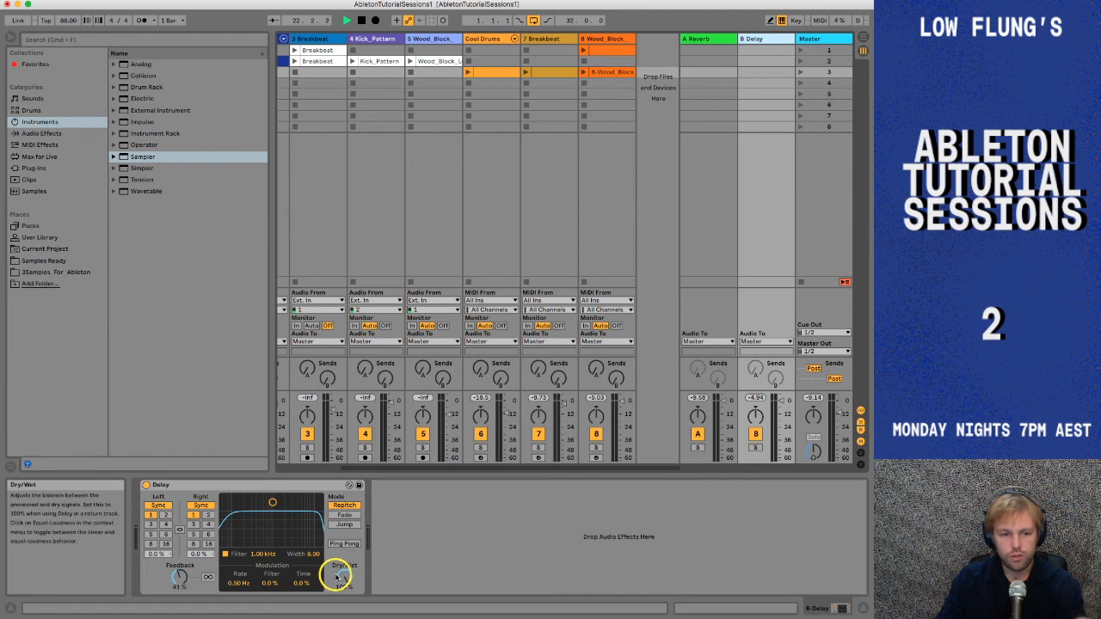
pyautogui.click(207, 514)
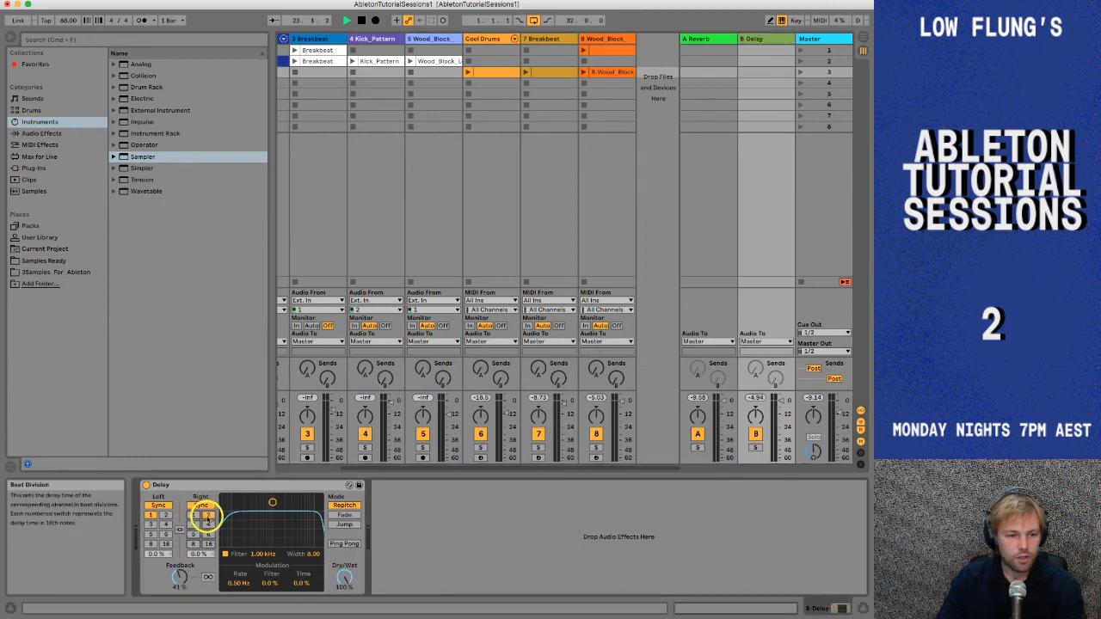
pyautogui.click(167, 515)
pyautogui.click(179, 529)
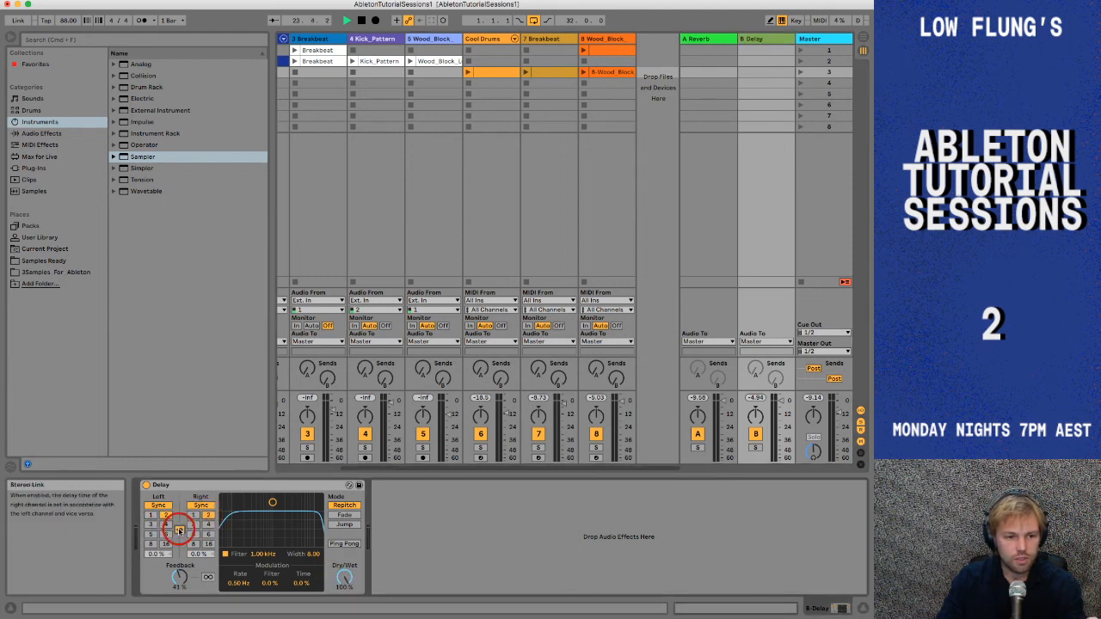
pyautogui.click(150, 525)
pyautogui.click(193, 526)
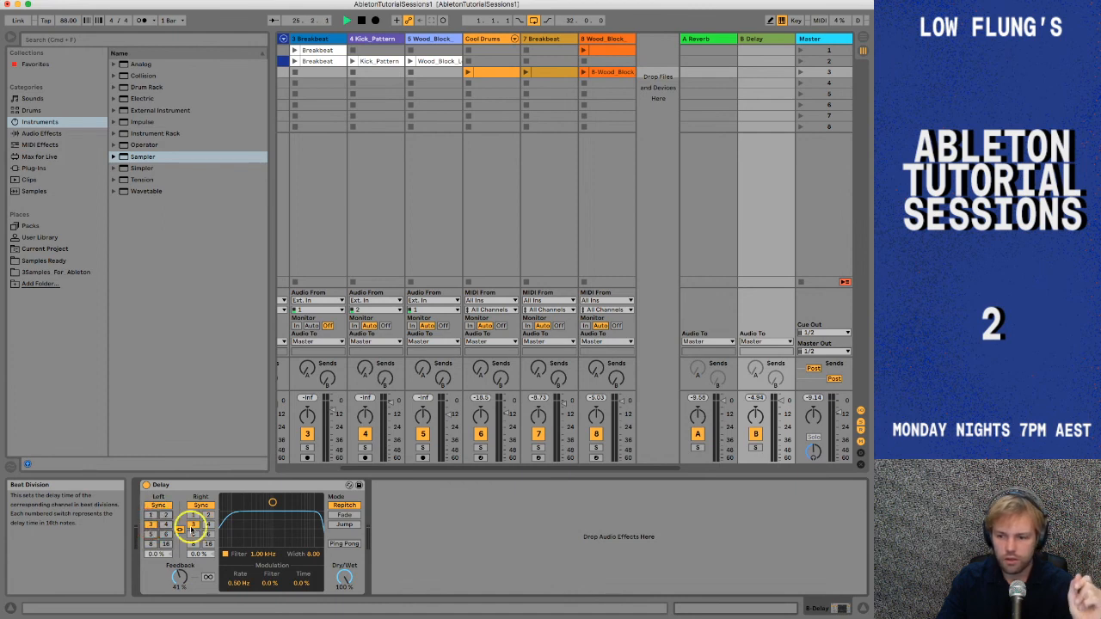
pyautogui.click(264, 493)
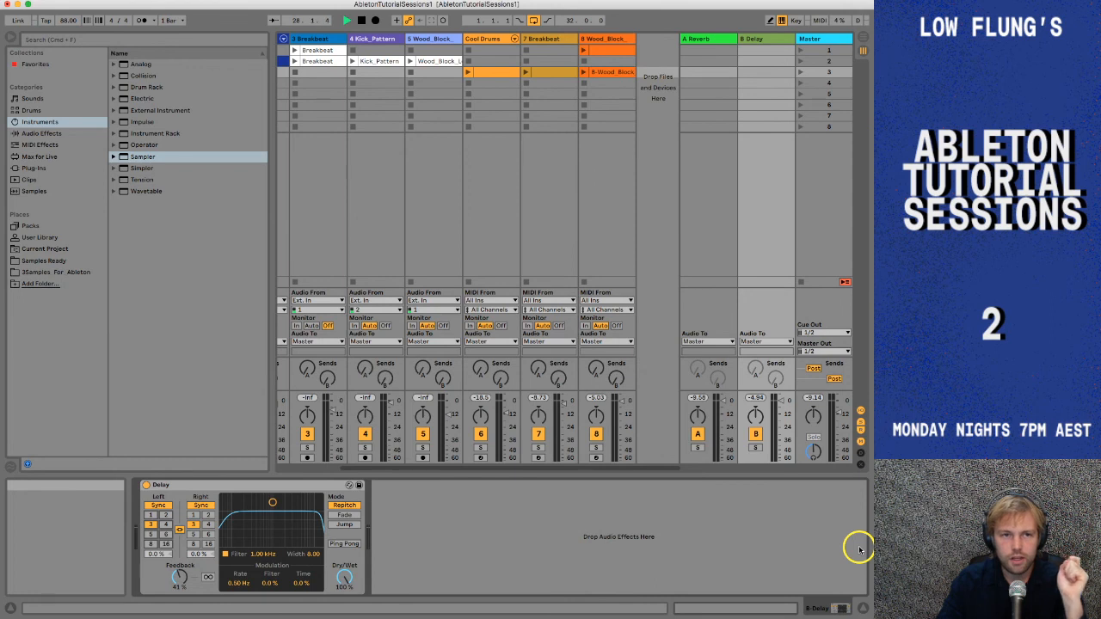
# - Stop playback, then show the Arrangement View briefly and return to the Session View
pyautogui.click(361, 20)
pyautogui.click(362, 20)
pyautogui.press('Tab')
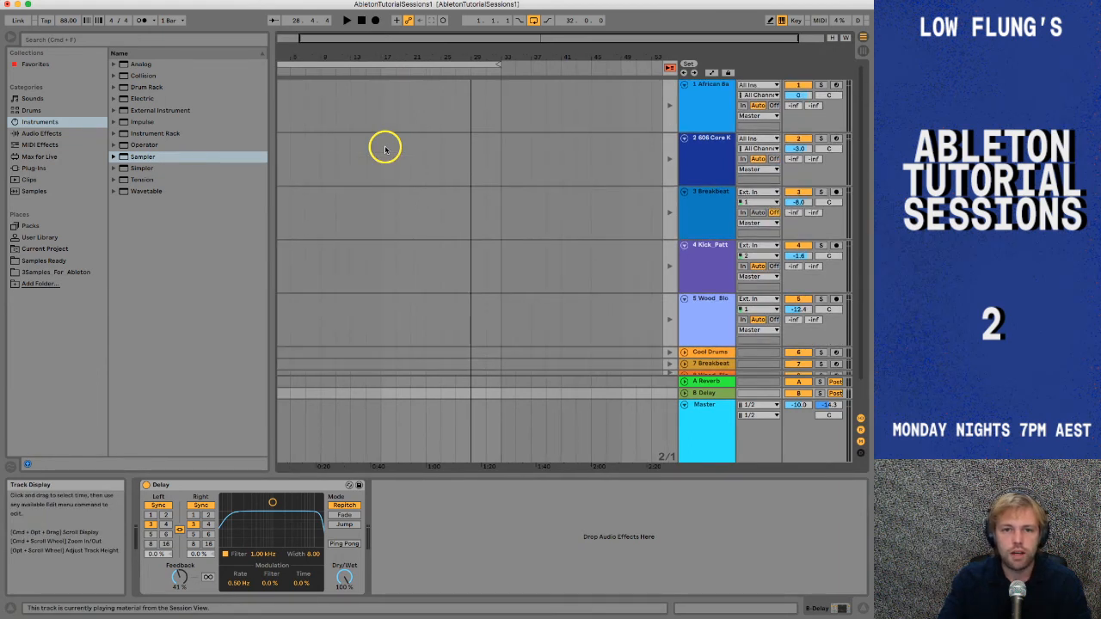
pyautogui.press('Tab')
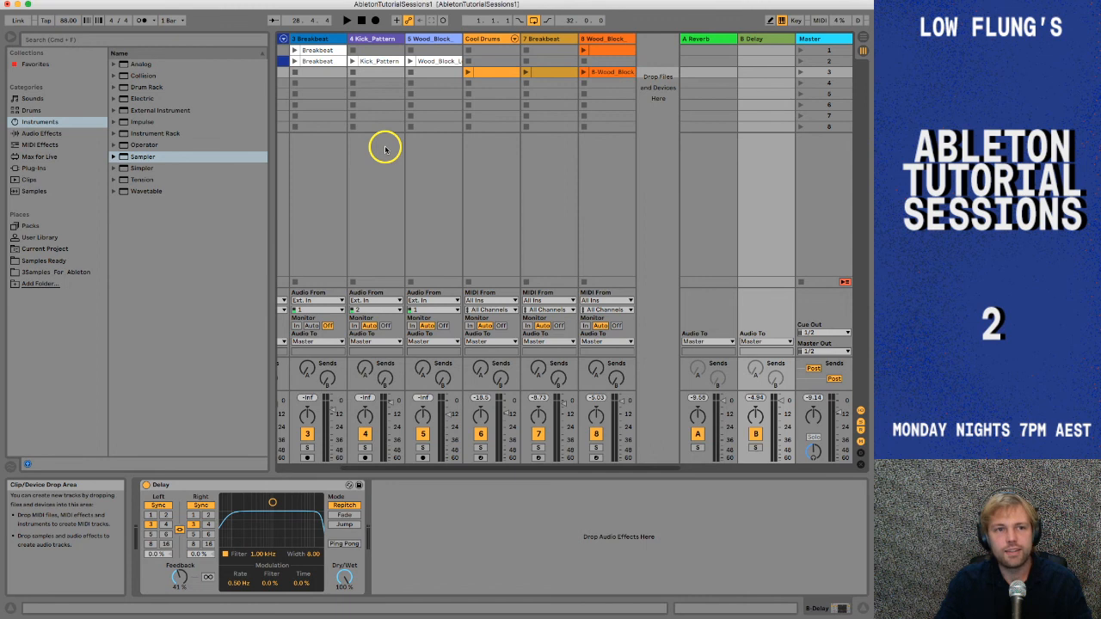
pyautogui.hscroll(-4, 385, 150)
pyautogui.hscroll(4, 385, 150)
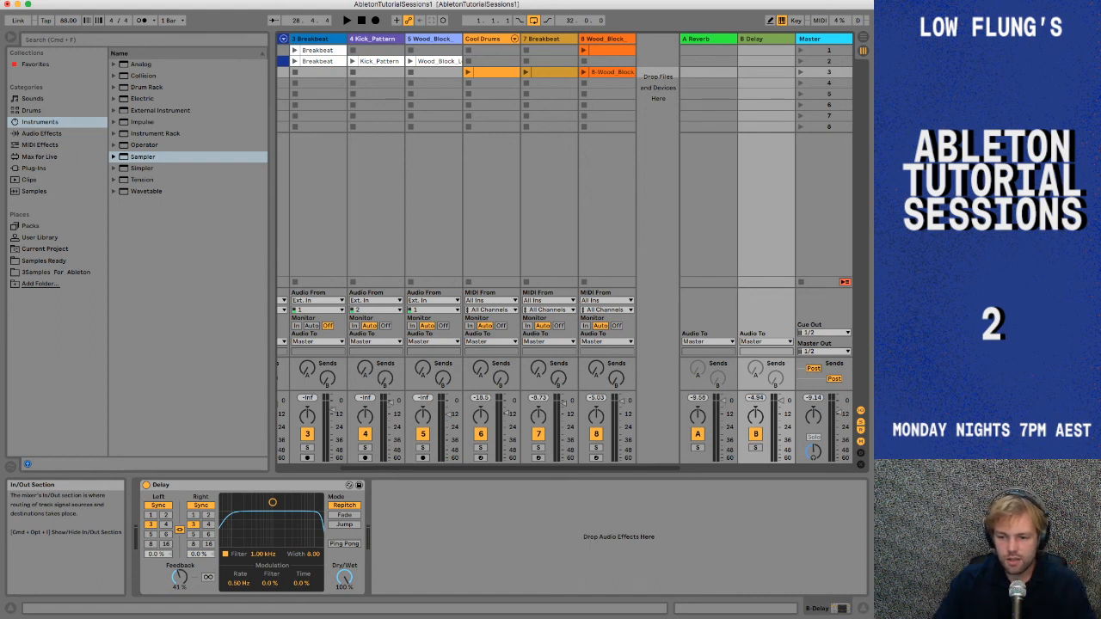
pyautogui.press('super+Tab')
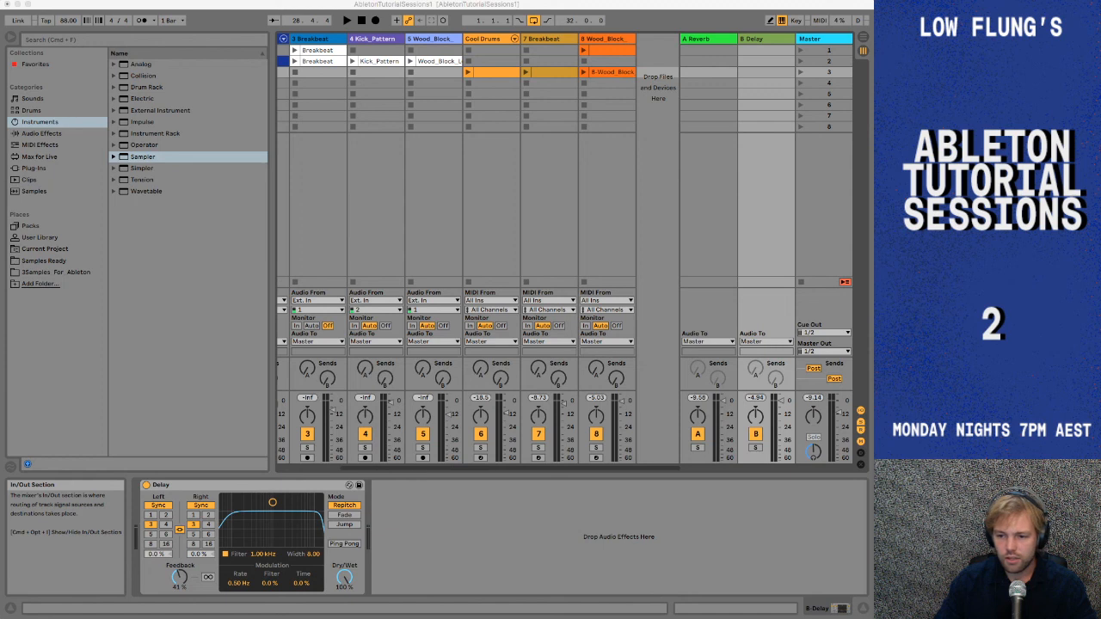